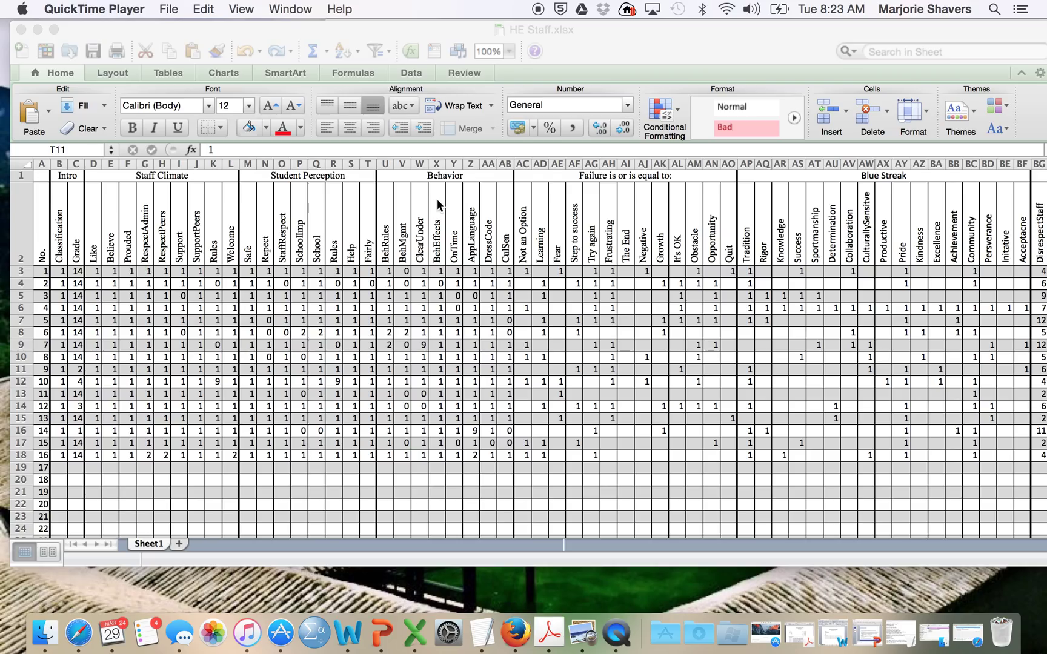
Step: Switch to Excel and open the recent workbook Hancock Elementary School Student- Descriptive.xlsx
left_click(415, 634)
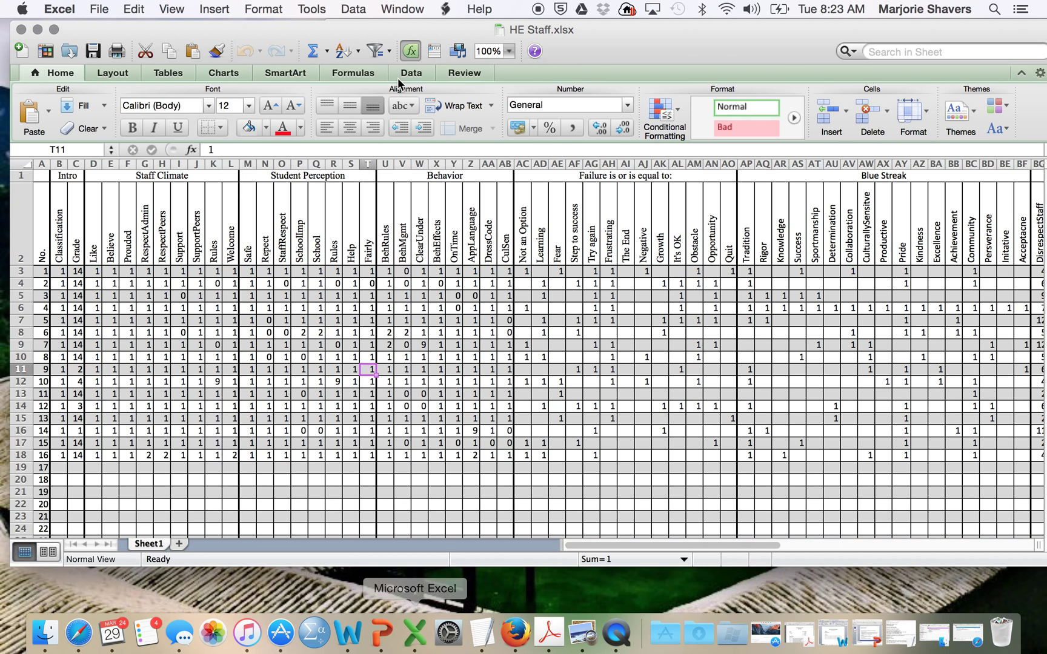
left_click(97, 9)
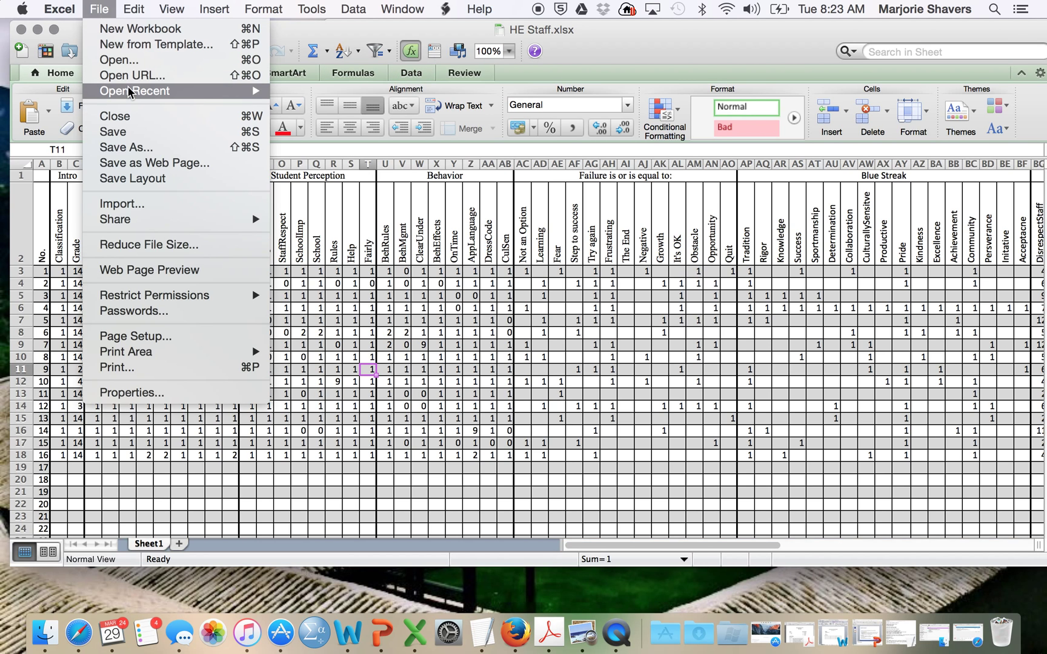
mouse_move(128, 91)
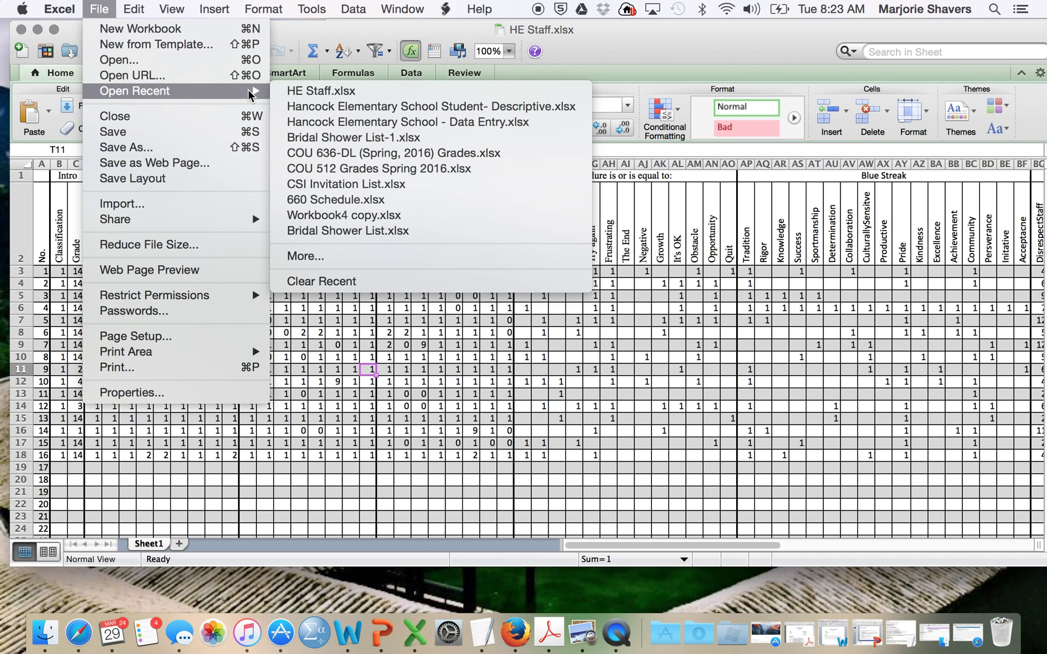
left_click(295, 108)
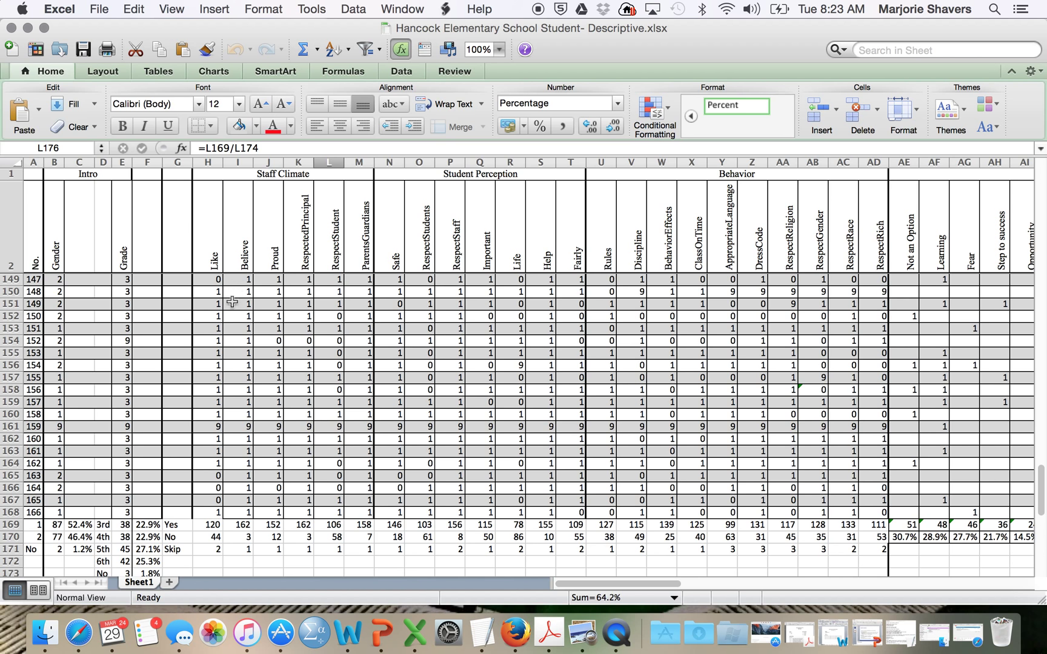
Step: Examine the gender and grade count and percentage formulas in the summary rows below the data, and return to HE Staff.xlsx
scroll(226, 319, "up", 2)
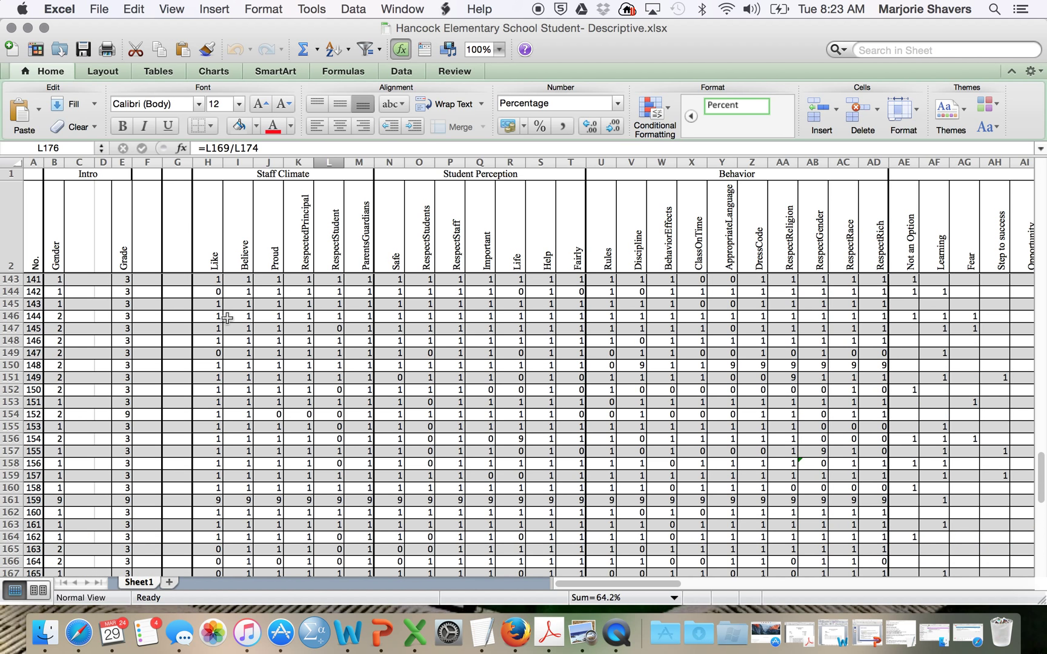
scroll(227, 318, "down", 5)
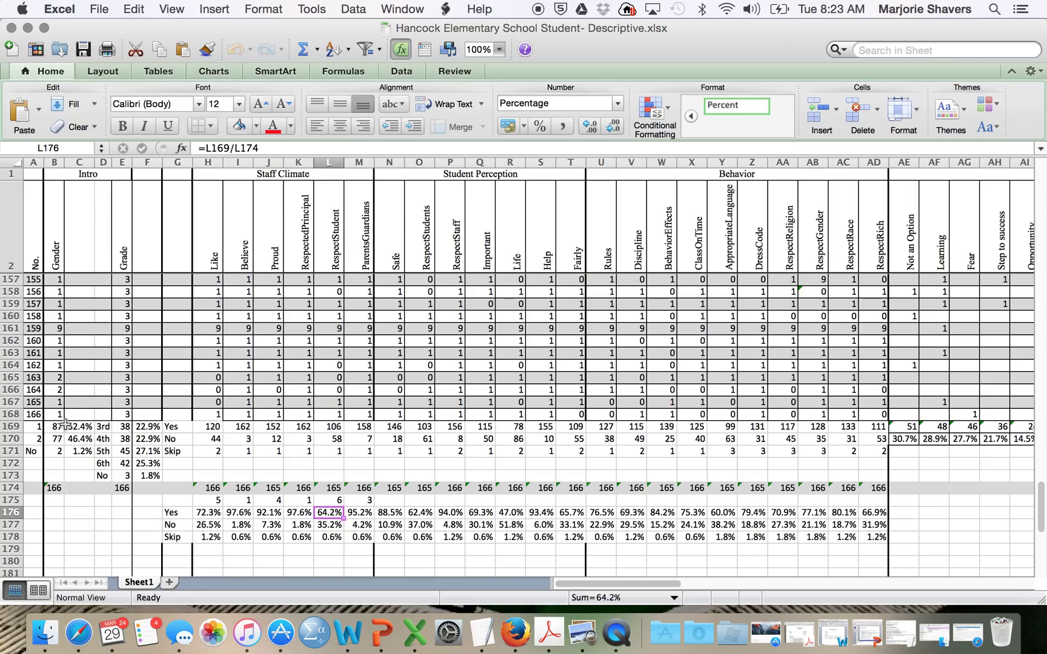
left_click(55, 428)
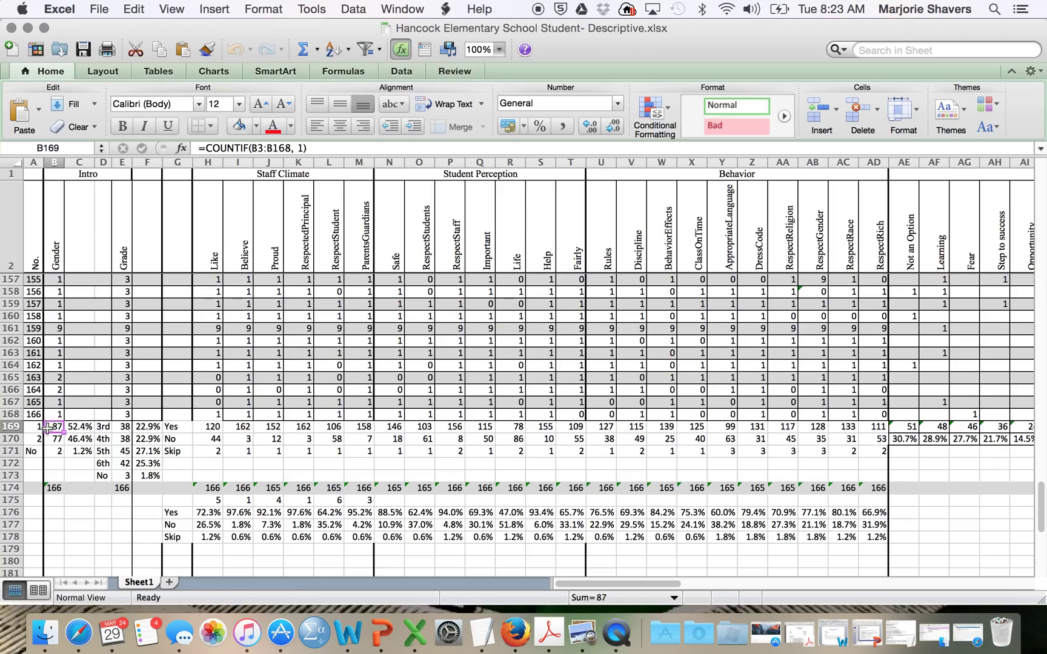
left_click(56, 440)
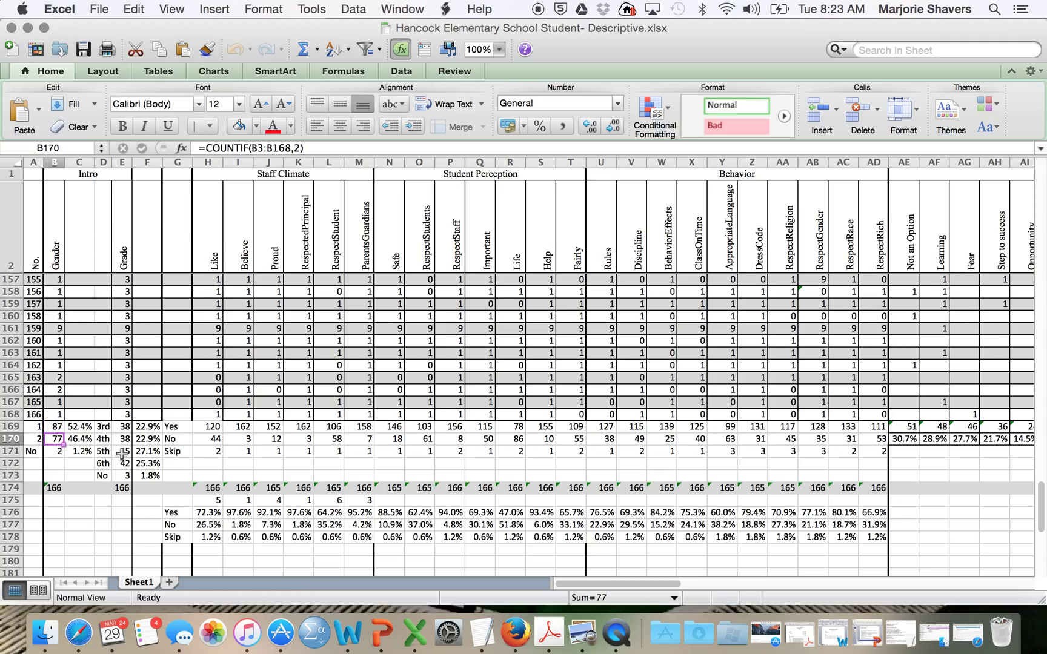
key("Right")
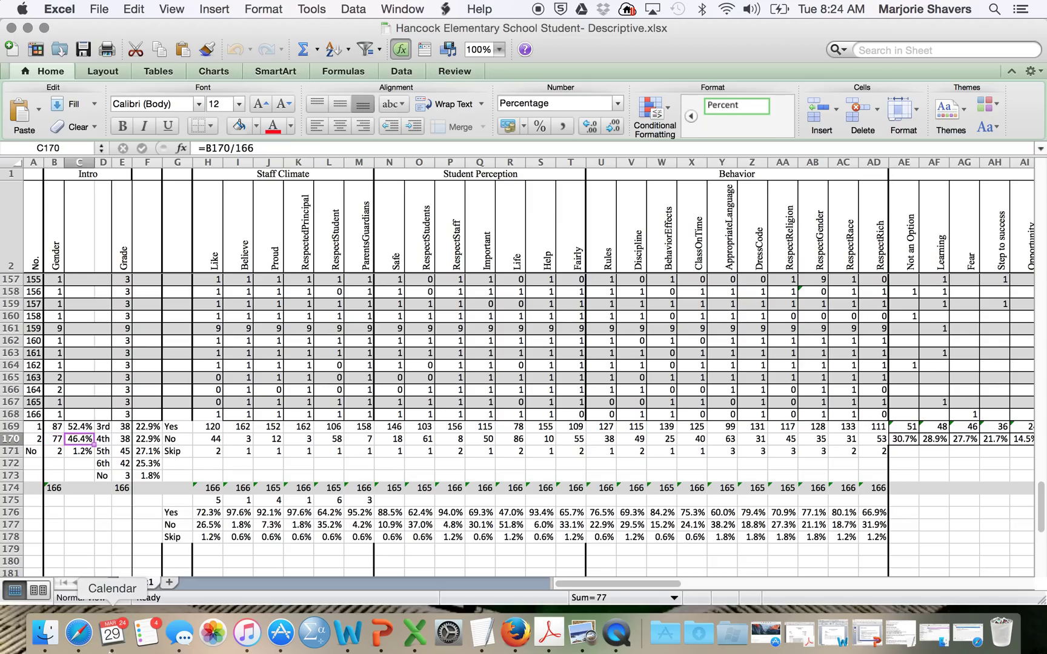
key("Right")
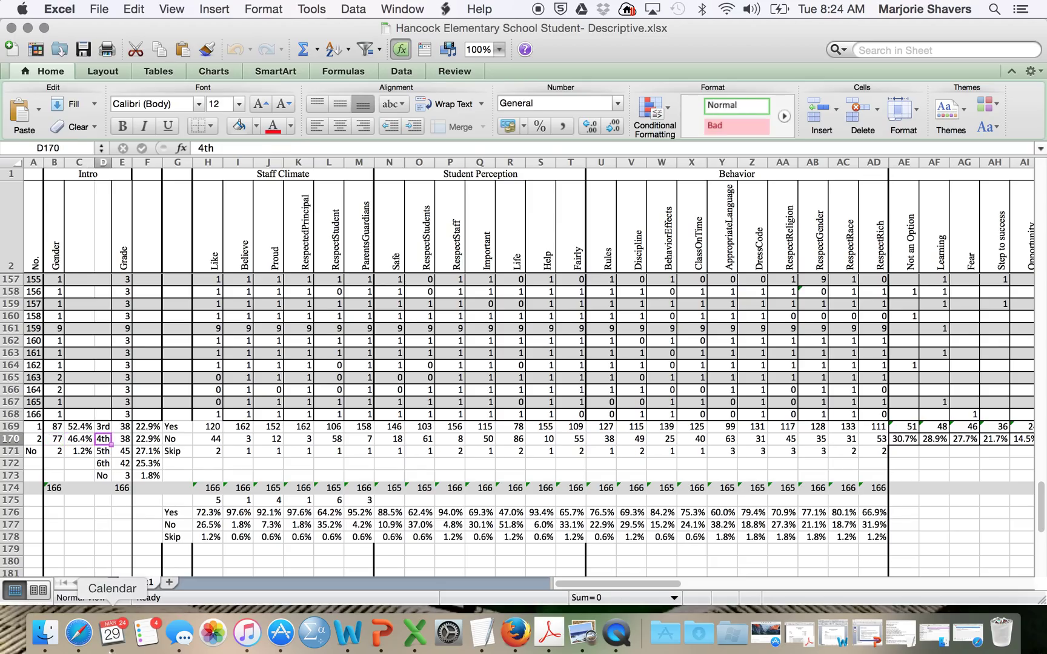
key("Right")
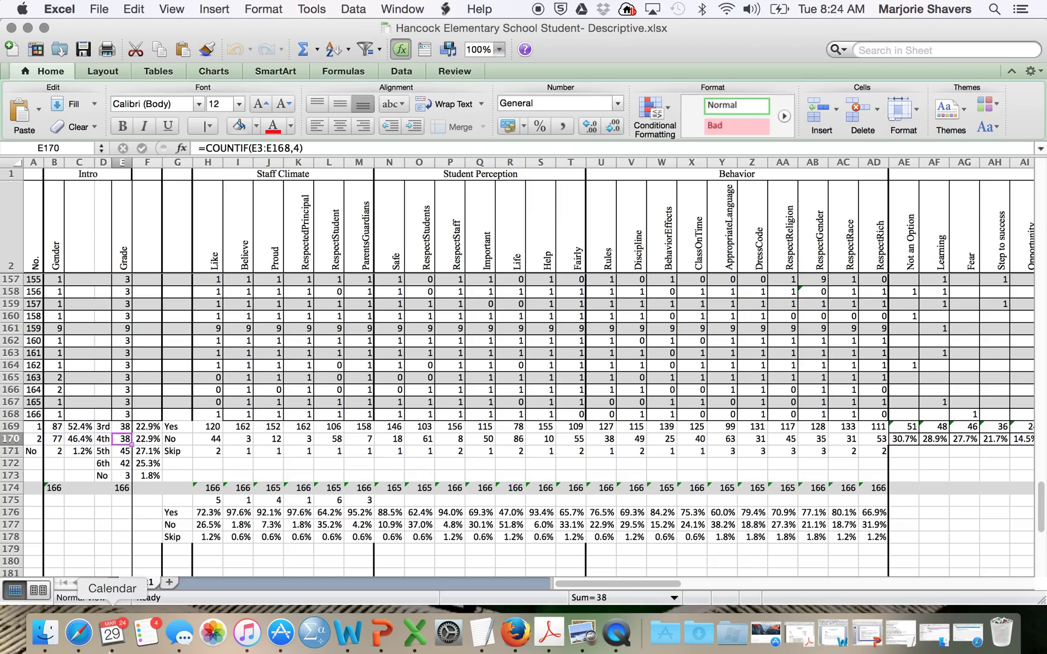
key("Right")
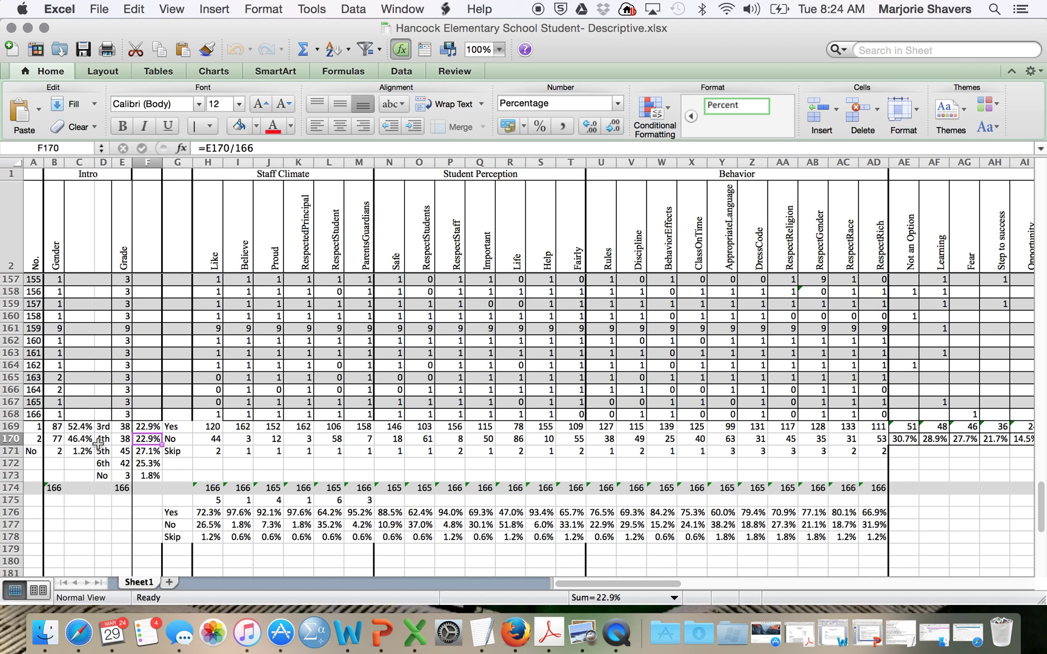
left_click(28, 28)
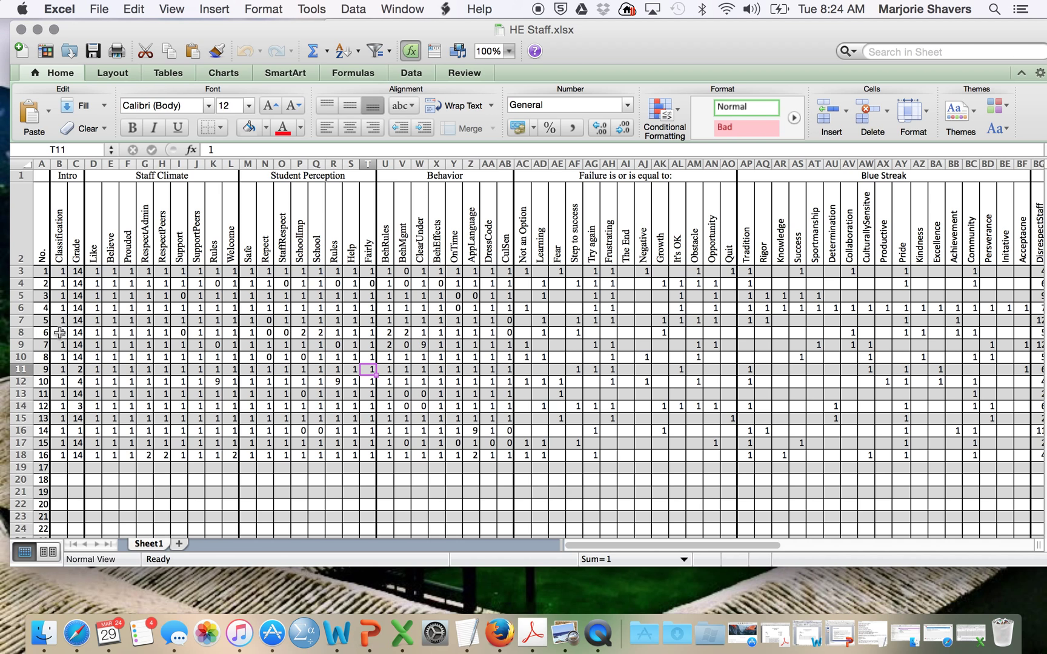
Step: Remove all borders from the unused rows 19 to 69, leaving only a top border on the range
left_click_drag(23, 468, 68, 485)
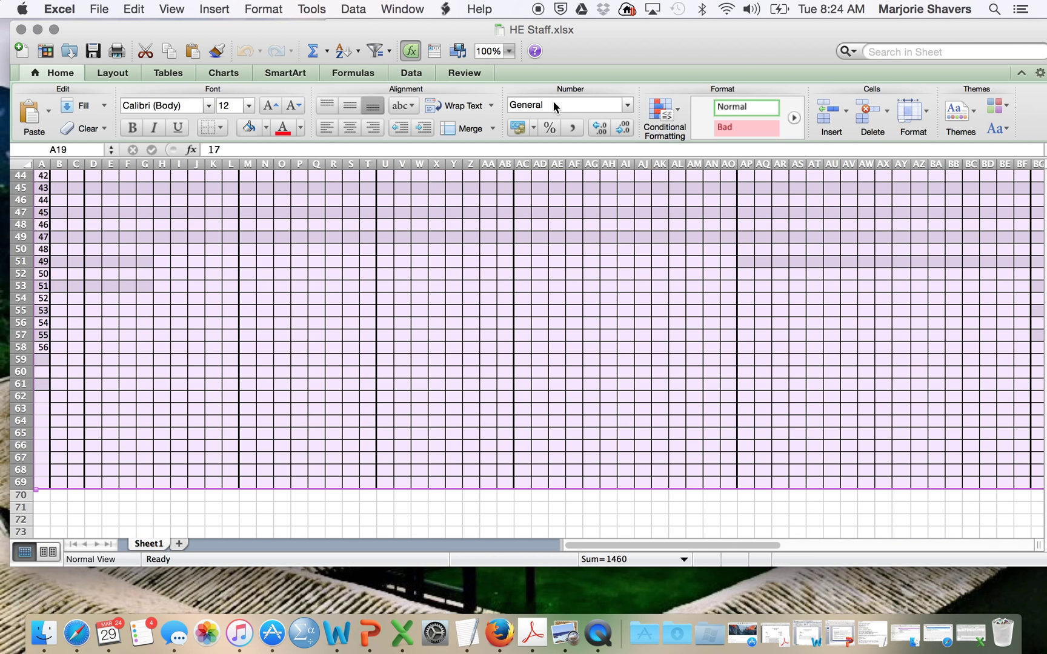
left_click(222, 127)
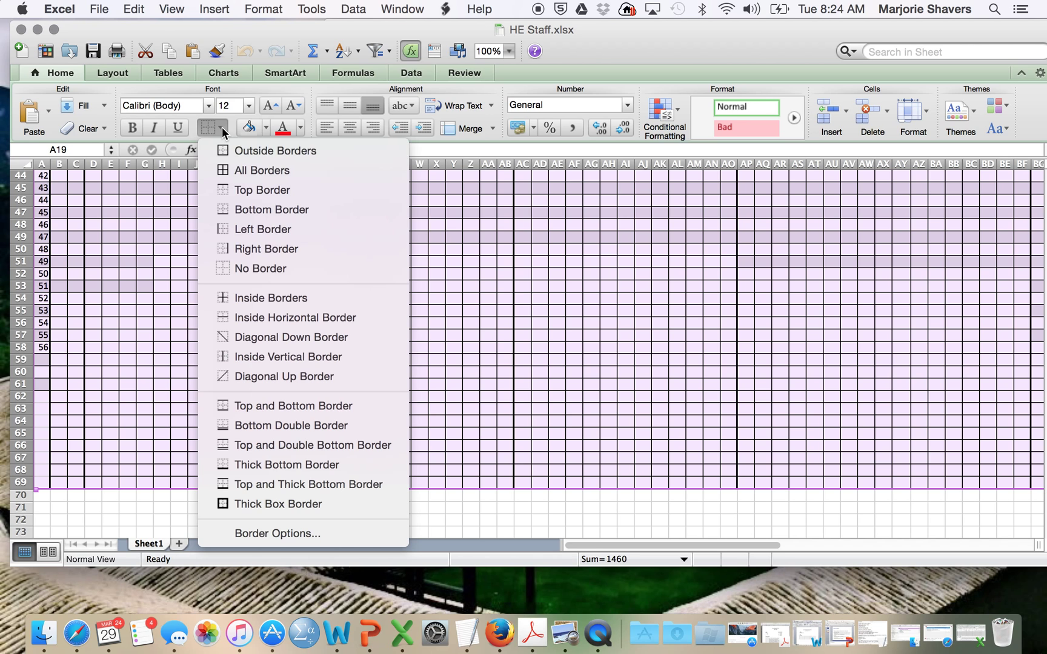
left_click(224, 170)
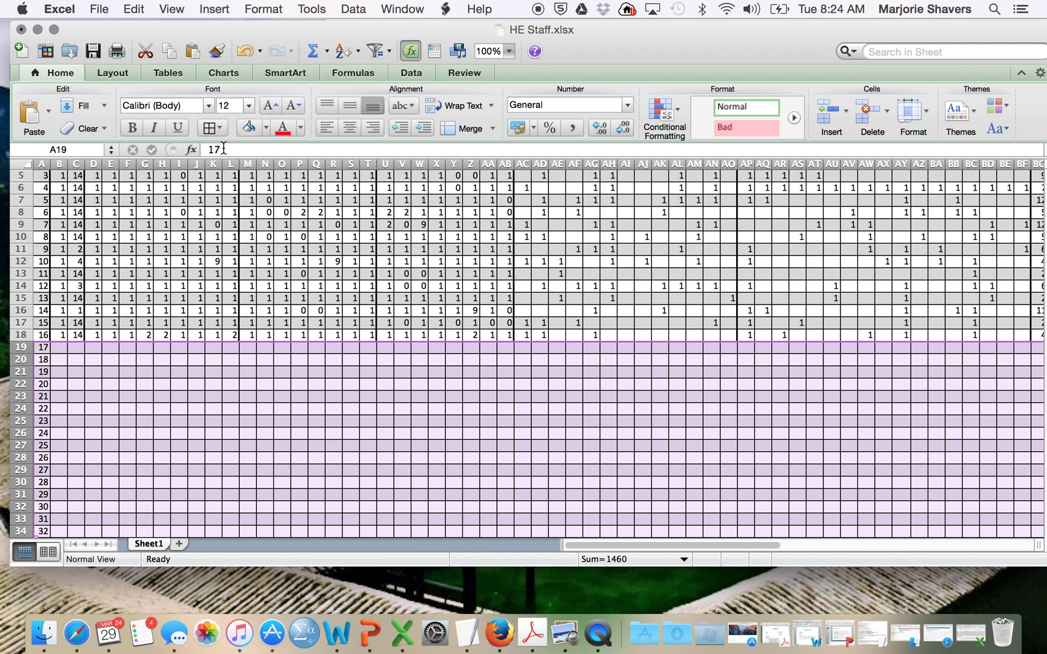
left_click(220, 127)
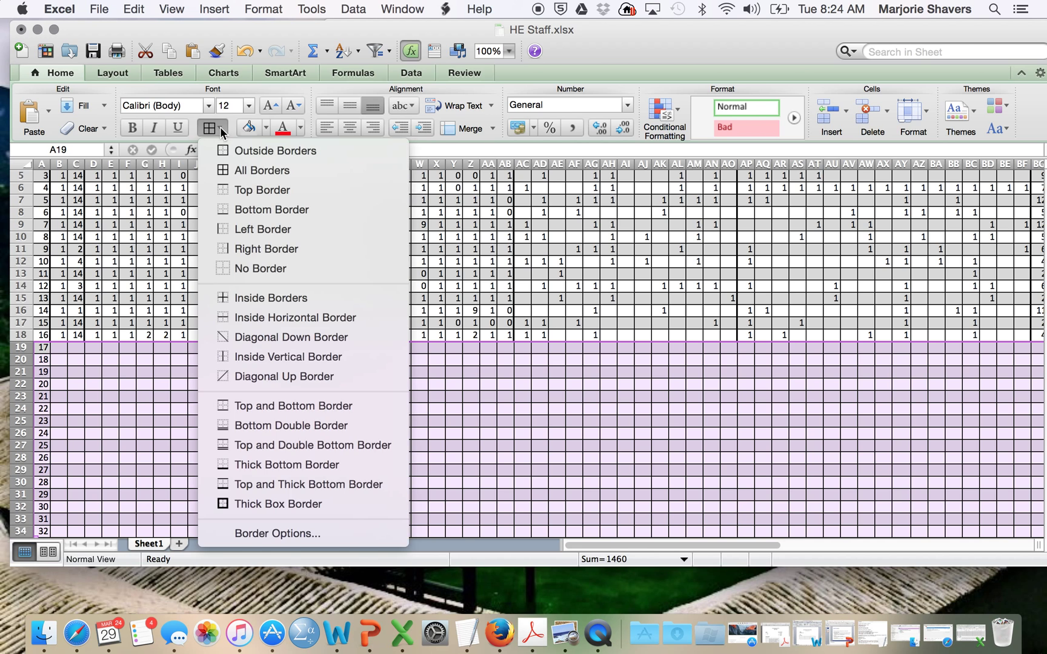
left_click(225, 267)
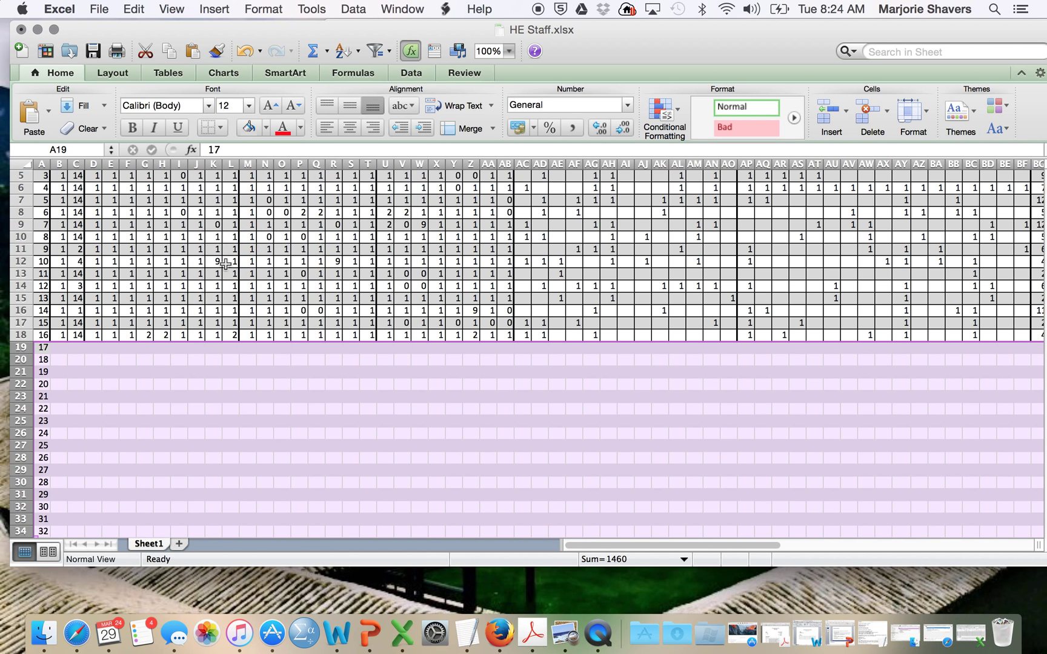
left_click(221, 127)
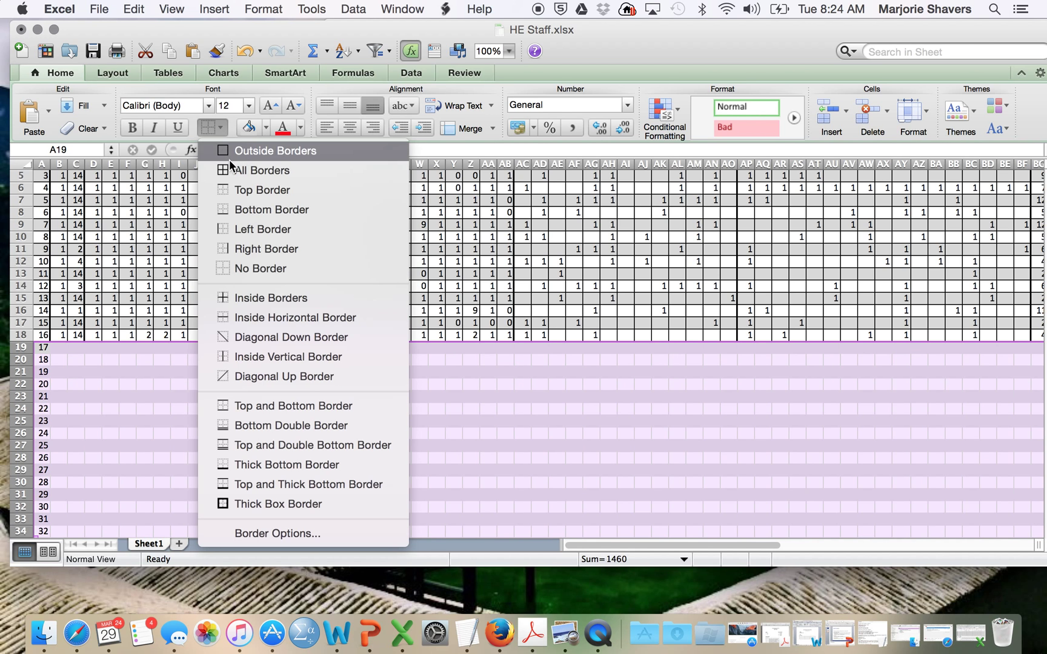
left_click(230, 189)
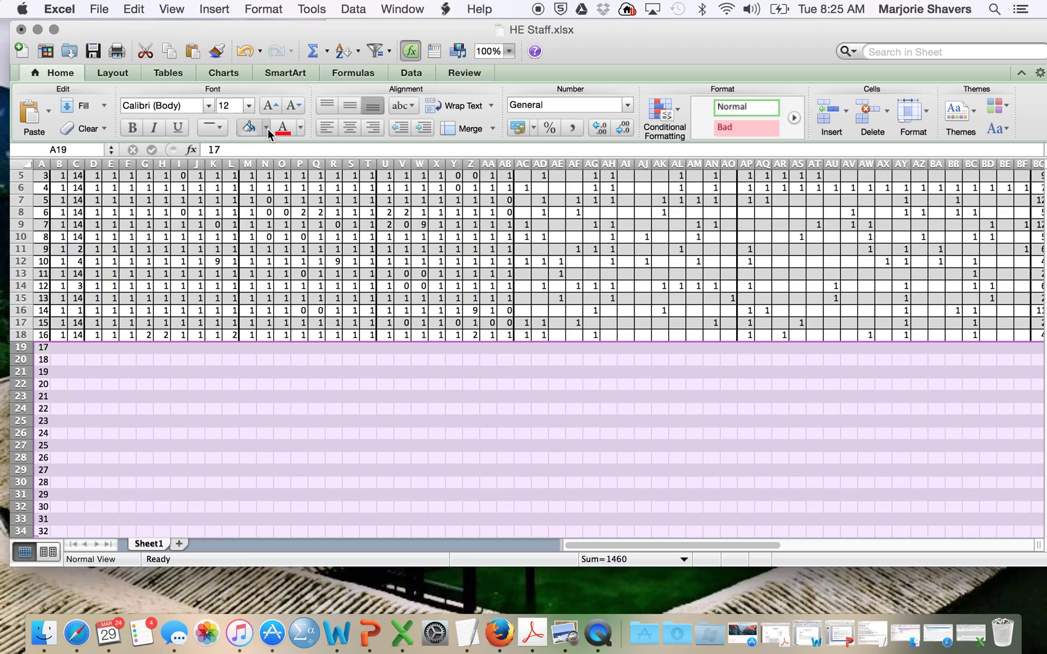
Step: Remove the fill colour from rows 19 to 69 and clear their contents
left_click(268, 128)
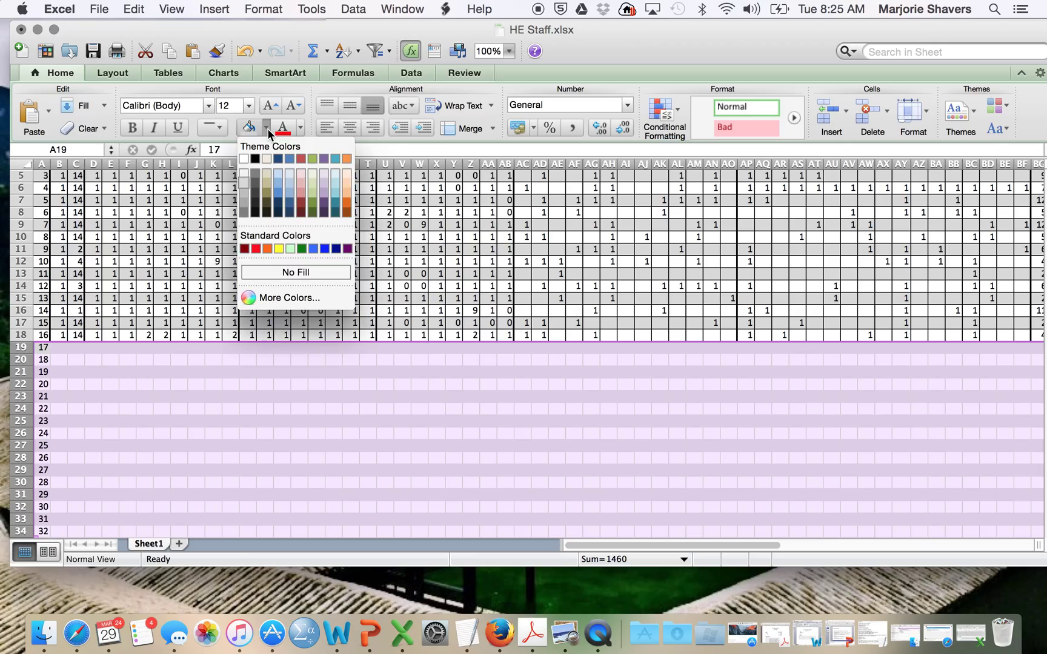
left_click(271, 274)
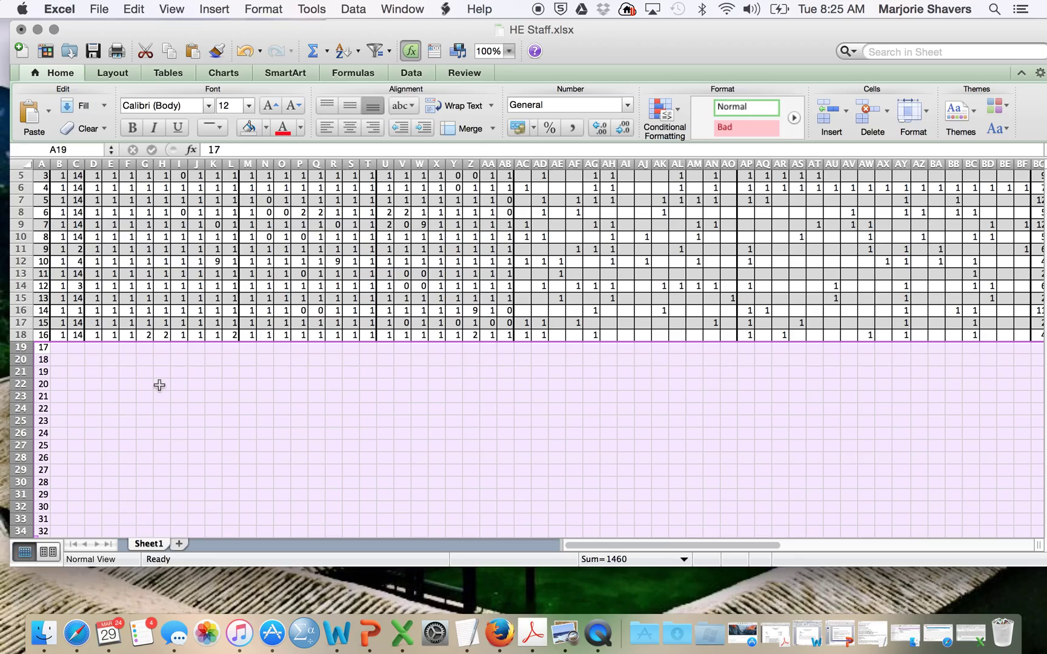
right_click(45, 362)
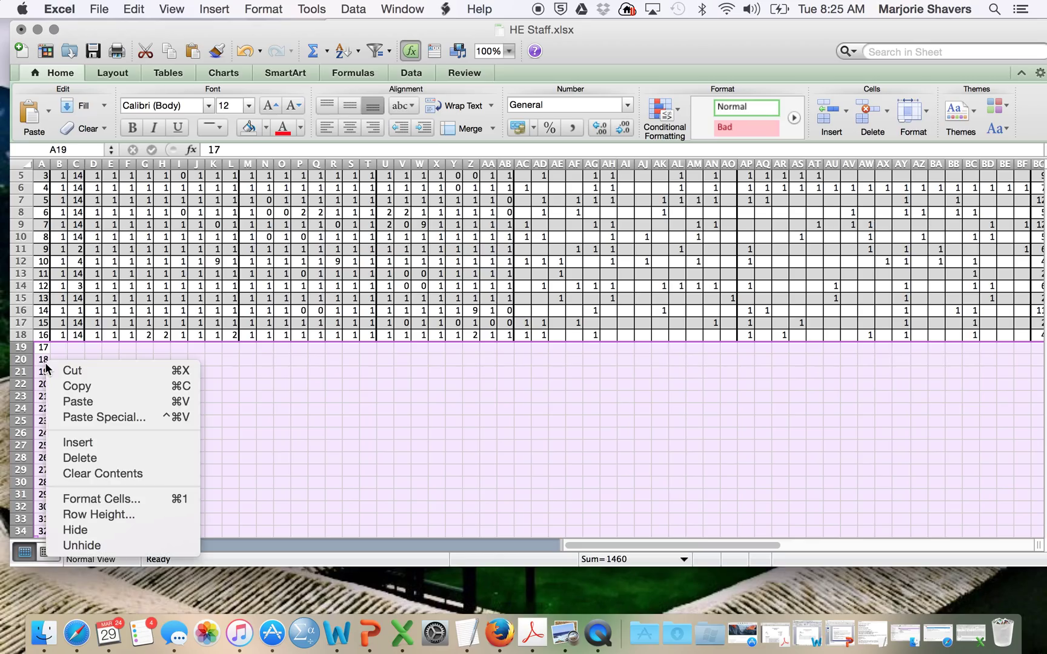
left_click(113, 473)
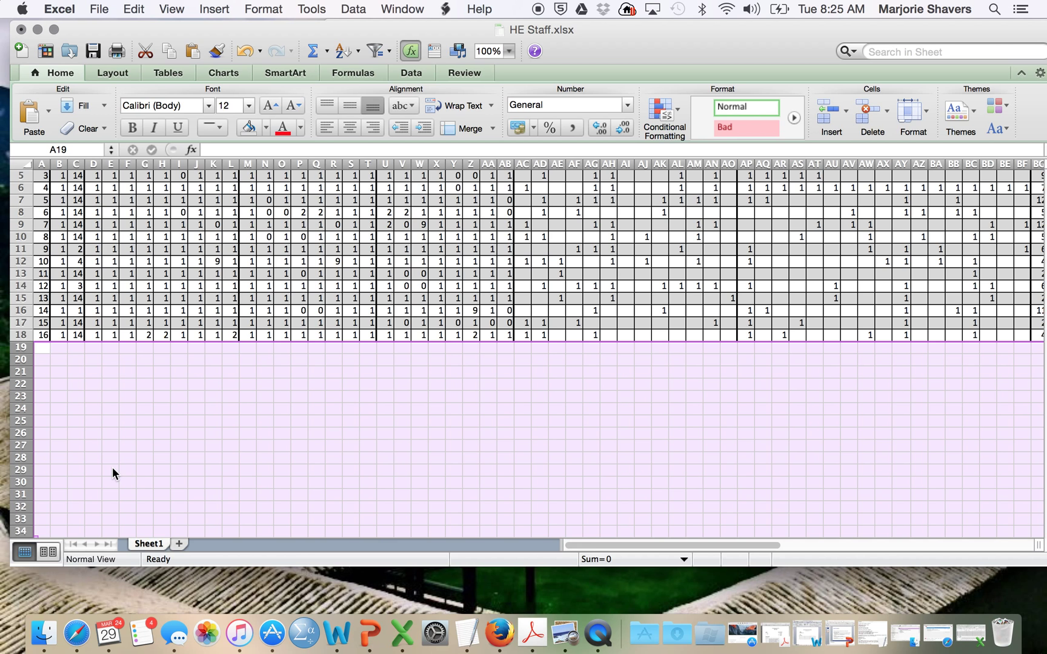
left_click(113, 468)
scroll(113, 393, "up", 3)
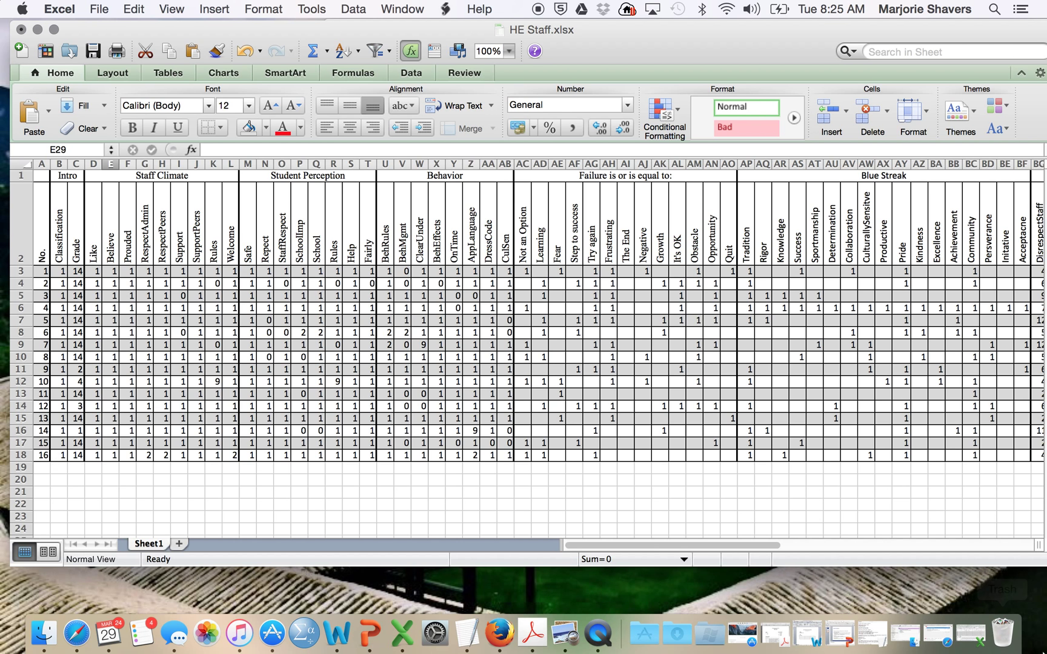
Step: Review the header rows and first records of the student workbook for reference, and return to HE Staff.xlsx
left_click(968, 643)
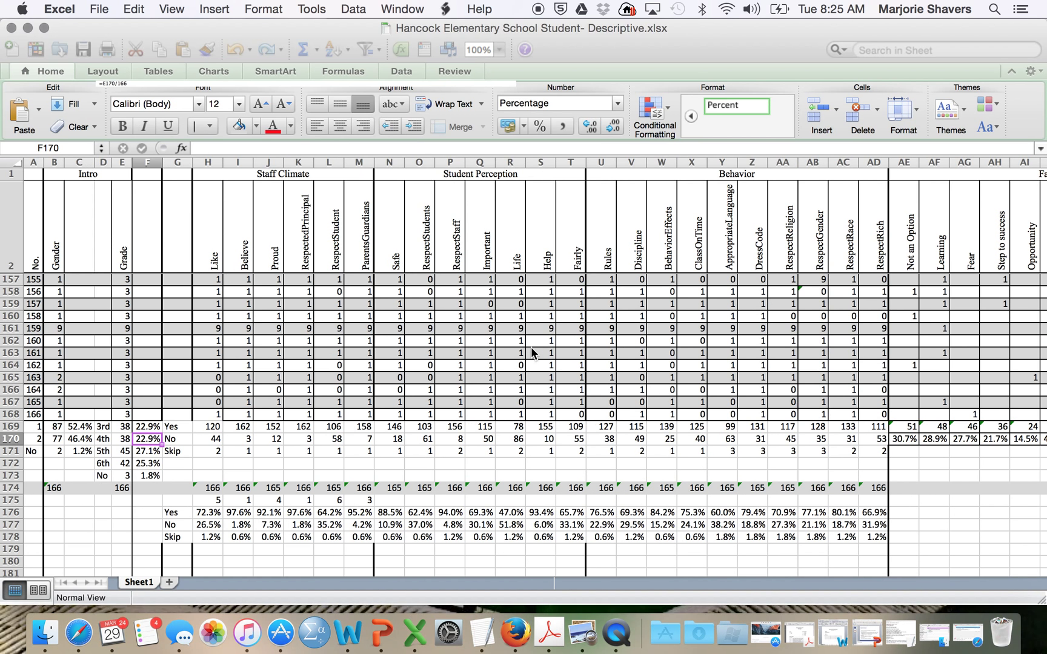
scroll(532, 352, "up", 10)
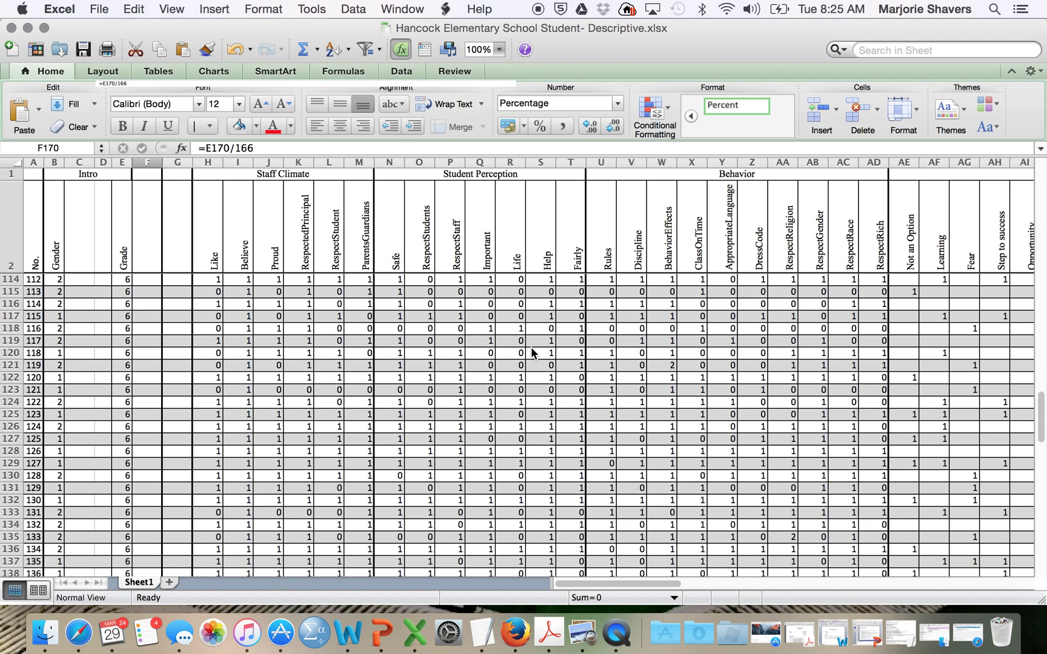
scroll(532, 352, "up", 20)
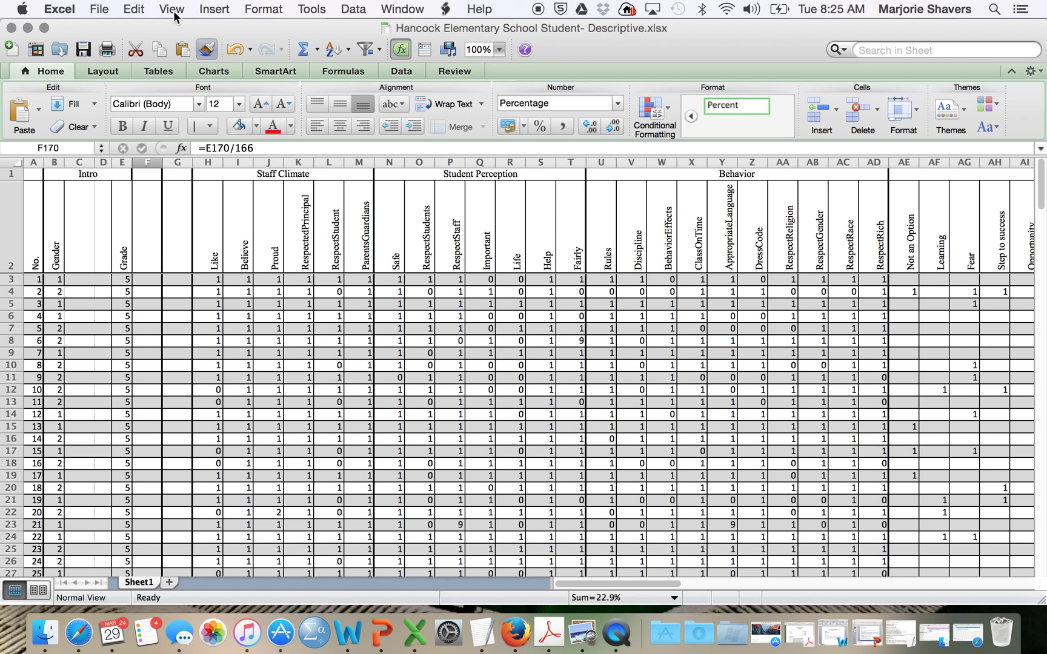
left_click(27, 28)
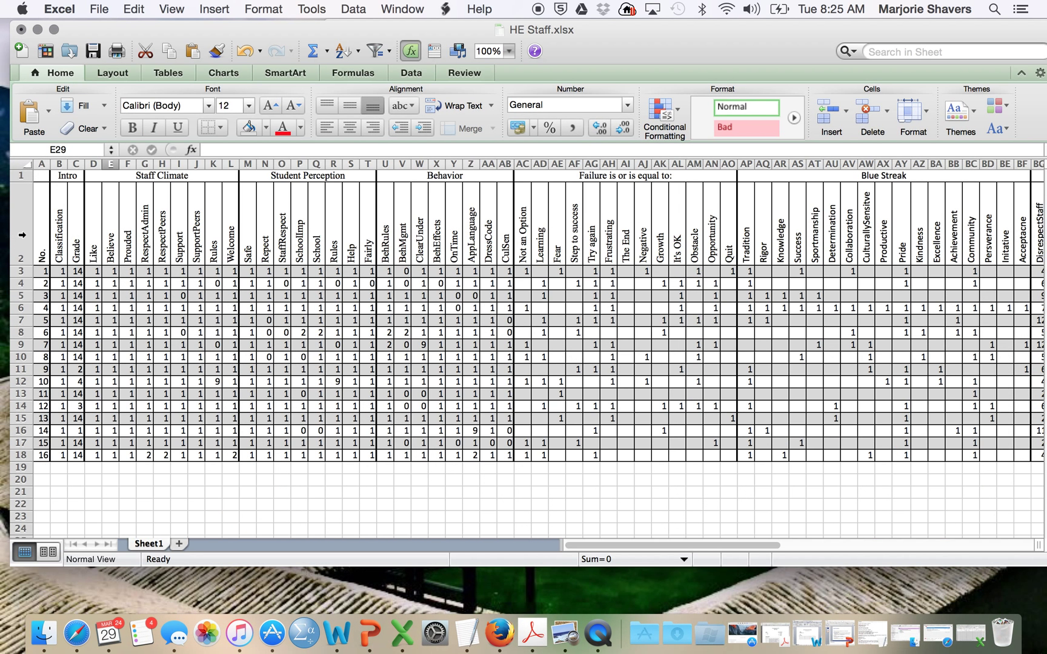
Step: Try freezing the panes at the column-heading row 2 and check the headings against the scrolled data
left_click(25, 235)
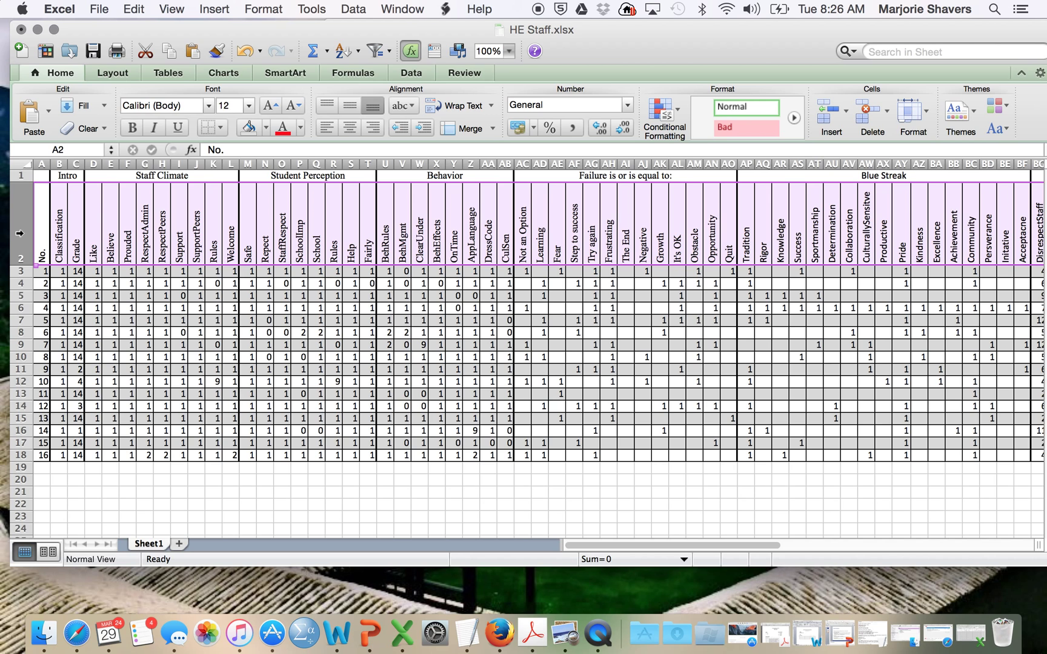
left_click(394, 6)
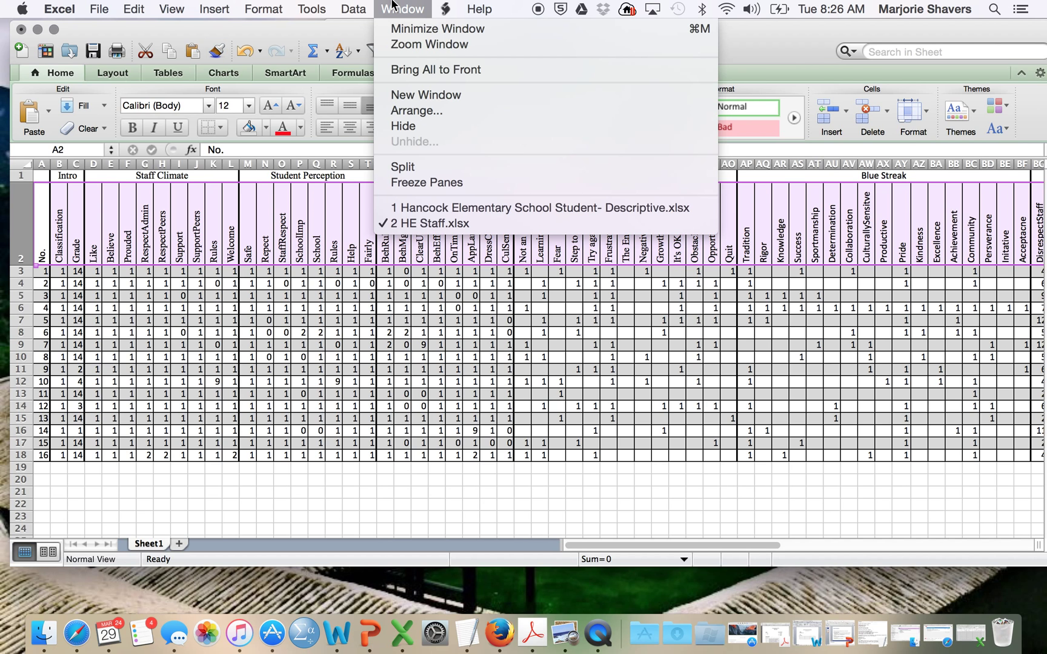
left_click(396, 182)
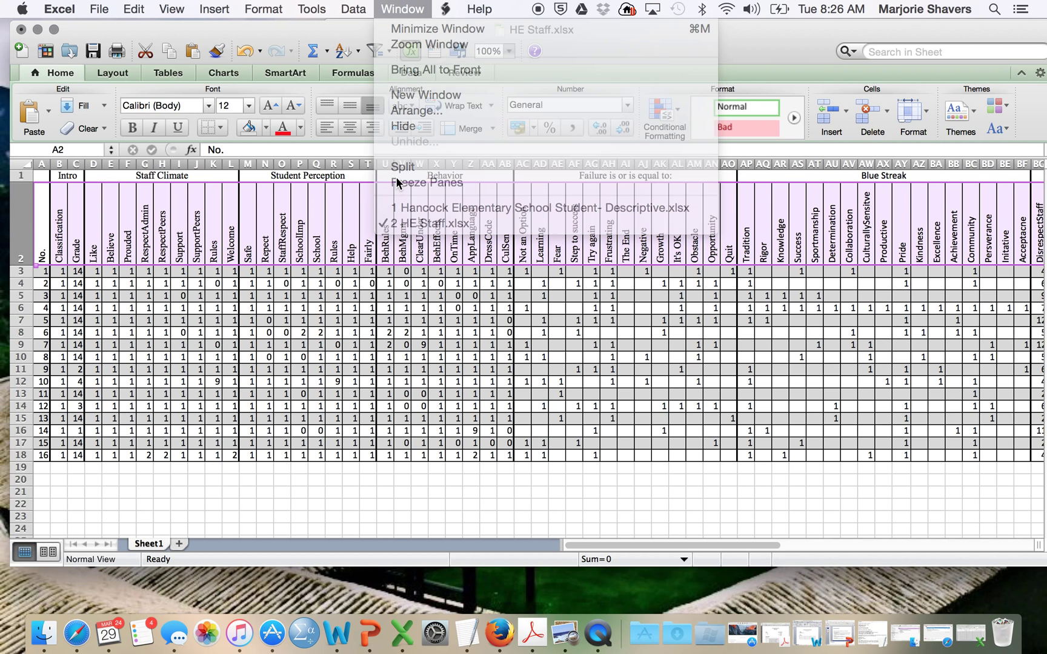
left_click(328, 397)
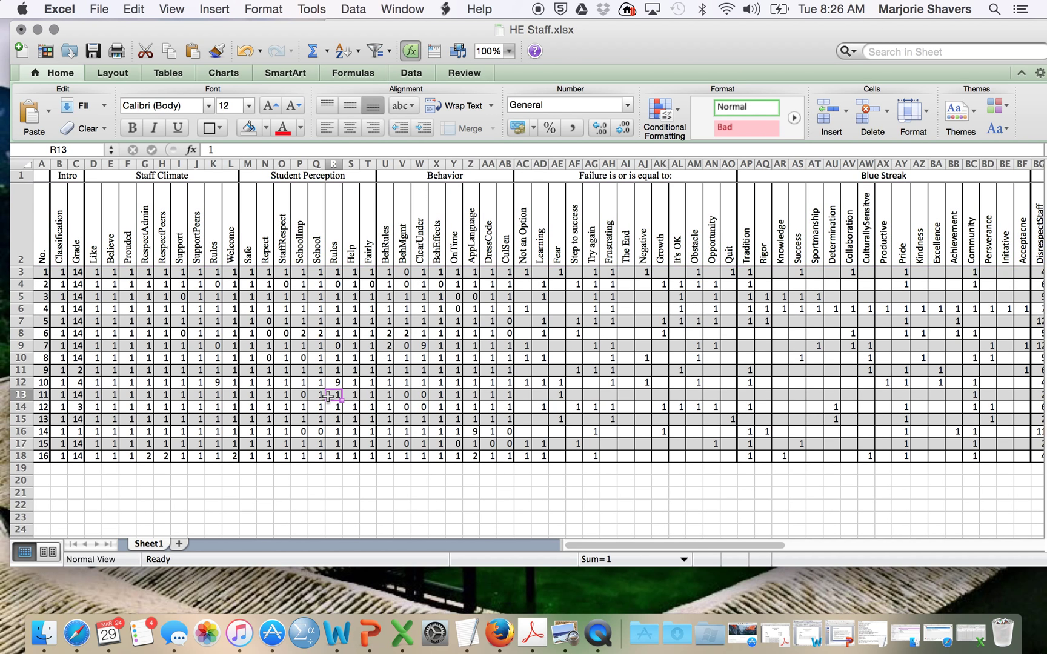
scroll(328, 397, "down", 5)
scroll(328, 397, "up", 6)
Step: Unfreeze the panes set at row 2
left_click(16, 226)
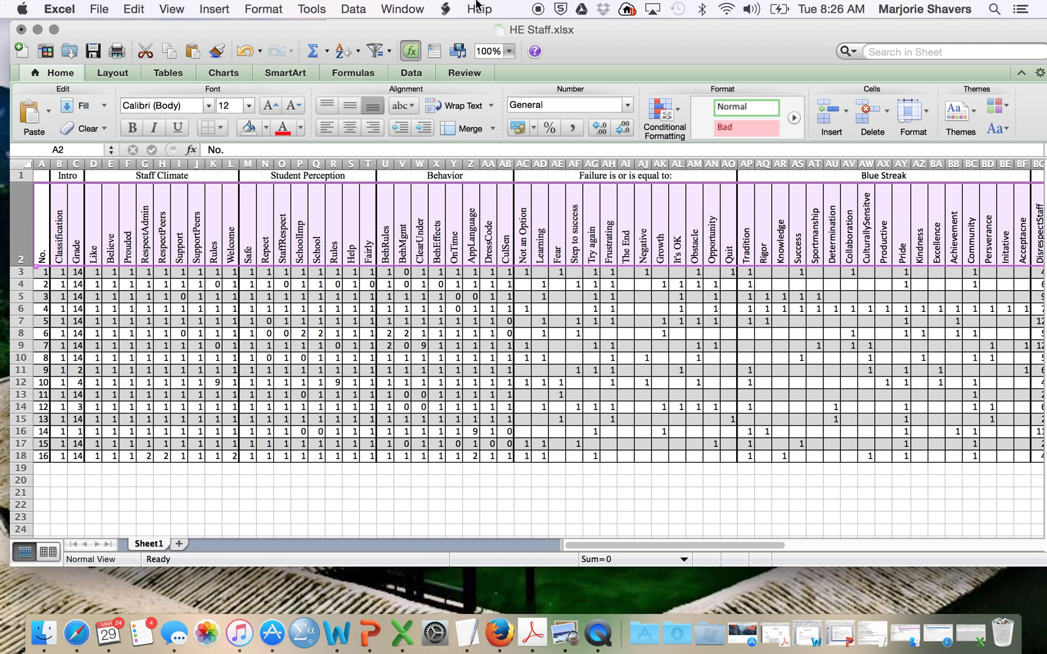
left_click(415, 10)
left_click(418, 182)
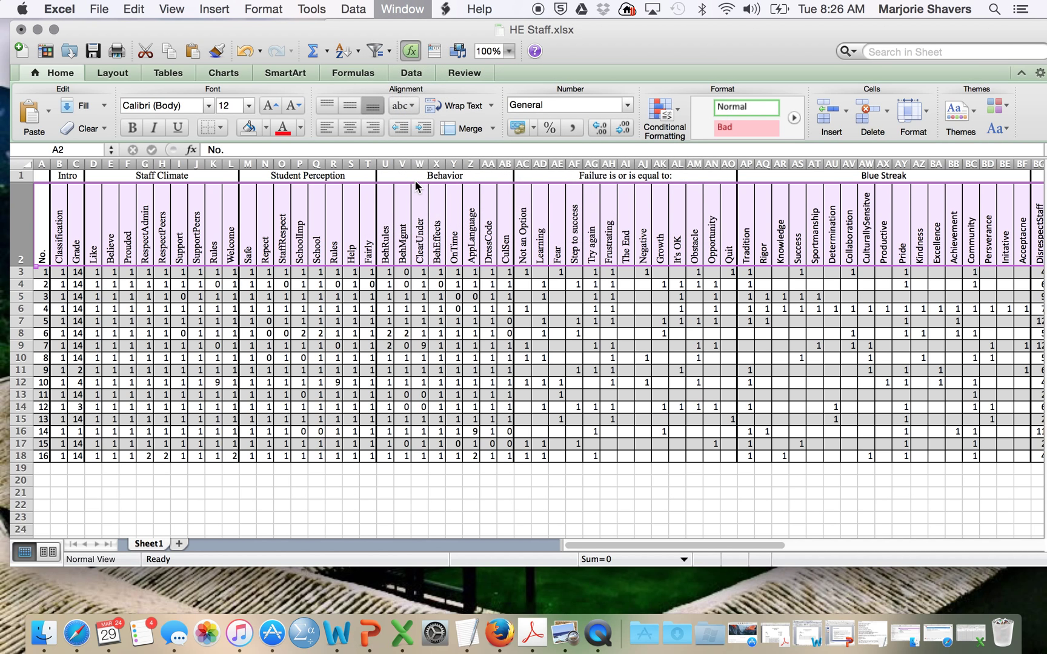
Step: Freeze the panes above row 3 so both heading rows stay fixed, and check them against the scrolled data
left_click(18, 271)
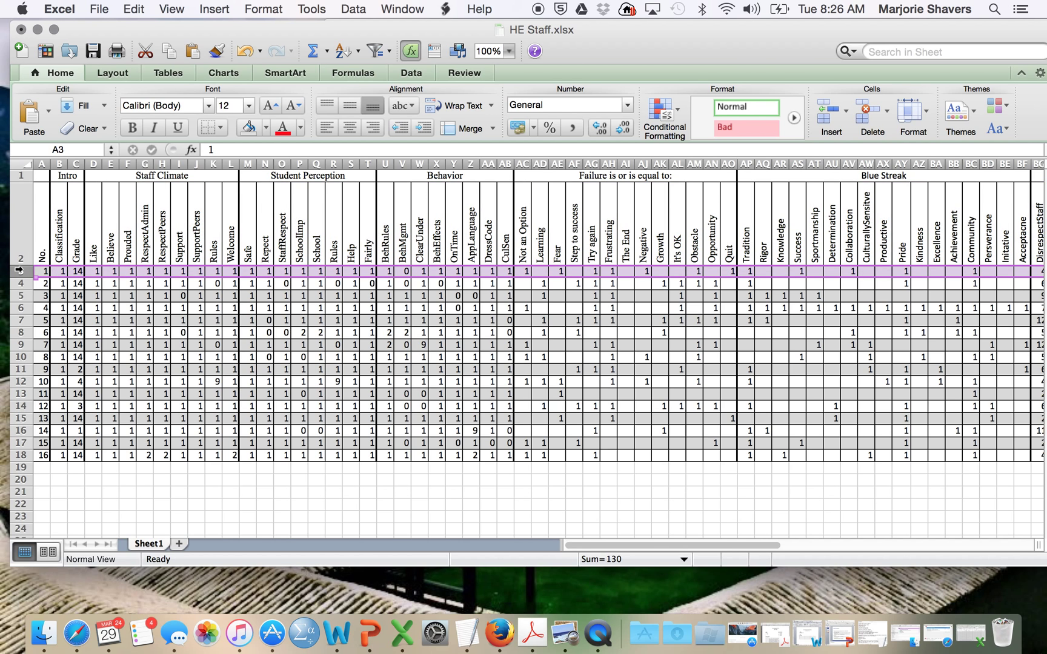
left_click(417, 8)
left_click(418, 182)
scroll(400, 375, "down", 1)
scroll(400, 375, "down", 5)
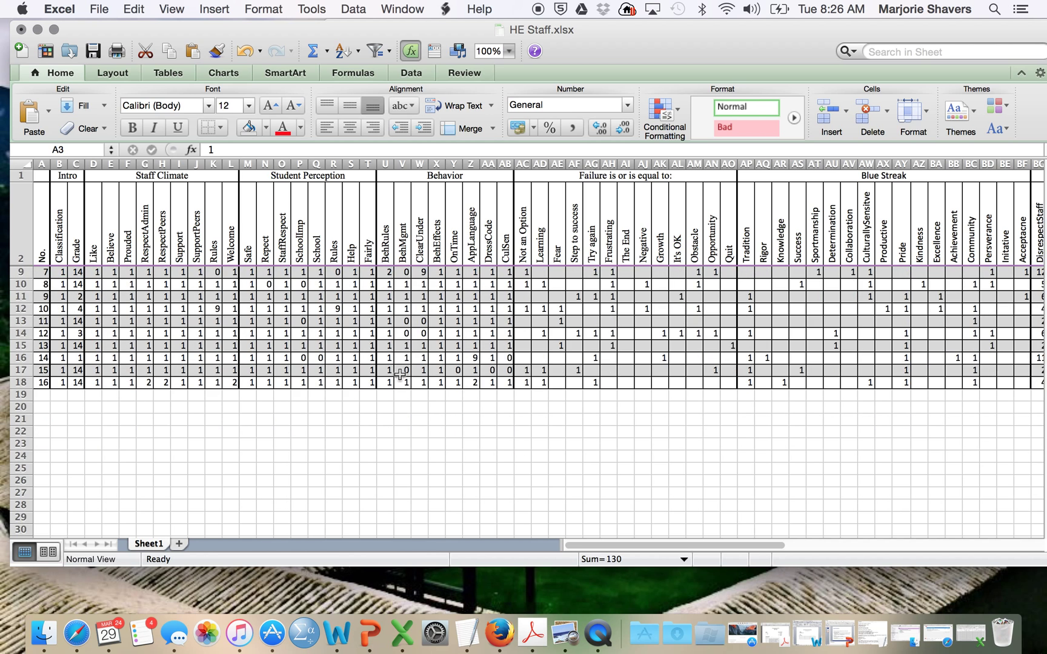
scroll(399, 375, "up", 6)
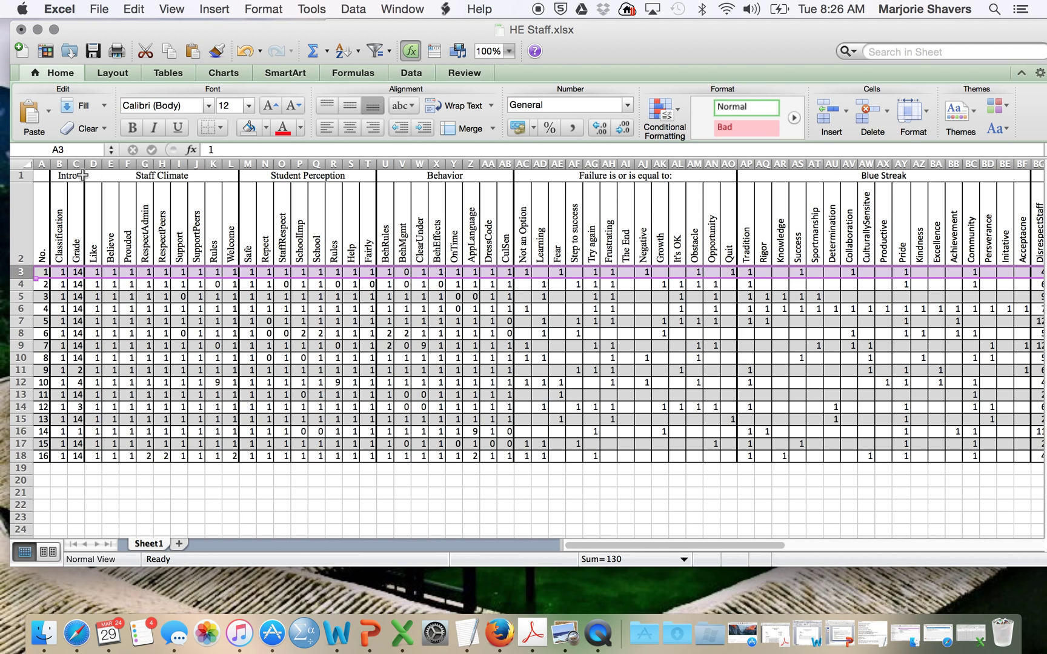
Step: Insert a blank column before the Classification column and another before the Grade column
left_click(59, 163)
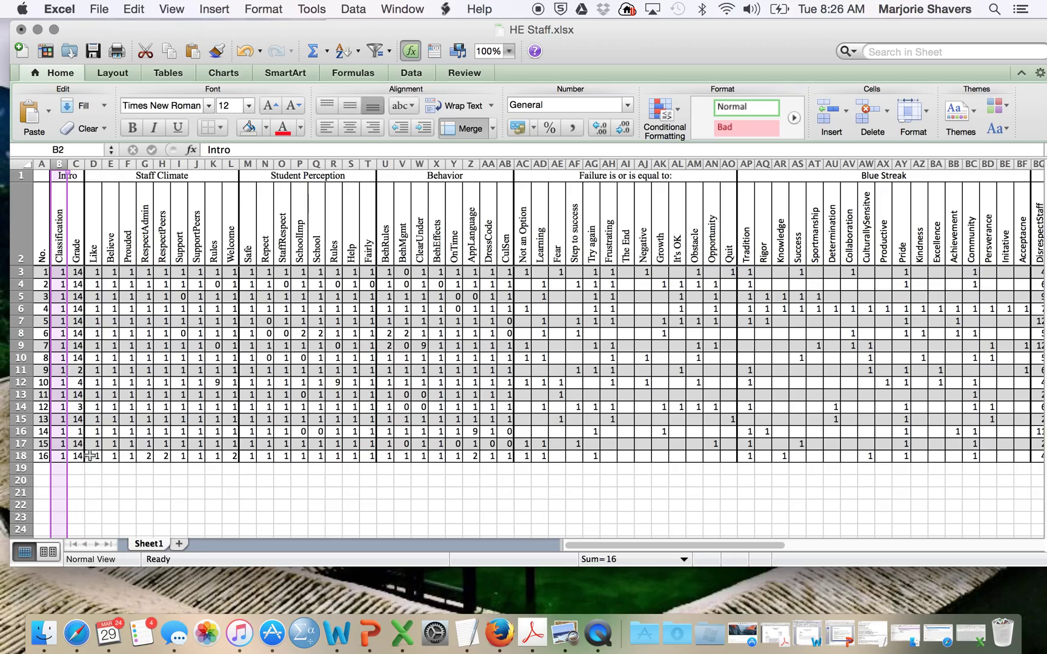
left_click(88, 482)
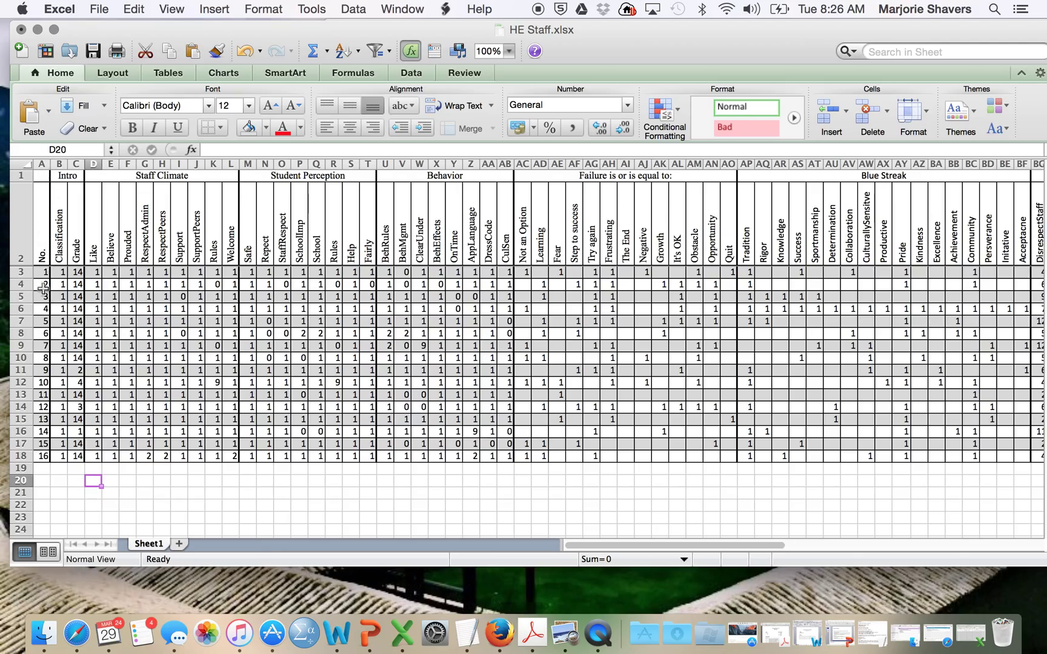
left_click(43, 457)
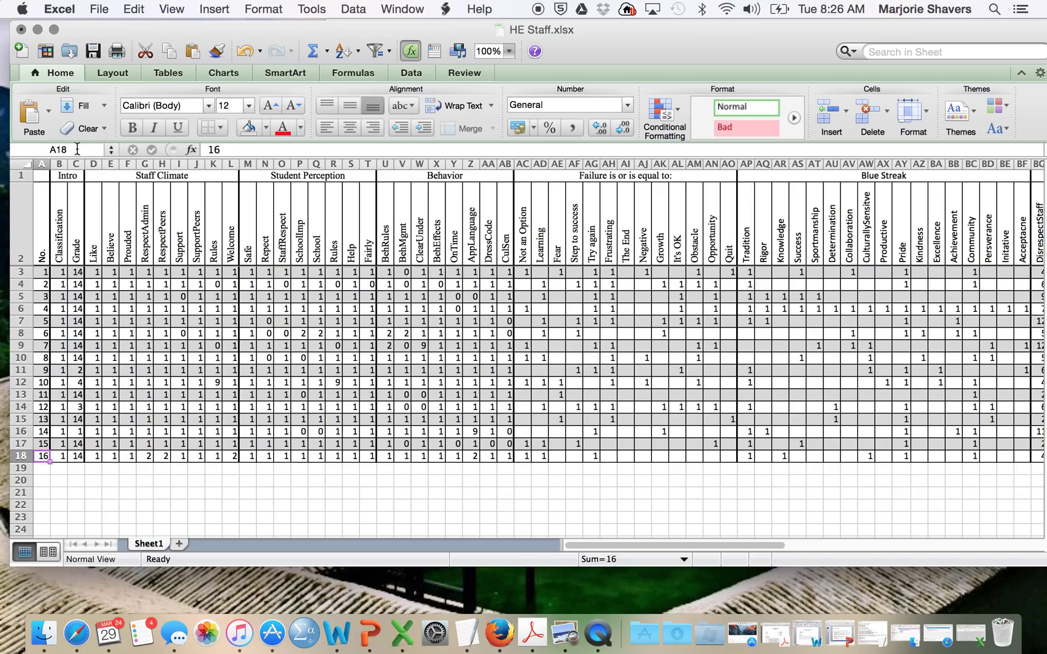
left_click(58, 164)
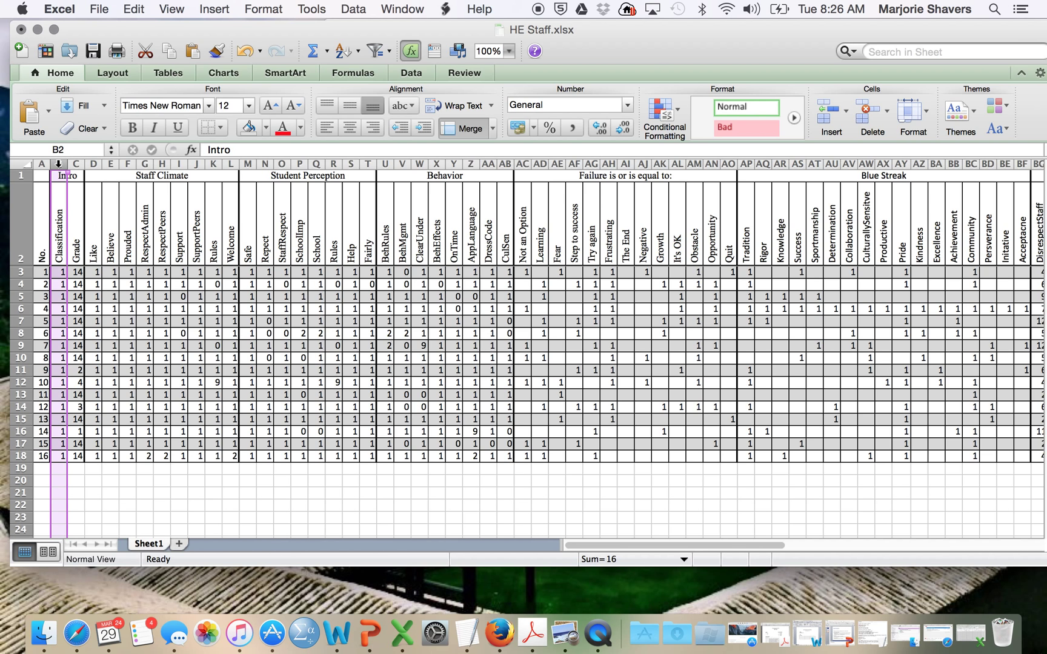
left_click(214, 9)
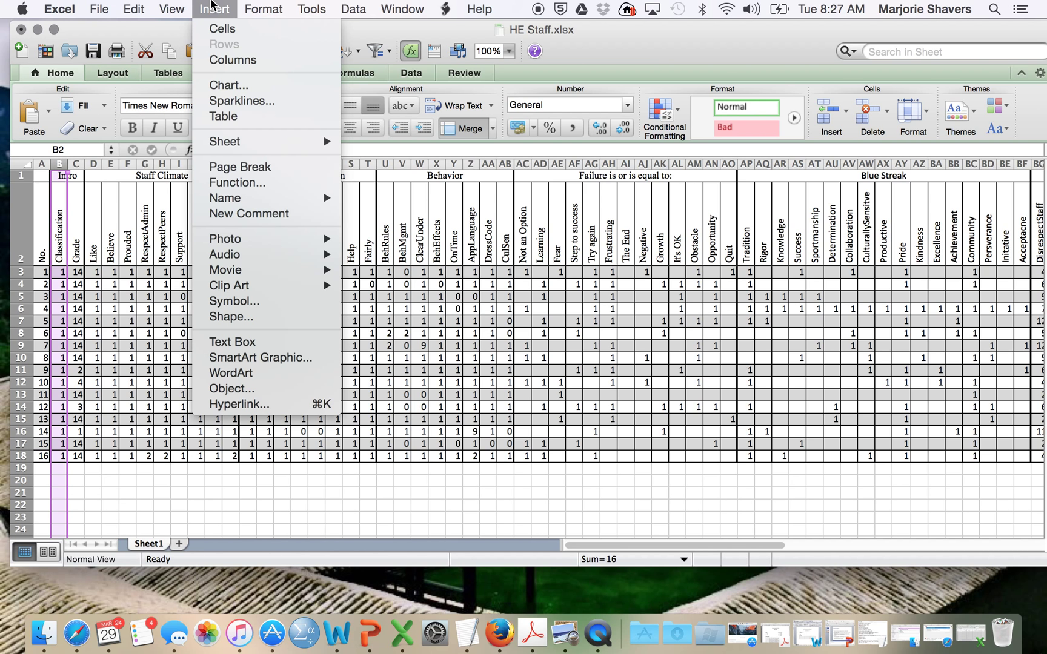
left_click(217, 60)
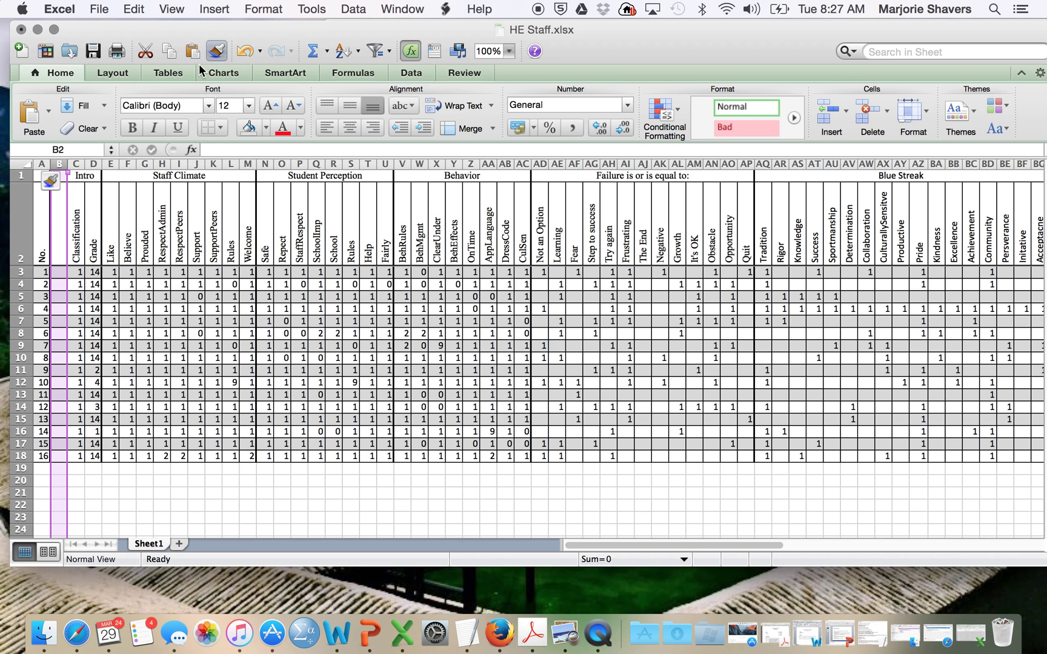
left_click(94, 164)
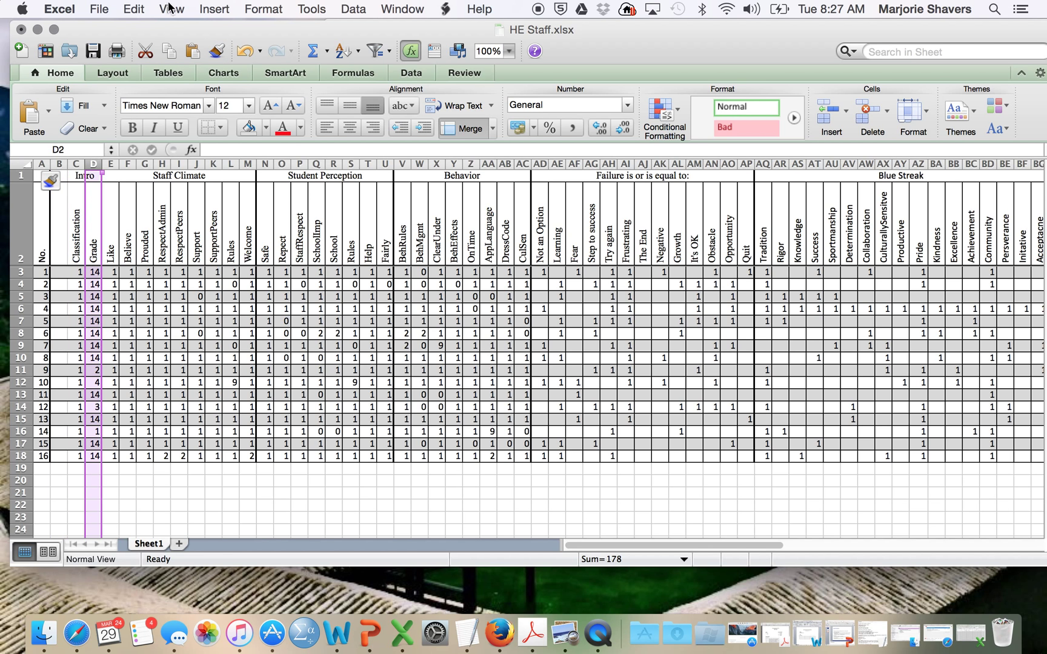
left_click(215, 9)
left_click(216, 59)
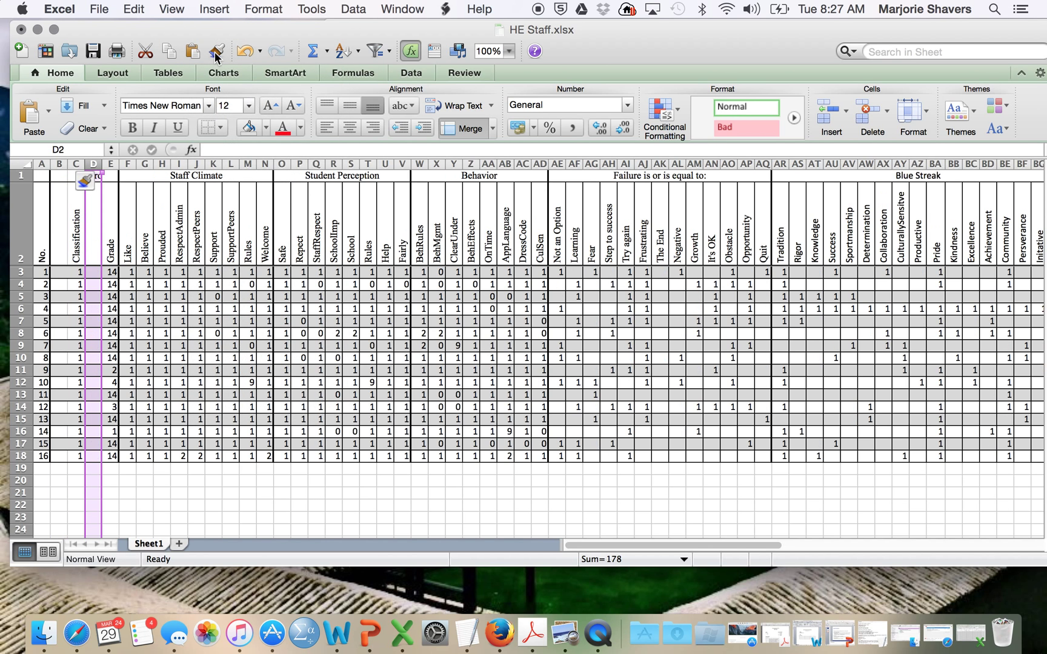
Step: Enter the labels C, N-C and Skip in cells B19 to B21 and widen column B slightly to fit them
left_click(65, 470)
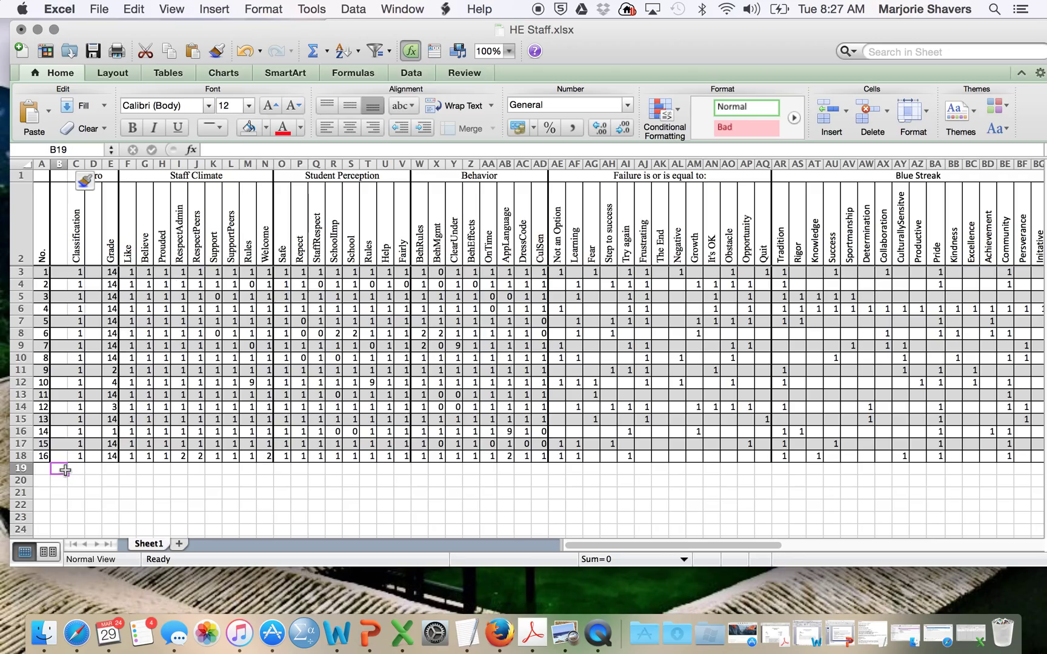
type("Class")
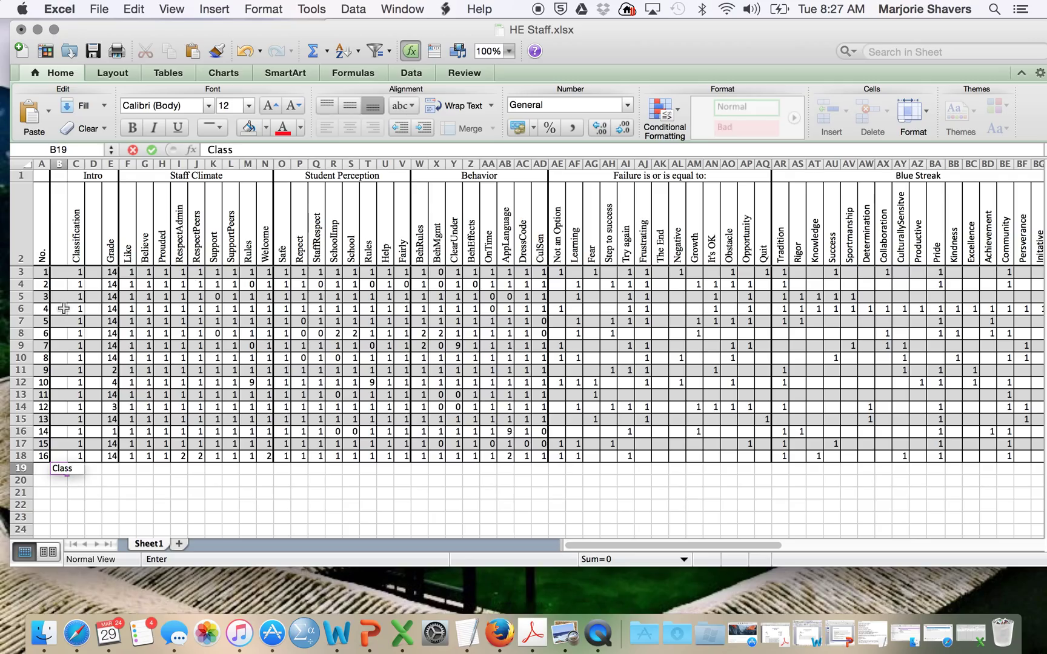
key("BackSpace")
key("BackSpace")
key("BackSpace")
key("BackSpace")
key("Return")
type("N-C")
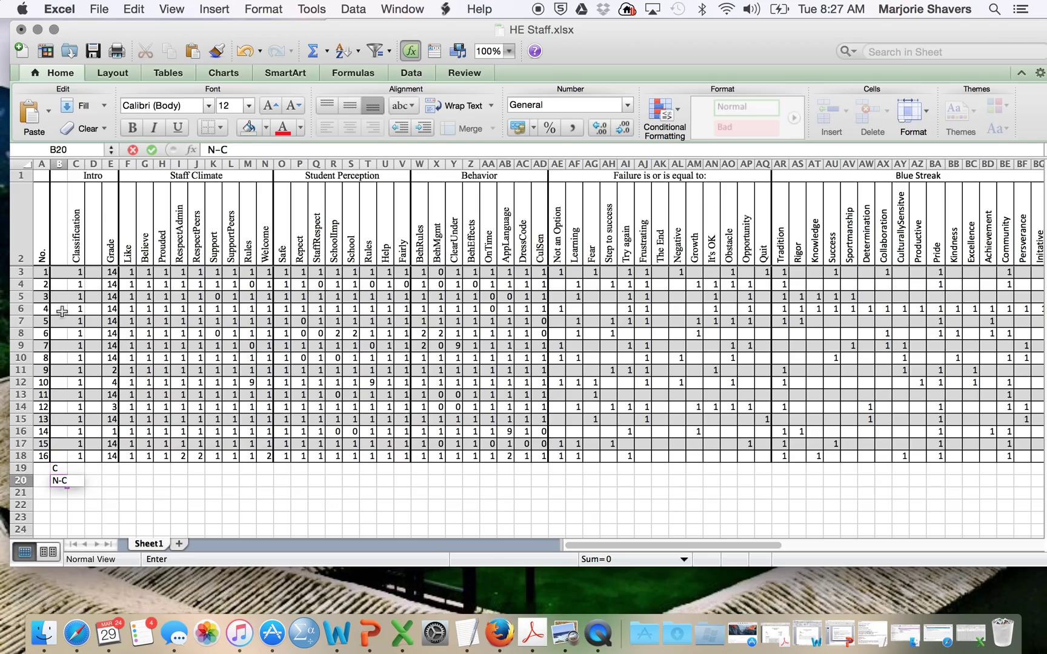
key("Return")
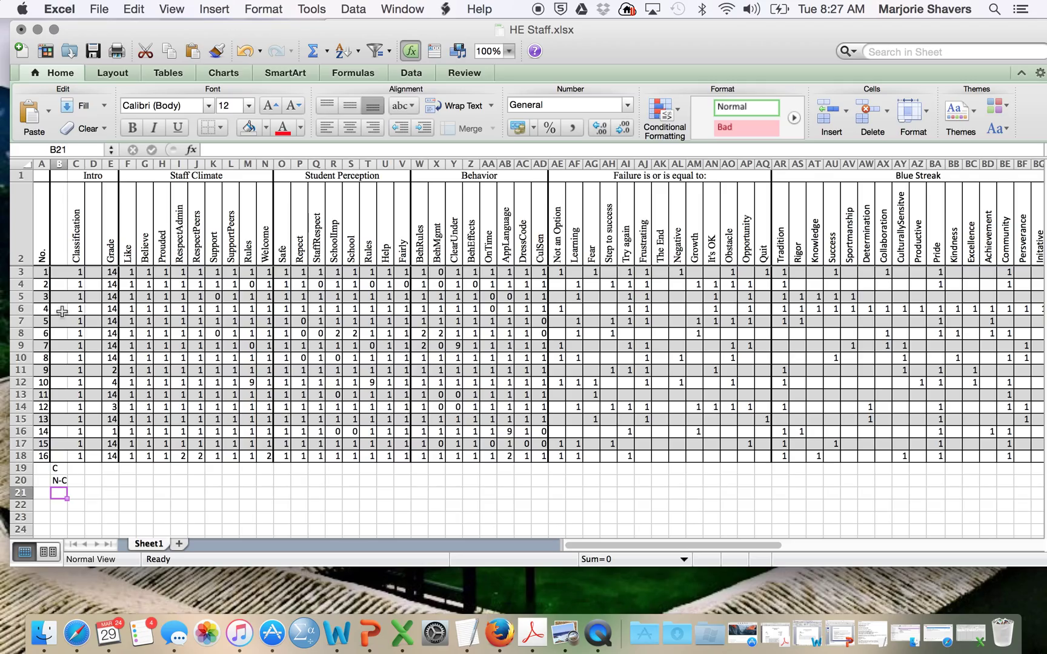
type("Skip")
key("Tab")
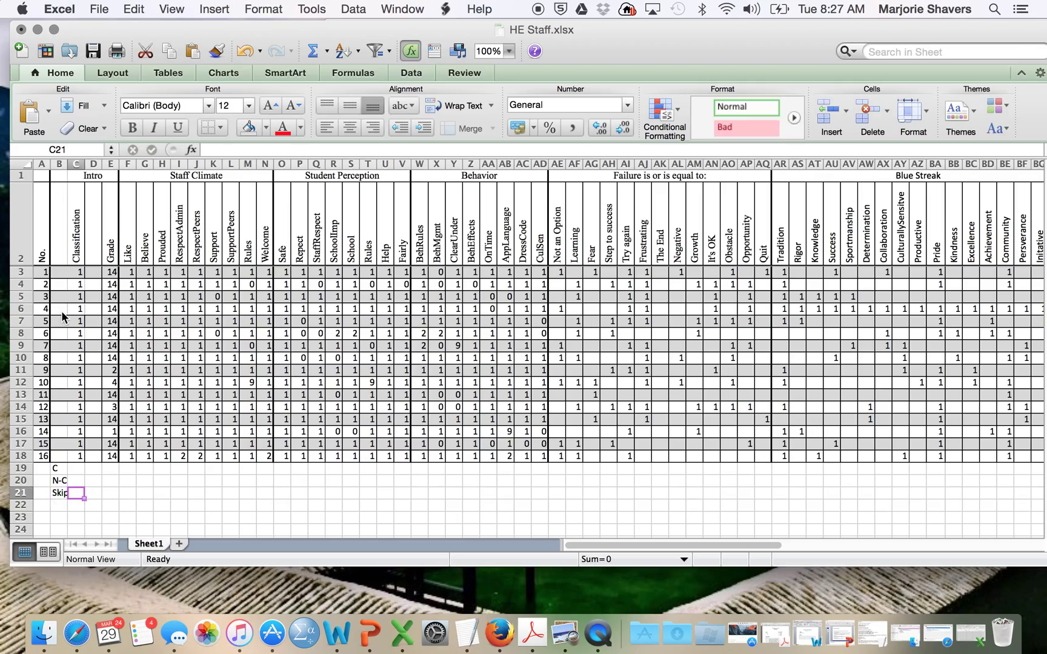
key("Up")
key("Up")
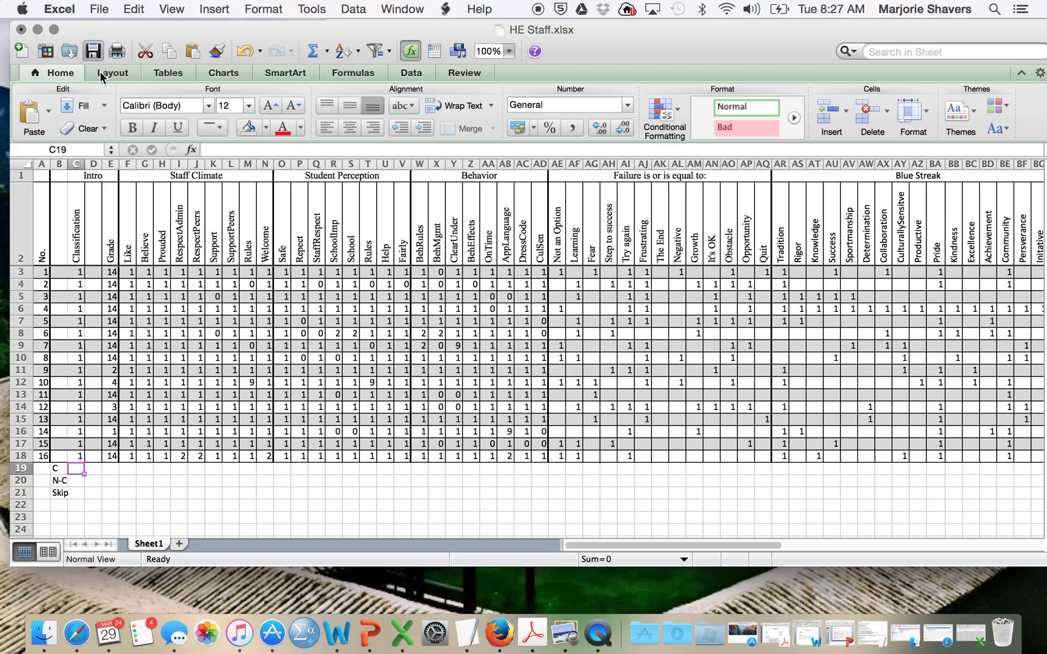
left_click_drag(68, 164, 73, 163)
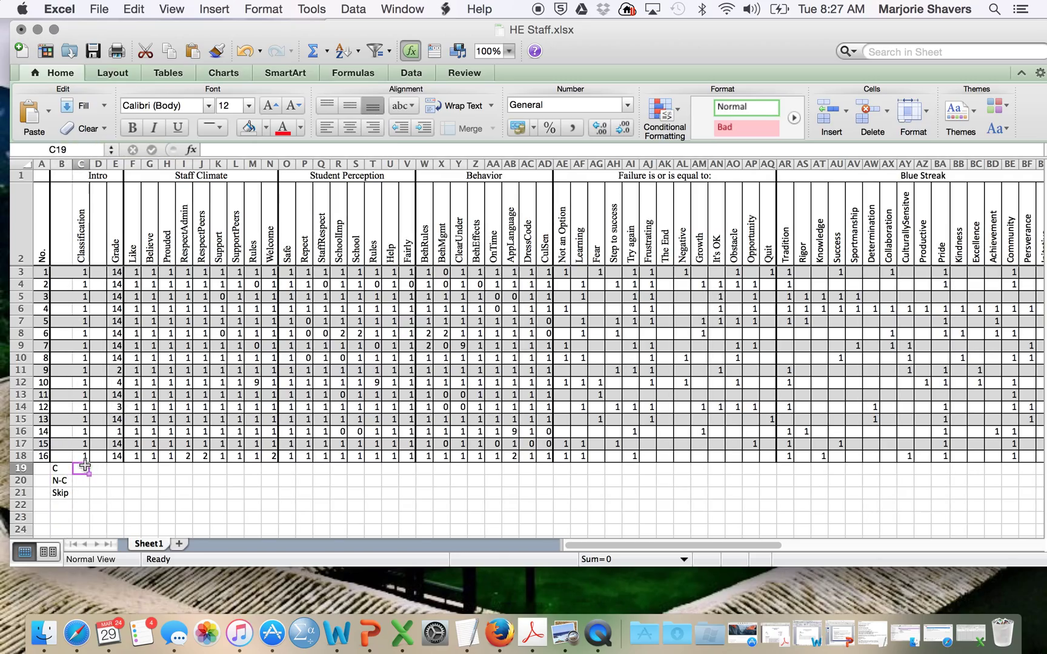
Step: Enter the formula =COUNTIF(C3:C18,1) in cell C19 to count the 1 responses under Classification
left_click_drag(85, 468, 83, 506)
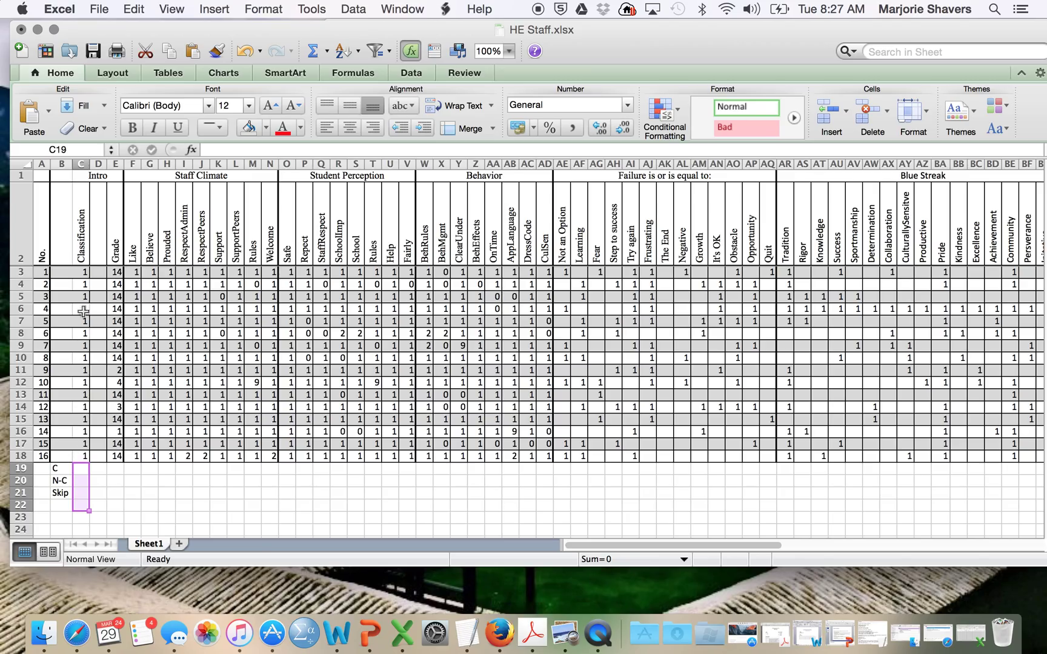
left_click(80, 467)
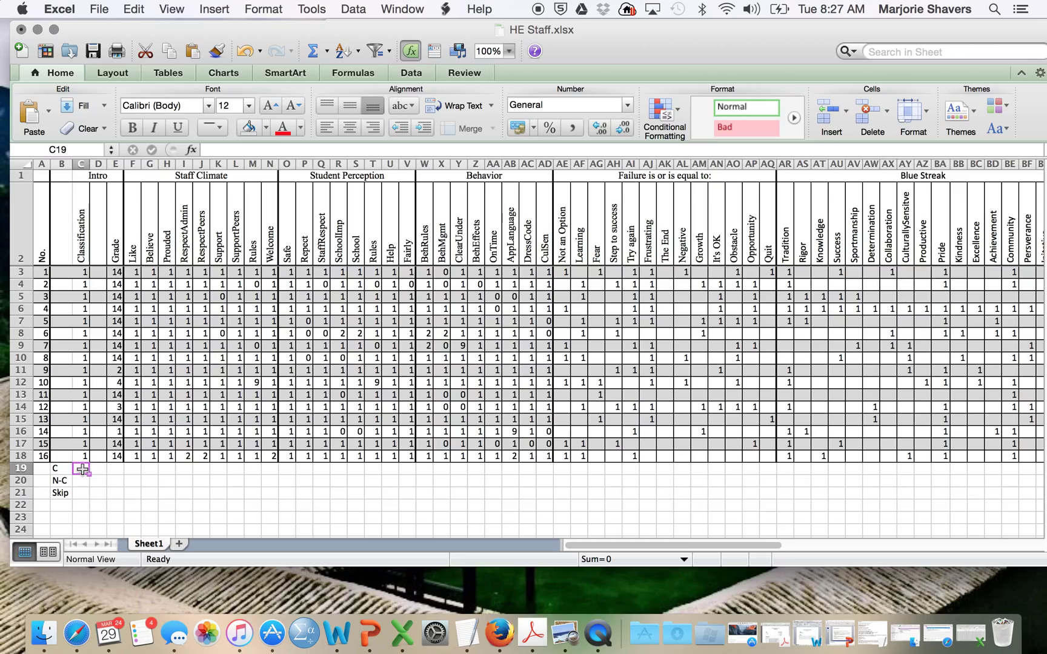
type("=")
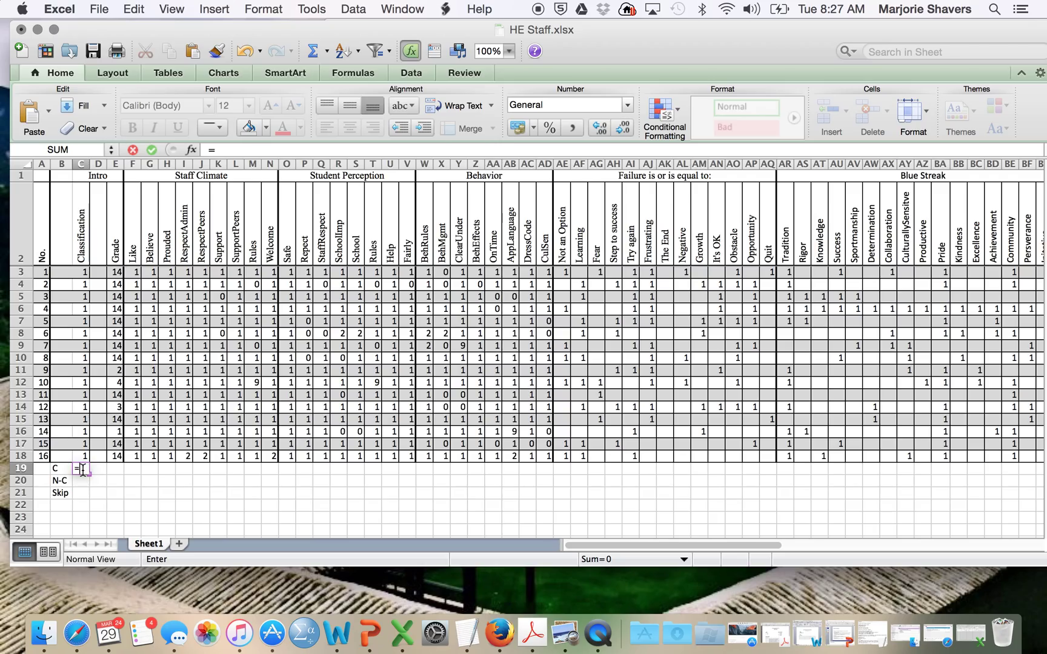
type("countiF")
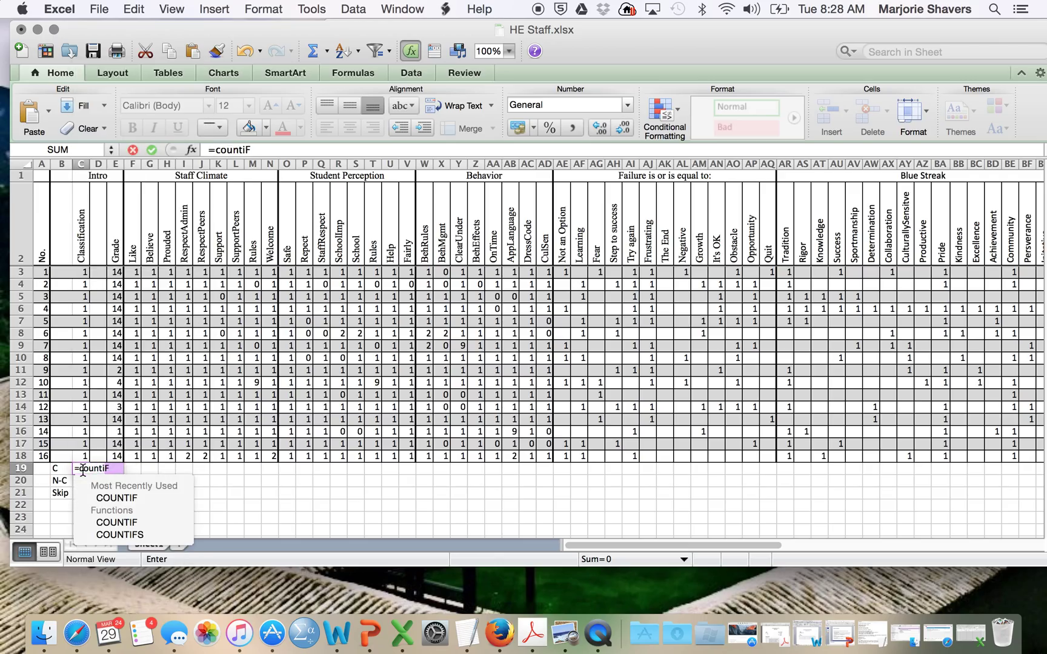
key("BackSpace")
type("f(")
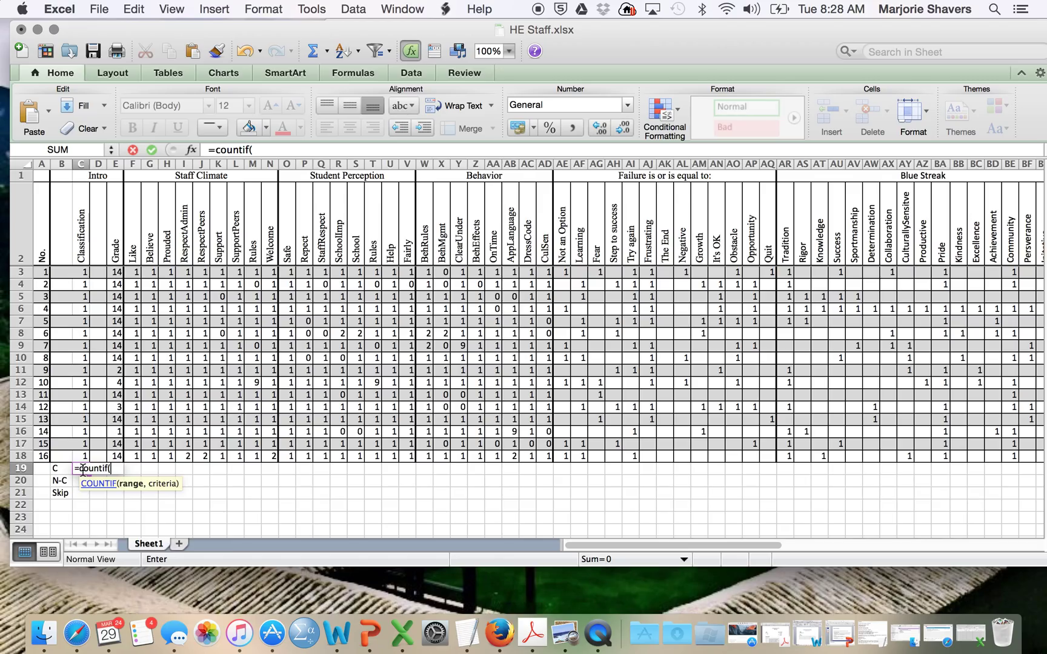
type("C3:C16")
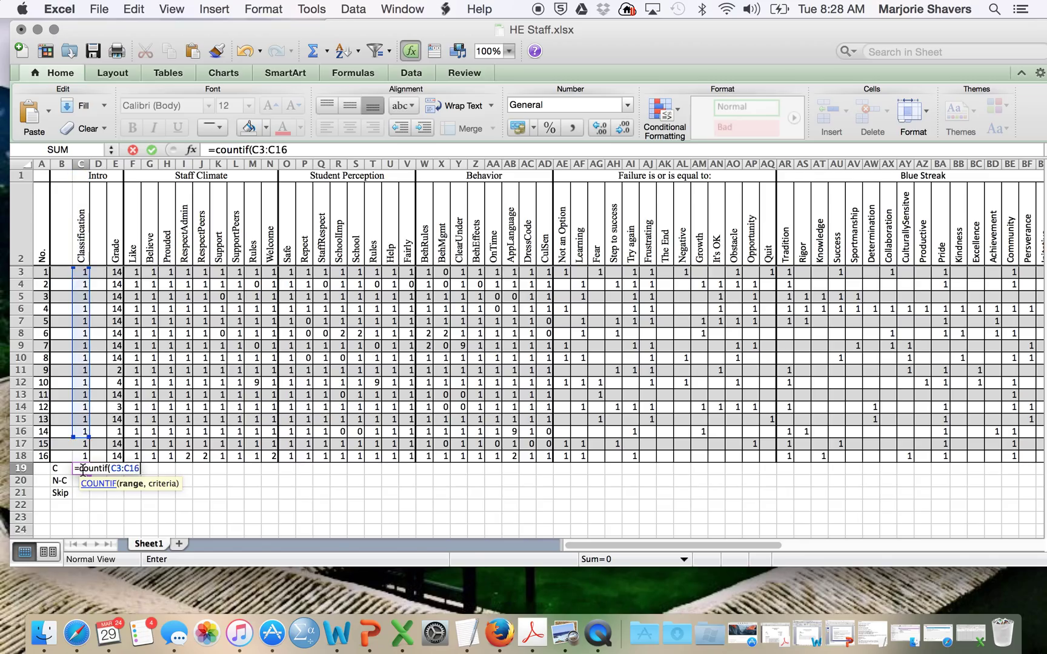
key("BackSpace")
key("BackSpace")
type("18")
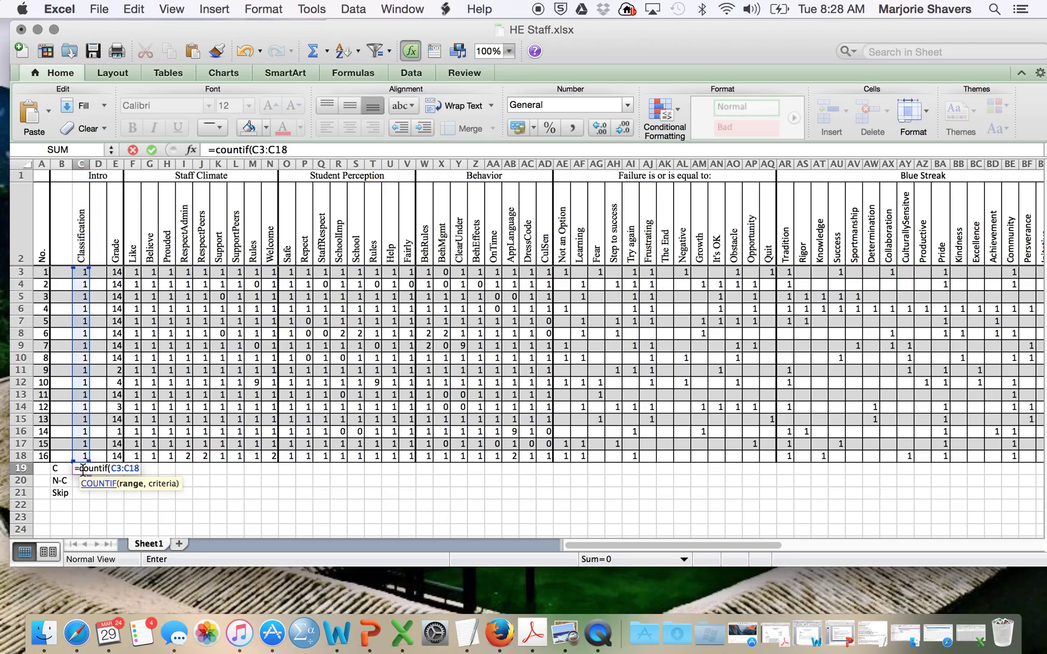
type(",1)")
key("Return")
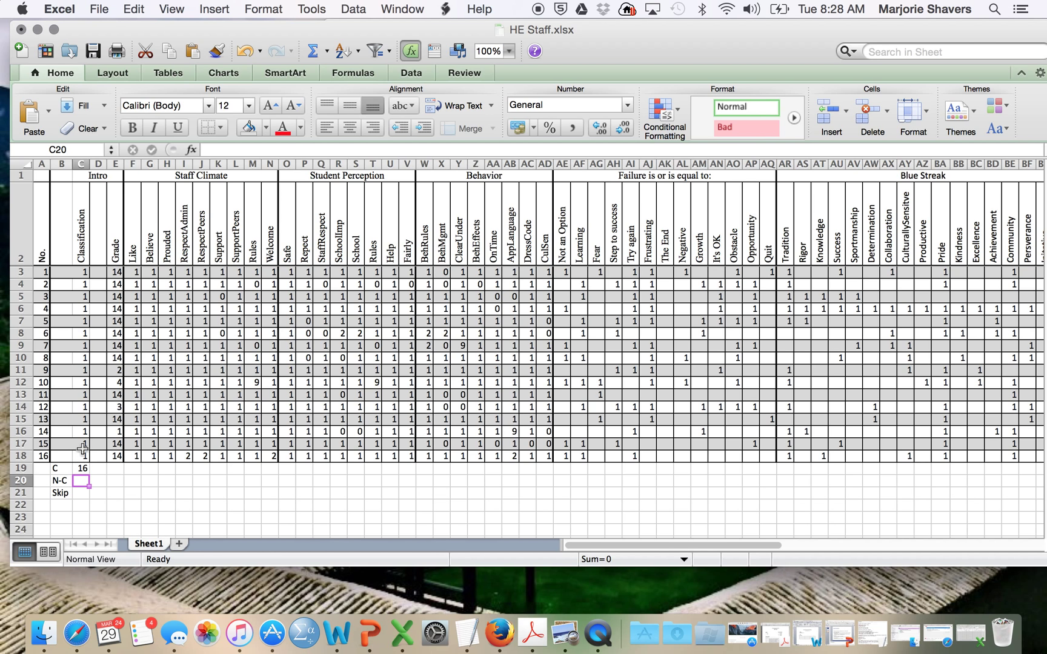
Step: Enter the formula =COUNTIF(C3:C18,0) in cell C20 to count the 0 responses for the N-C row
scroll(83, 448, "down", 1)
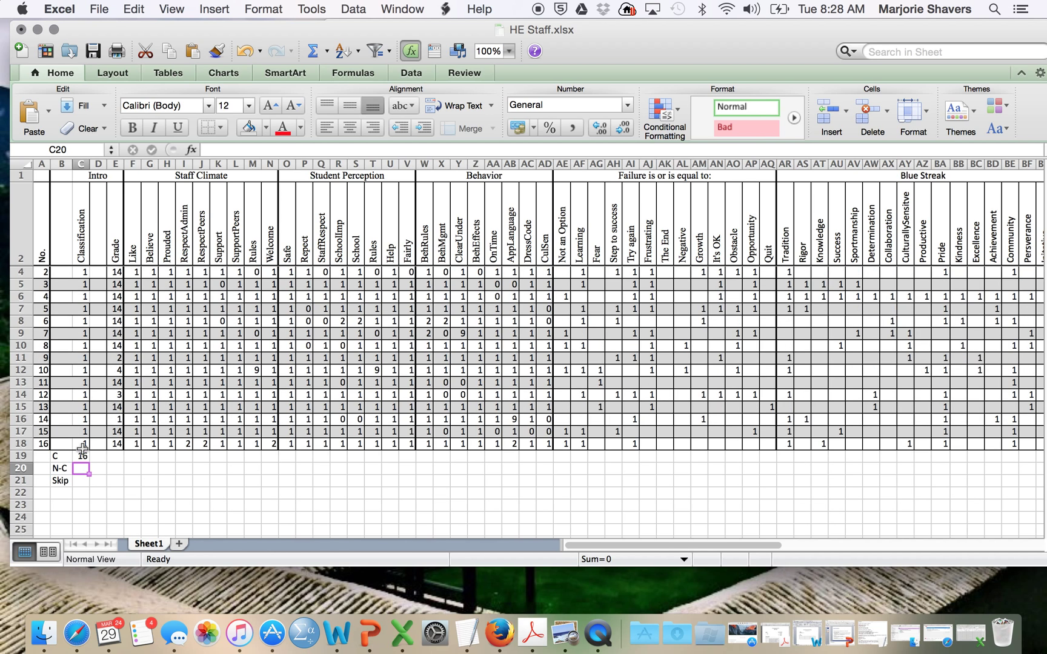
scroll(83, 449, "up", 1)
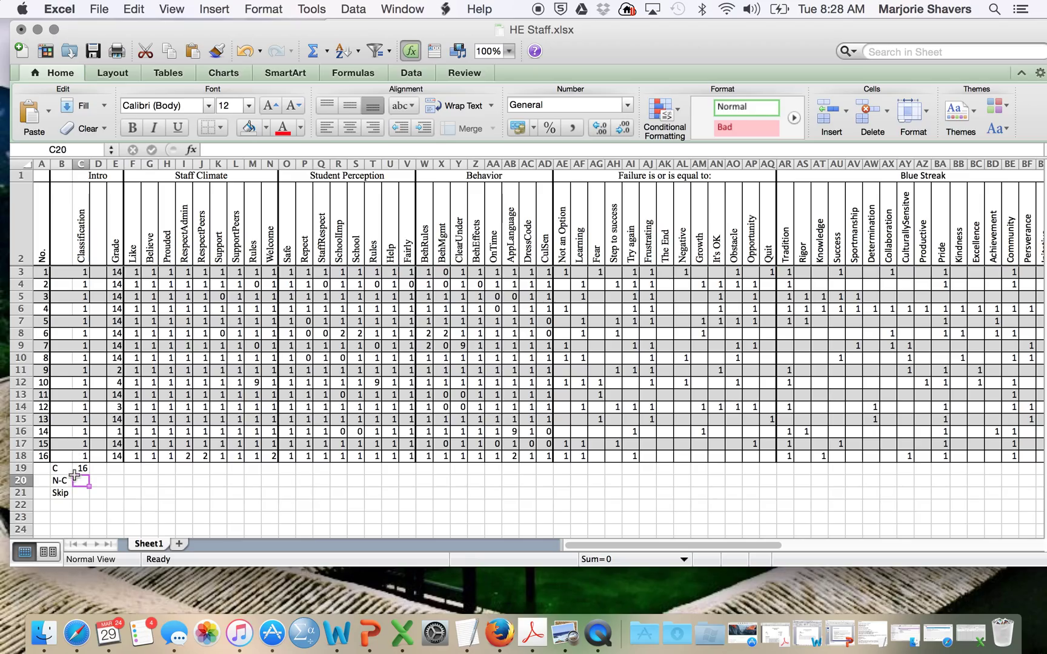
left_click(81, 468)
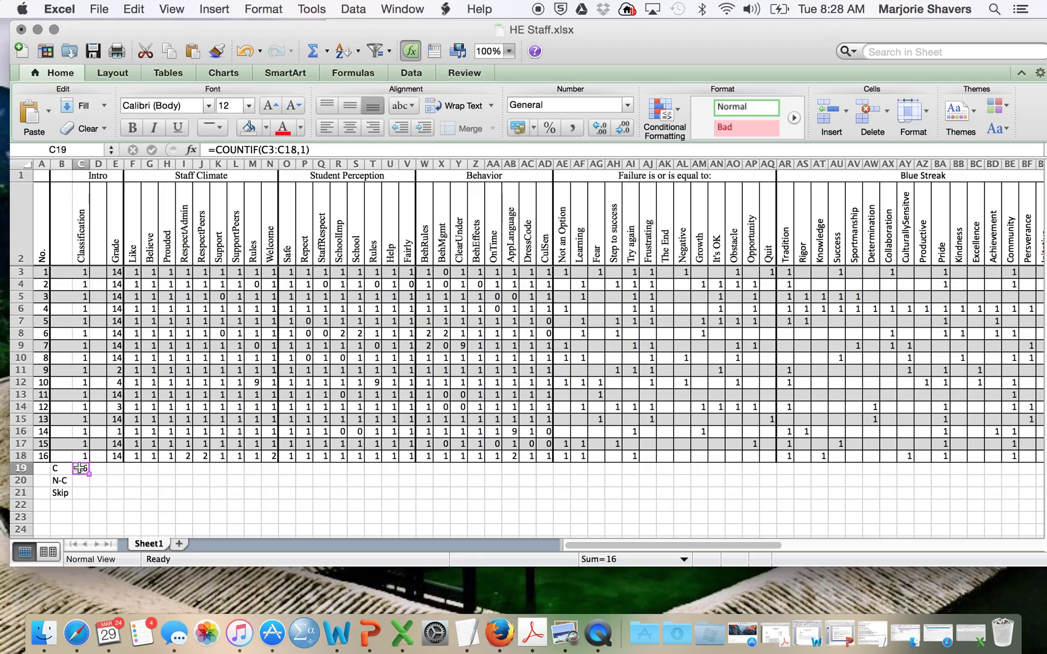
left_click(80, 481)
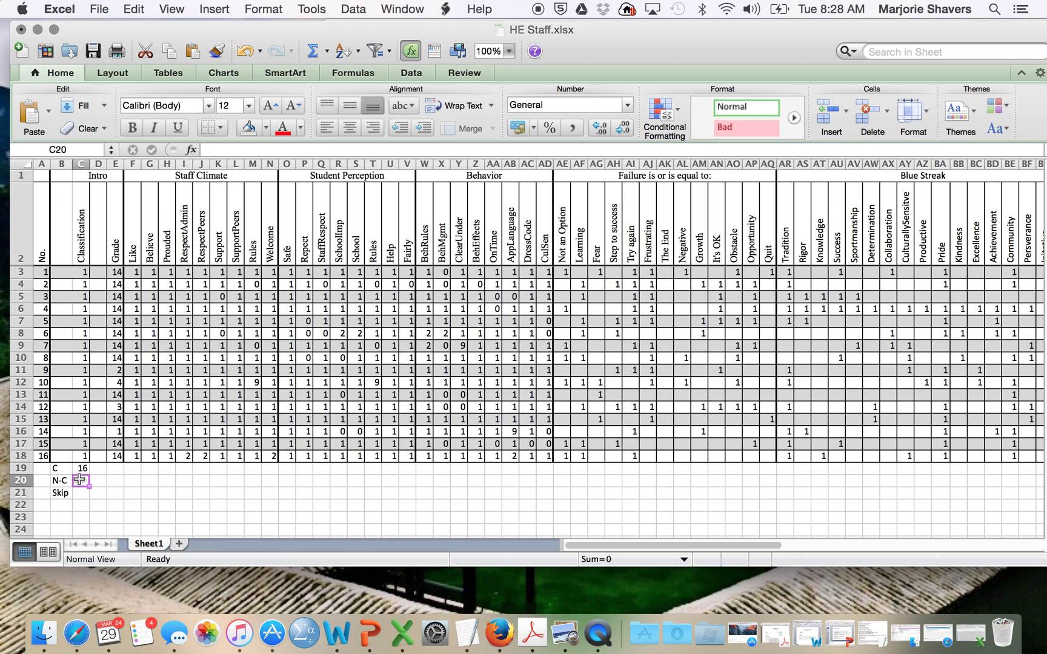
type("=countif")
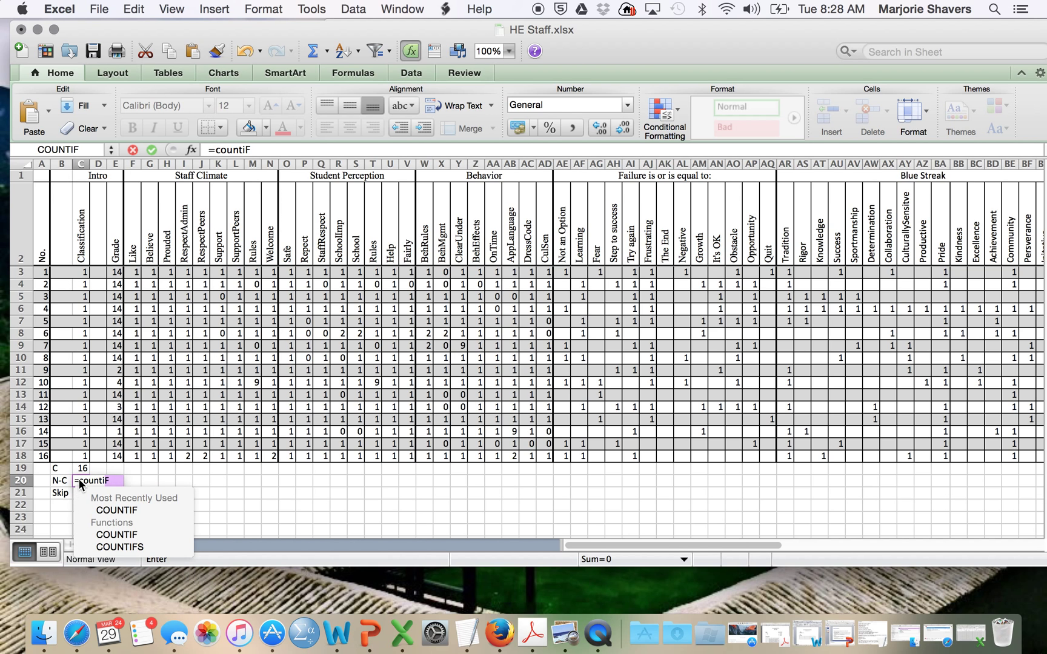
type("(")
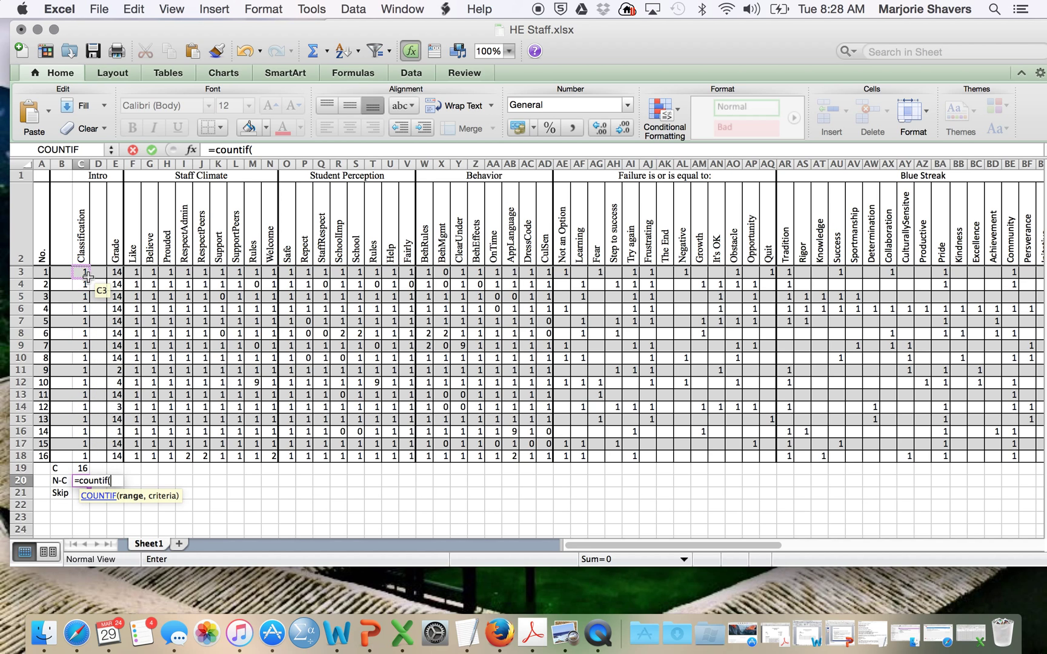
left_click_drag(86, 274, 87, 452)
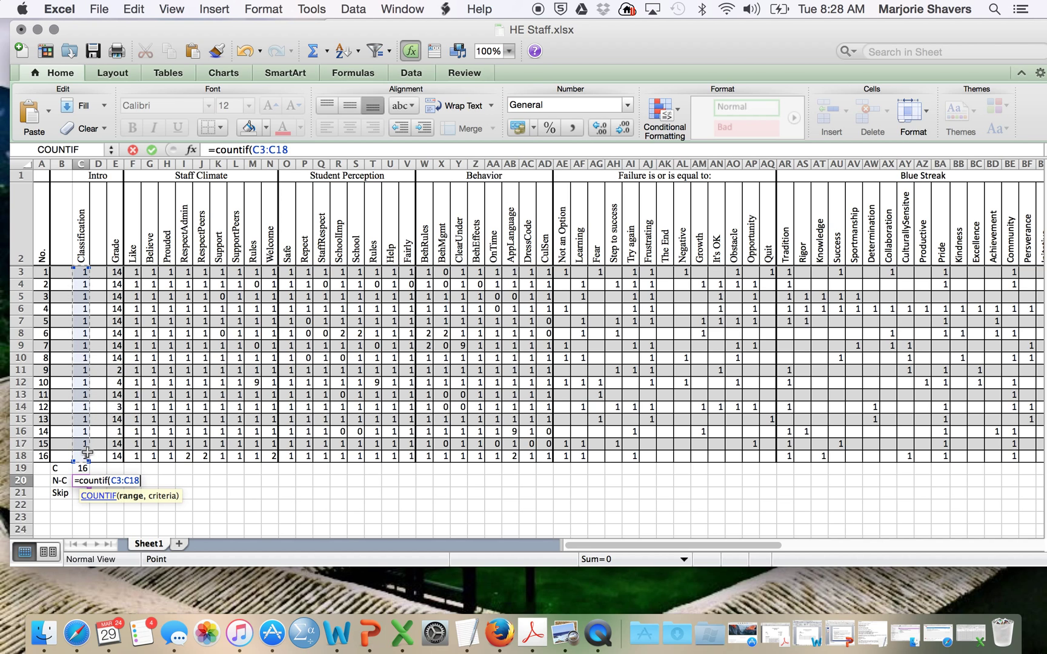
type(",0")
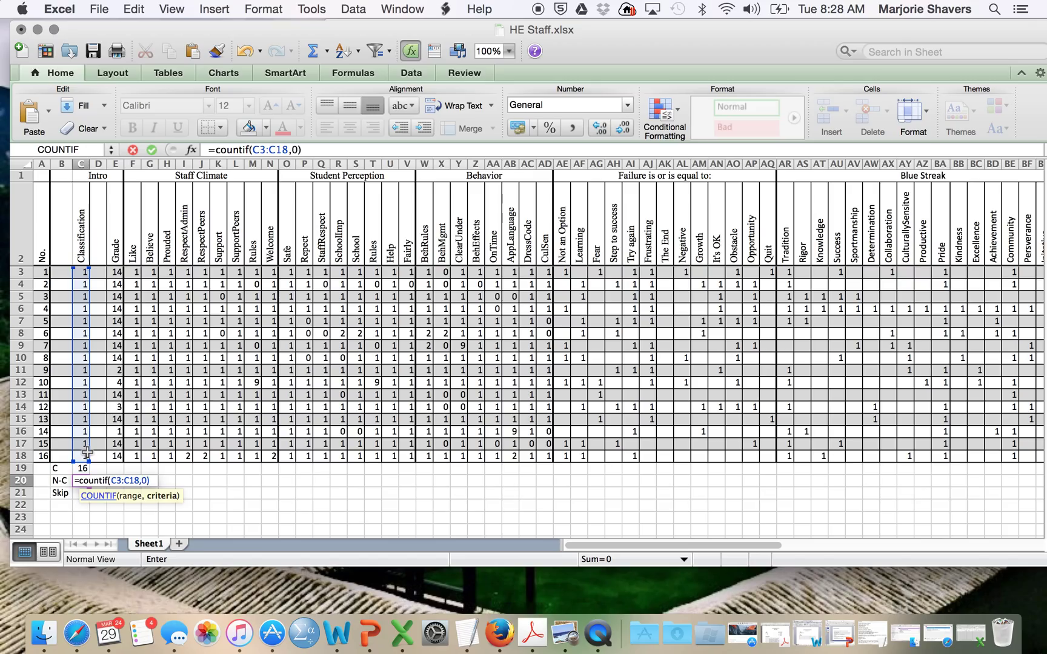
type(")")
key("Return")
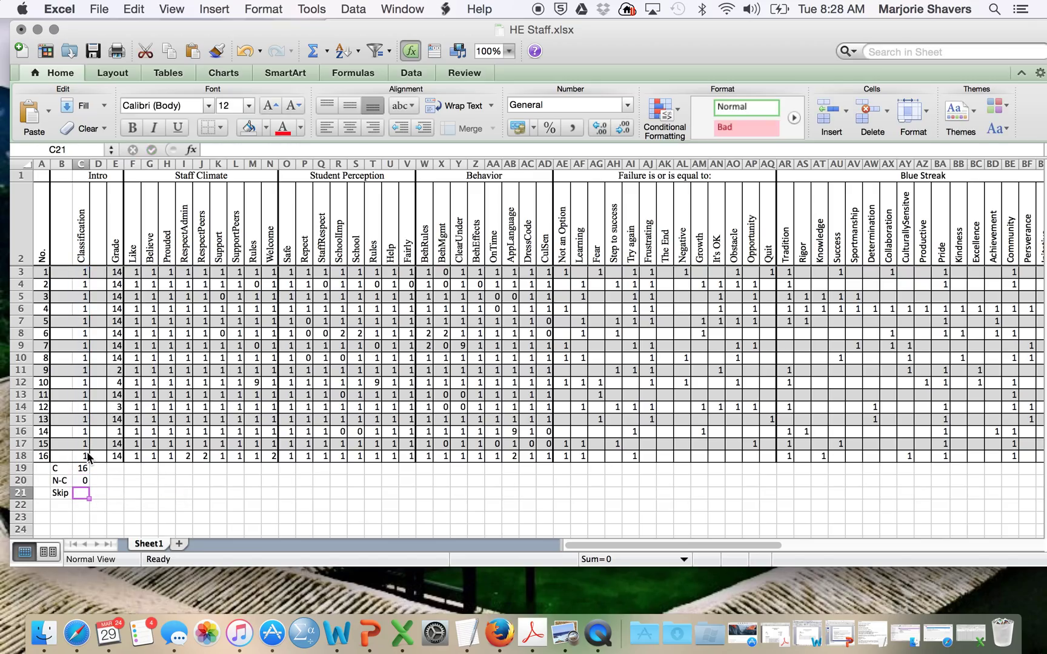
Step: Enter the formula =COUNTIF(C3:C18,9) in cell C21 to count the skipped Classification responses
type("=countiF")
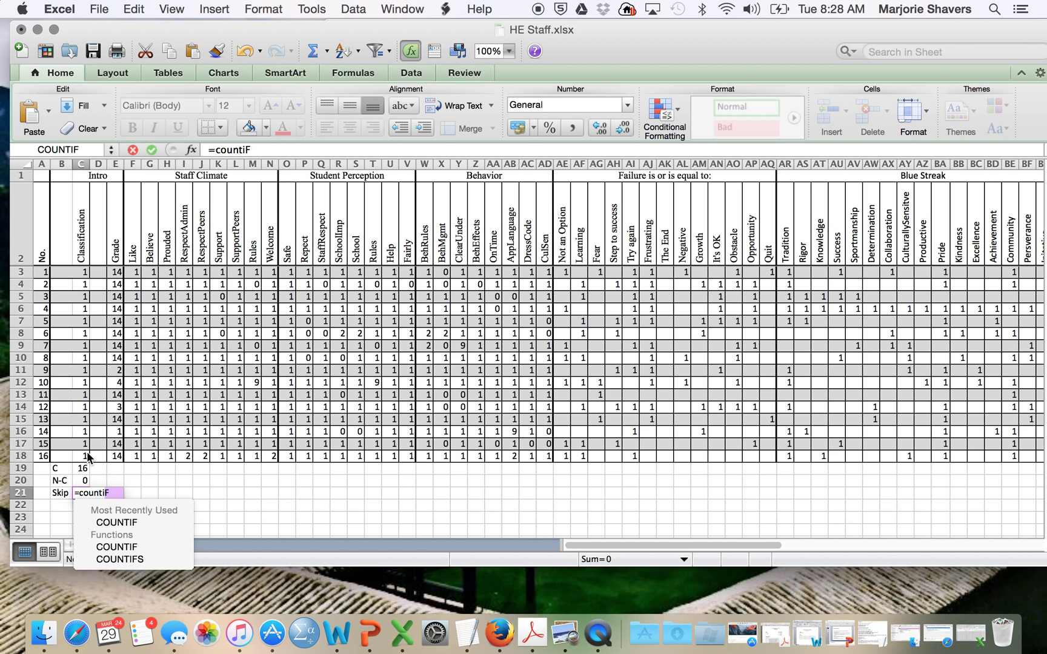
key("BackSpace")
type("f ")
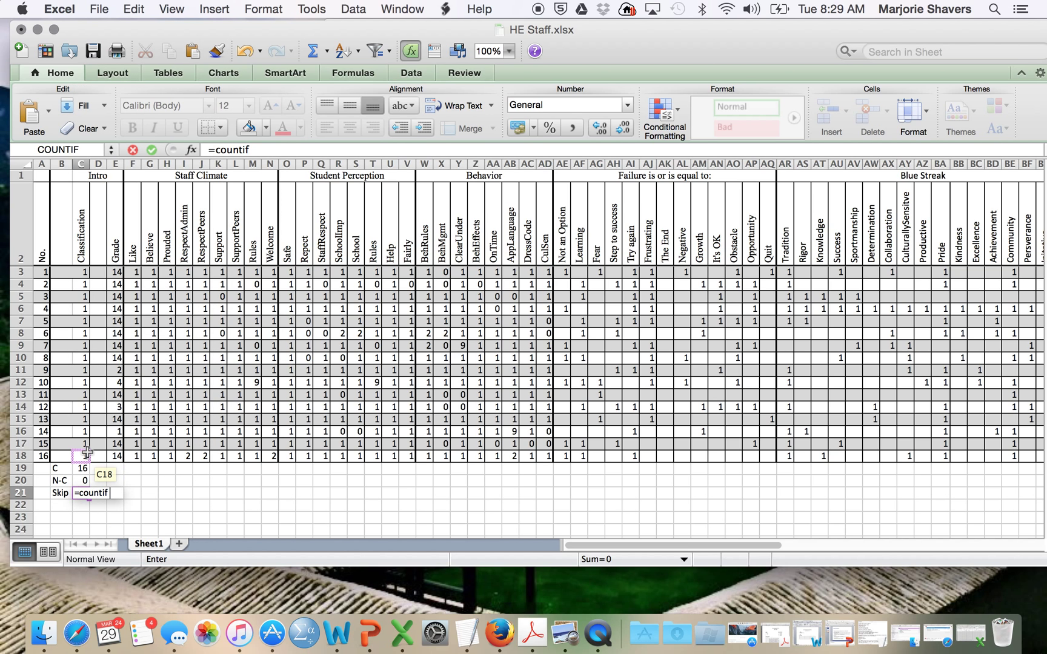
type("(9")
key("BackSpace")
left_click_drag(87, 272, 79, 456)
type(",9)")
key("Return")
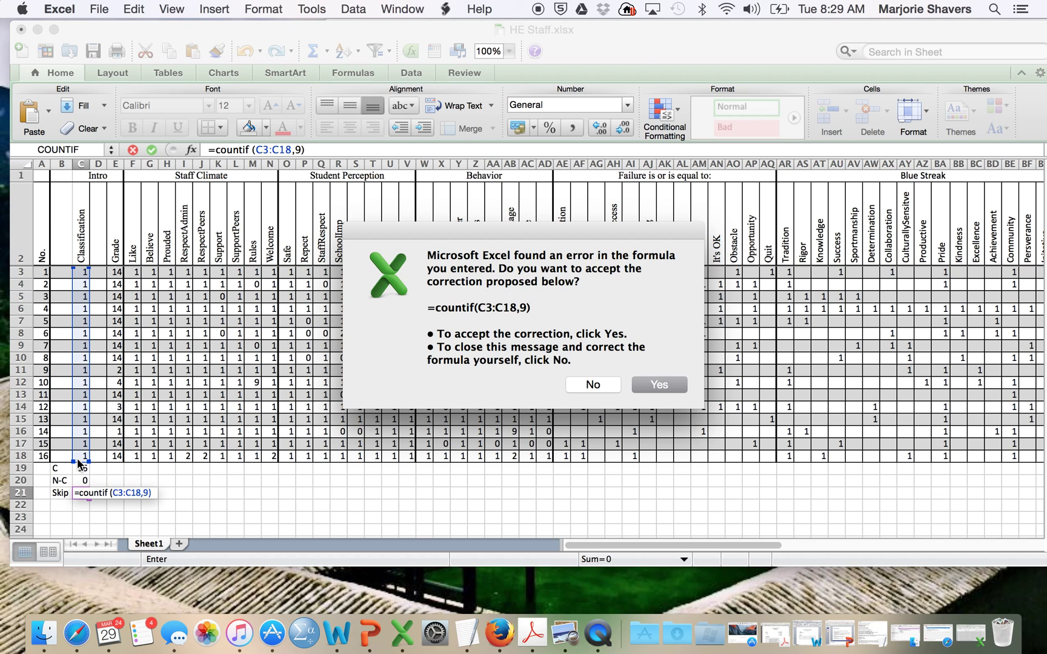
key("Return")
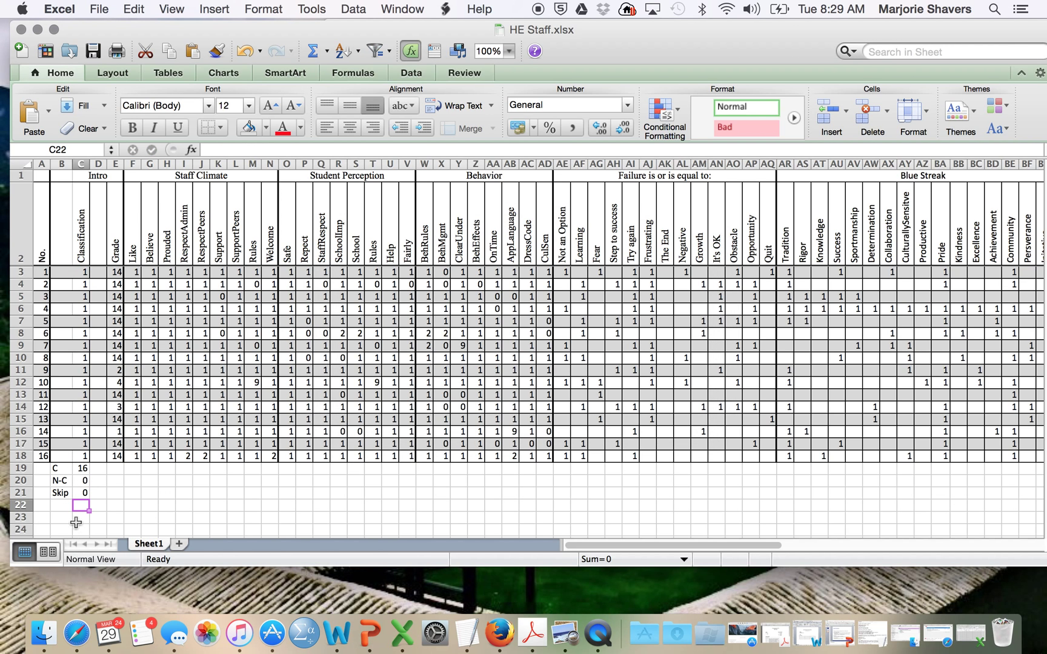
Step: Switch to the HES Staff.pdf survey in Acrobat and check which grade-level options it lists, minimizing the documents opened along the way
scroll(76, 521, "down", 3)
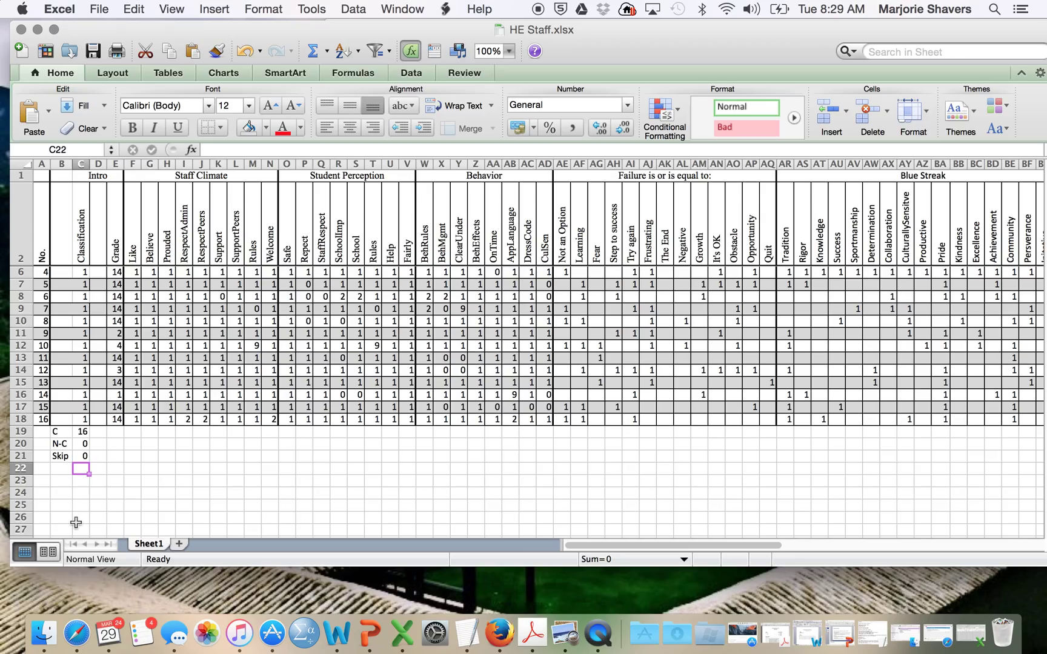
left_click(97, 433)
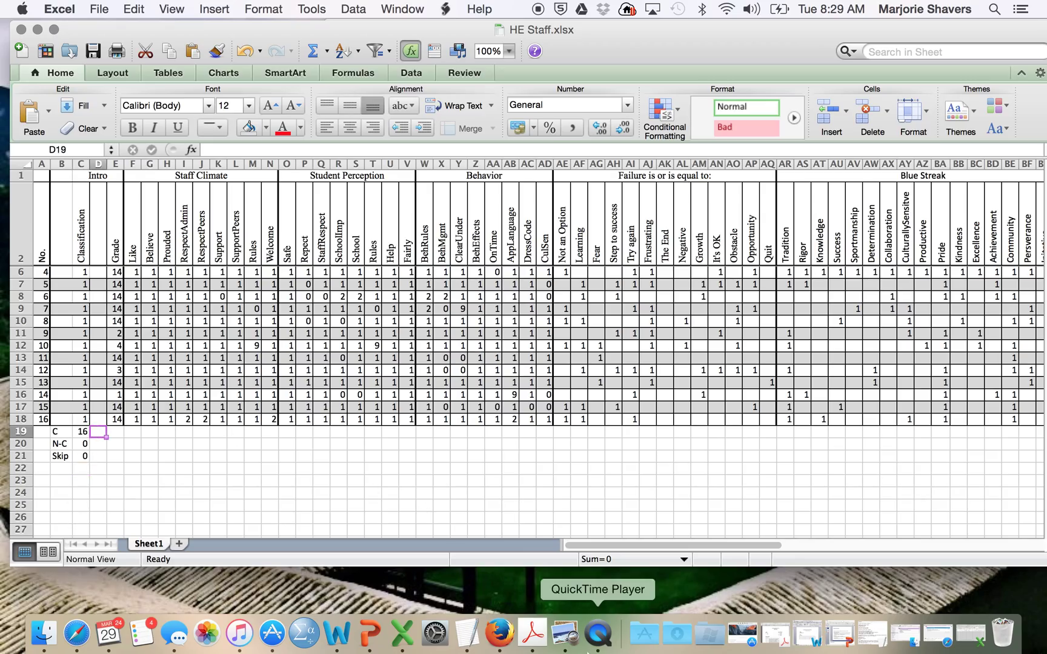
left_click(337, 635)
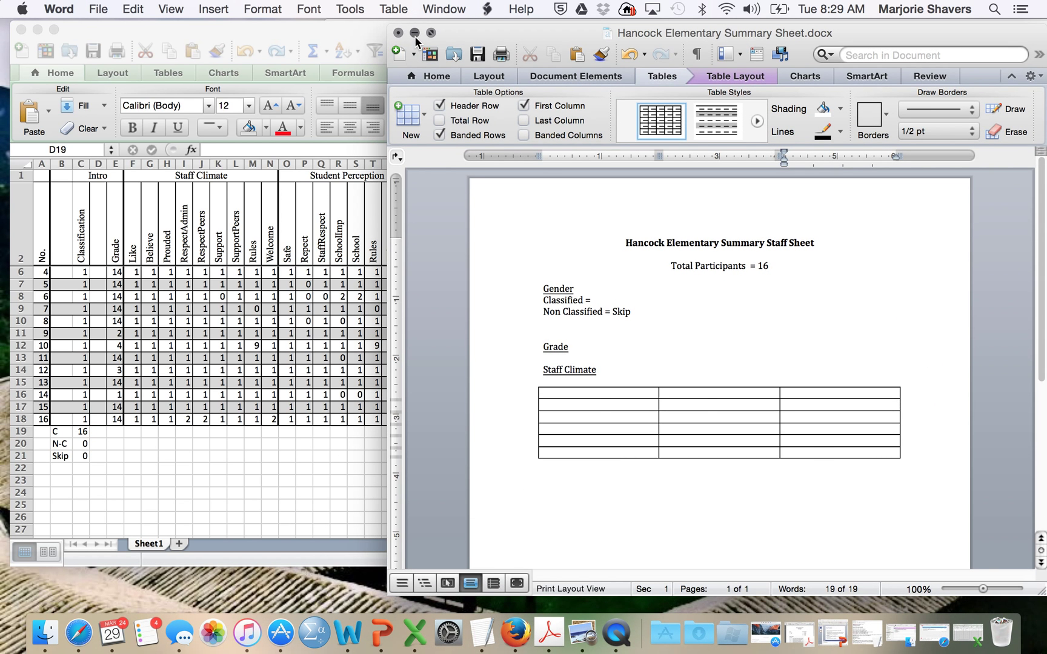
left_click(415, 32)
left_click(782, 639)
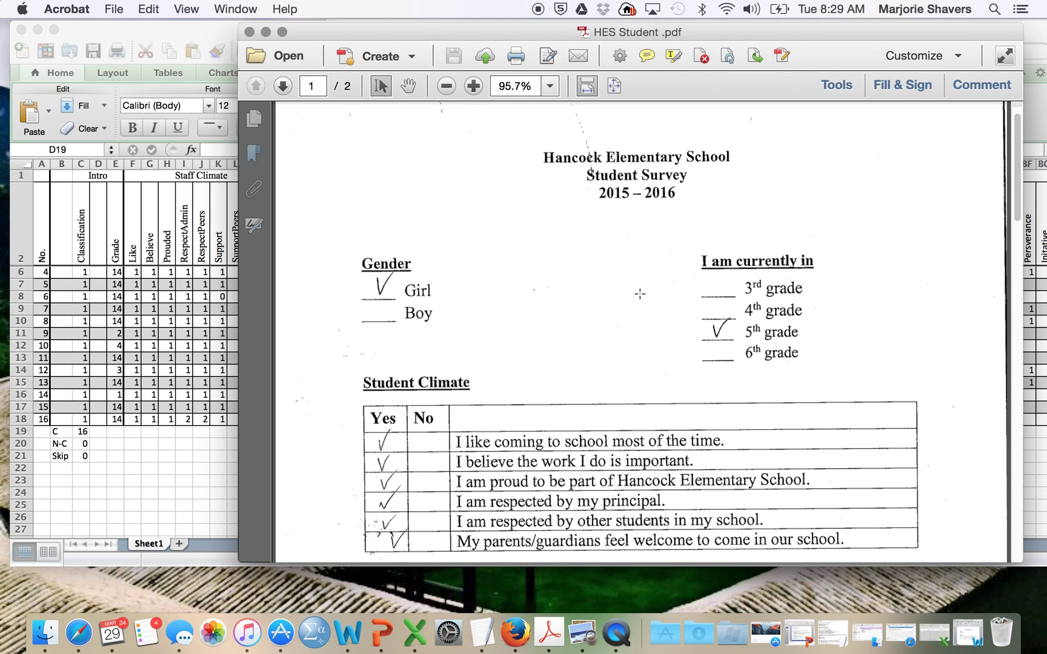
left_click(249, 32)
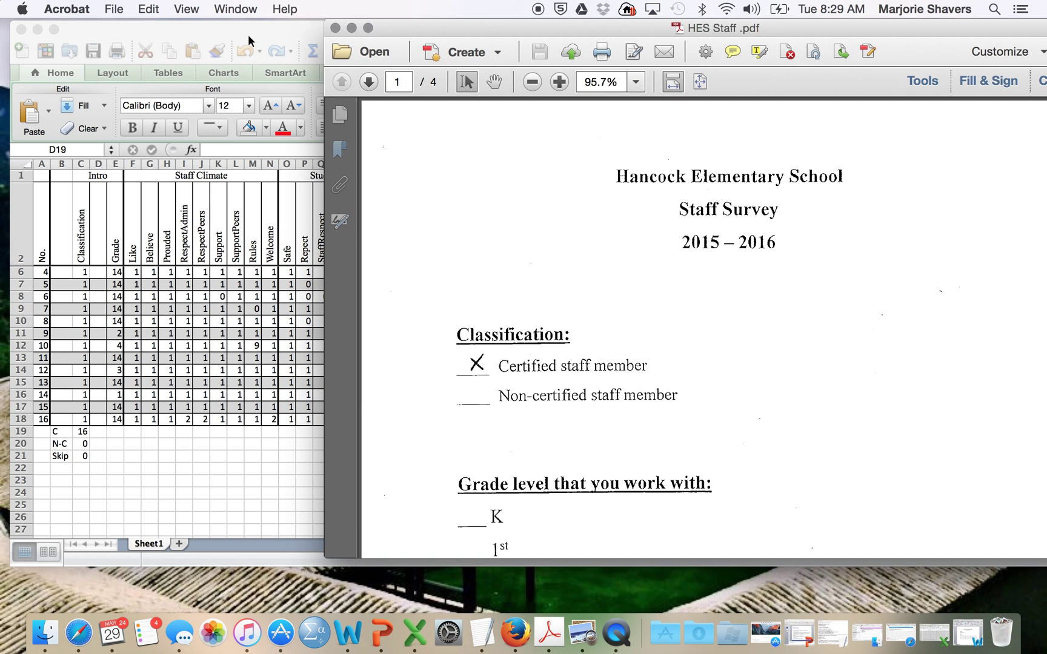
scroll(515, 181, "down", 5)
scroll(516, 181, "down", 3)
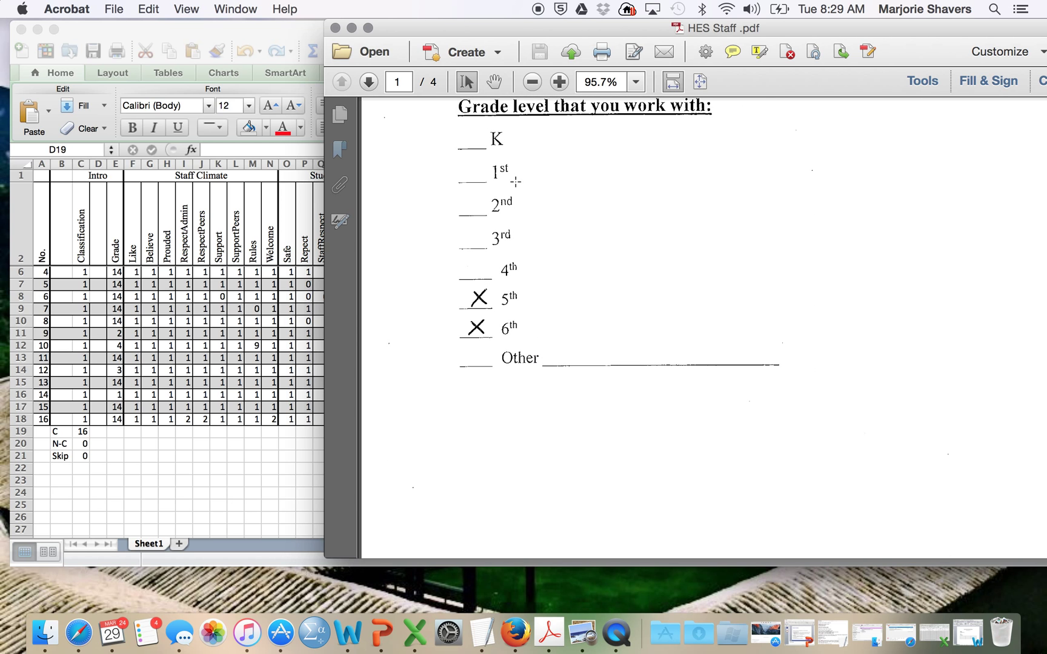
scroll(515, 181, "down", 2)
scroll(515, 181, "up", 3)
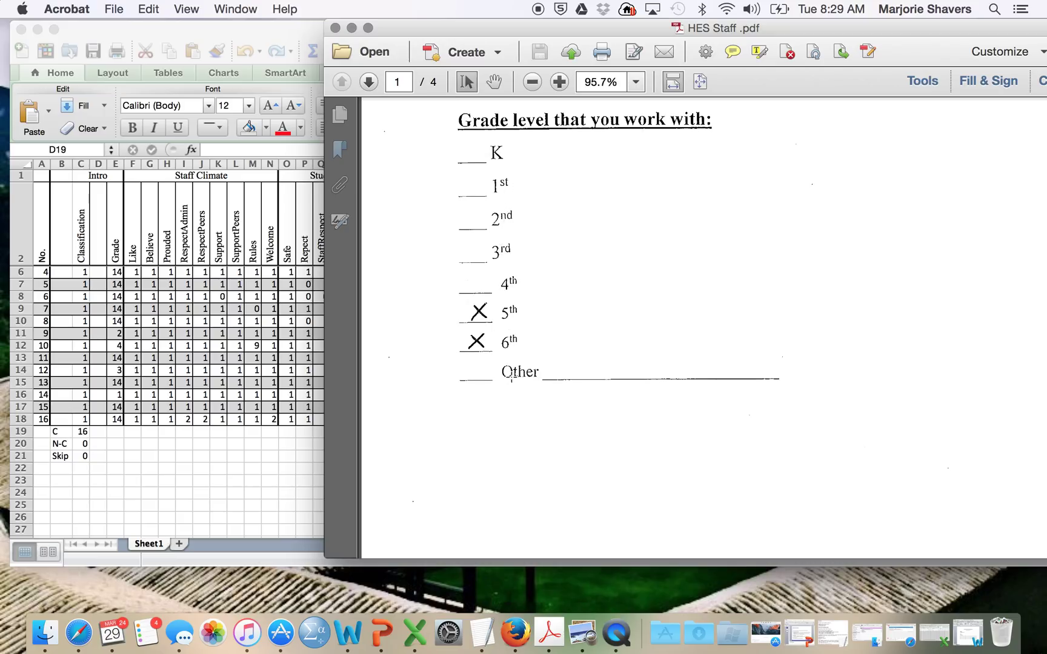
left_click(352, 29)
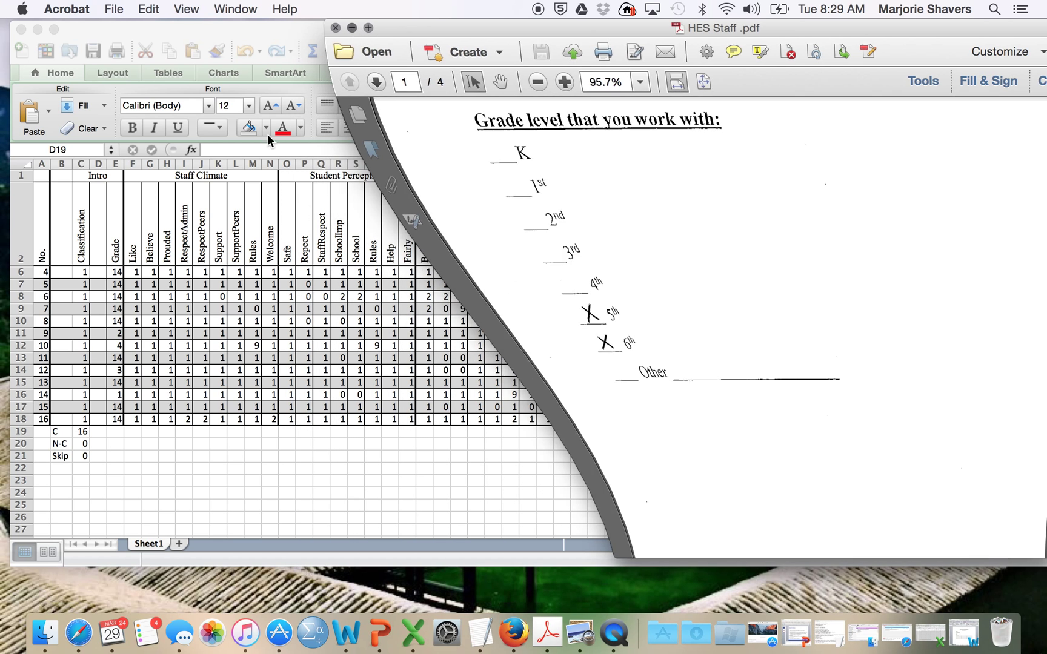
Step: Back in the Excel sheet, enter the grade labels K, 1, 2, 3, 4, 5, 6 and 14 in cells D19 to D26
left_click(95, 428)
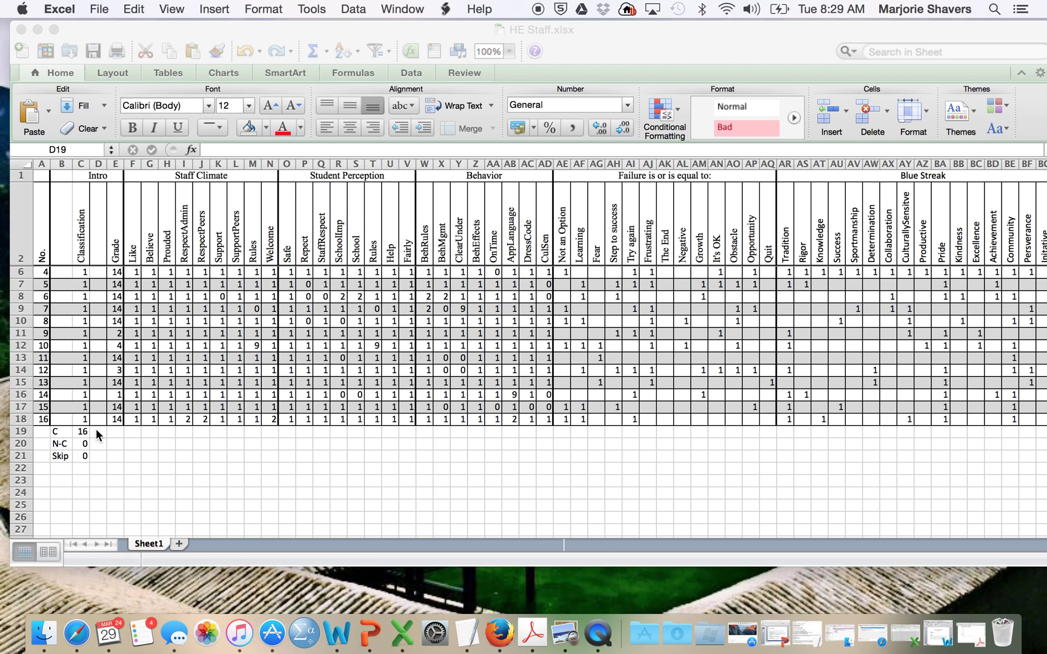
type("K")
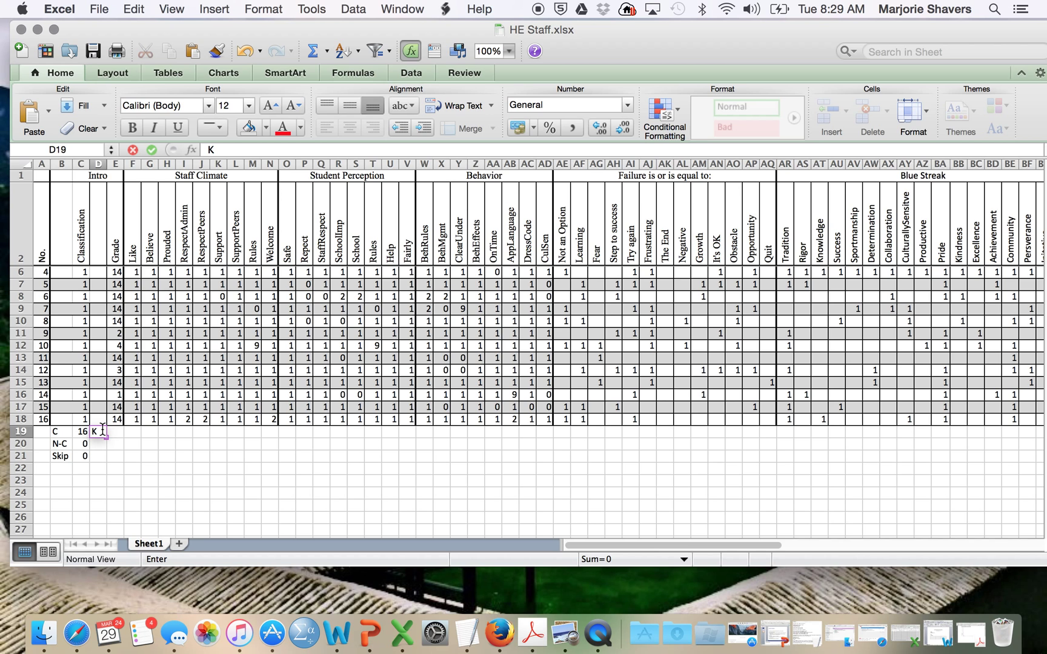
key("Return")
type("1")
key("Return")
type("2")
key("Return")
type("3")
key("Return")
type("4")
key("Return")
type("5")
key("Return")
type("6")
key("Return")
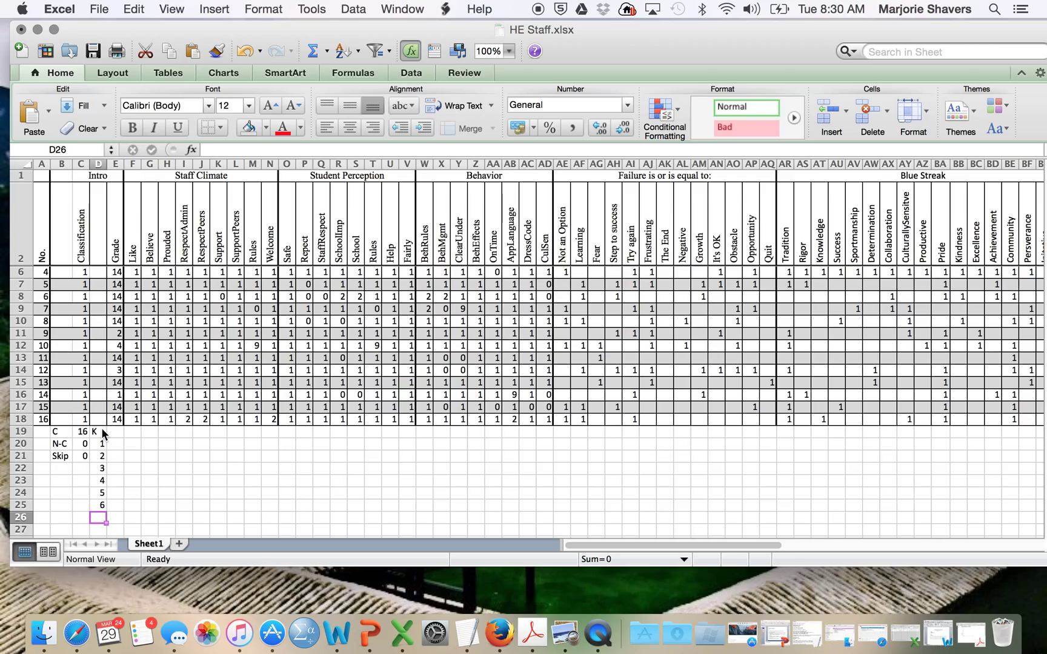
type("14")
key("Tab")
Step: Try the formula =COUNTIF(E6:E18,1) in cell E19, beside the K label, to count Grade responses
key("Up")
key("Up")
key("Up")
key("Up")
key("Up")
key("Up")
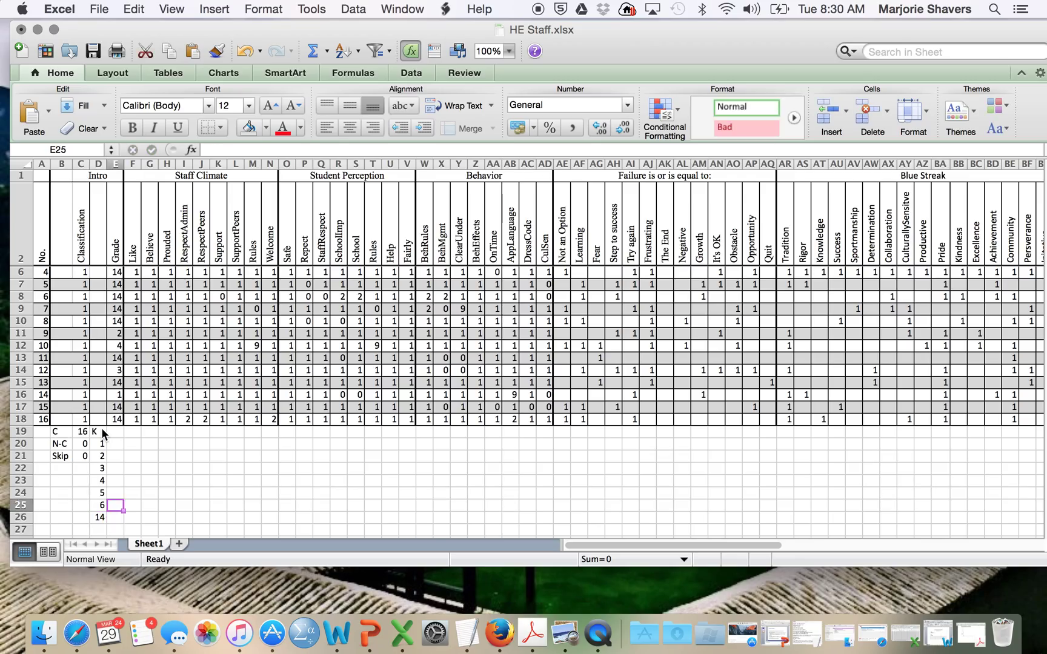
key("Up")
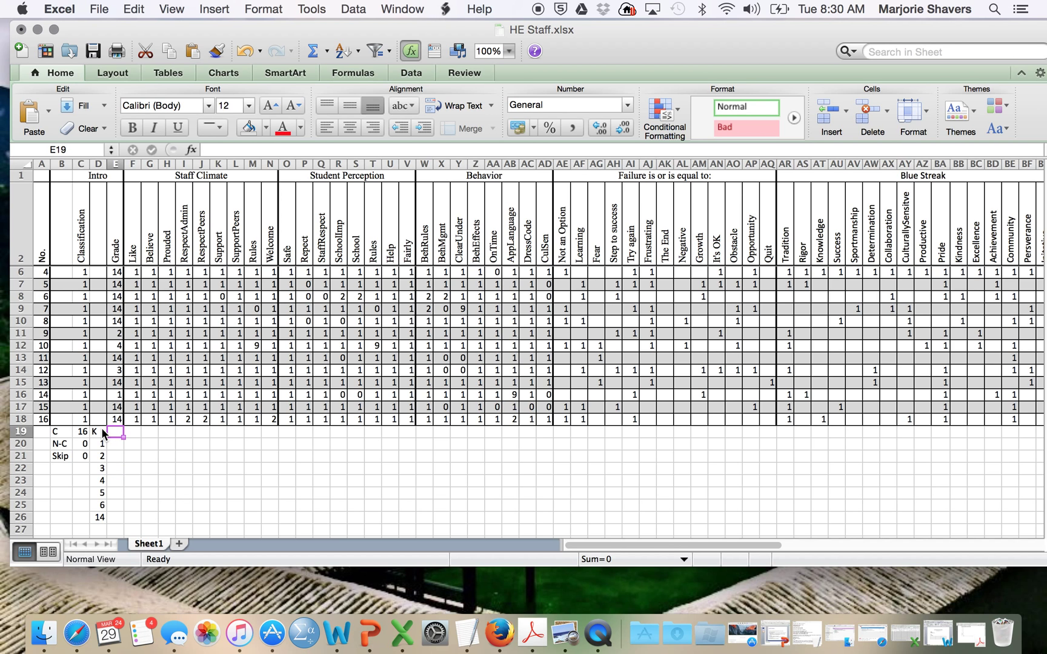
type("=count")
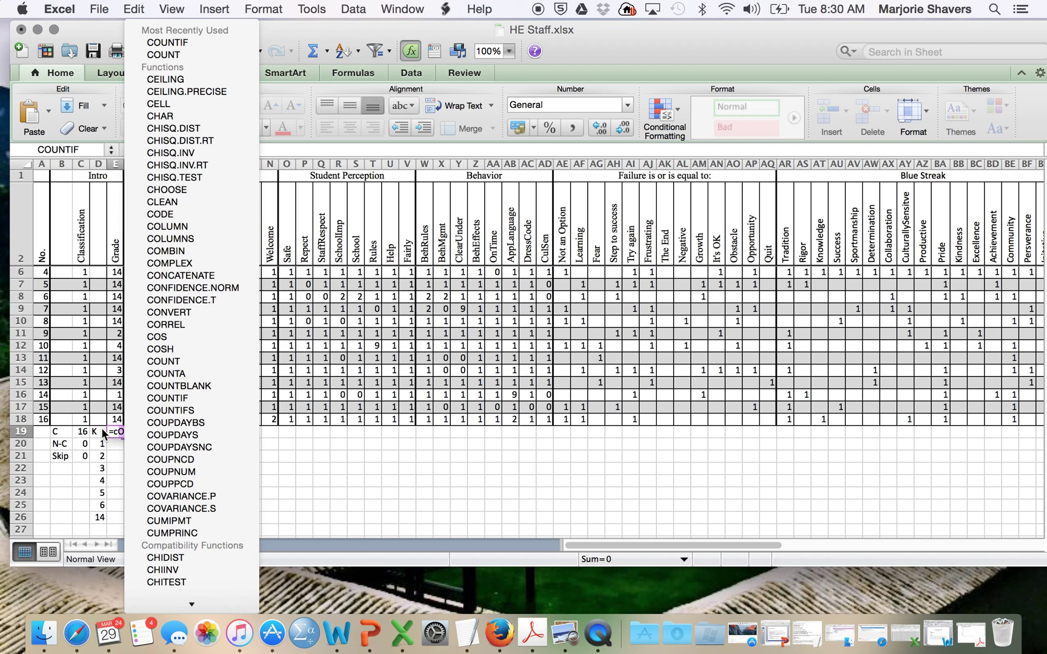
type("if(")
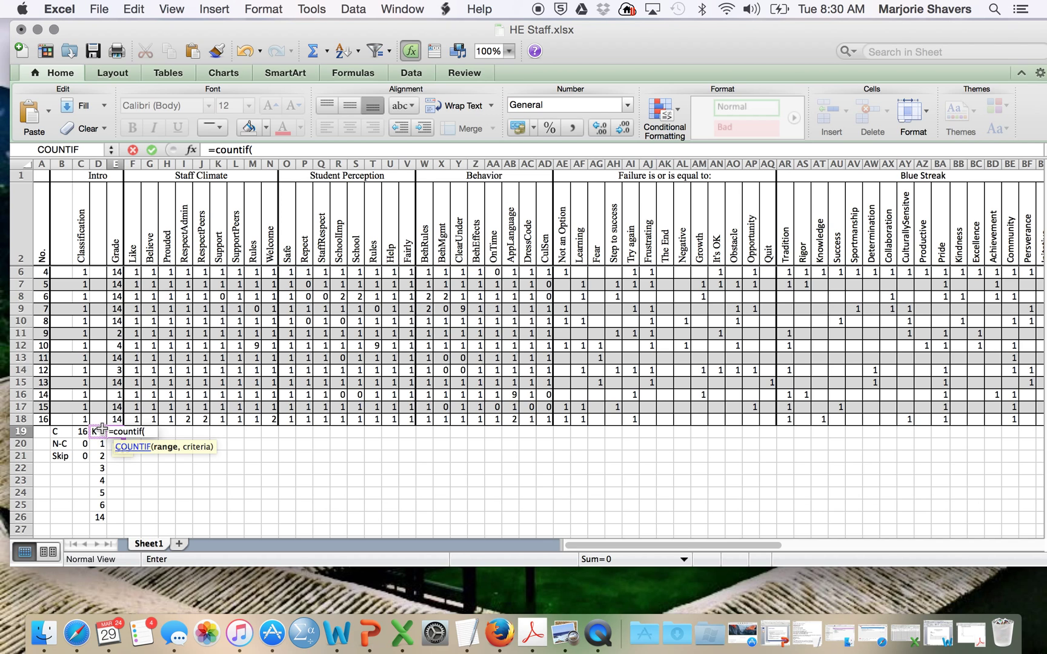
left_click_drag(115, 272, 124, 426)
type(",1)")
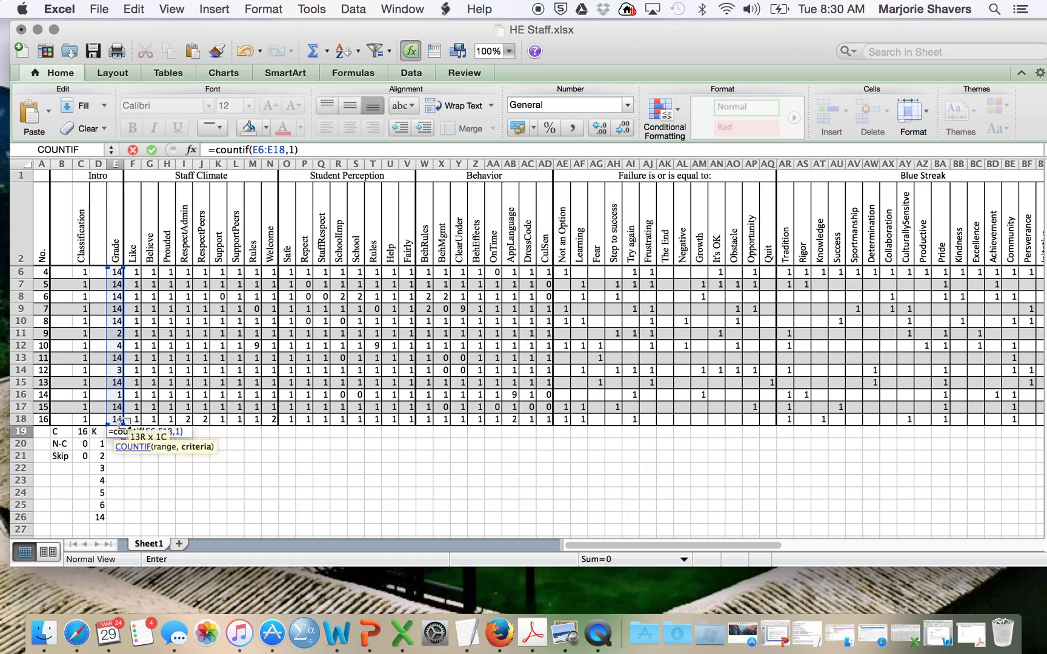
key("Return")
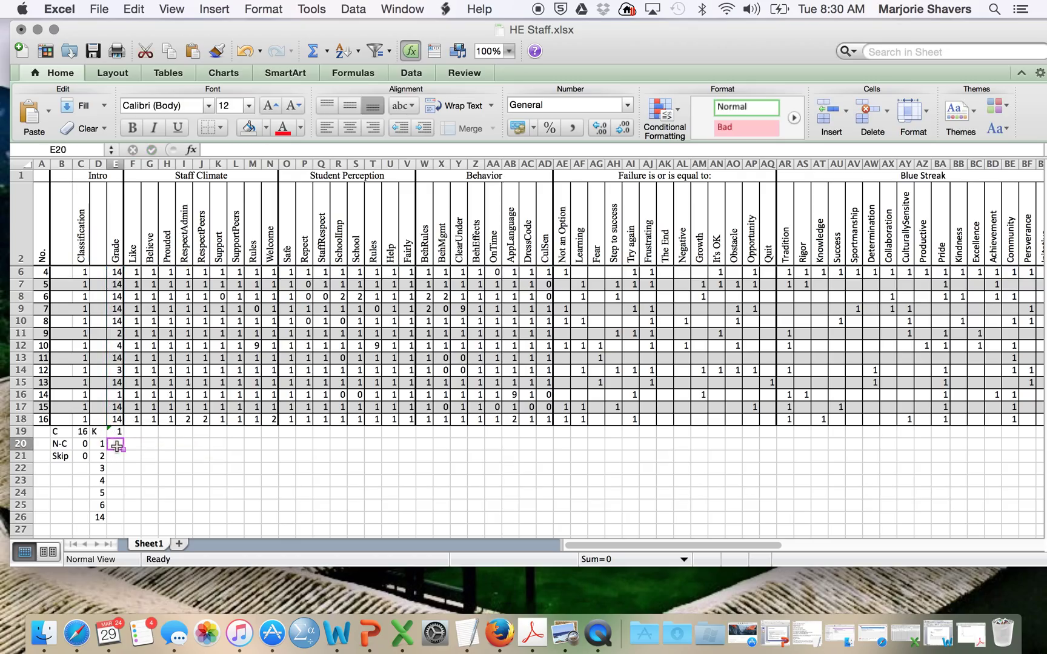
Step: Try reusing the count formula from E19 in cell E20 by copying it, and clear E20 again
left_click(116, 431)
key("super+c")
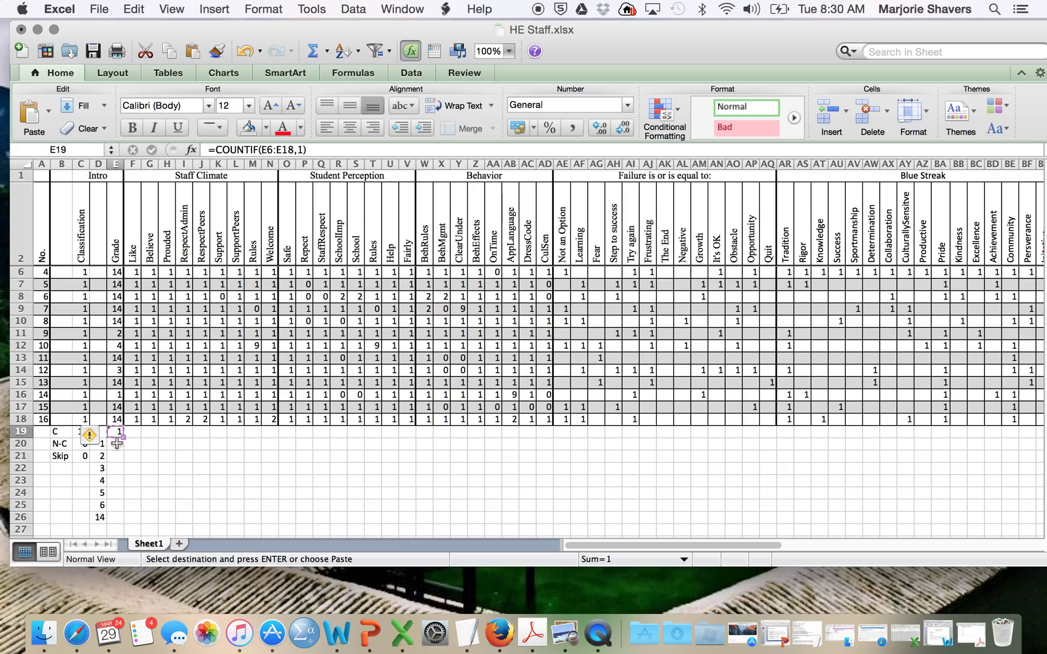
left_click(116, 444)
key("super+v")
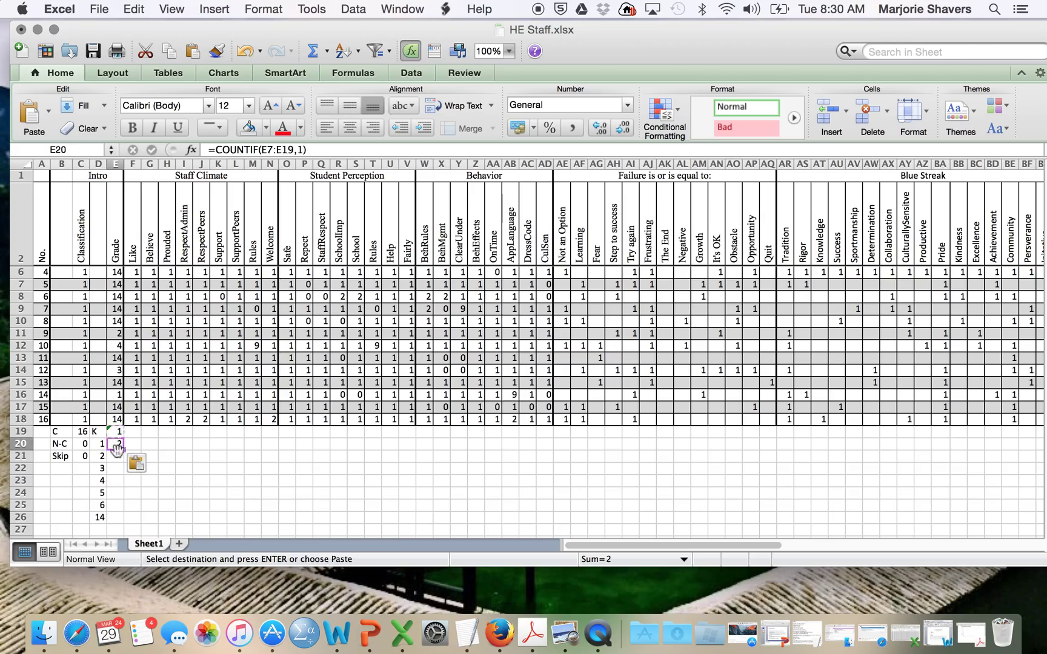
scroll(116, 371, "up", 3)
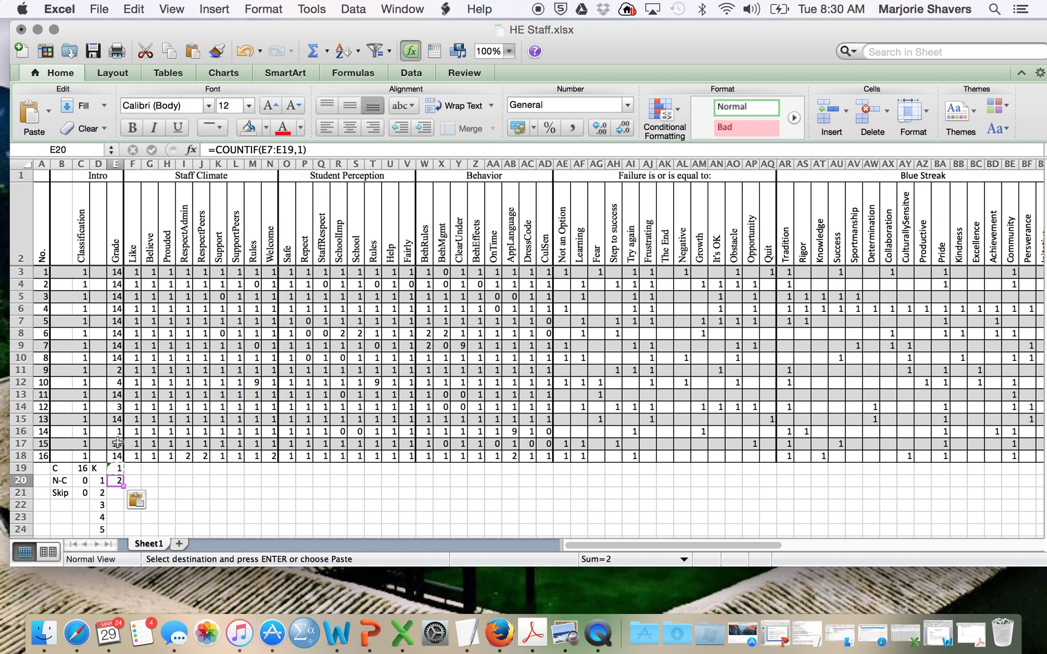
key("BackSpace")
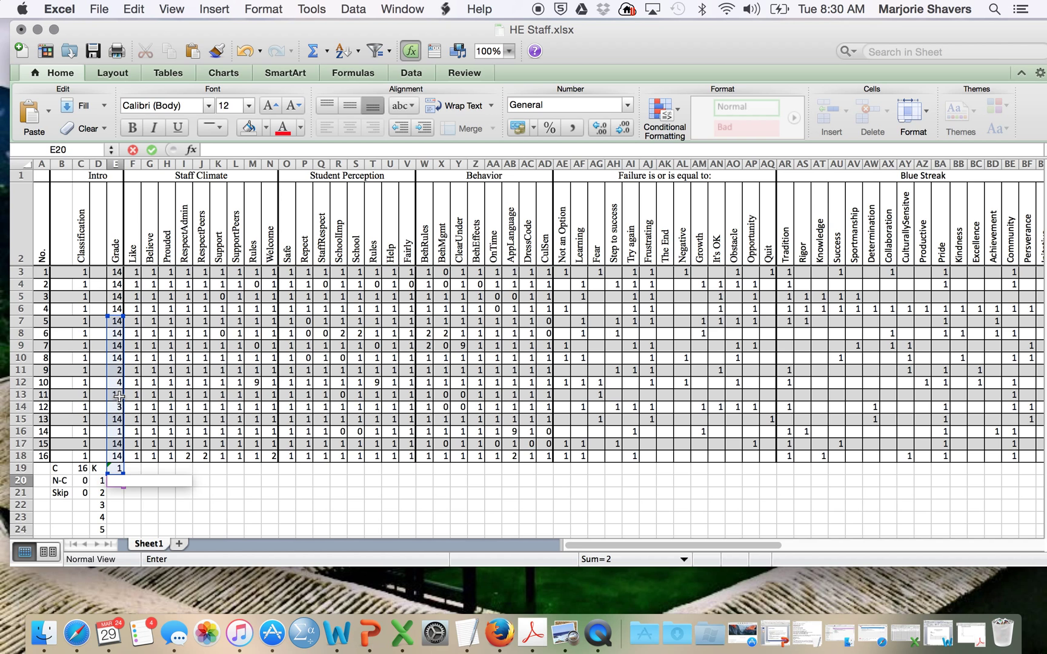
scroll(116, 332, "down", 4)
scroll(119, 340, "up", 1)
scroll(119, 338, "up", 3)
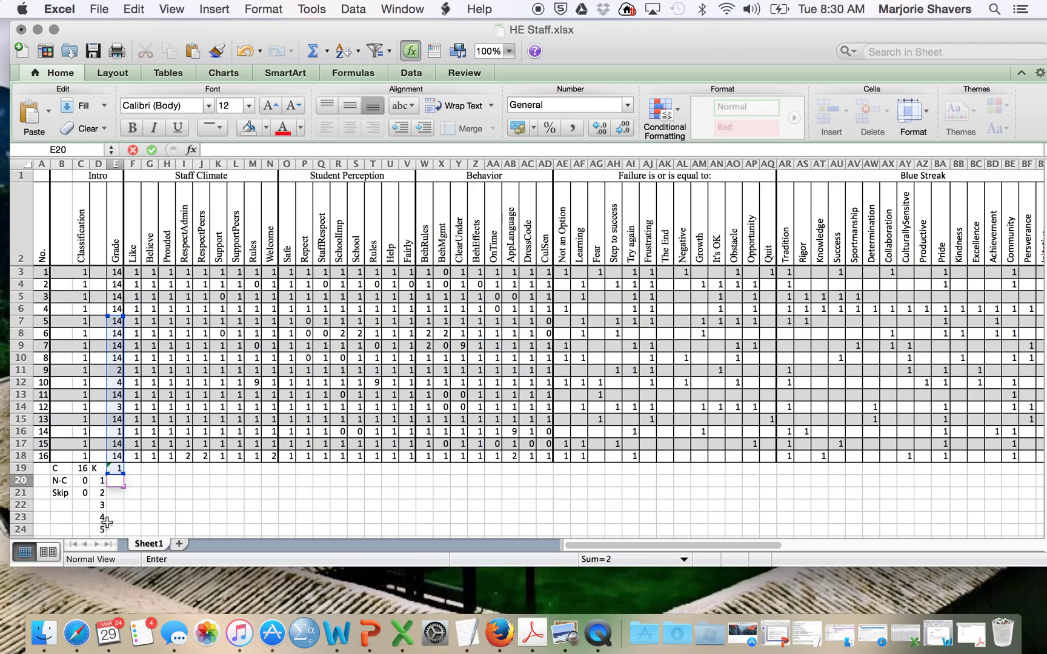
type("C3:")
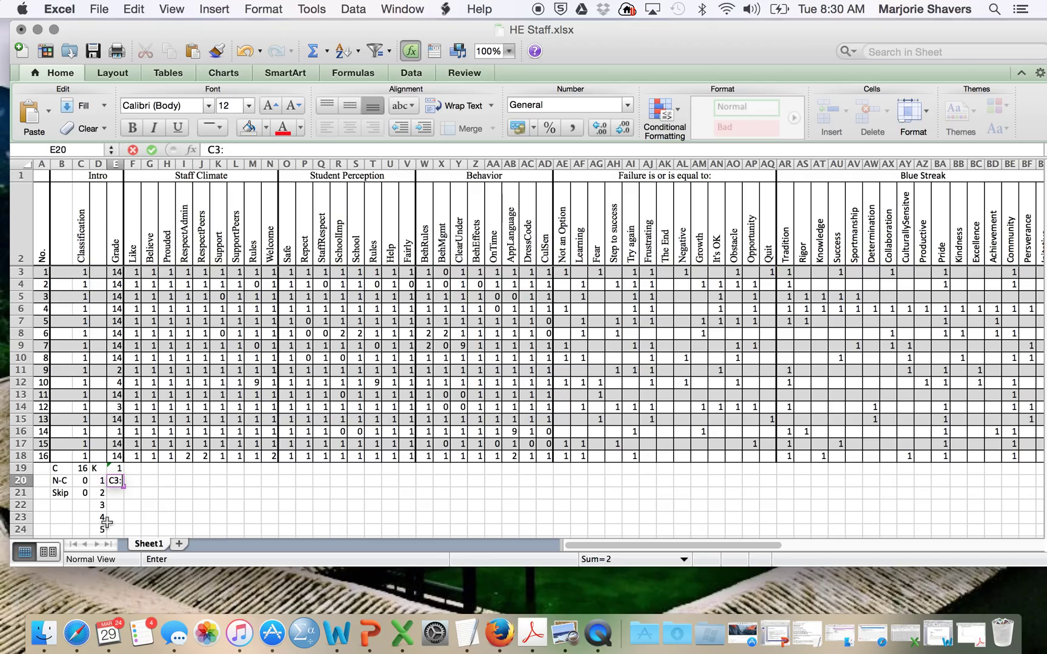
key("BackSpace")
key("BackSpace")
key("BackSpace")
Step: Replace the formula in cell E19 with =COUNTIF(E3:E18,K) so the range covers all Grade responses
left_click(117, 470)
type("=countiF")
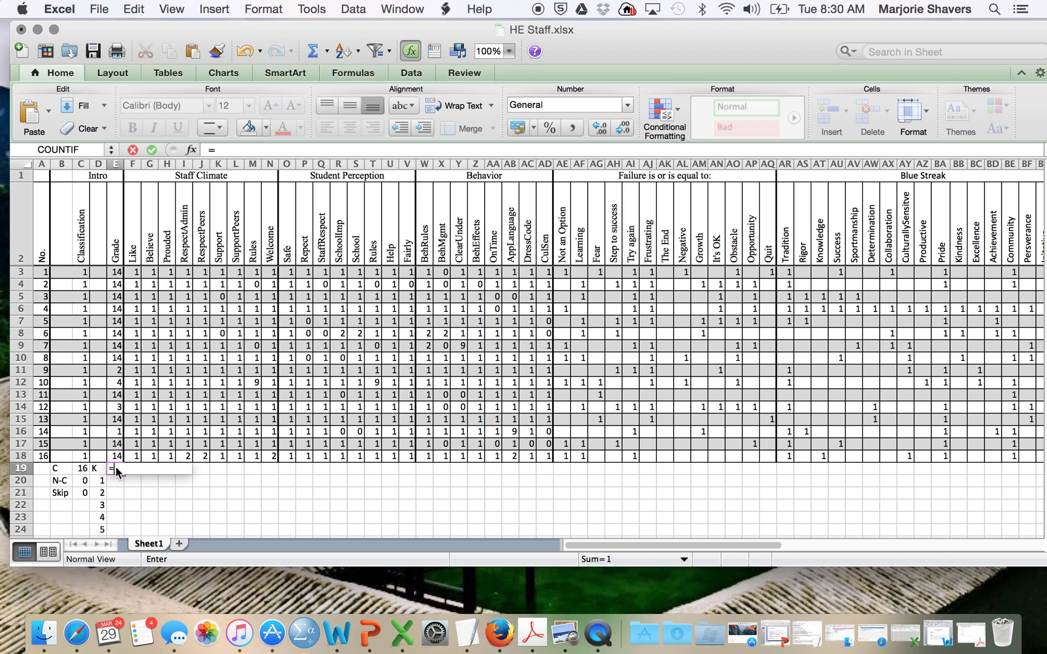
key("BackSpace")
type("f(")
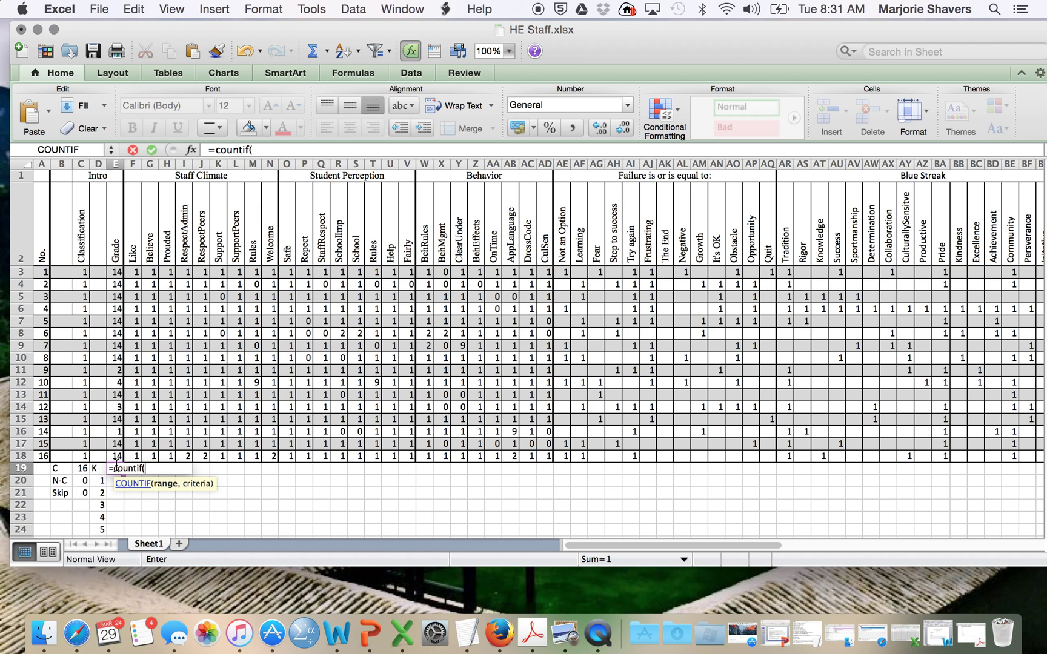
left_click(116, 274)
left_click_drag(116, 273, 119, 461)
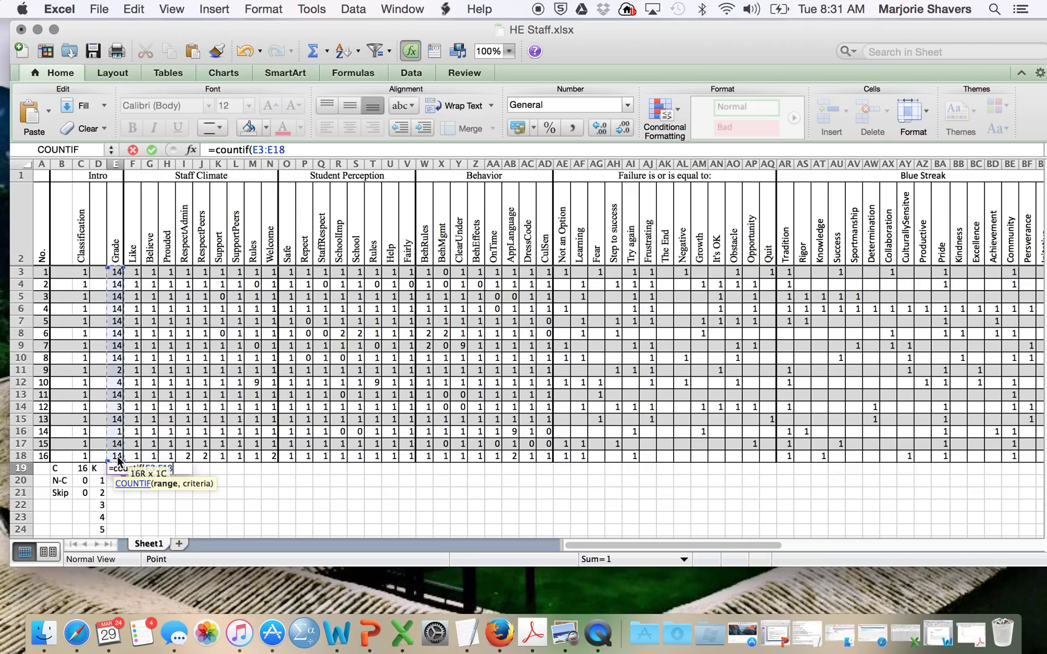
type(",")
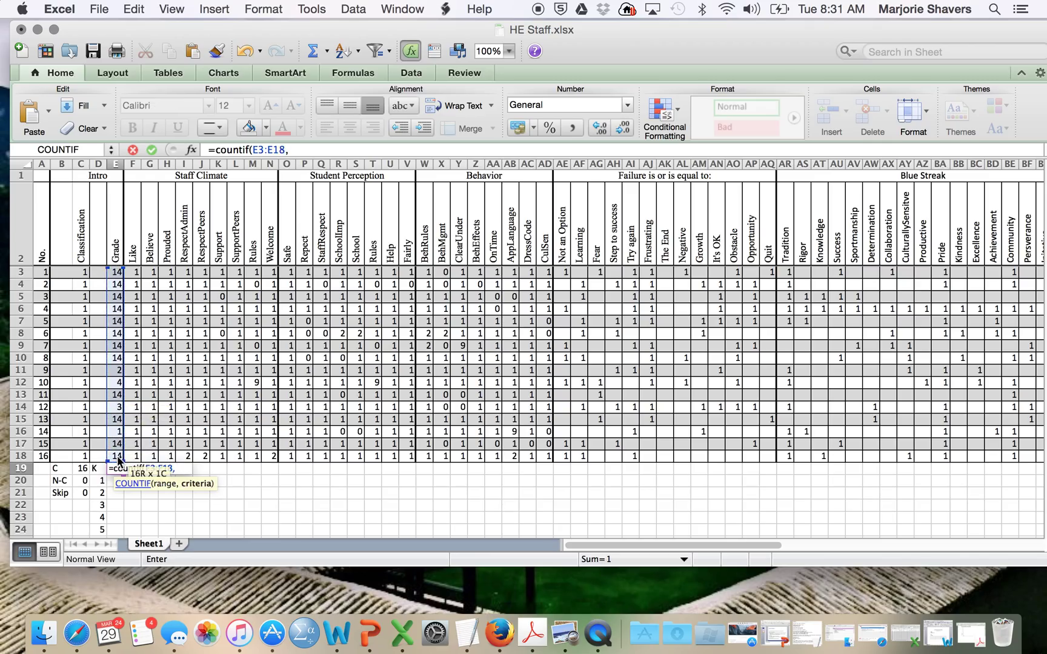
type("K")
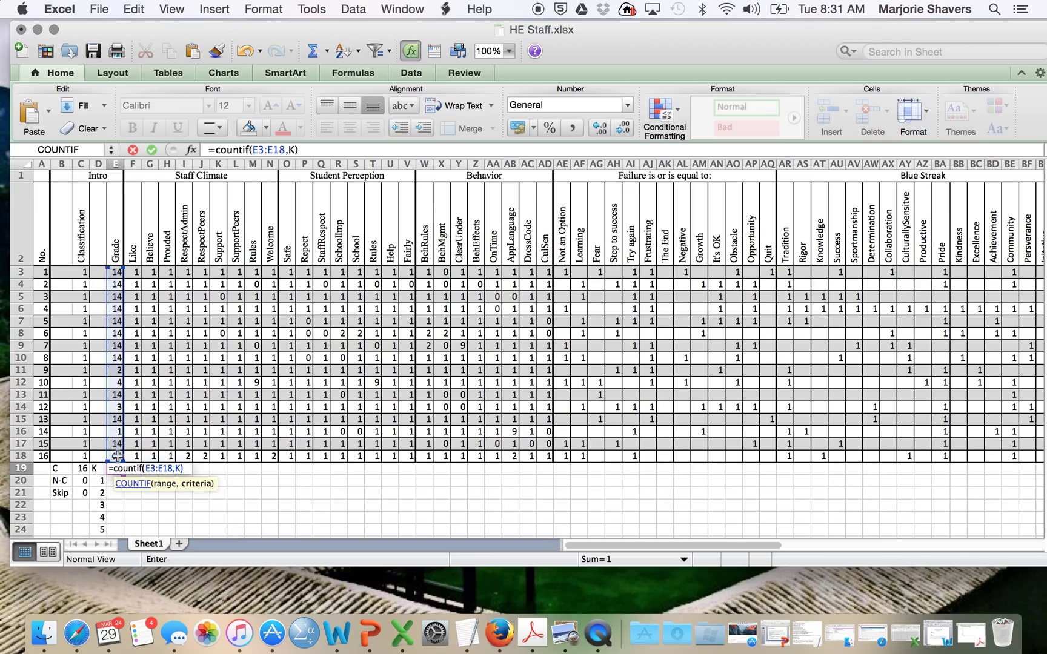
key("Return")
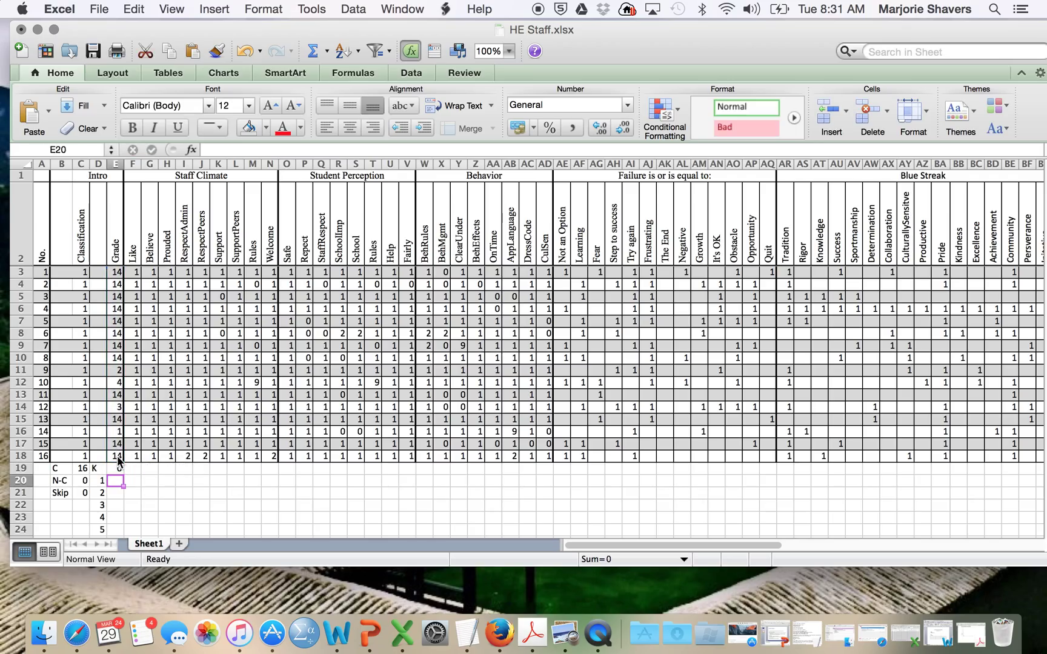
Step: Copy the text of the formula =COUNTIF(E3:E18,K) from E19 and paste it into cells E20 to E23
left_click(119, 469)
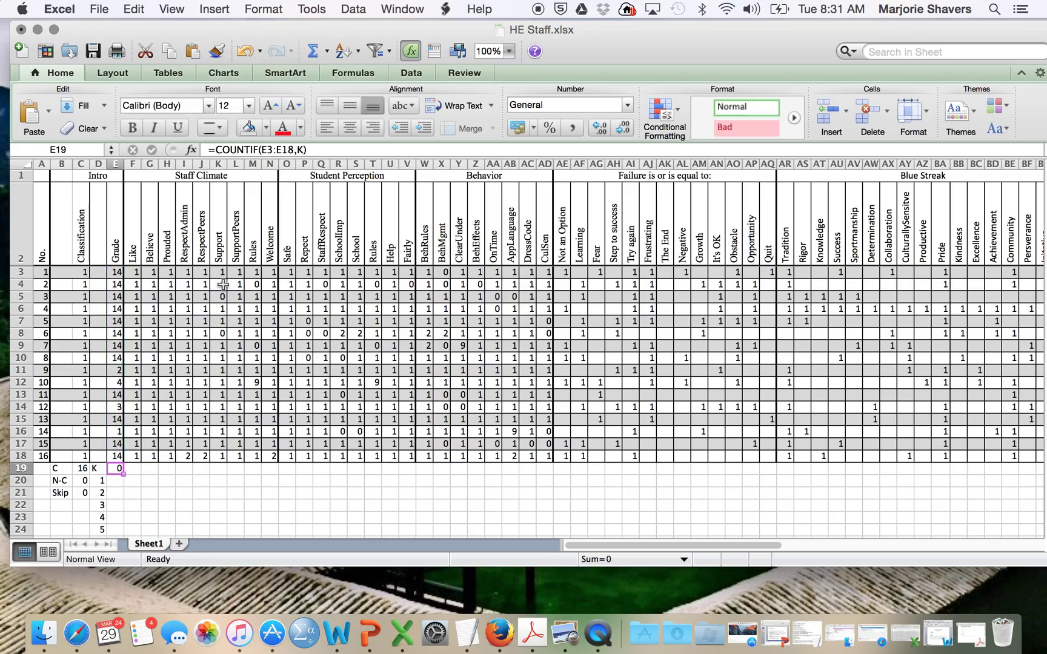
left_click(314, 149)
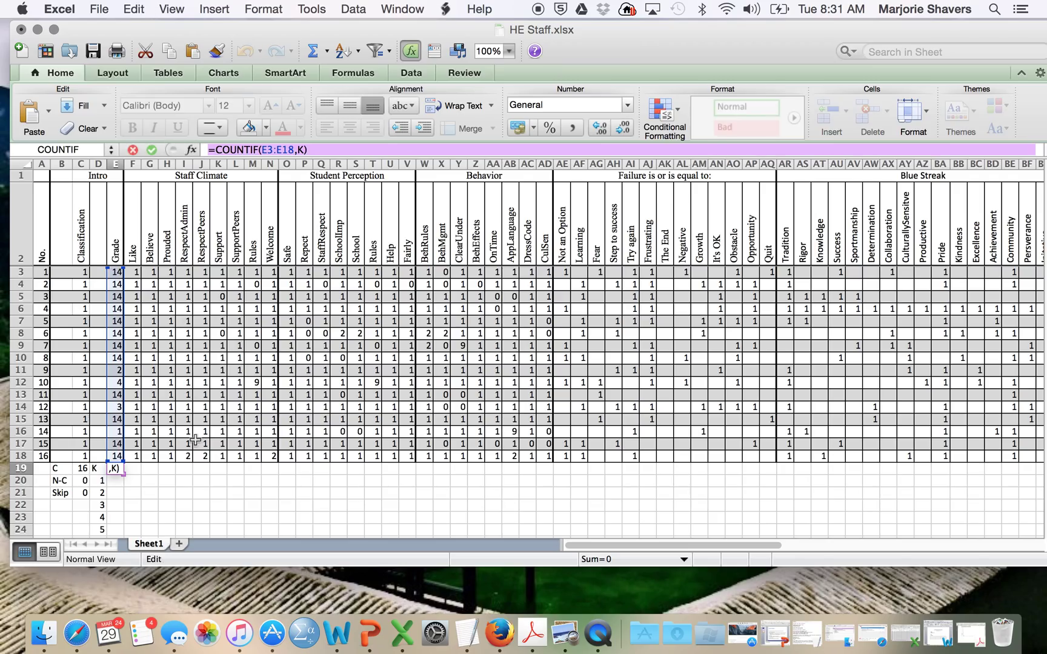
left_click(115, 483)
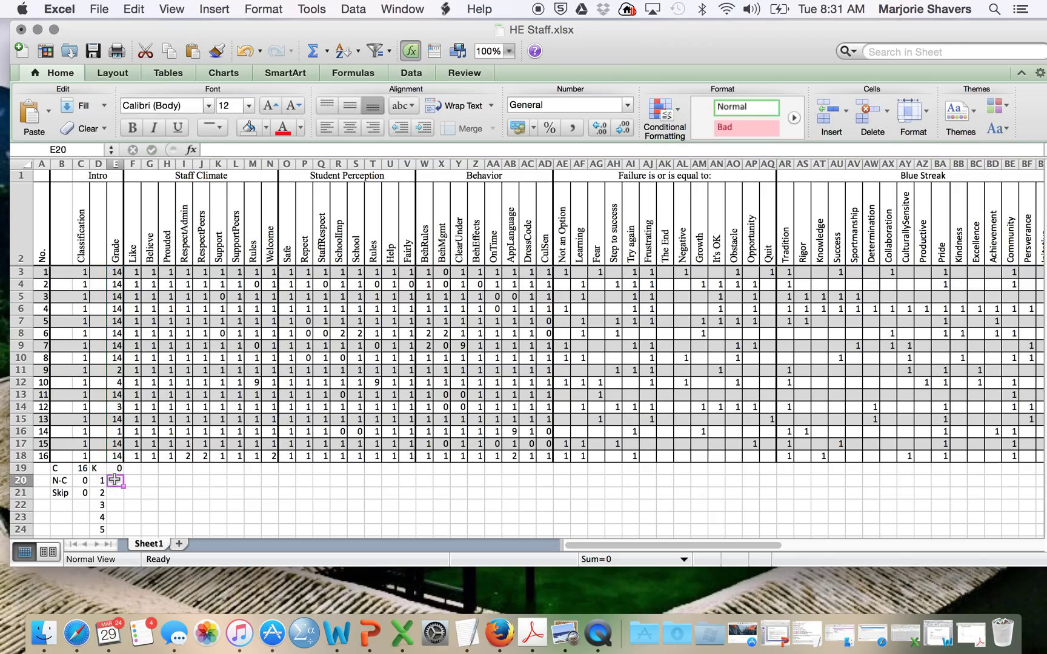
key("super+v")
left_click(118, 497)
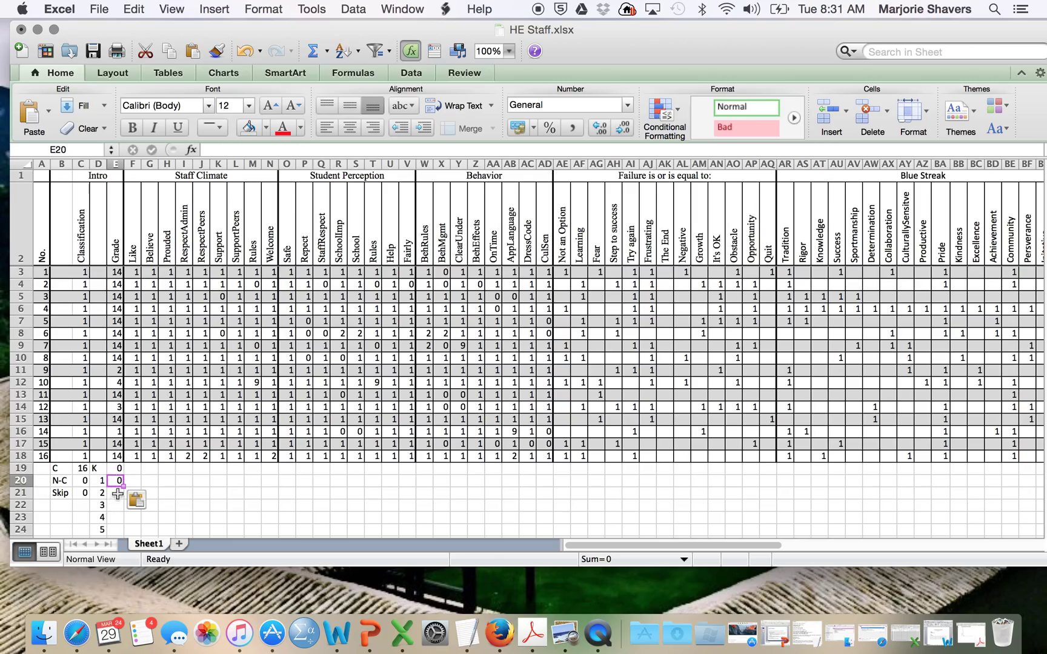
key("super+v")
left_click(117, 506)
key("super+v")
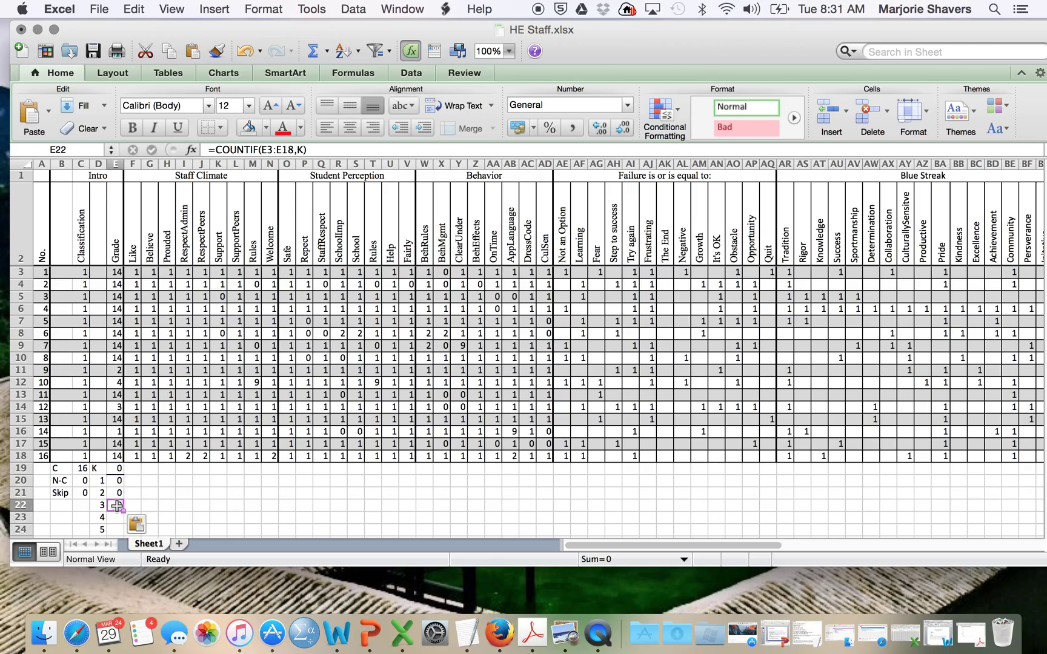
left_click(116, 519)
key("super+v")
Step: Try filling the count formula from E19 down into E20 and open the resulting formula for editing
left_click(115, 456)
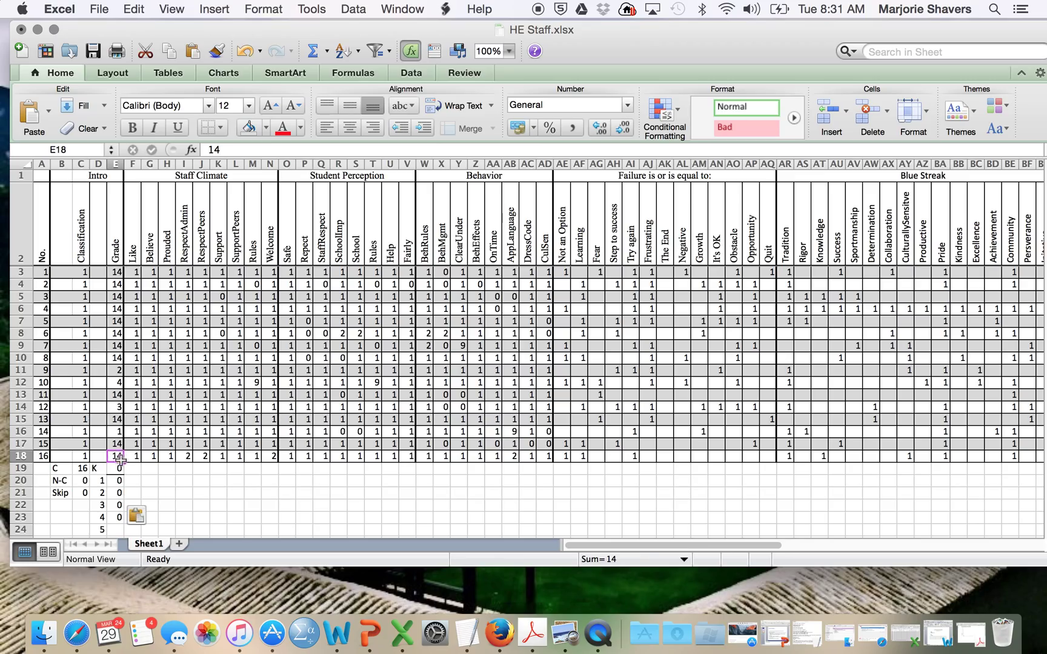
left_click(119, 468)
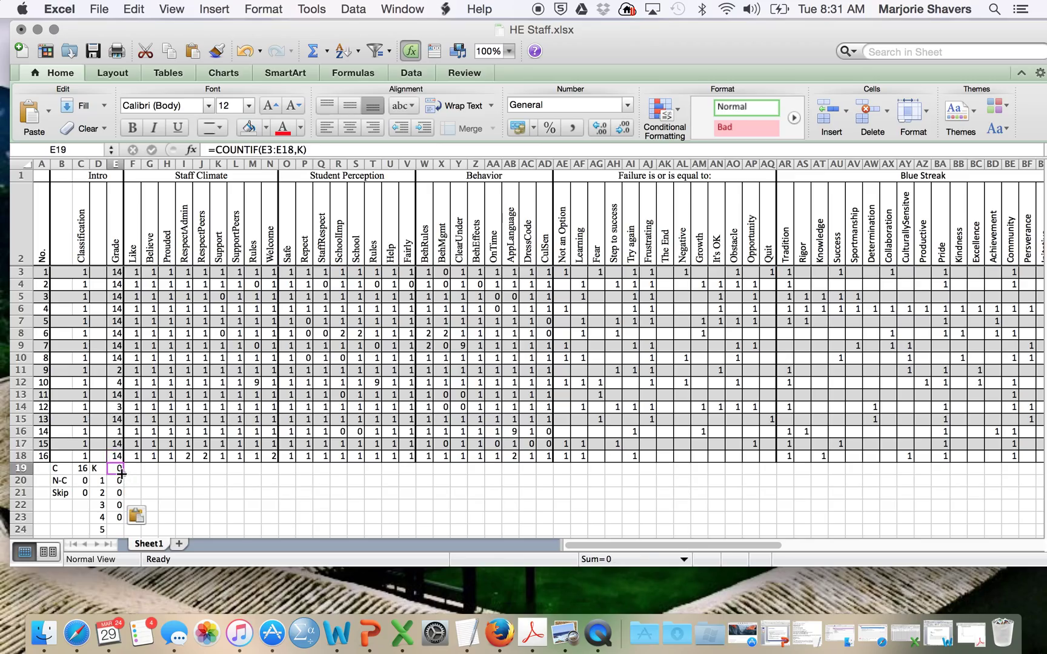
left_click_drag(122, 473, 123, 482)
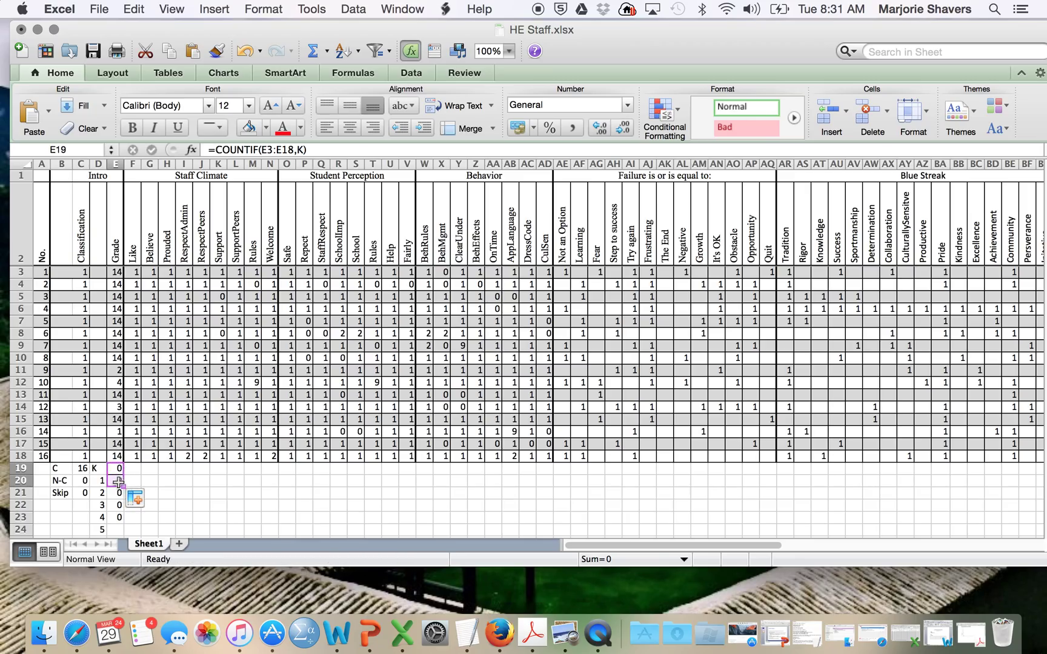
left_click(117, 481)
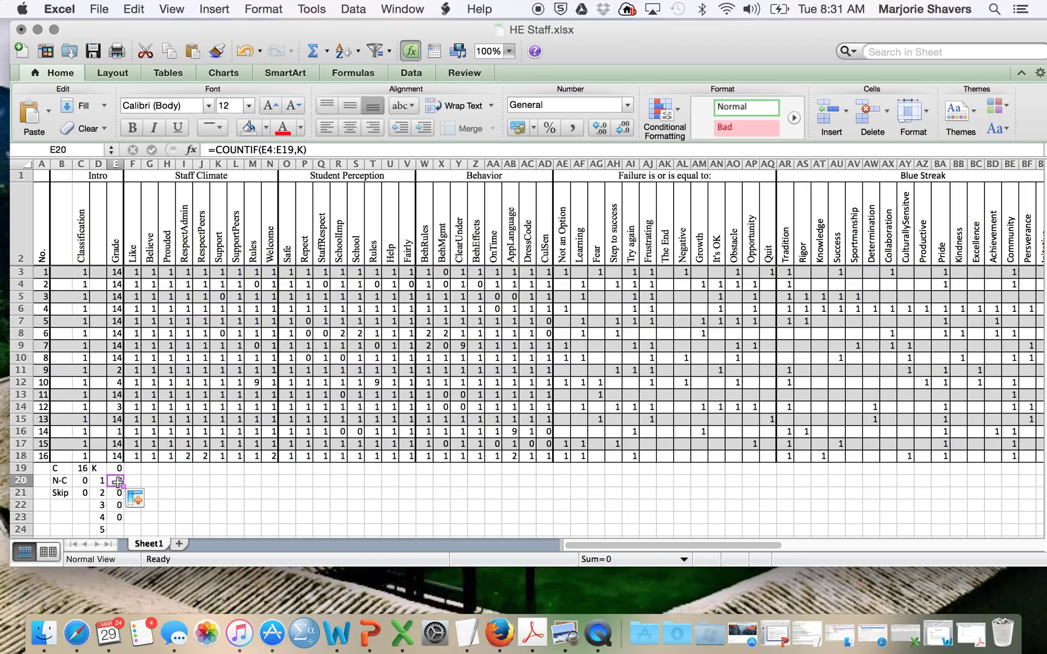
left_click(267, 152)
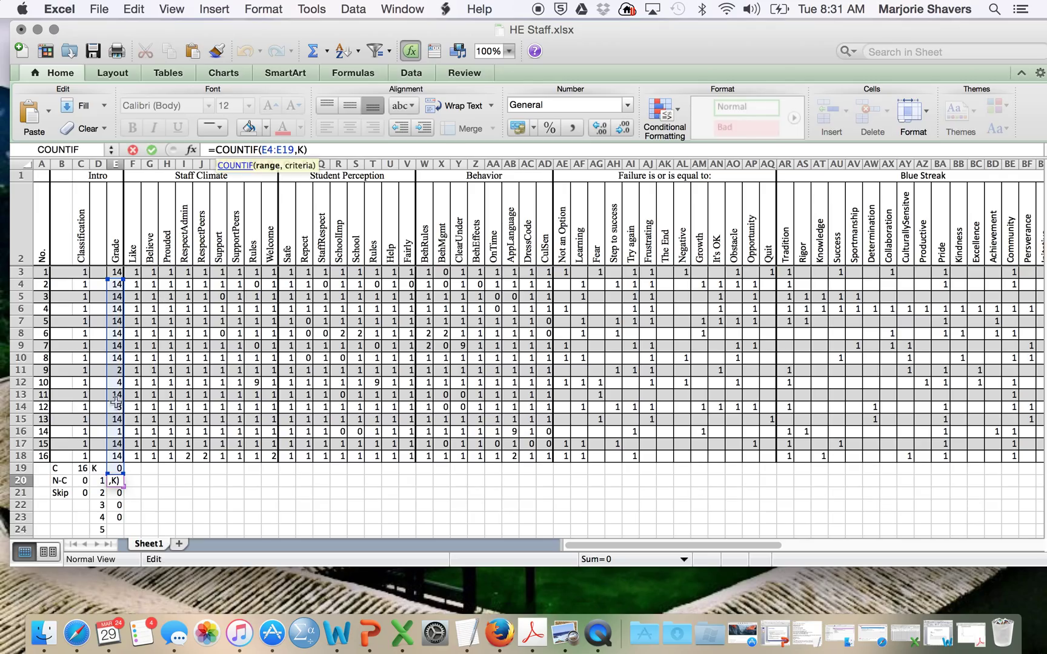
Step: Clear the shifted formula from E20 and put =COUNTIF(E3:E18,K) there instead
left_click(115, 485)
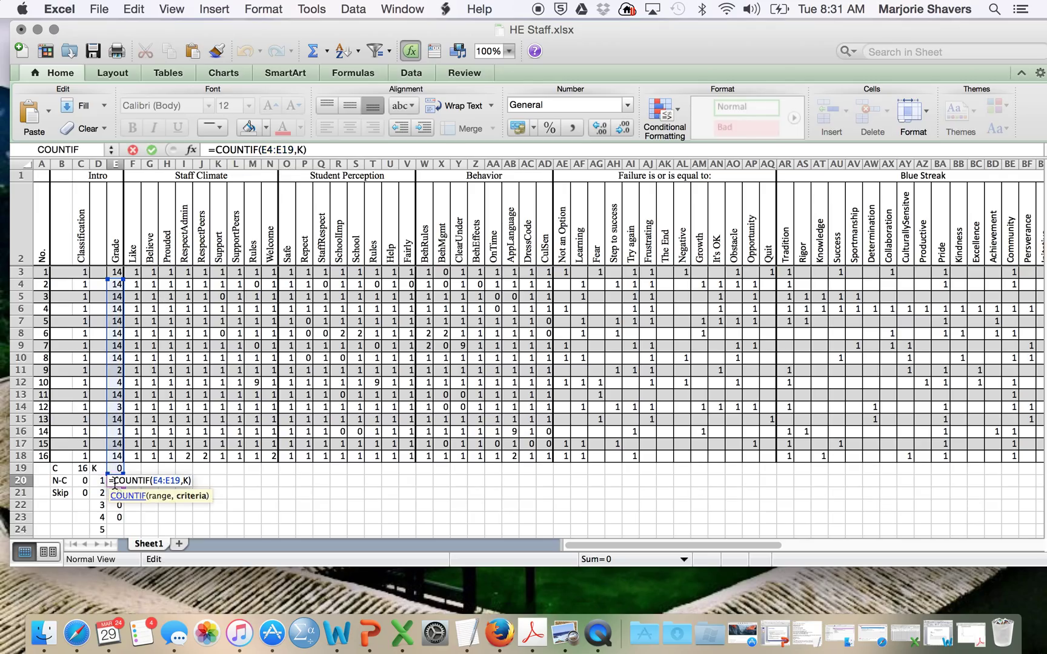
key("BackSpace")
key("BackSpace")
key("BackSpace")
key("BackSpace")
key("BackSpace")
key("BackSpace")
key("BackSpace")
key("BackSpace")
key("BackSpace")
key("BackSpace")
key("BackSpace")
key("BackSpace")
key("BackSpace")
key("BackSpace")
key("BackSpace")
key("BackSpace")
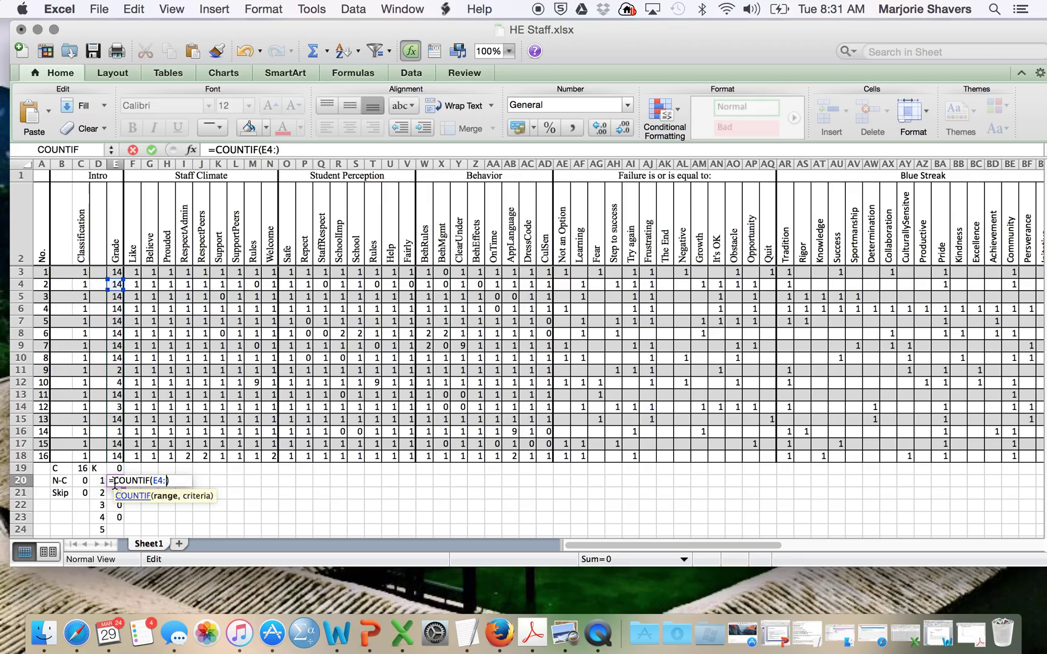
key("BackSpace")
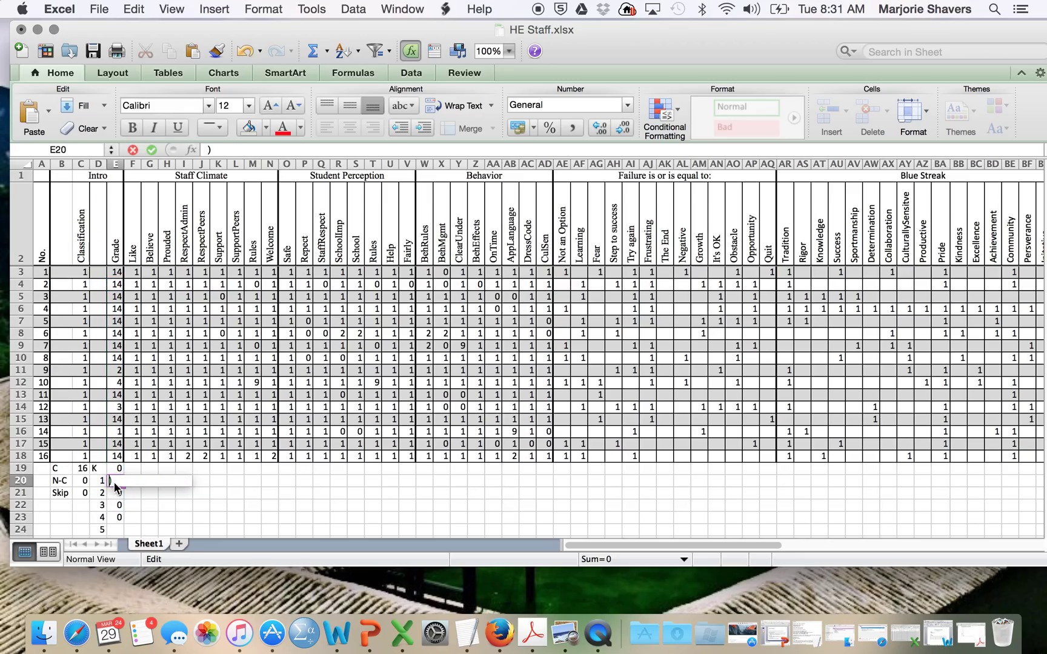
left_click(172, 468)
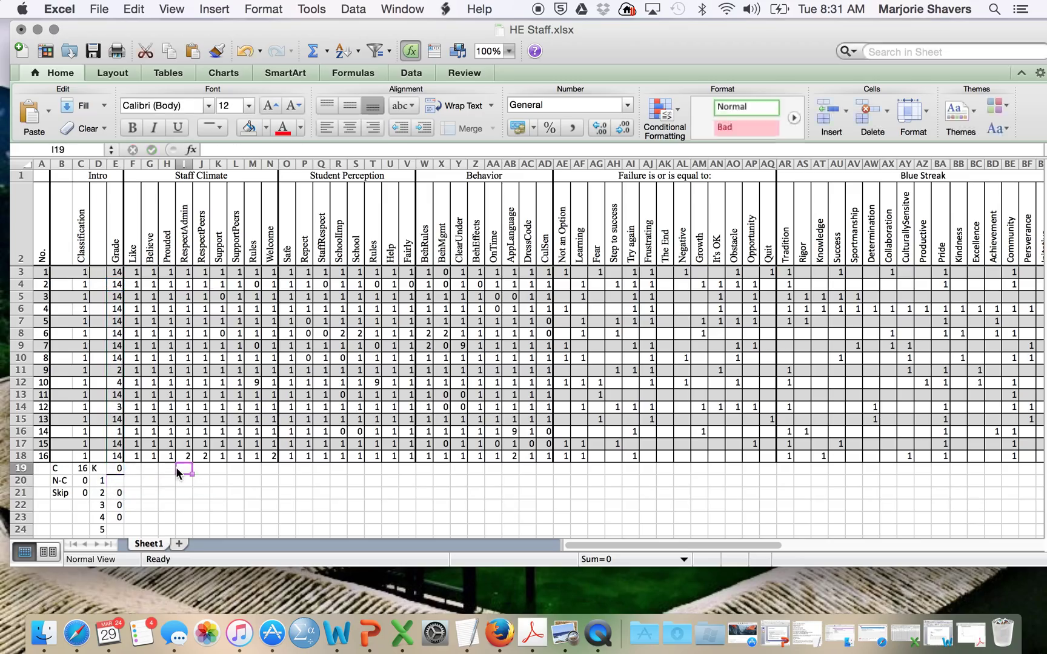
left_click(116, 482)
type("=COUNTIF(E3:E18,K)")
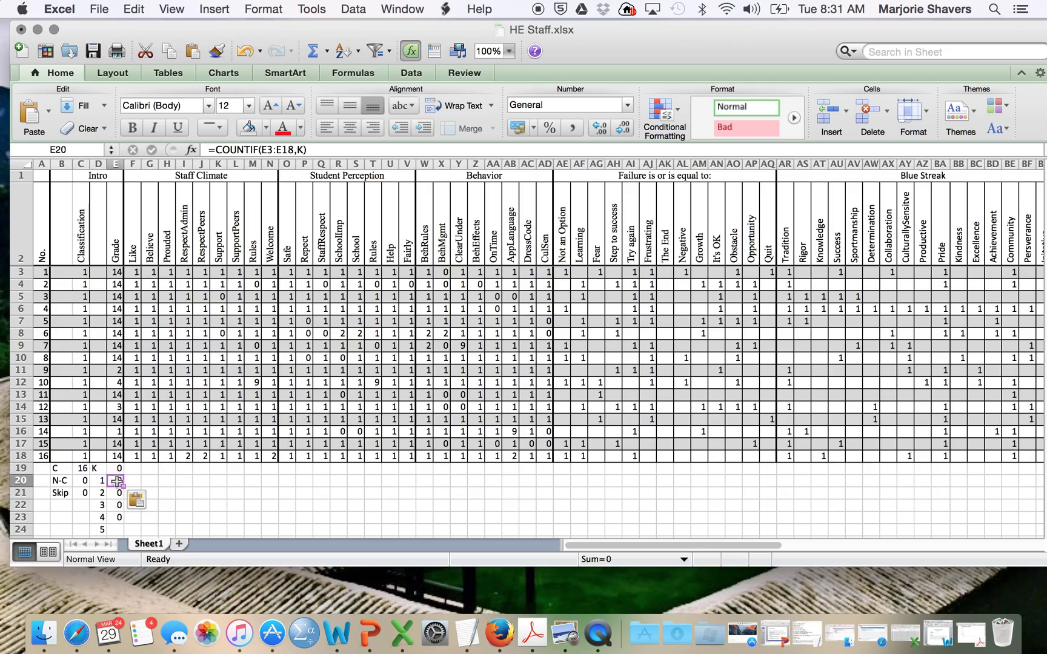
left_click(134, 470)
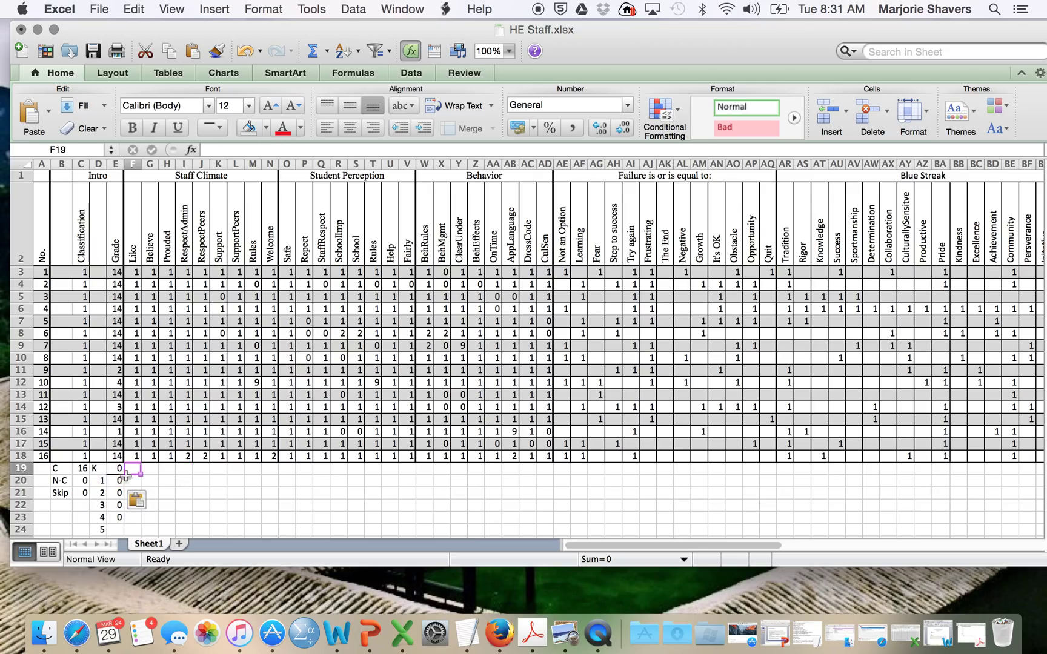
Step: Set the COUNTIF criterion to 1 in cell E20 and to 2 in cell E21
left_click(116, 483)
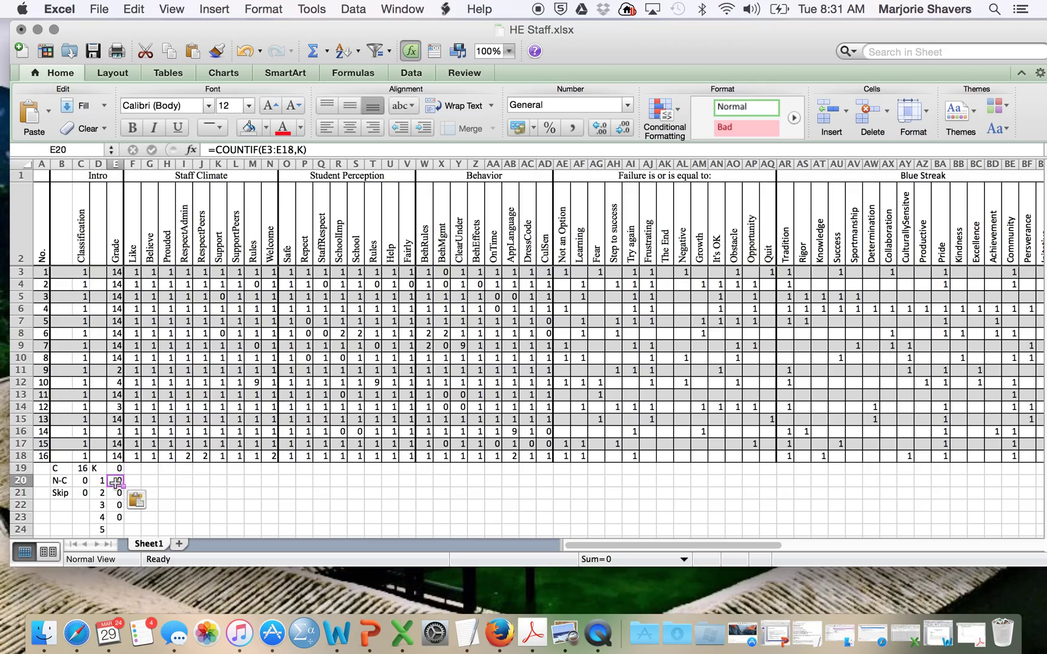
left_click(296, 151)
left_click_drag(301, 152, 303, 151)
type("1")
key("Return")
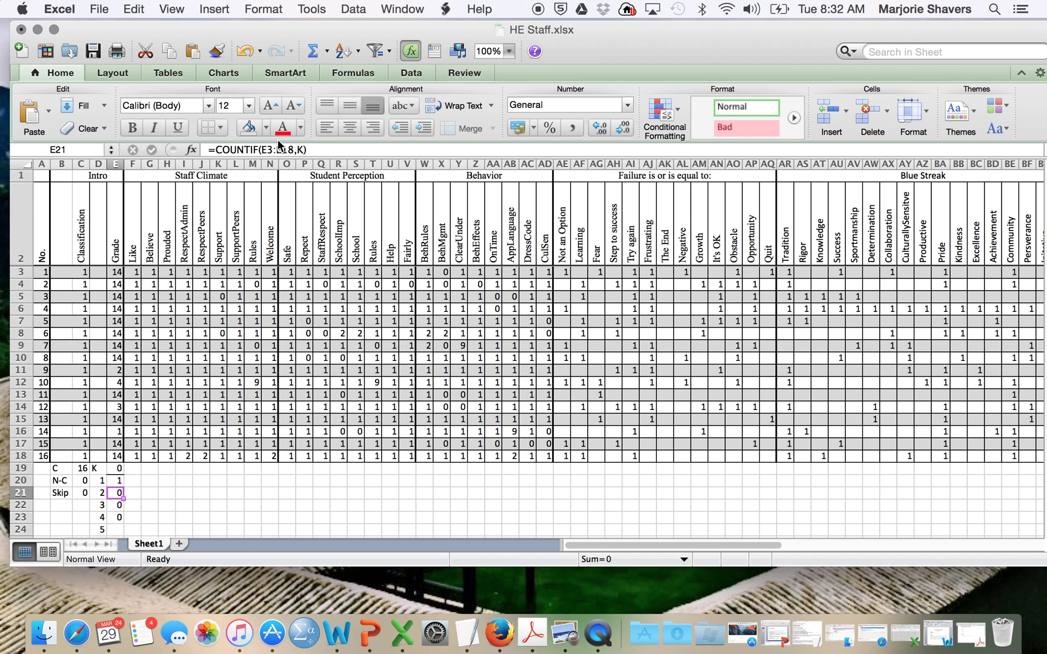
left_click(302, 151)
left_click_drag(300, 150, 306, 150)
type("2")
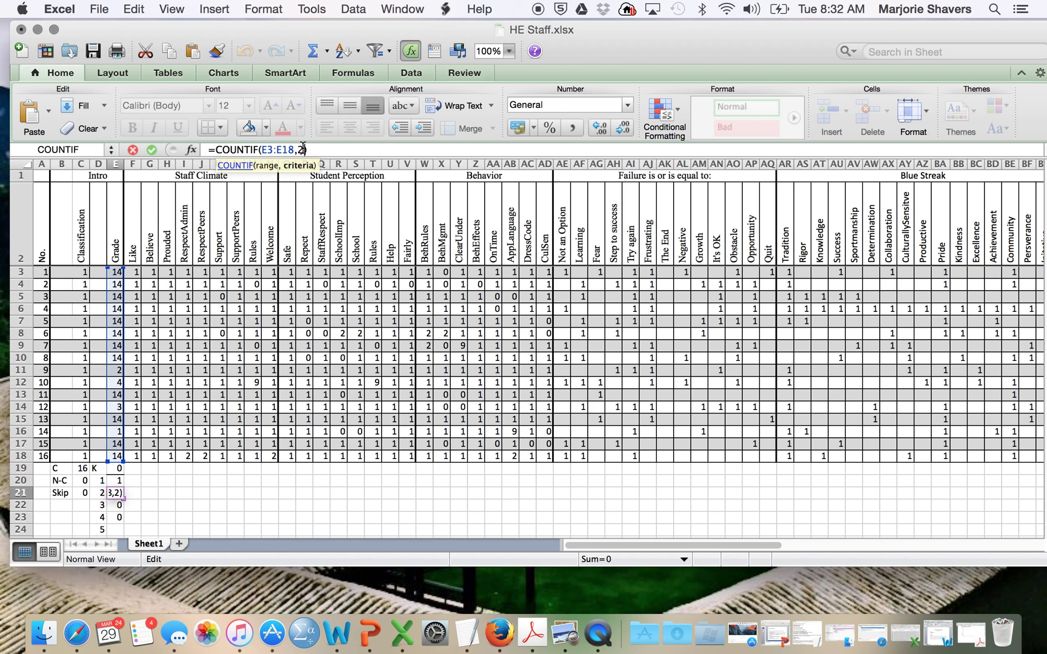
key("Return")
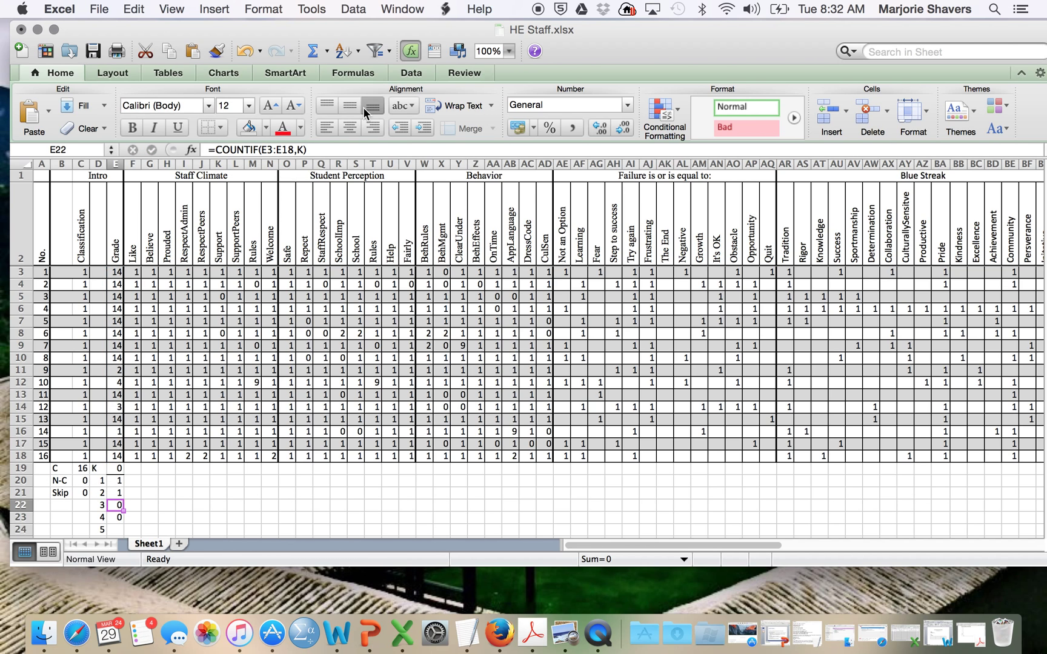
Step: Set the COUNTIF criterion to 3 in cell E22 and to 4 in cell E23
left_click(301, 151)
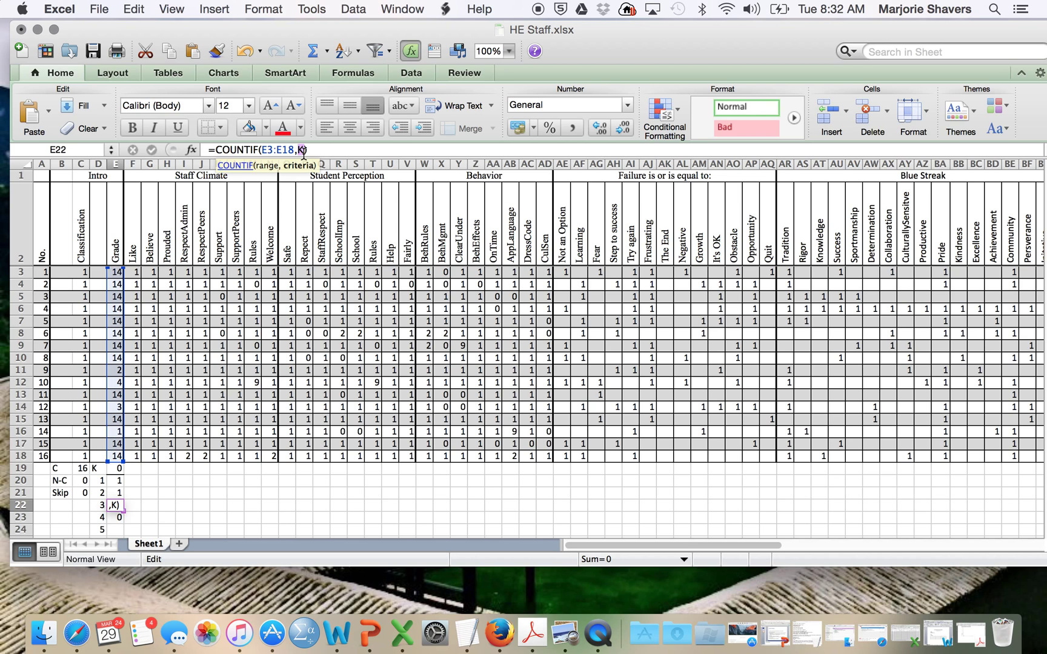
left_click_drag(300, 149, 305, 149)
type("3")
key("Return")
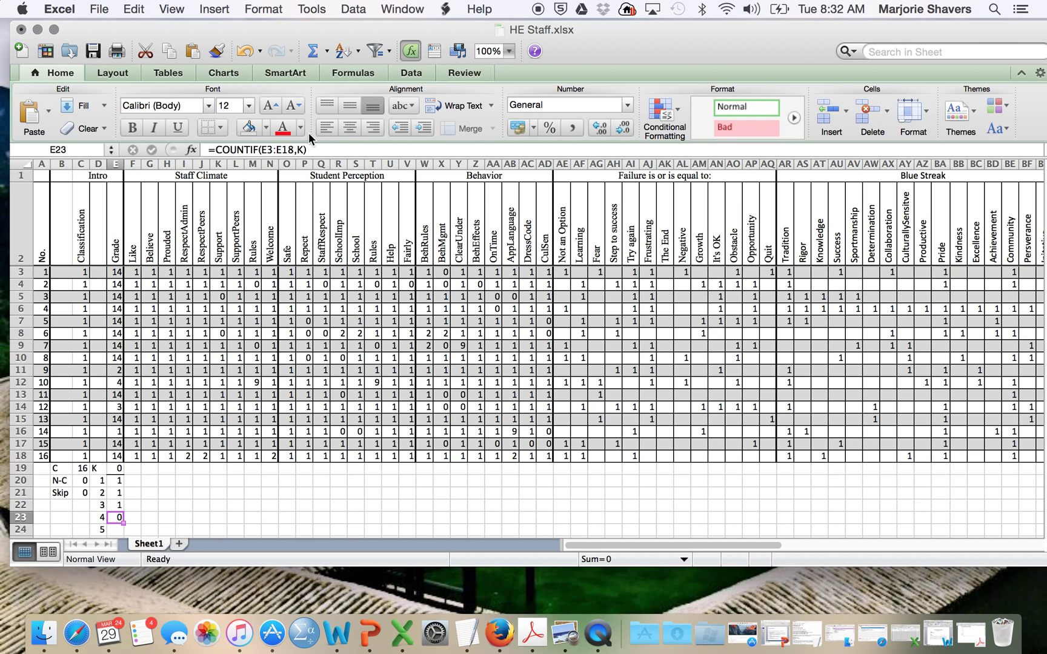
left_click(300, 150)
type("4")
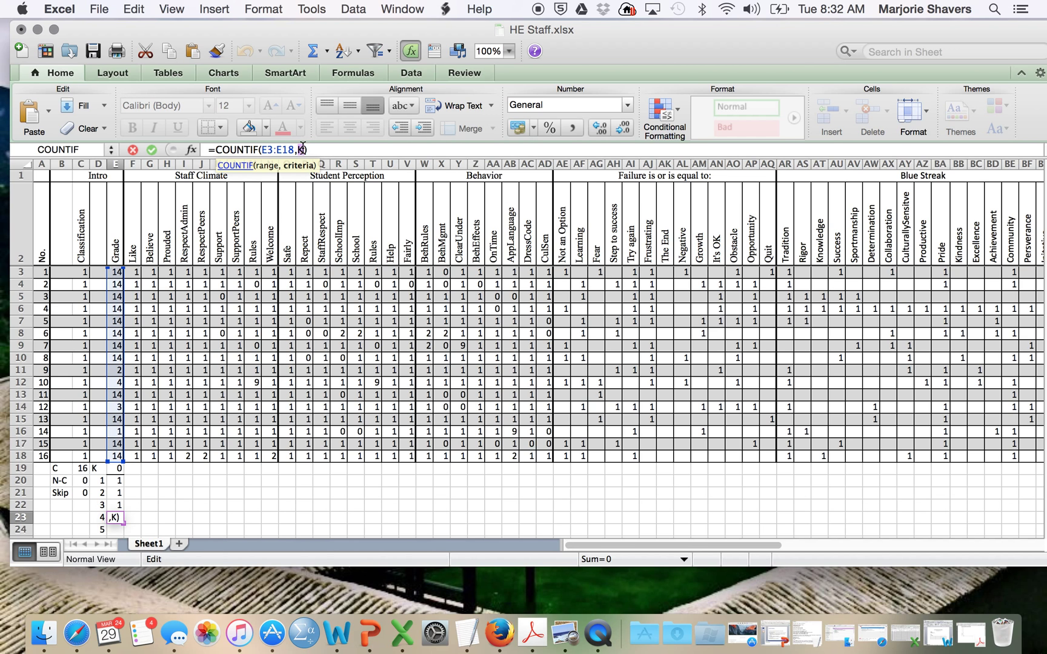
key("Return")
Step: Copy the count formula from E23 into cells E24, E25 and E26 beside the labels 5, 6 and 14
scroll(212, 385, "down", 4)
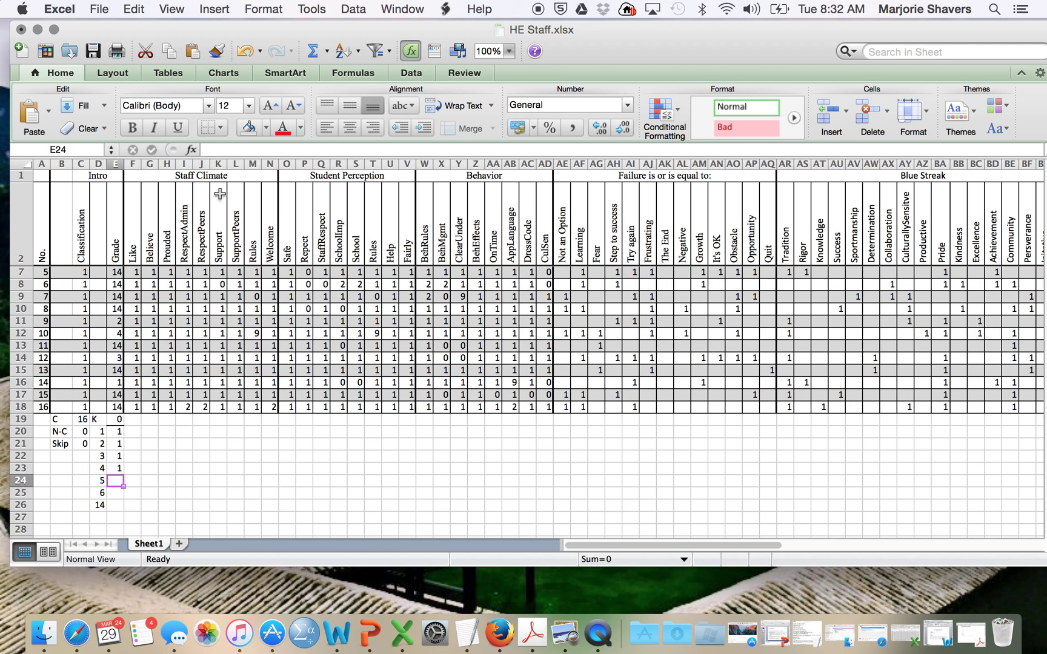
left_click(117, 466)
key("super+c")
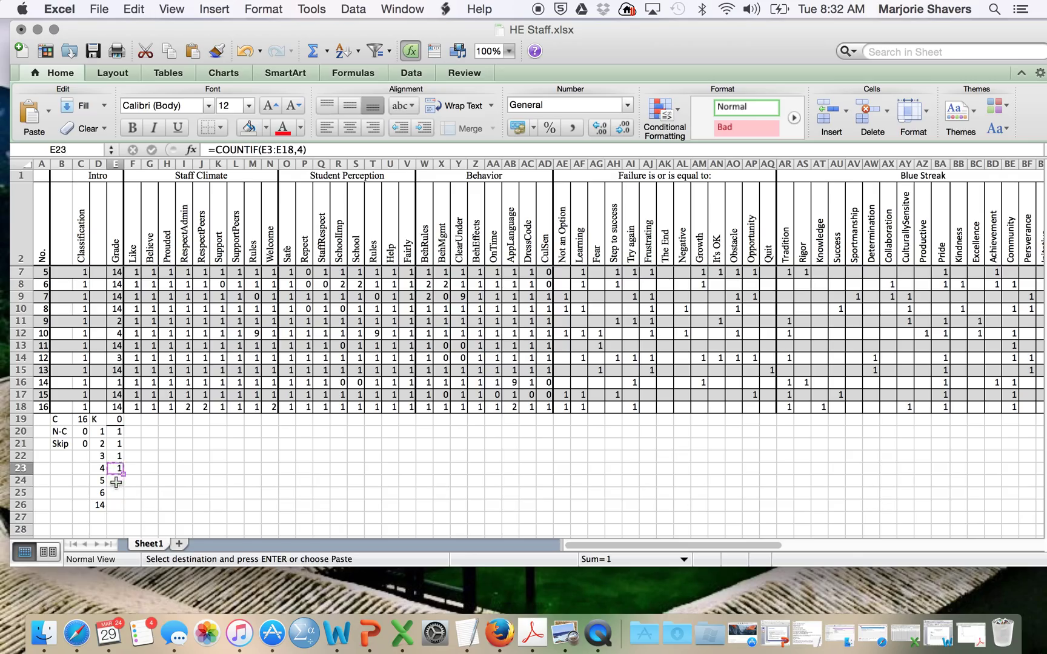
left_click(117, 480)
key("super+v")
left_click(116, 503)
key("super+v")
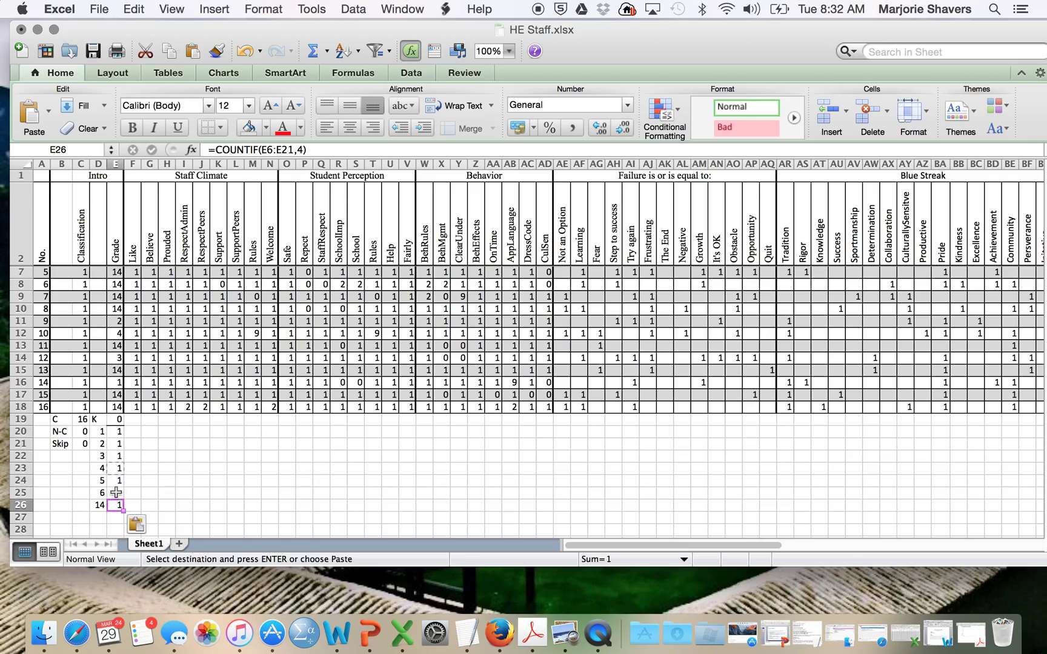
left_click(116, 493)
key("super+v")
double_click(110, 494)
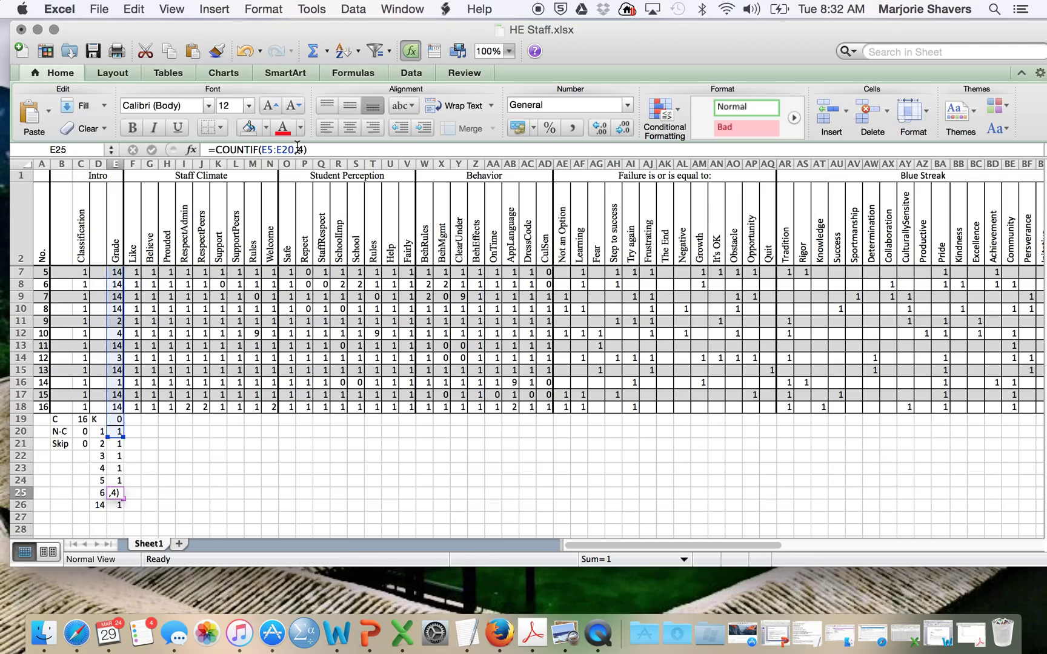
key("Escape")
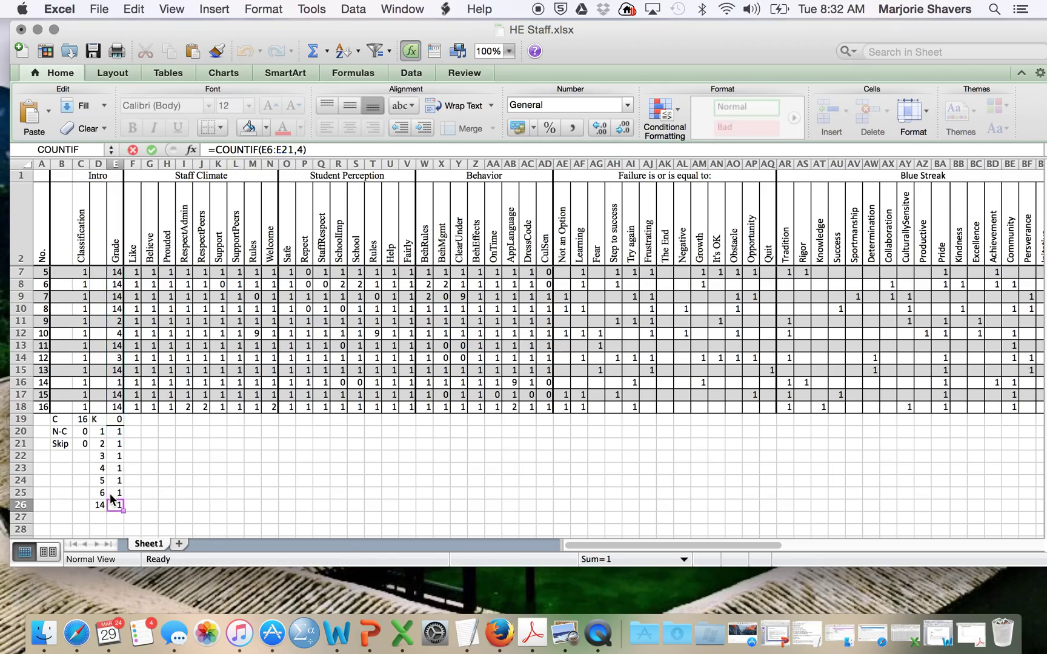
Step: Set the COUNTIF criterion to 5 in cell E24 and to 6 in cell E25
left_click(116, 469)
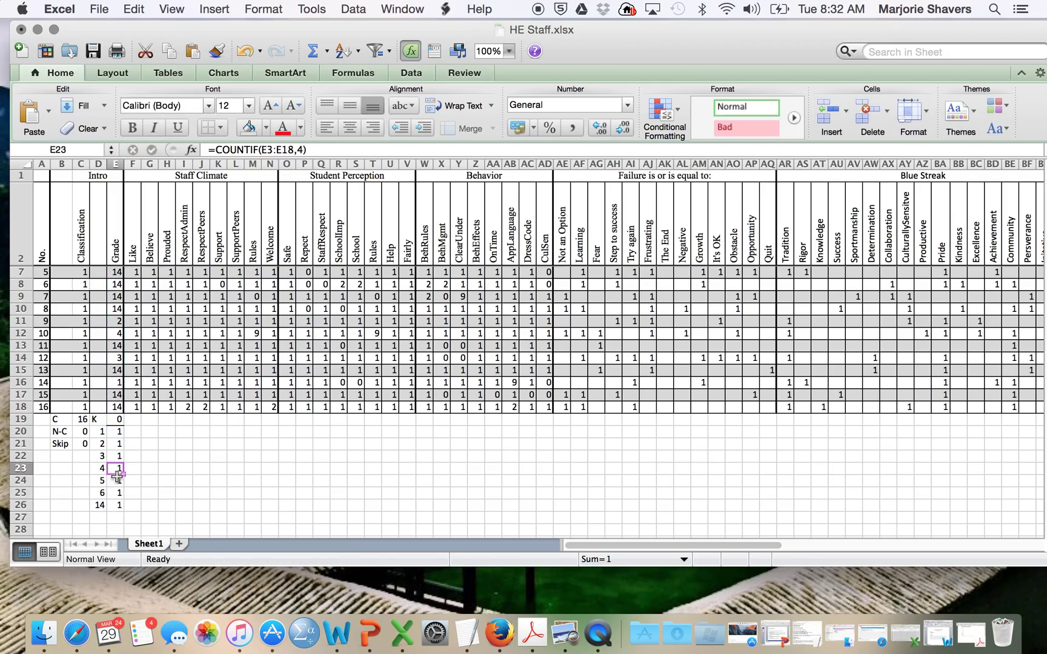
left_click(115, 480)
left_click(301, 151)
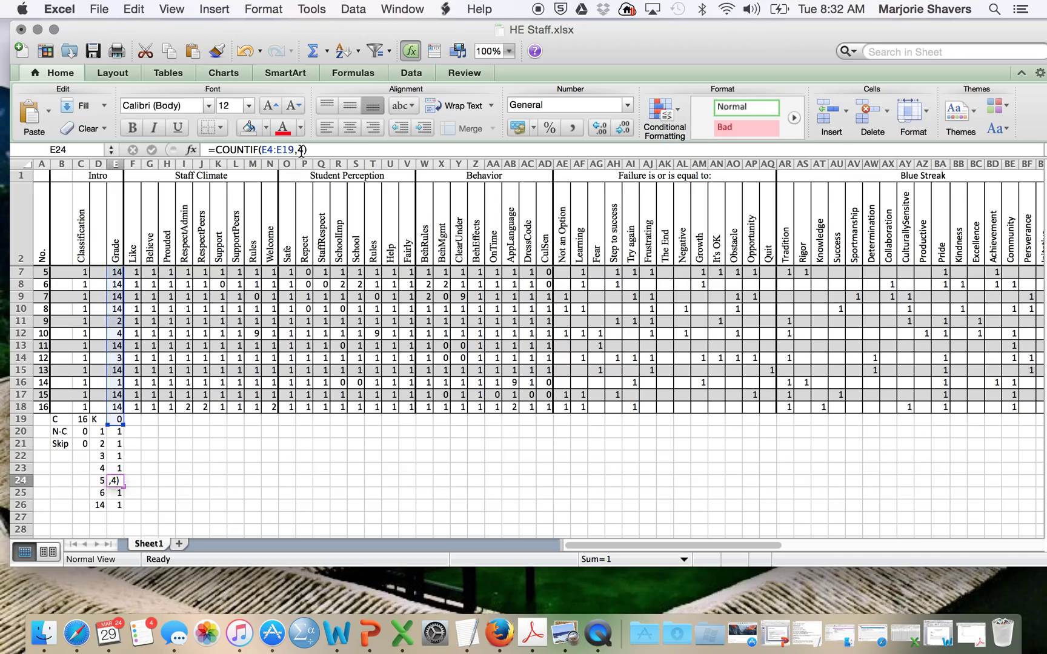
key("BackSpace")
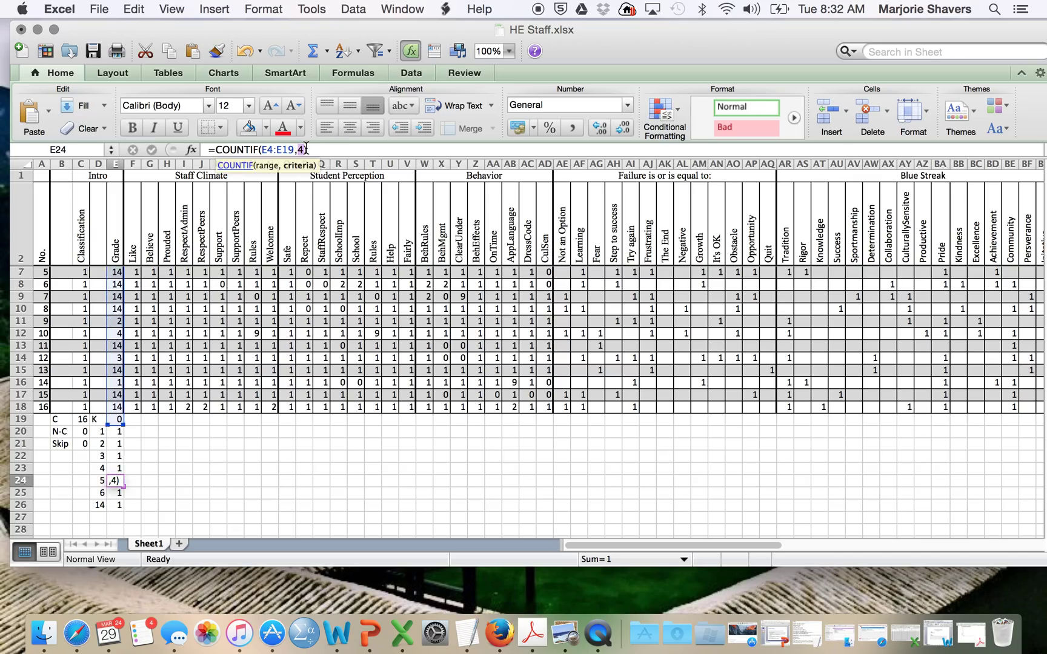
type("5")
key("Return")
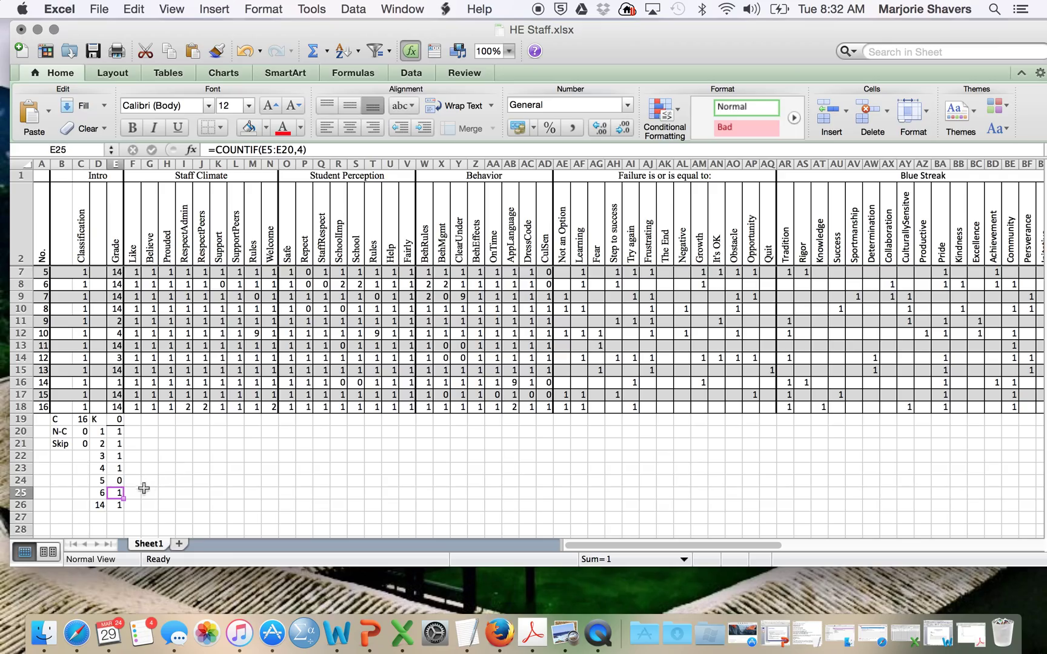
left_click(300, 151)
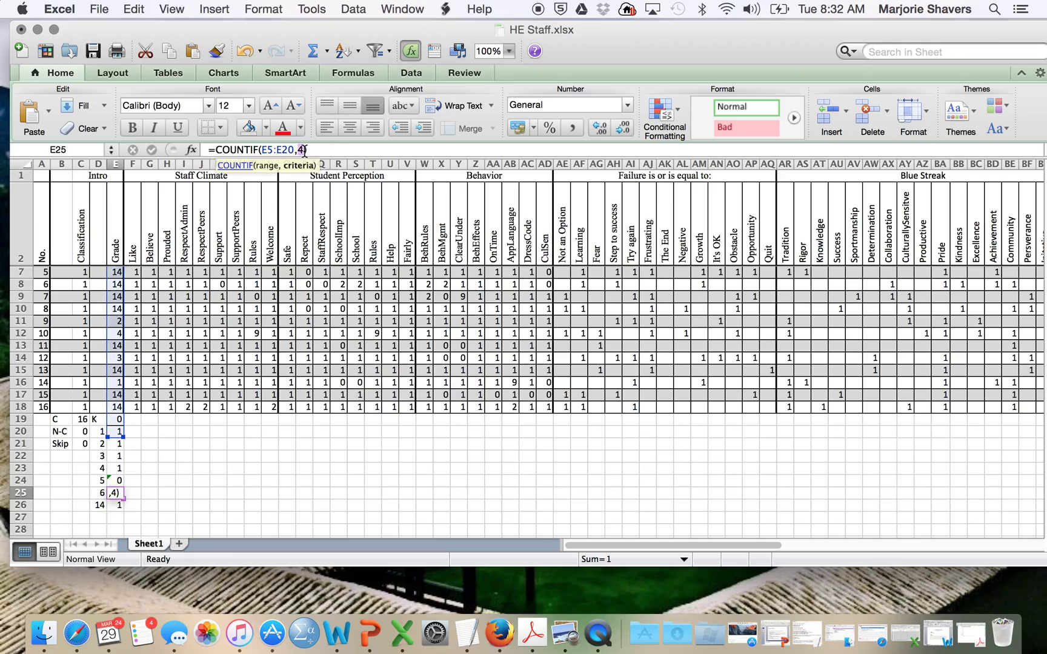
key("BackSpace")
type("6")
key("Return")
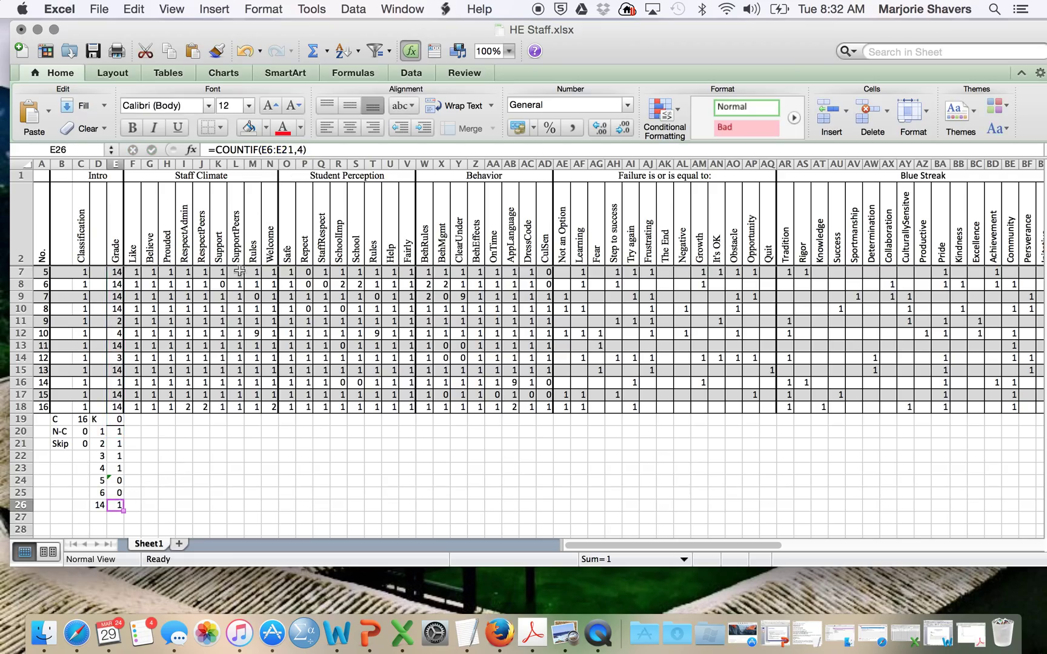
Step: Set the COUNTIF criterion in cell E26 to 14
left_click(295, 151)
type("1")
key("Return")
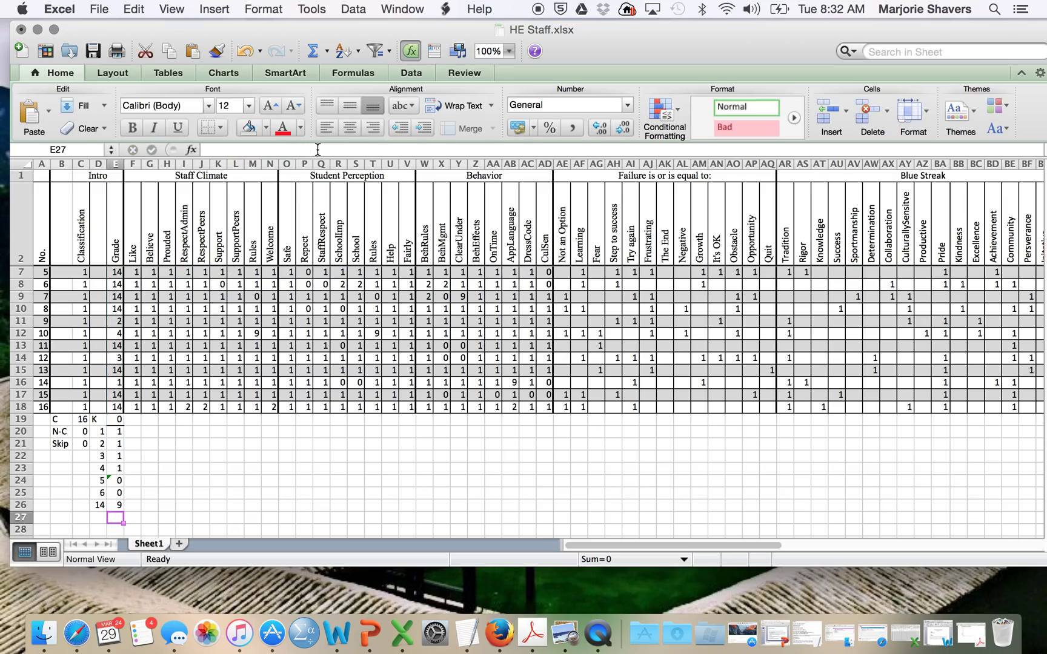
Step: Shade the whole of row 28 light gray below the tallies
scroll(58, 518, "down", 4)
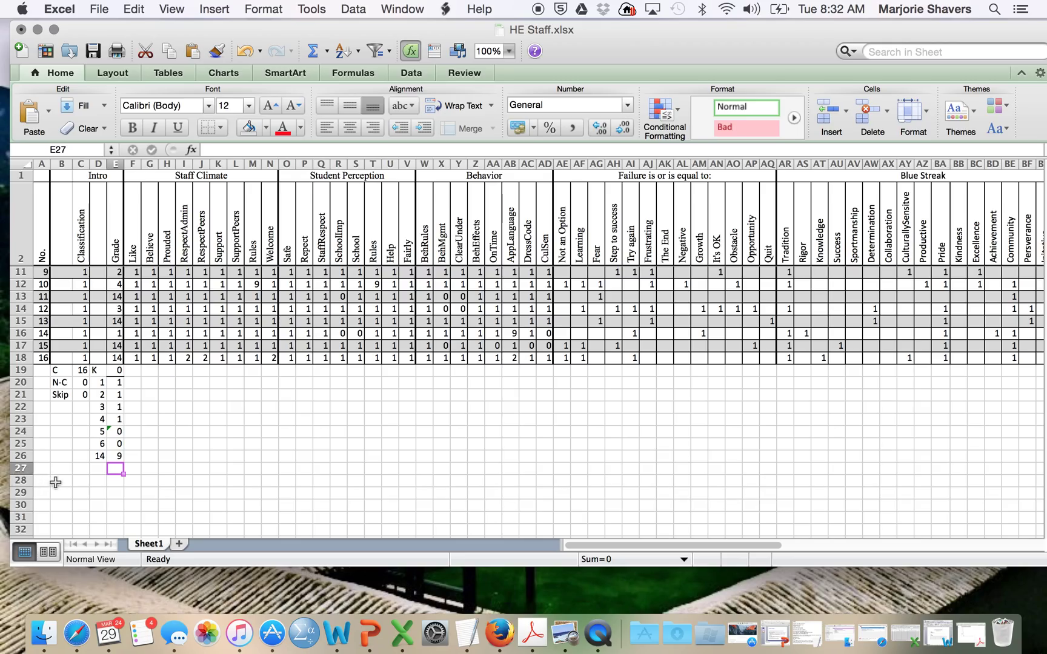
left_click(13, 480)
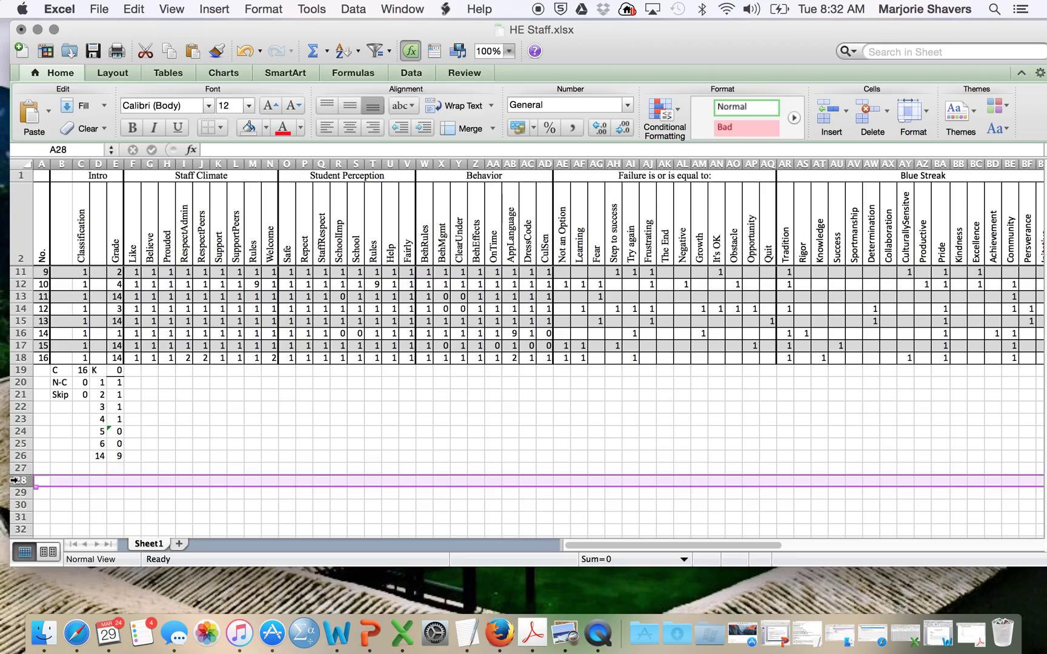
left_click(265, 129)
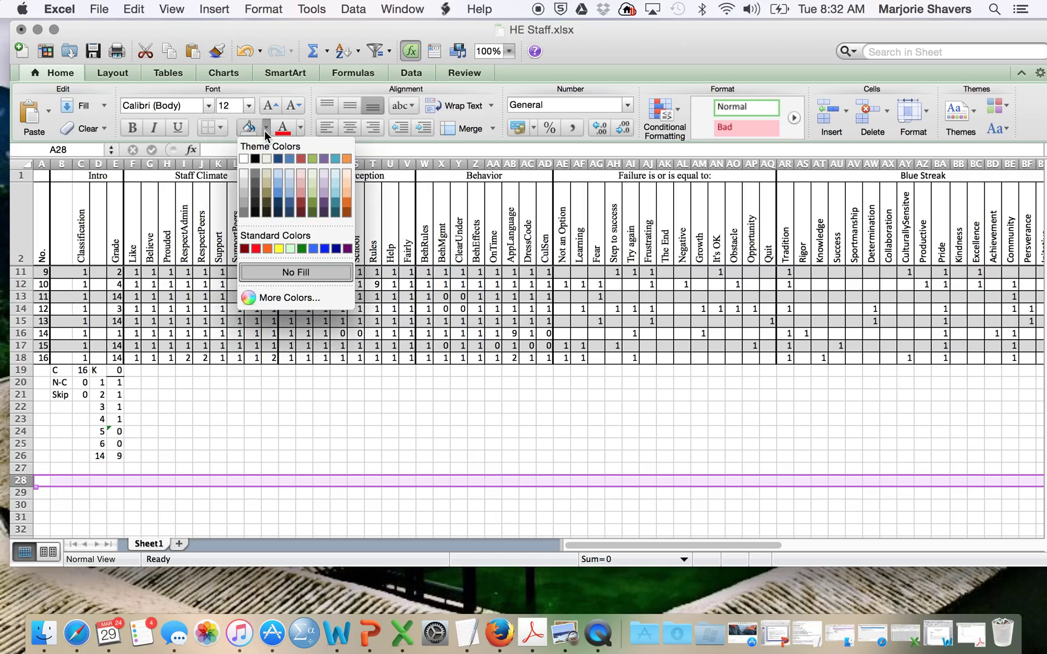
left_click(245, 183)
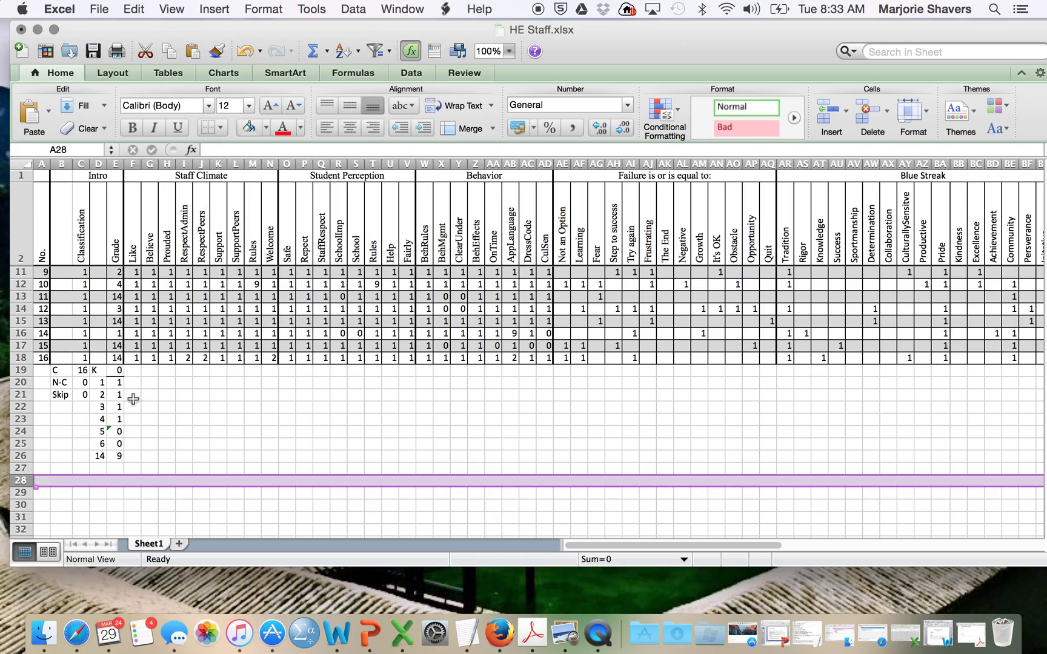
Step: Total the Classification tallies in cell C28 with a SUM of C19:C27
left_click(70, 480)
left_click(82, 480)
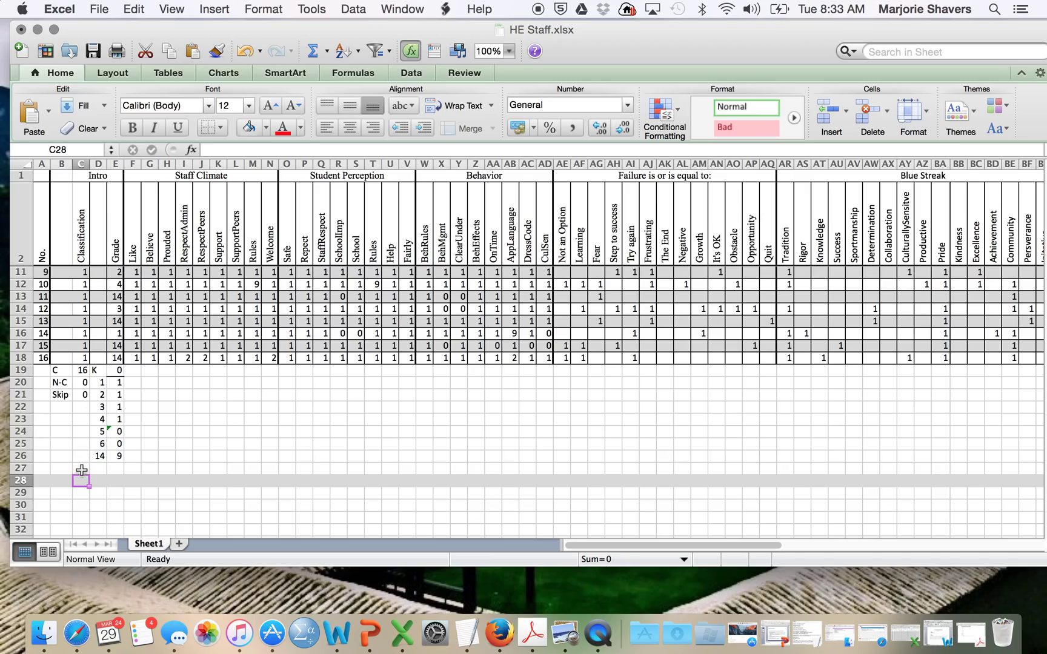
type("=sum(")
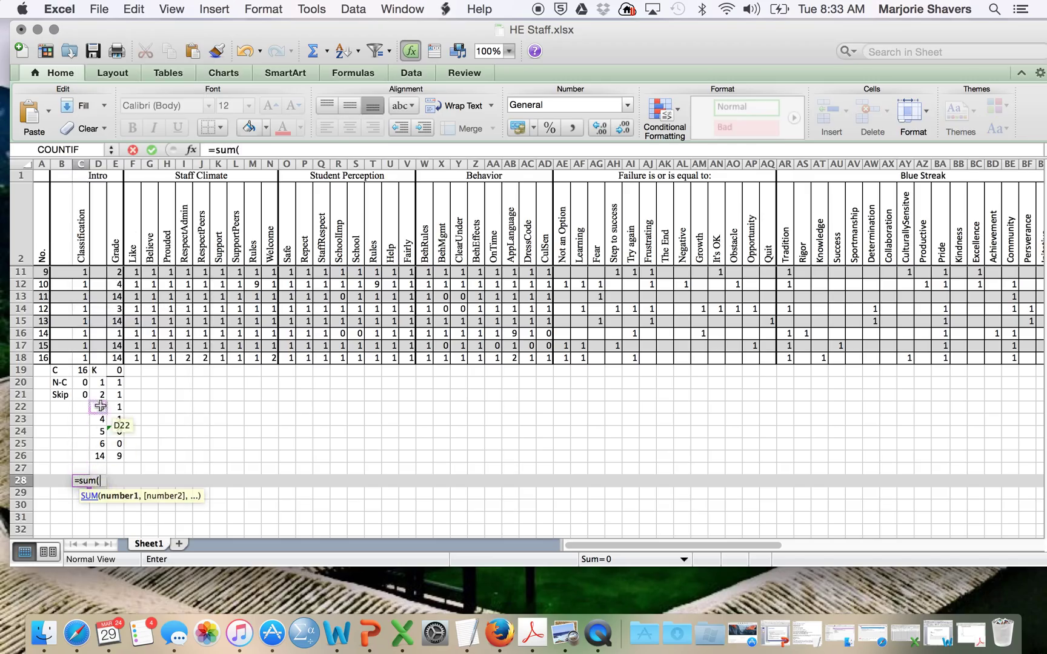
left_click_drag(80, 370, 82, 464)
key("Return")
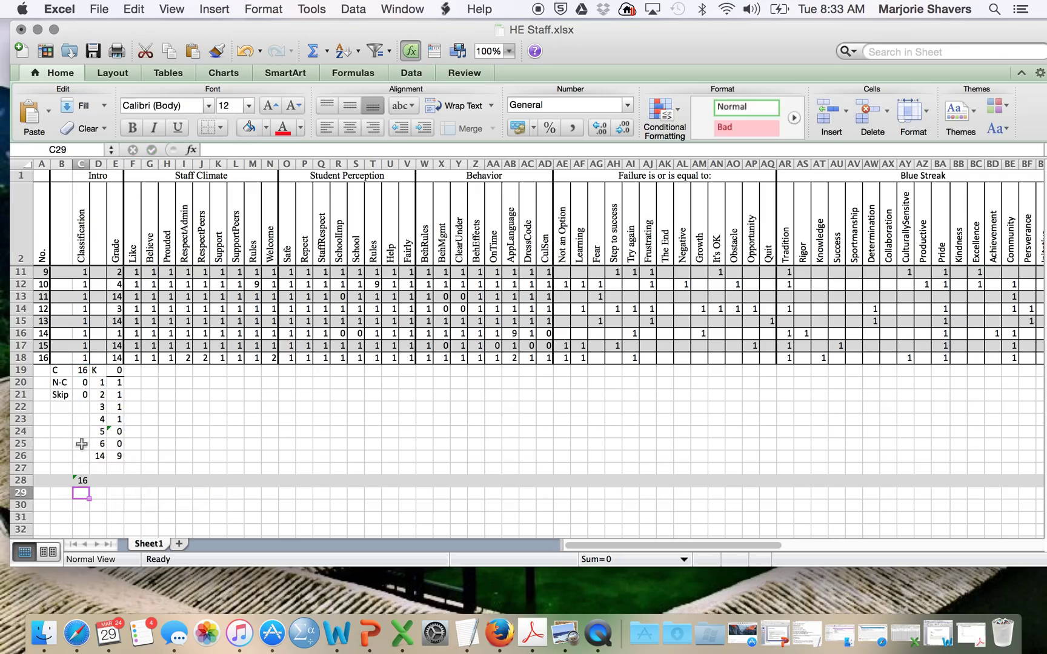
Step: Review the Classification count formulas in C19:C21, and copy the SUM formula from C28 across to D28 and E28
left_click(83, 370)
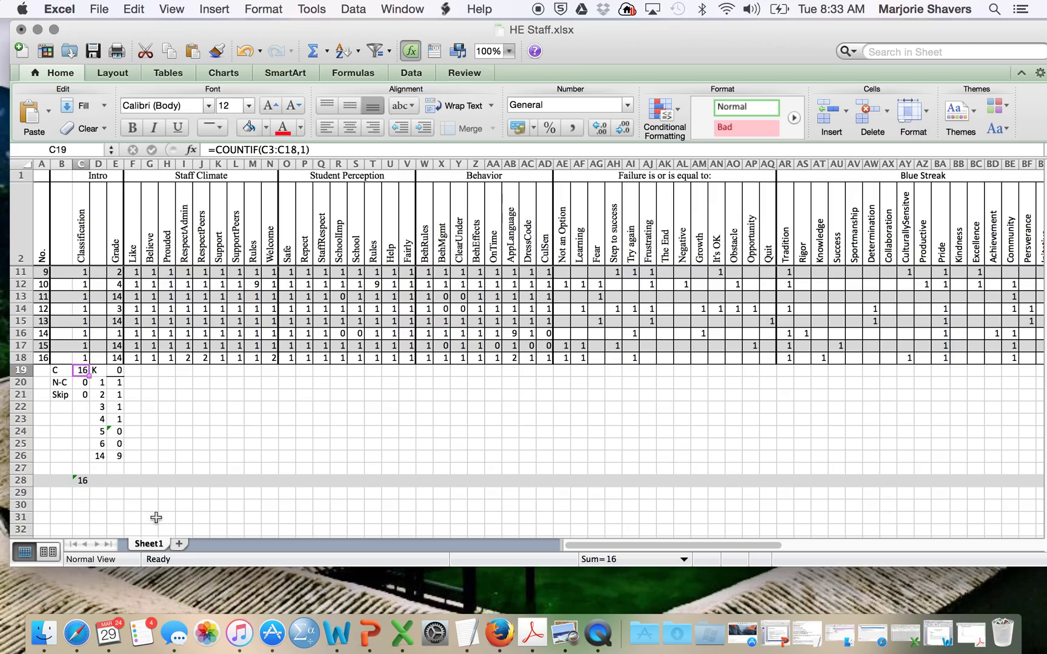
key("Down")
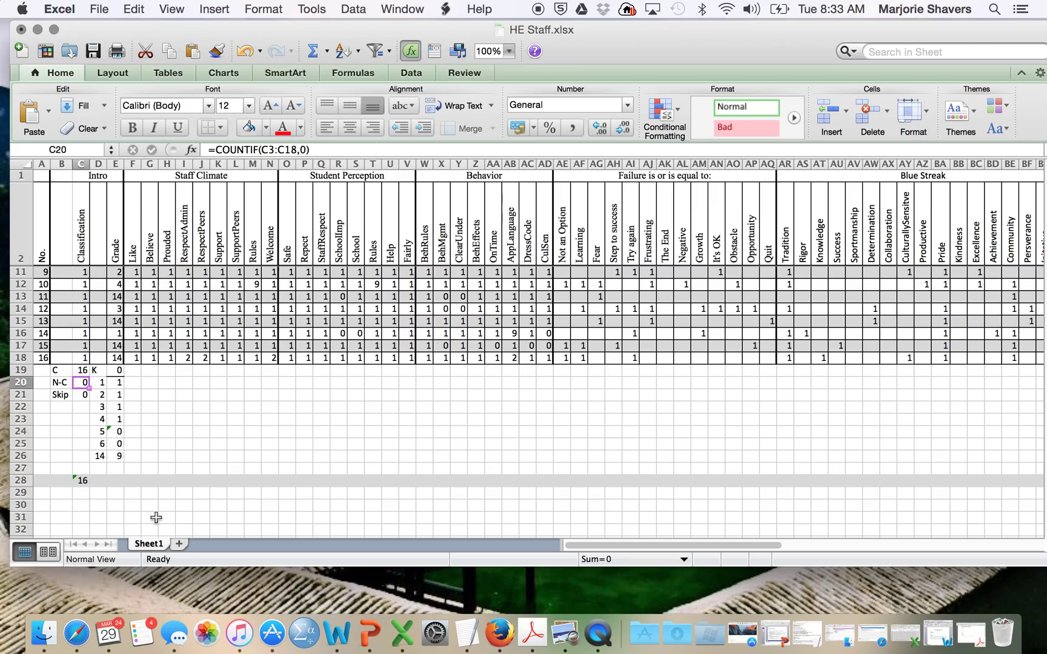
key("Down")
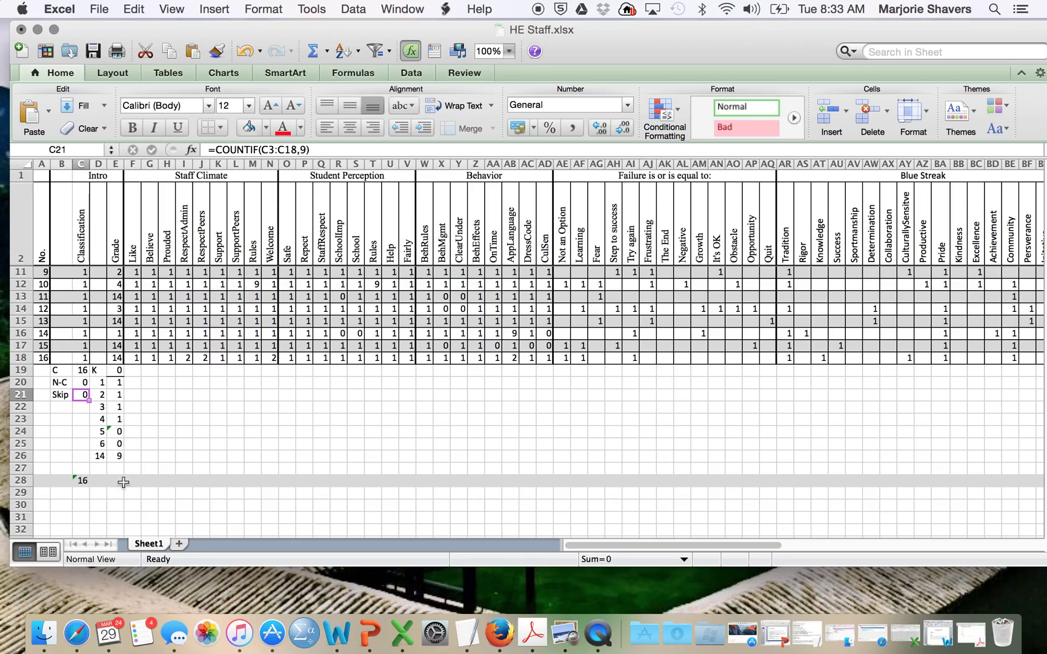
left_click(83, 481)
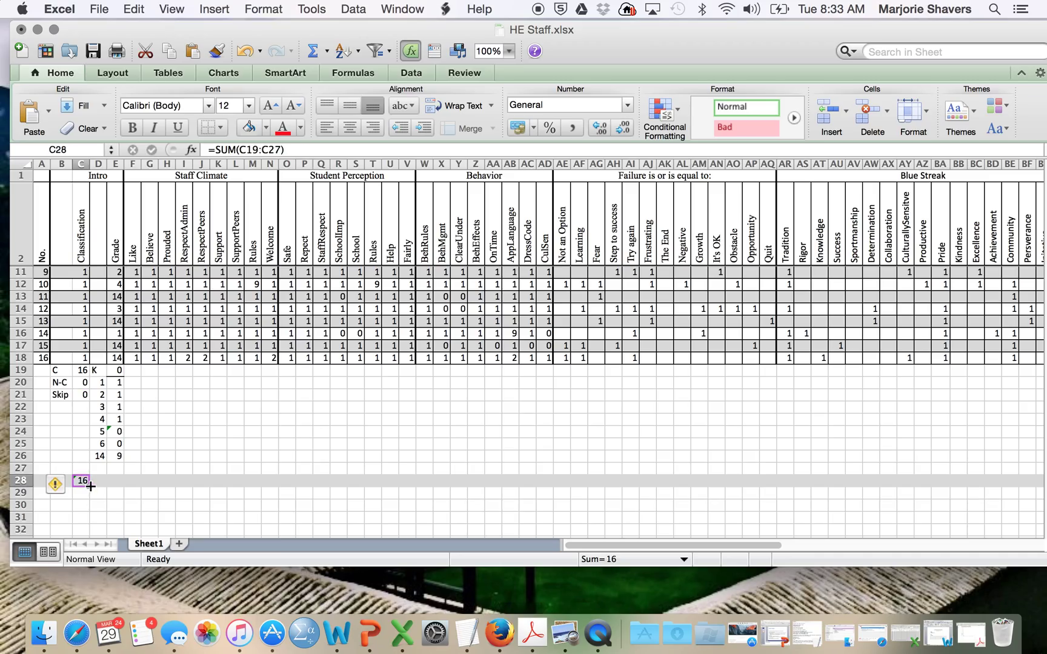
left_click_drag(90, 486, 129, 481)
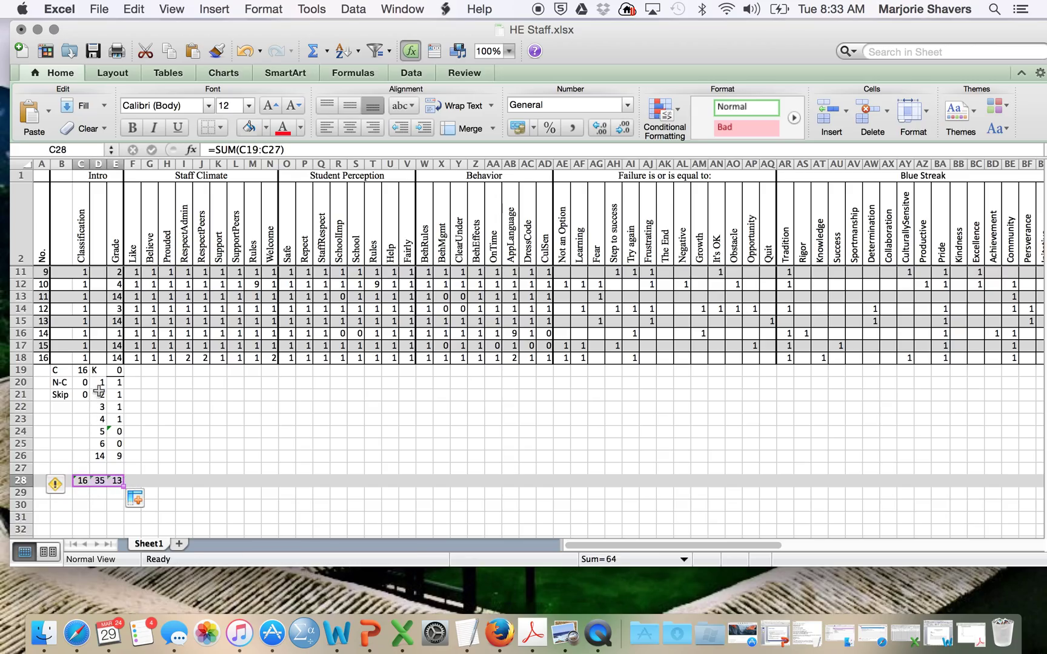
Step: Remove the unneeded sum of the grade labels from cell D28
left_click(84, 483)
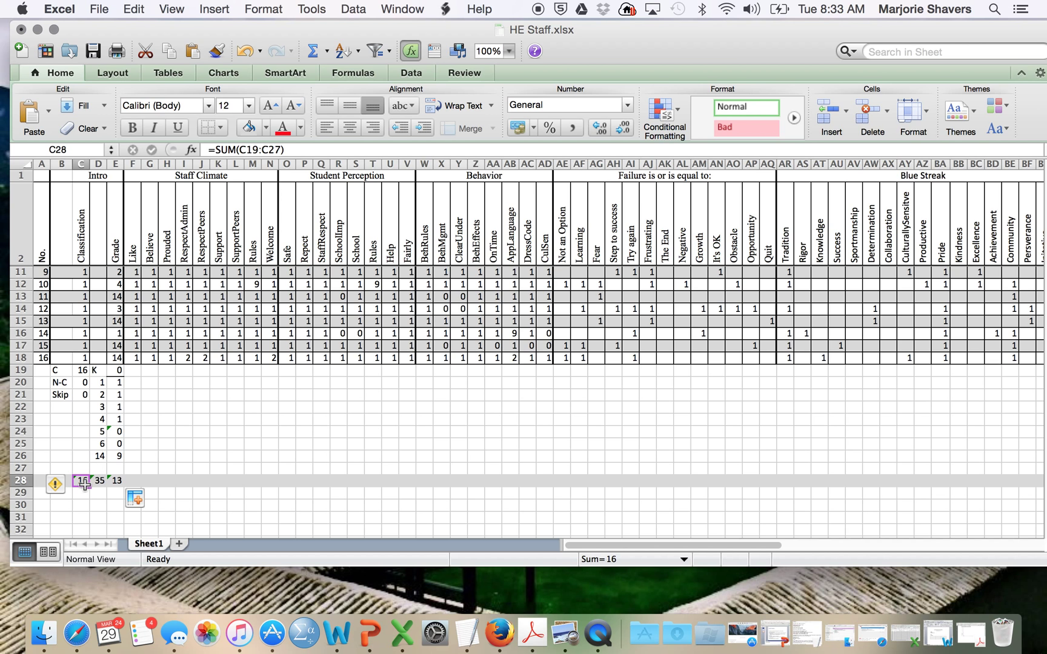
scroll(95, 418, "up", 4)
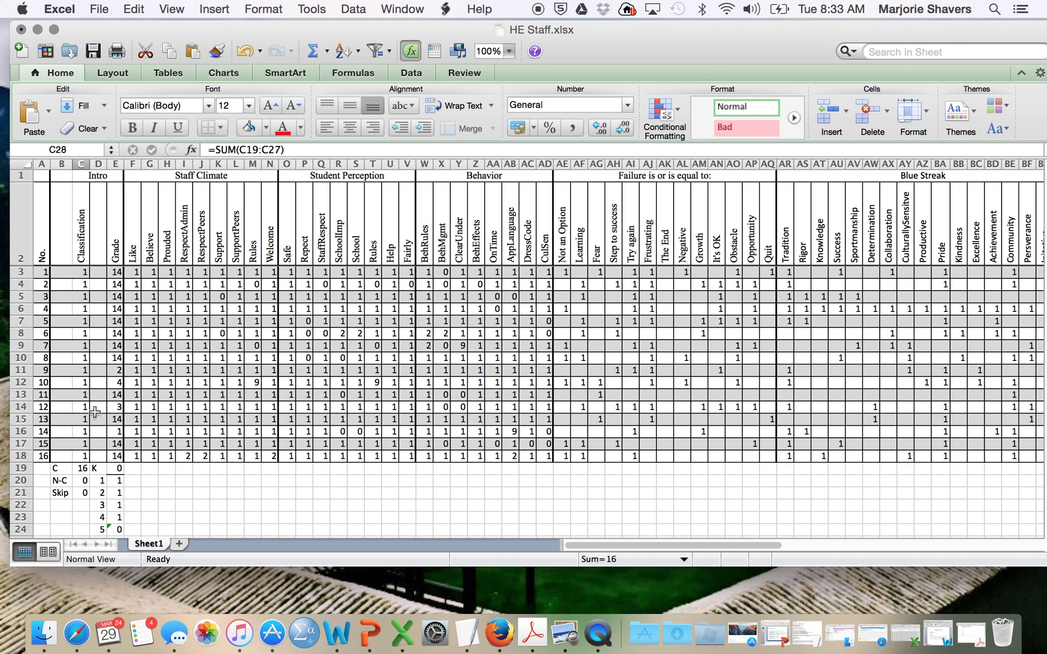
scroll(95, 412, "down", 3)
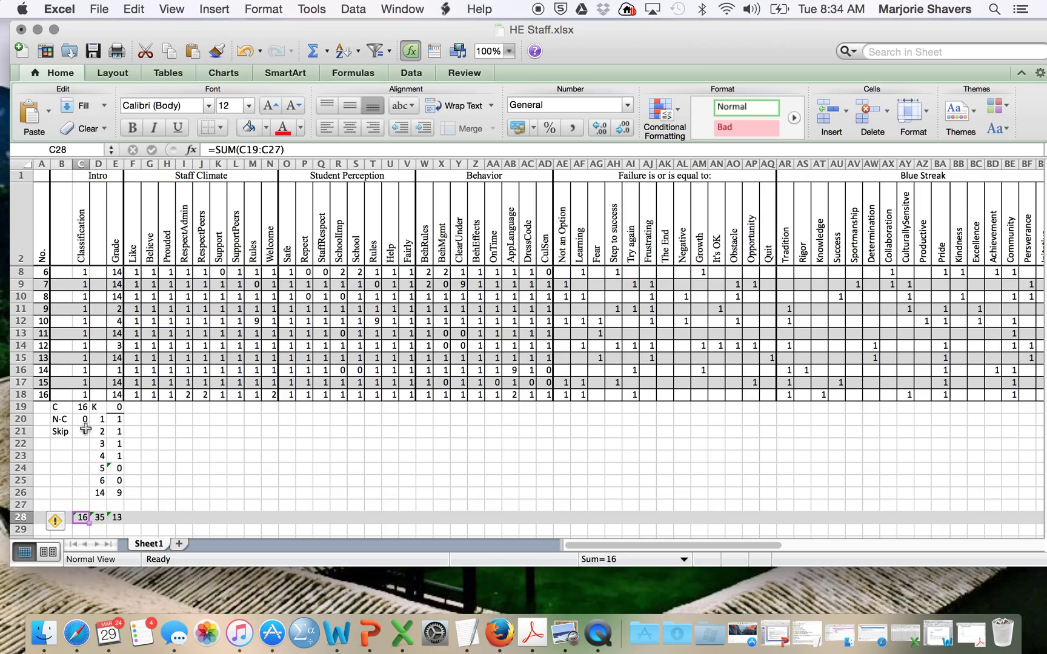
left_click(99, 509)
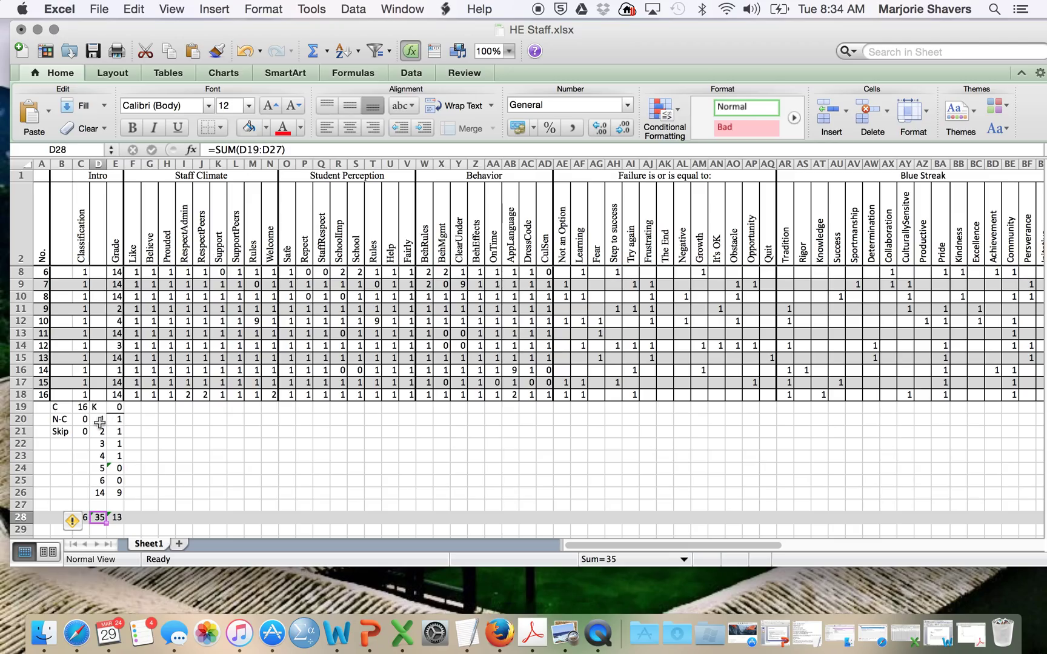
double_click(99, 518)
key("Tab")
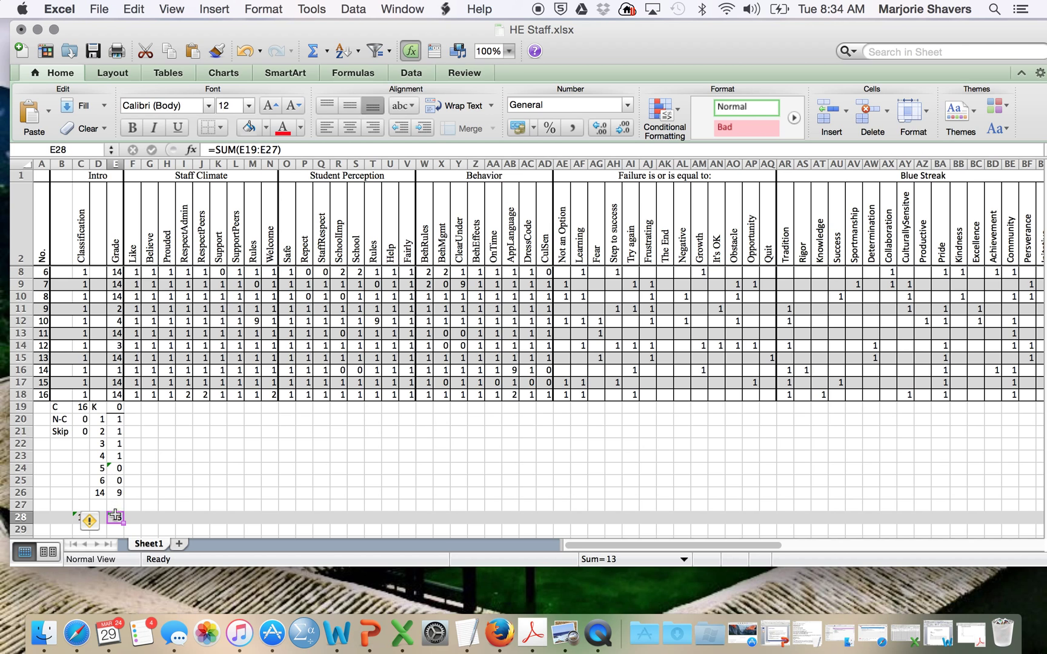
Step: Compare the Grade responses in E3:E18 with the total in E28 and inspect the COUNTIF formulas in E19 through E23
left_click(154, 508)
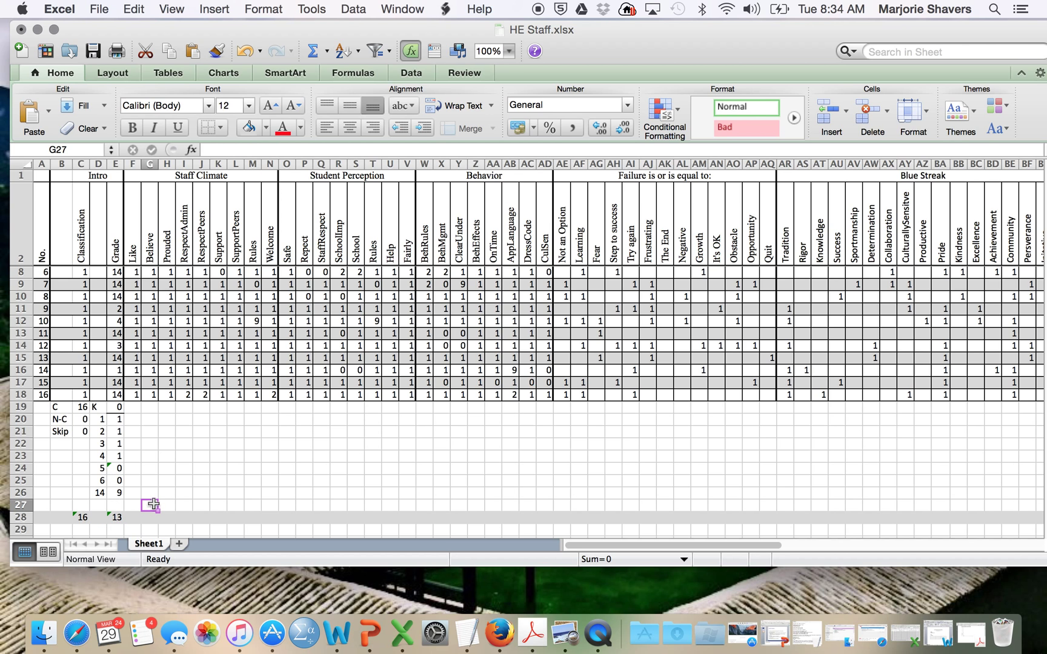
scroll(126, 439, "up", 5)
left_click(127, 434)
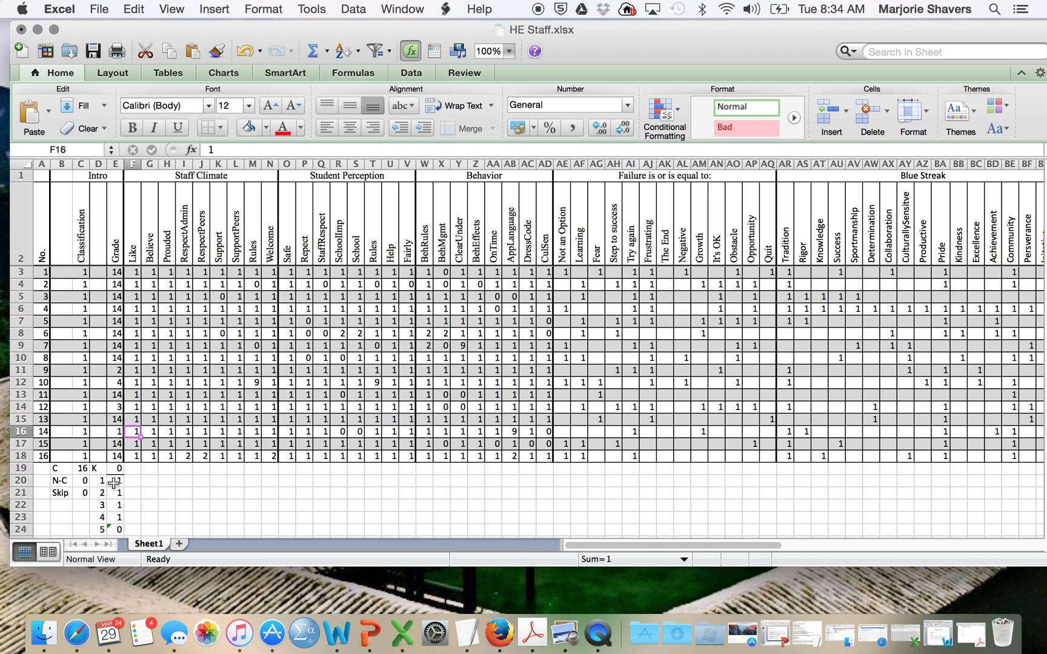
scroll(114, 483, "down", 5)
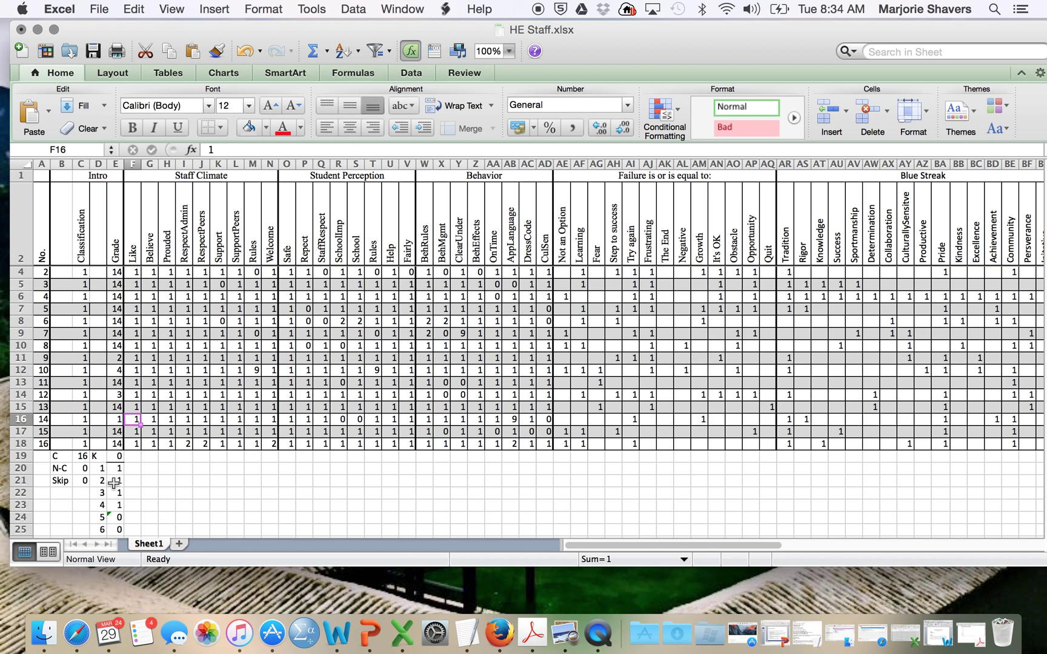
scroll(114, 483, "up", 5)
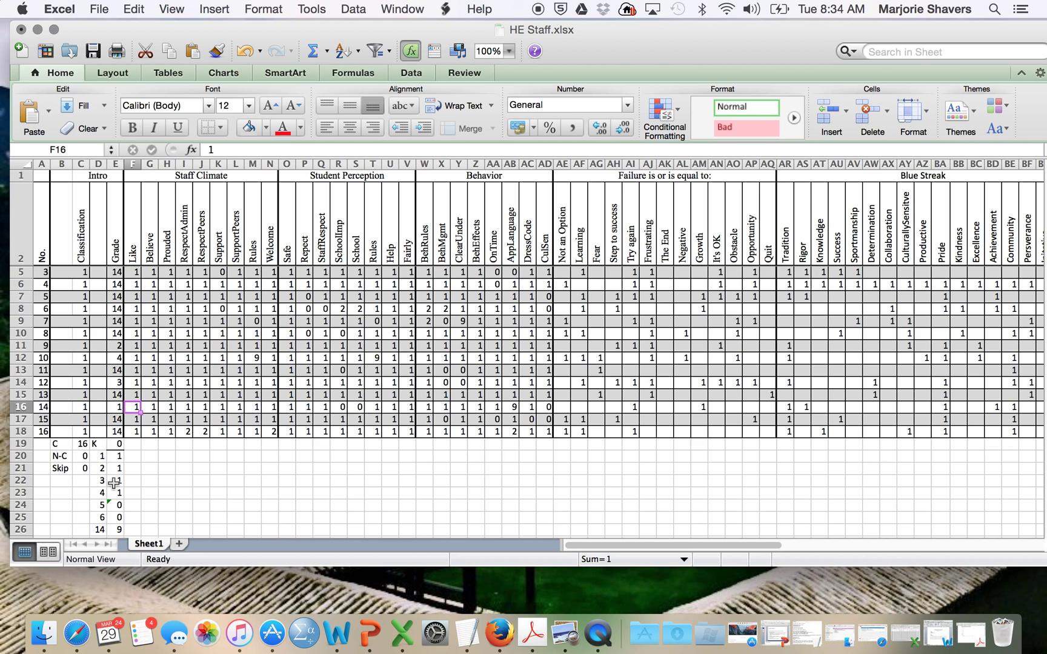
scroll(114, 482, "down", 6)
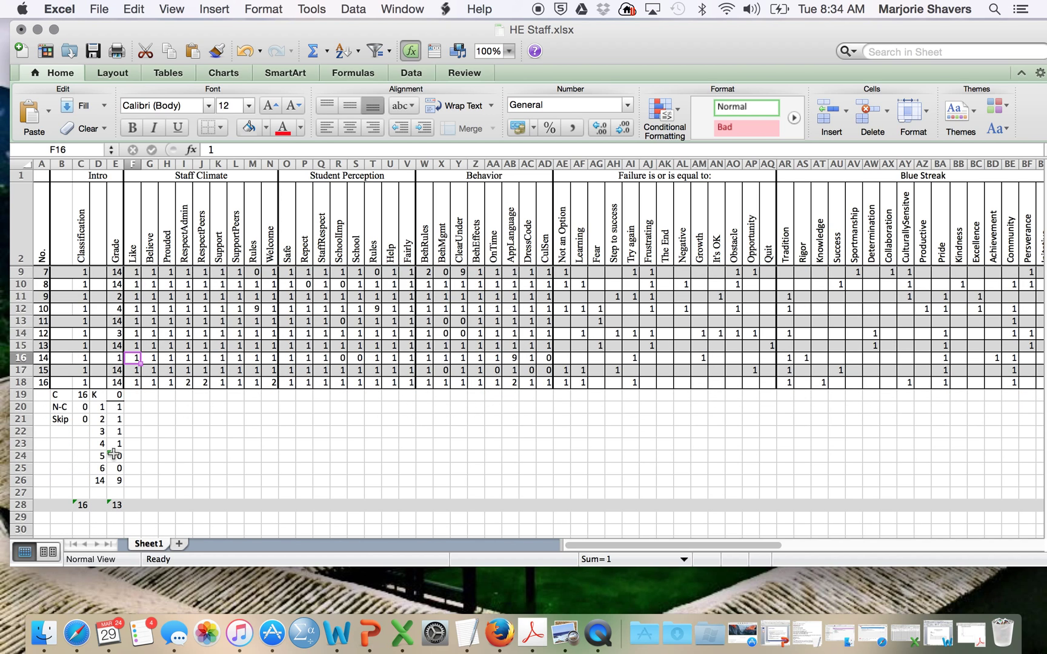
scroll(117, 386, "up", 6)
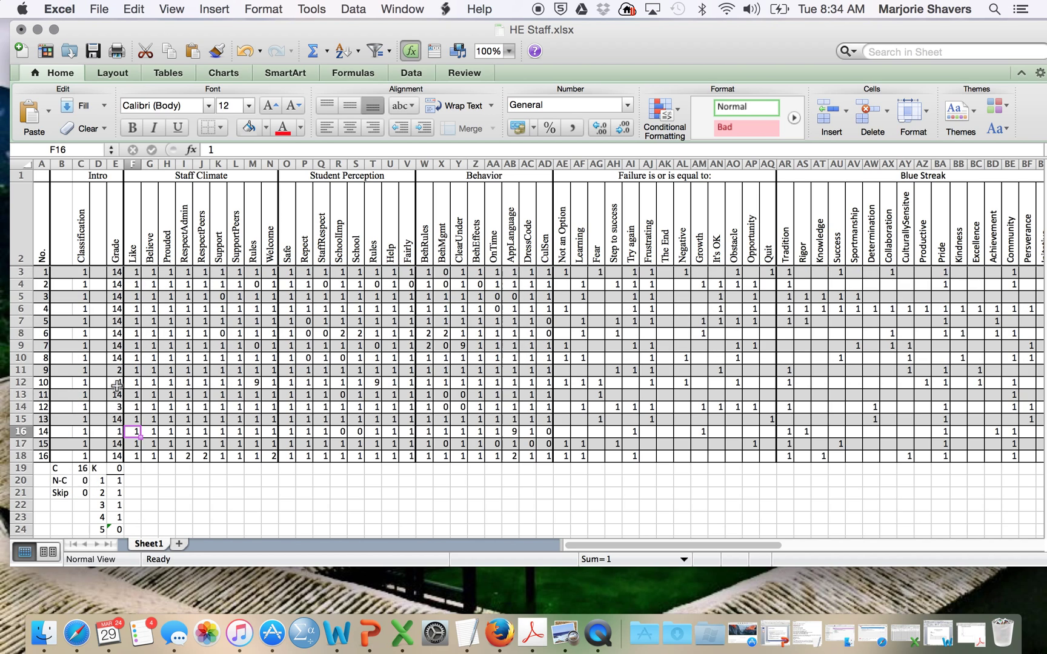
left_click(116, 272)
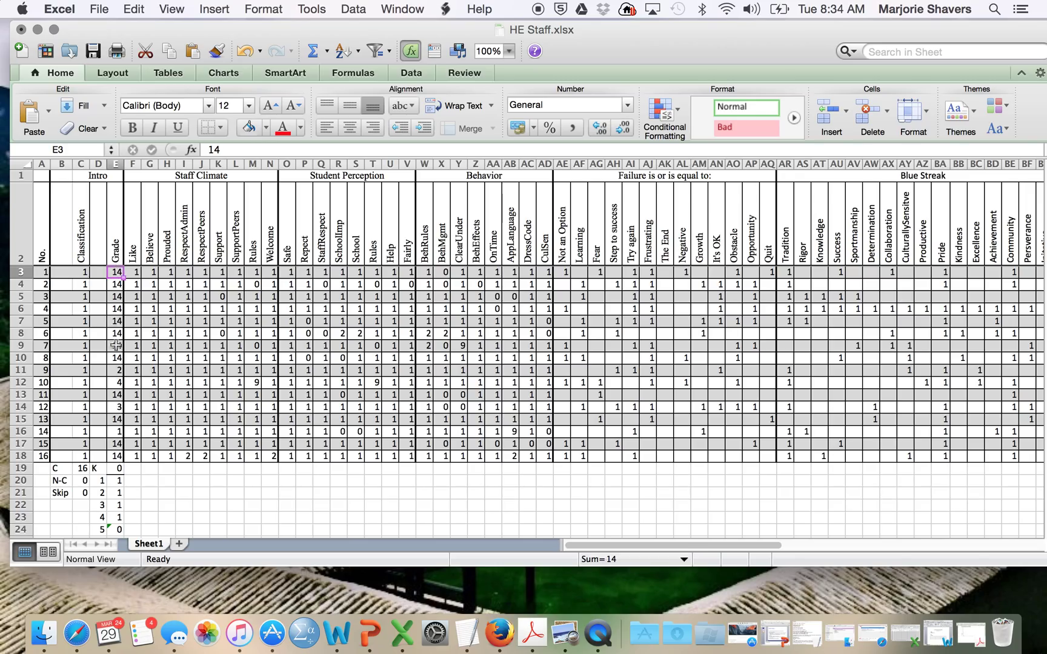
left_click(118, 458)
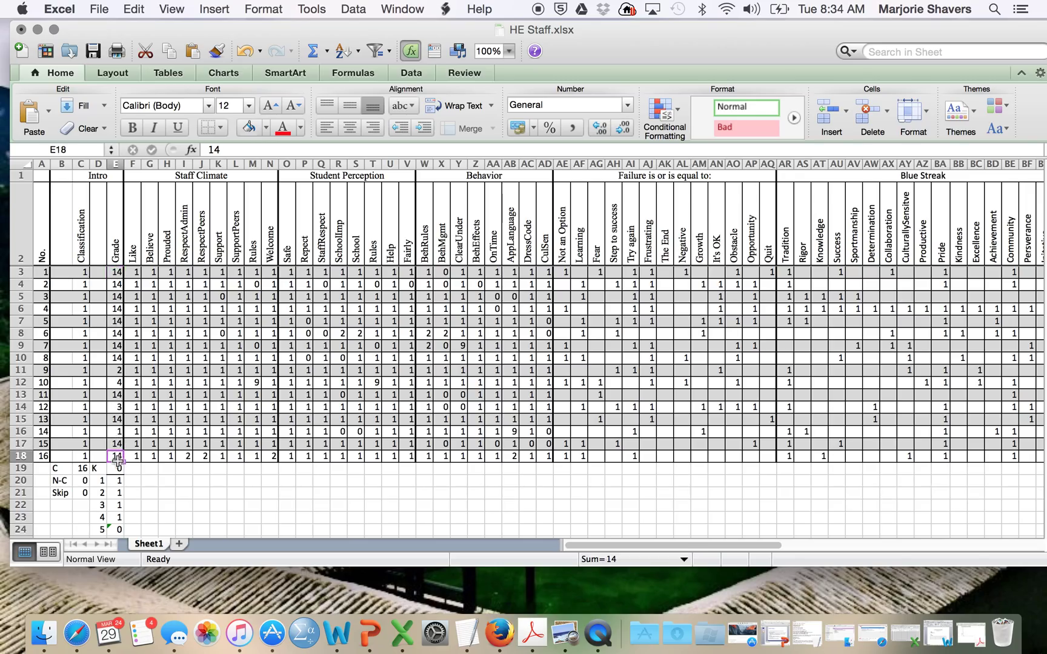
left_click(118, 469)
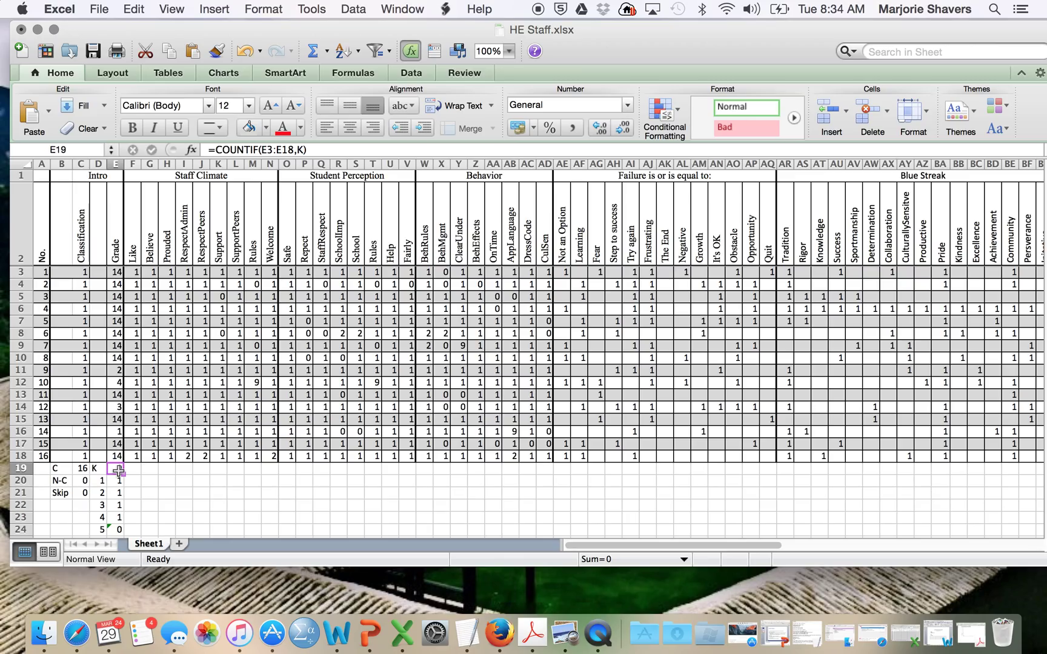
key("Down")
key("Down")
key("Down")
key("Down")
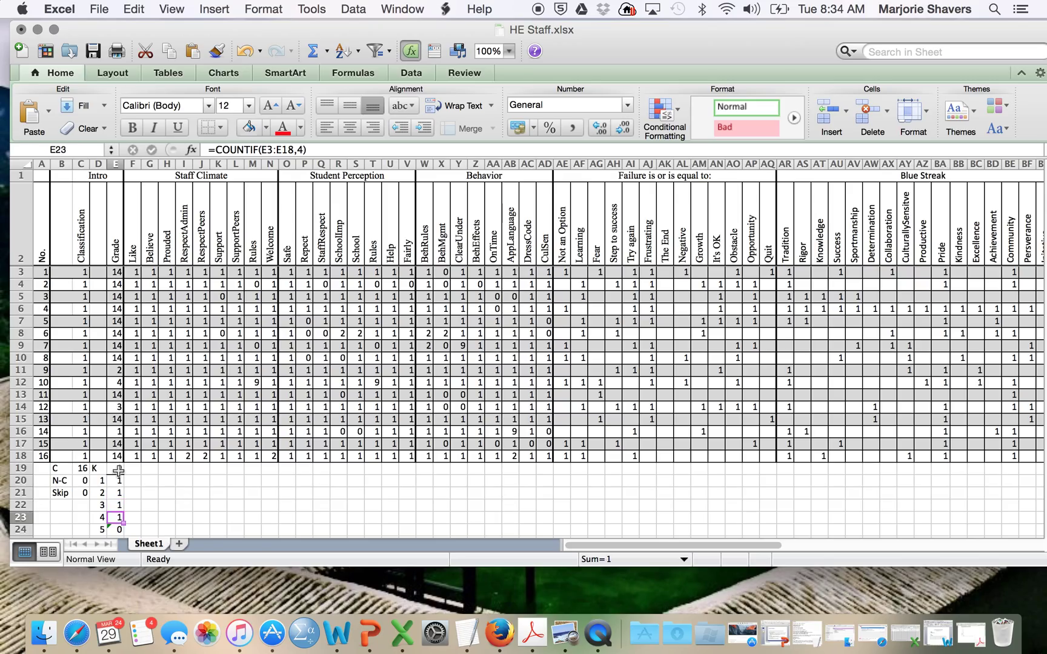
Step: Correct the COUNTIF range in cell E24 to E3:E18
key("Down")
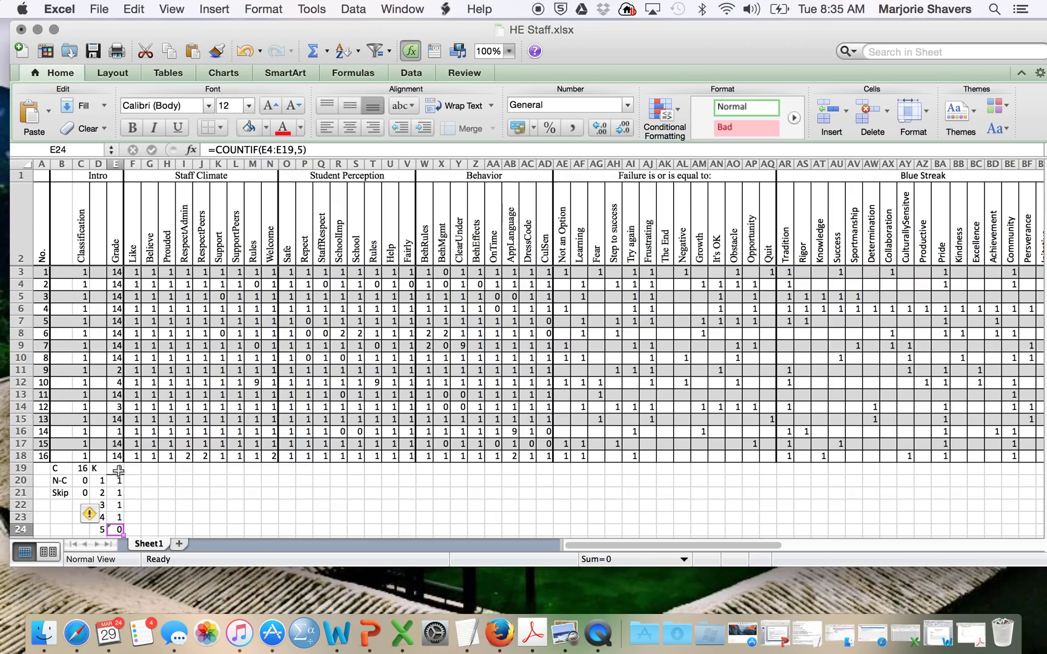
left_click(271, 149)
double_click(271, 150)
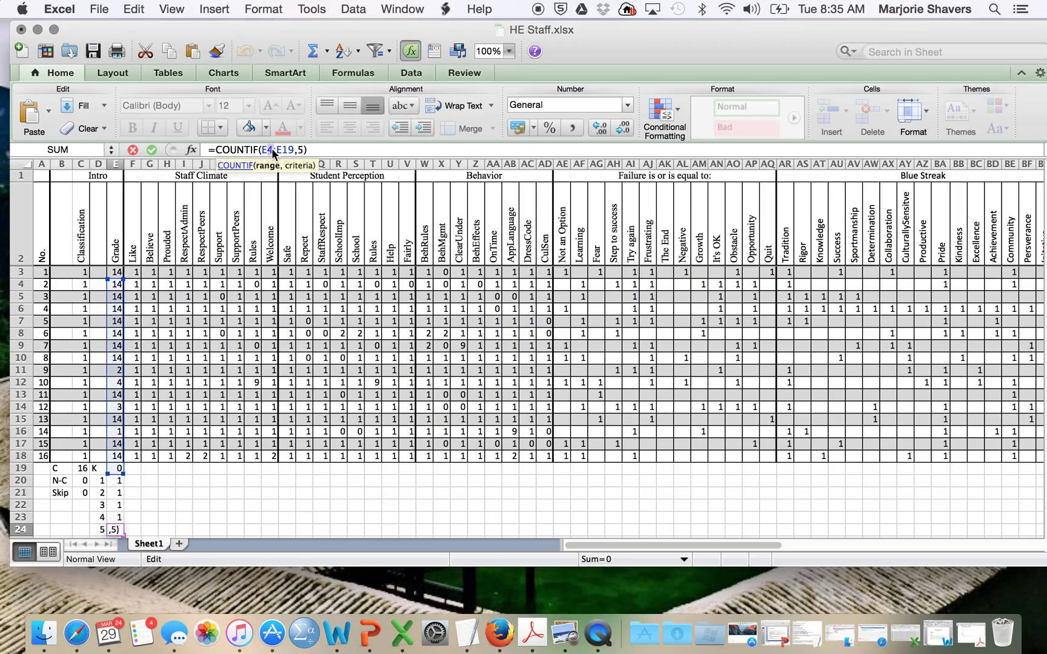
type("E3")
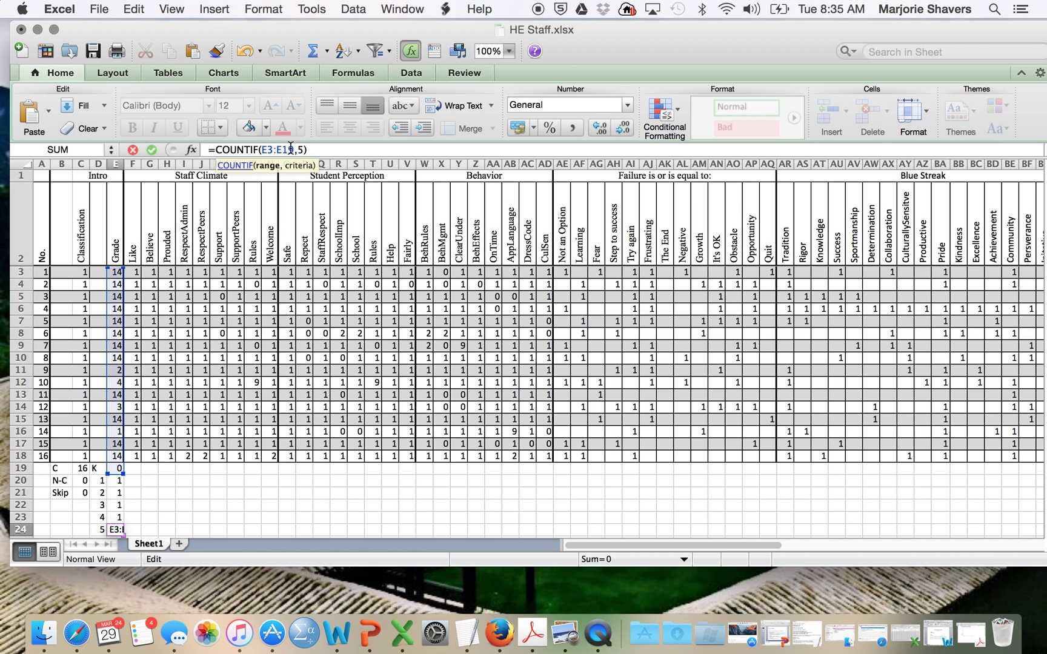
left_click_drag(291, 149, 295, 149)
type("8")
key("Return")
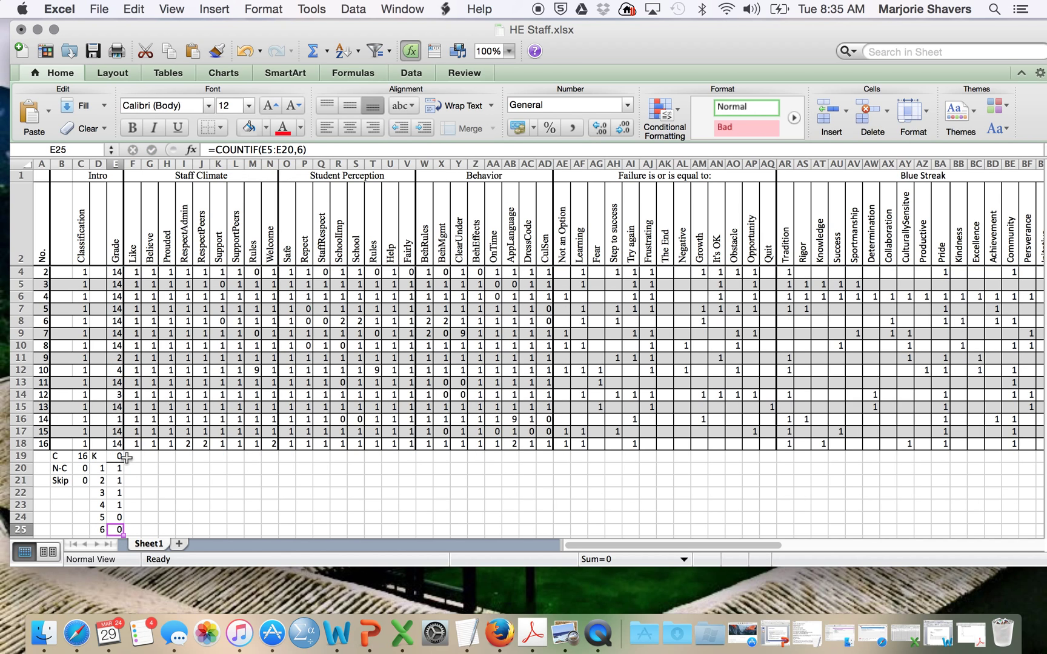
Step: Correct the COUNTIF range in cell E25 to E3:E18
left_click(267, 149)
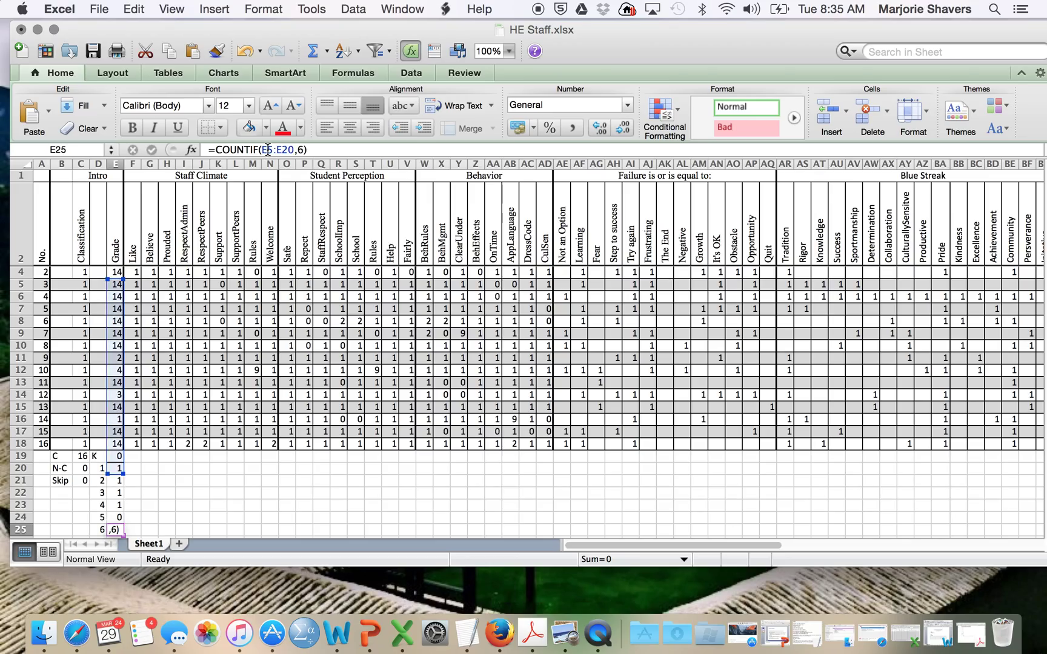
left_click(268, 149)
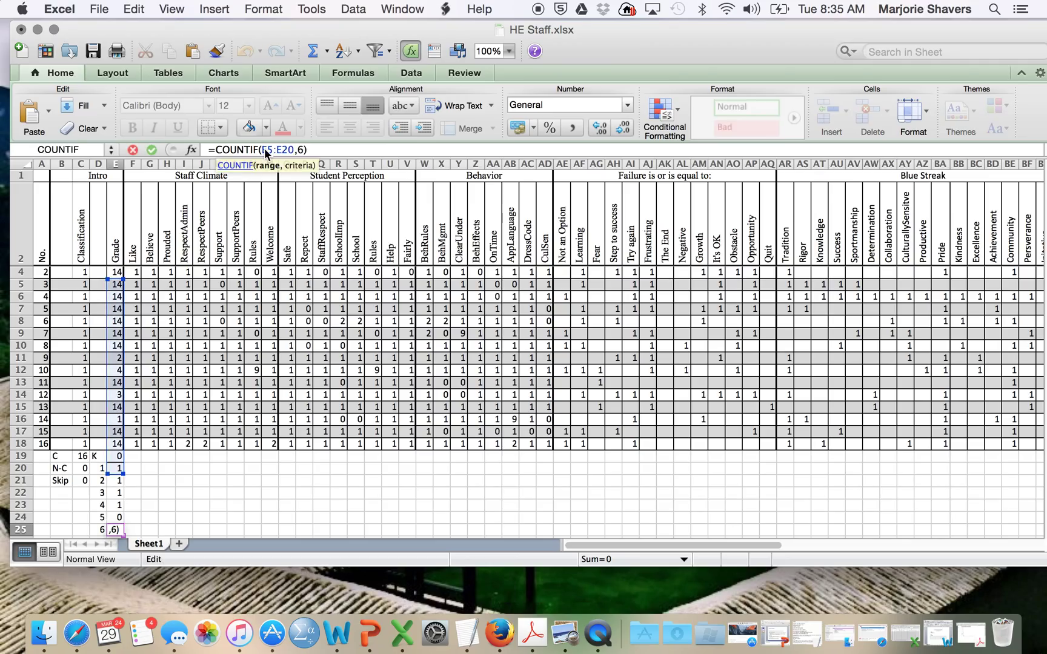
key("shift+Left")
type("3")
key("Right")
key("Right")
key("Right")
key("Right")
key("BackSpace")
key("BackSpace")
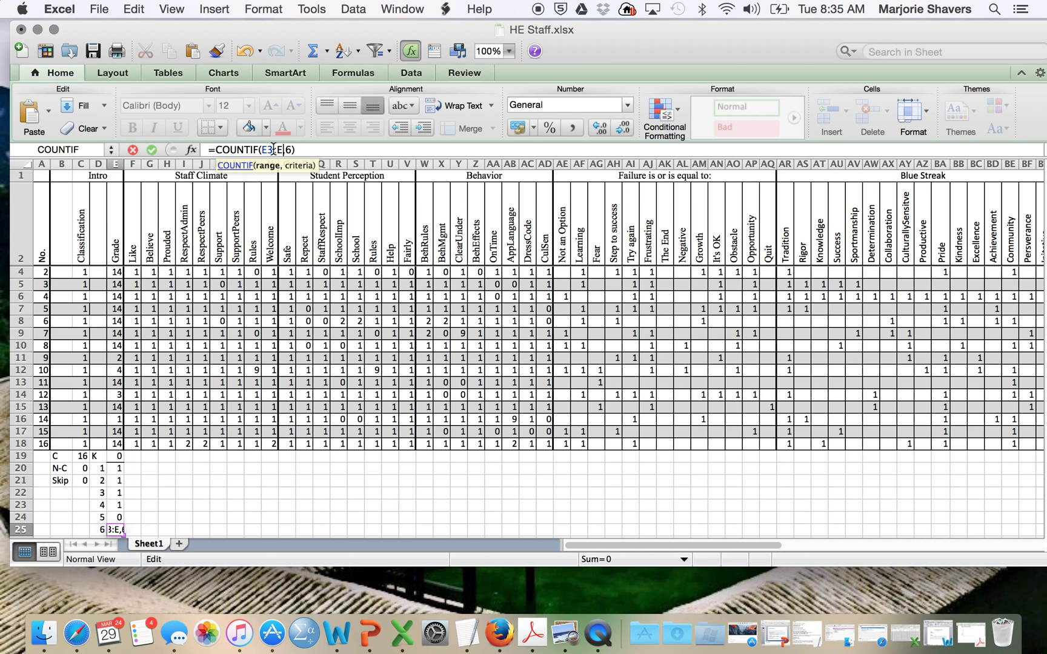
type("18")
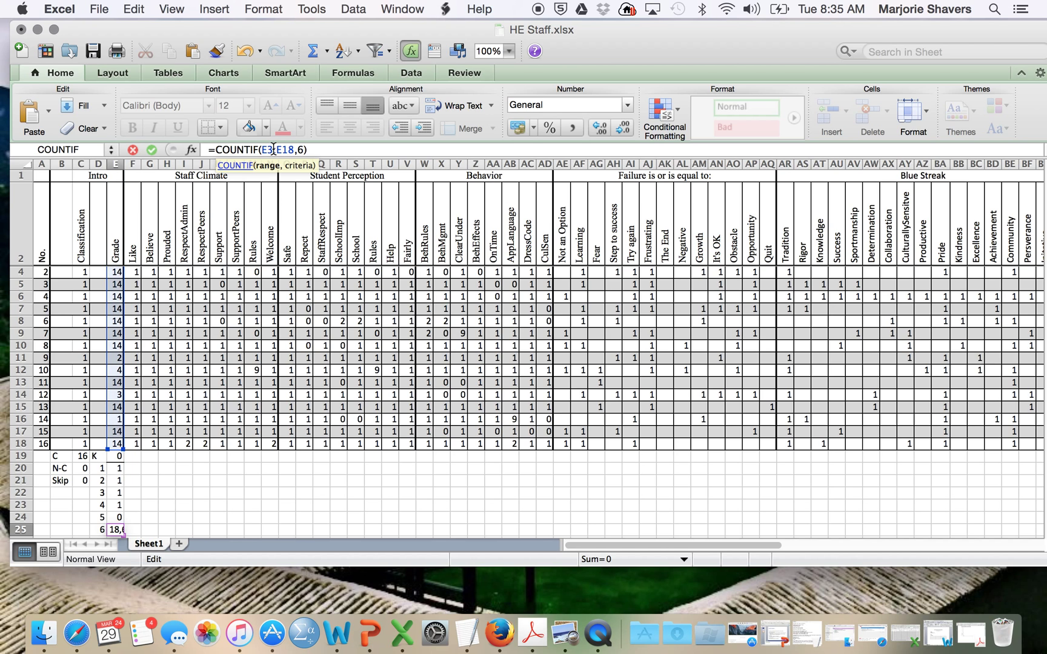
key("Return")
Step: Correct the COUNTIF range in cell E26, the grade 14 tally, to E3:E18
left_click(271, 150)
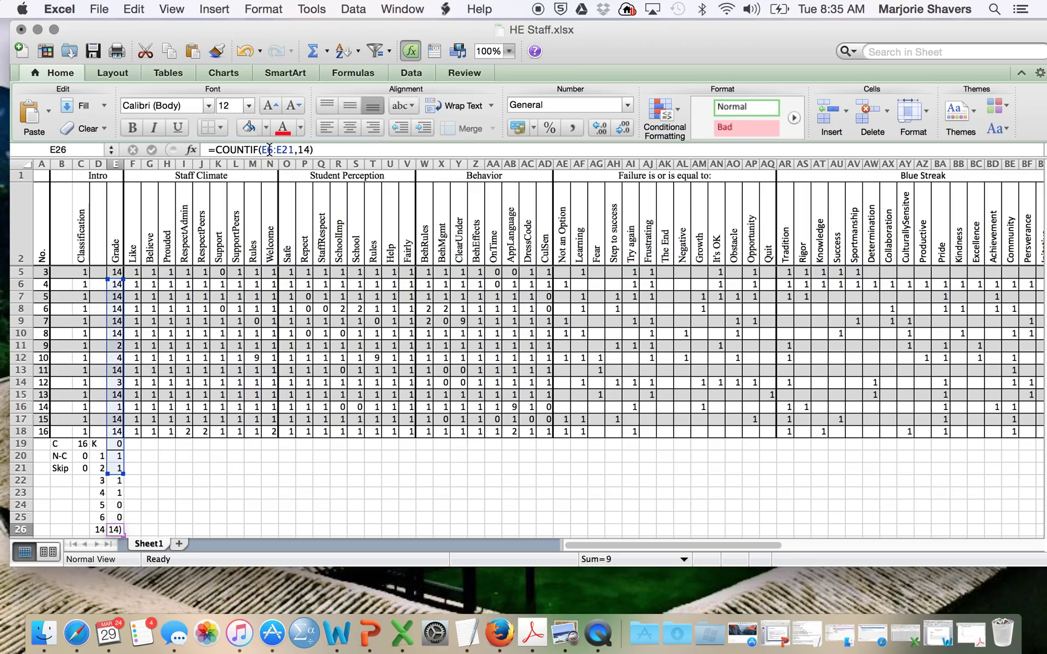
left_click(267, 150)
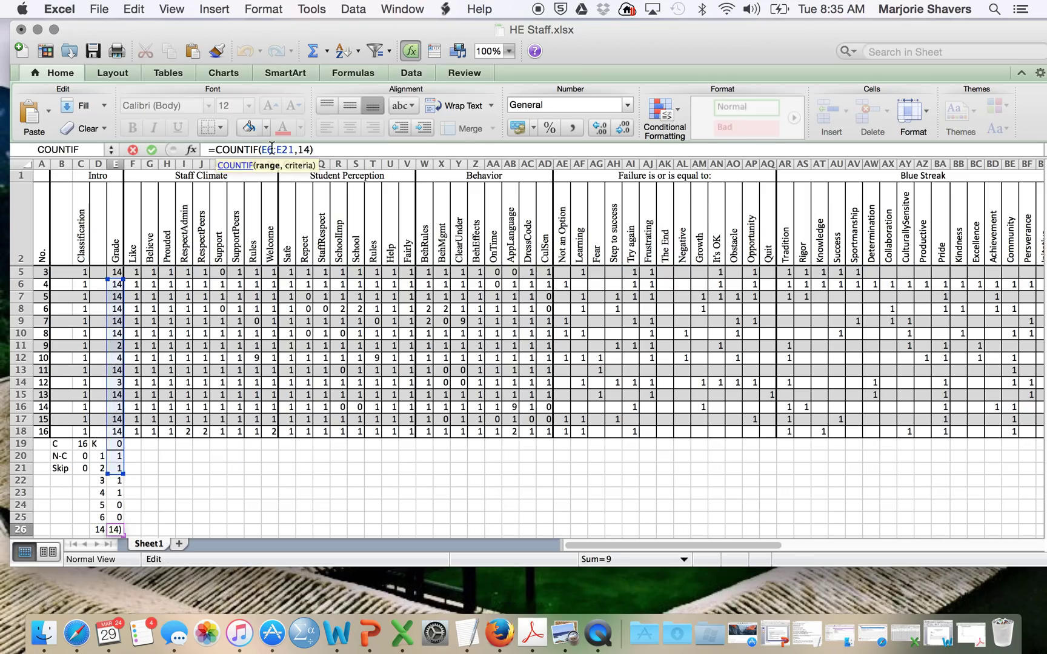
type("3")
left_click_drag(281, 150, 292, 150)
type("18")
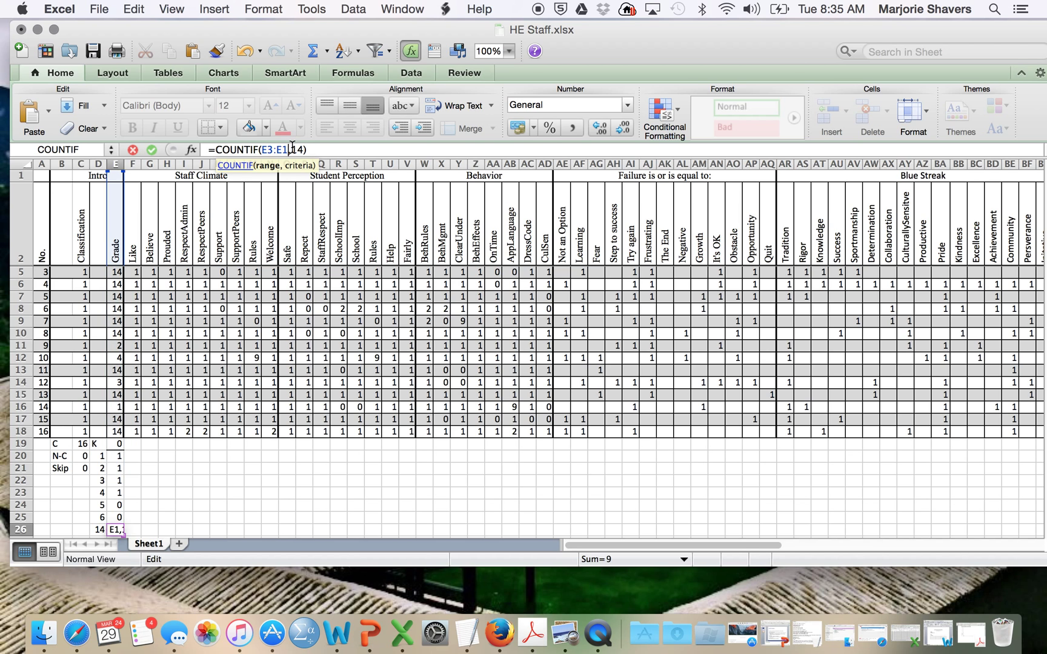
key("Return")
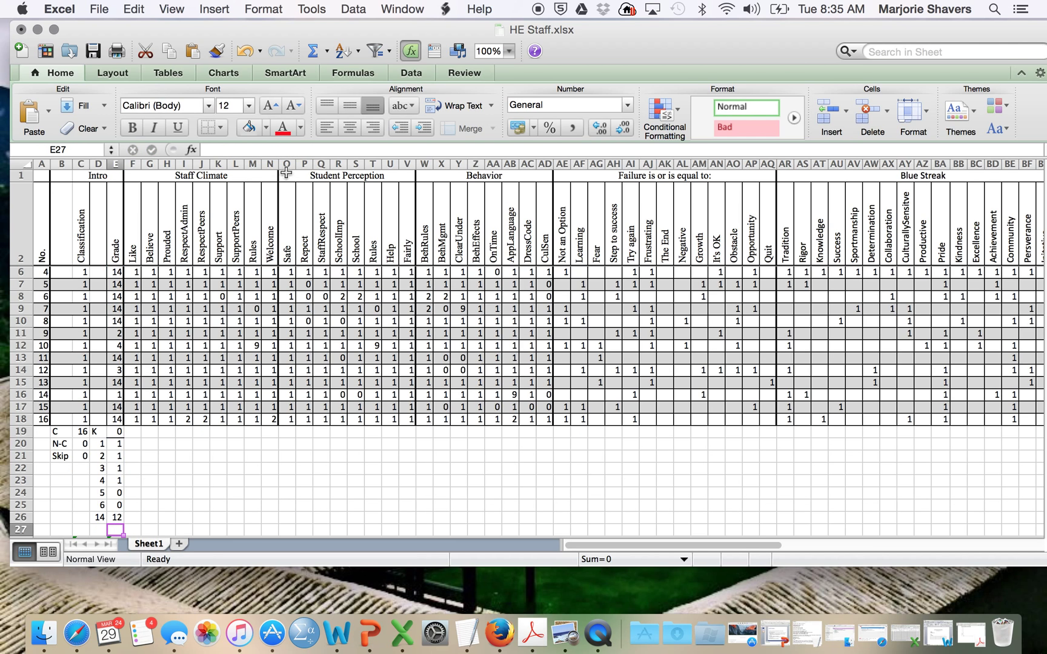
Step: Check the COUNTIF formula in E26 and the Grade column total in E28
left_click(121, 515)
scroll(120, 515, "down", 2)
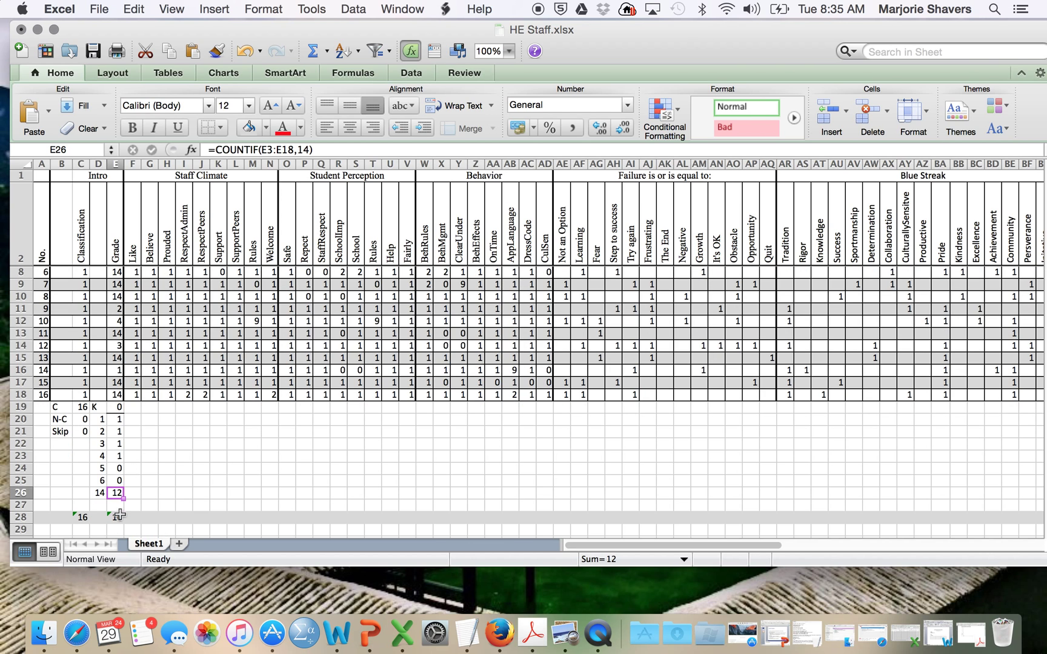
left_click(115, 517)
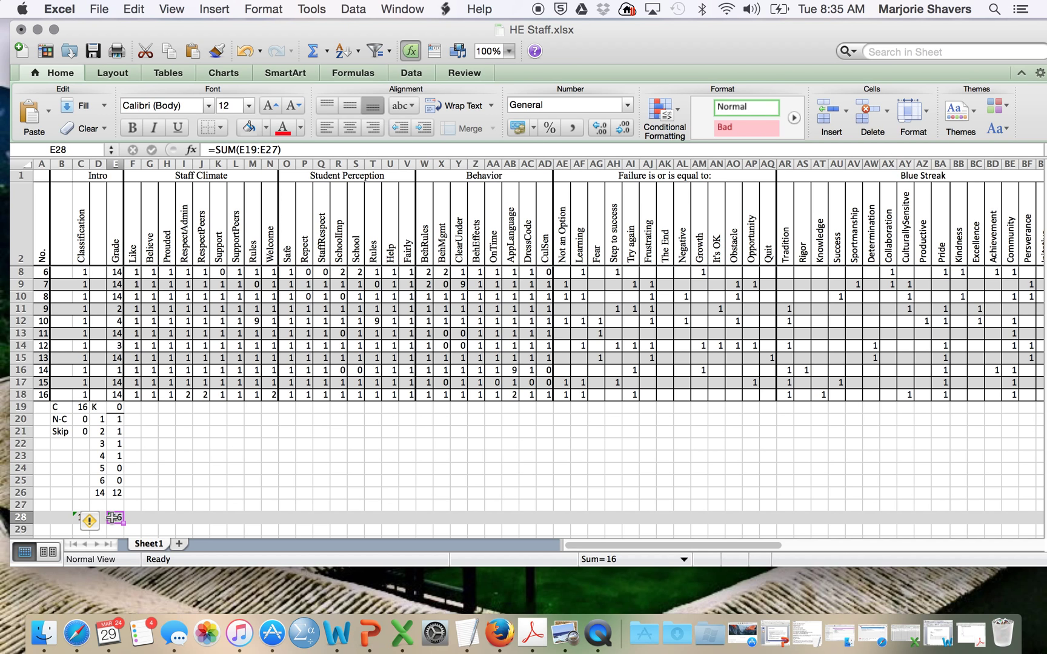
Step: Insert a blank column between the Grade and Like columns
scroll(143, 431, "up", 5)
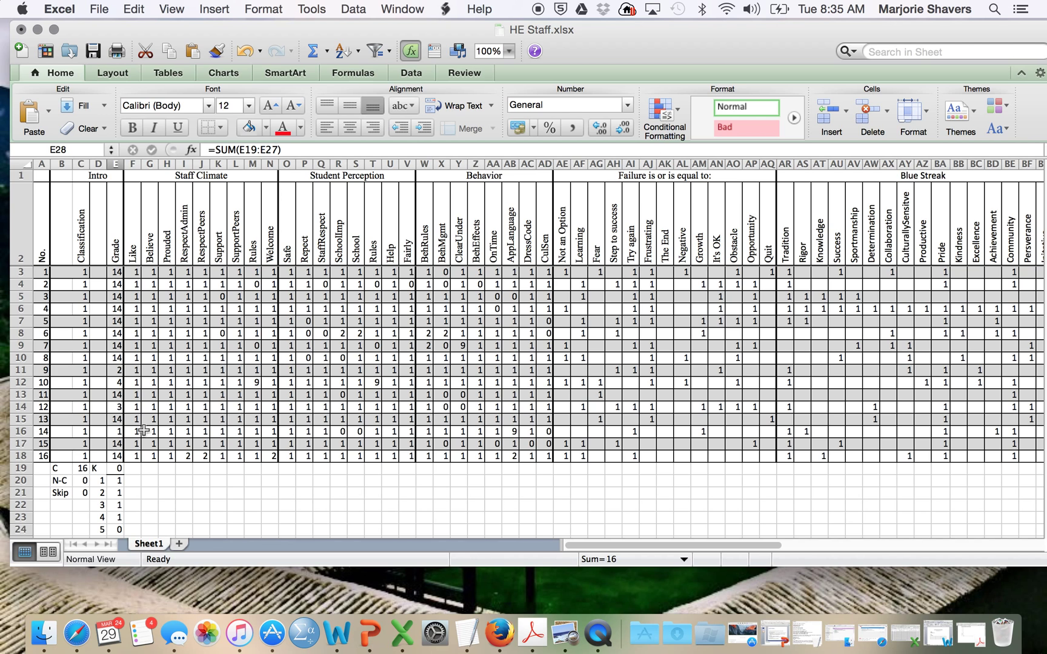
left_click(135, 164)
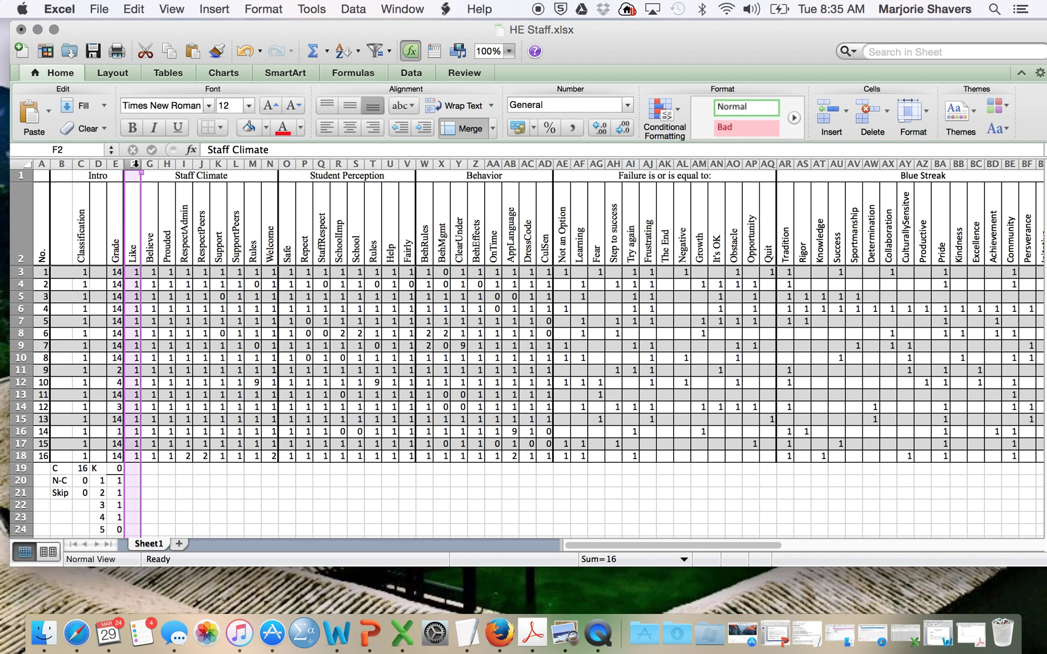
left_click(211, 8)
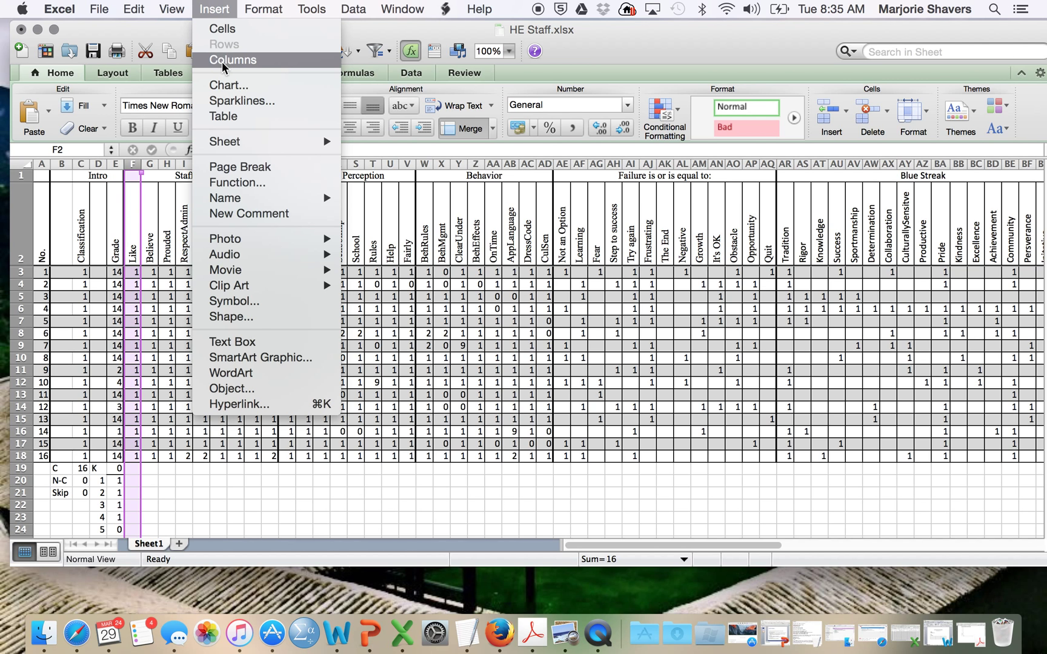
left_click(222, 61)
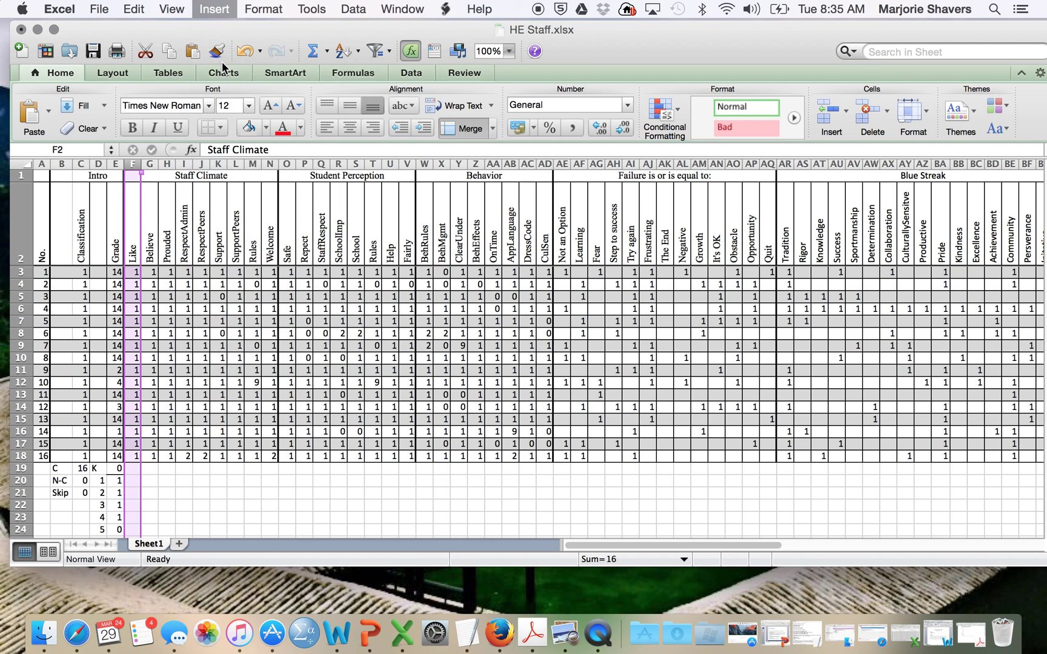
Step: Enter the labels Yes, No and Skip in F19:F21 and widen column F slightly to fit them
left_click(135, 470)
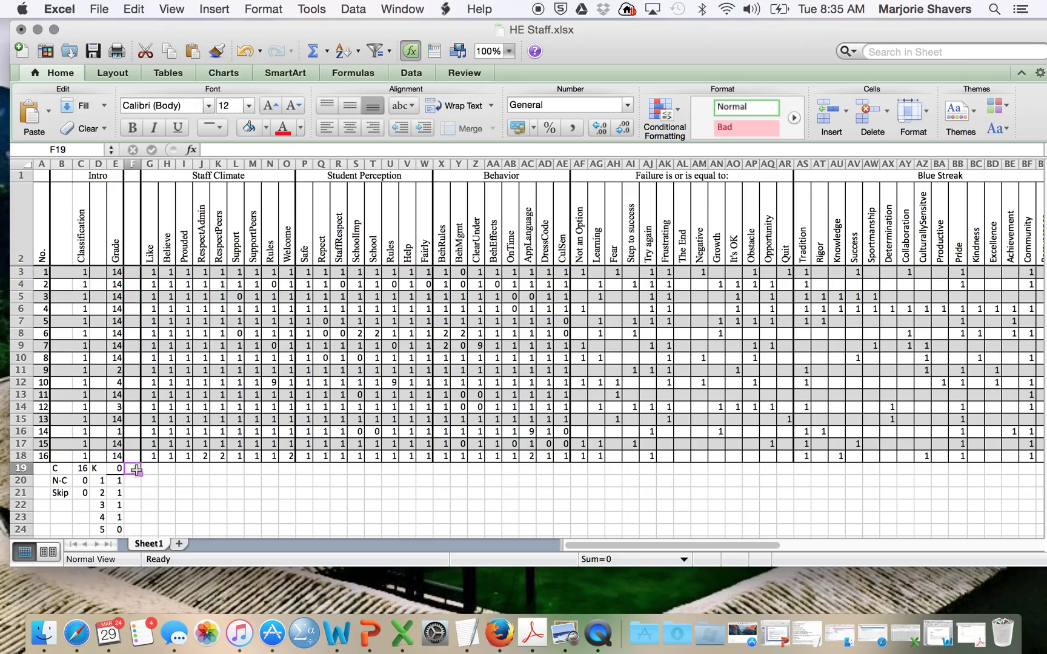
type("Yes")
key("Return")
type("No")
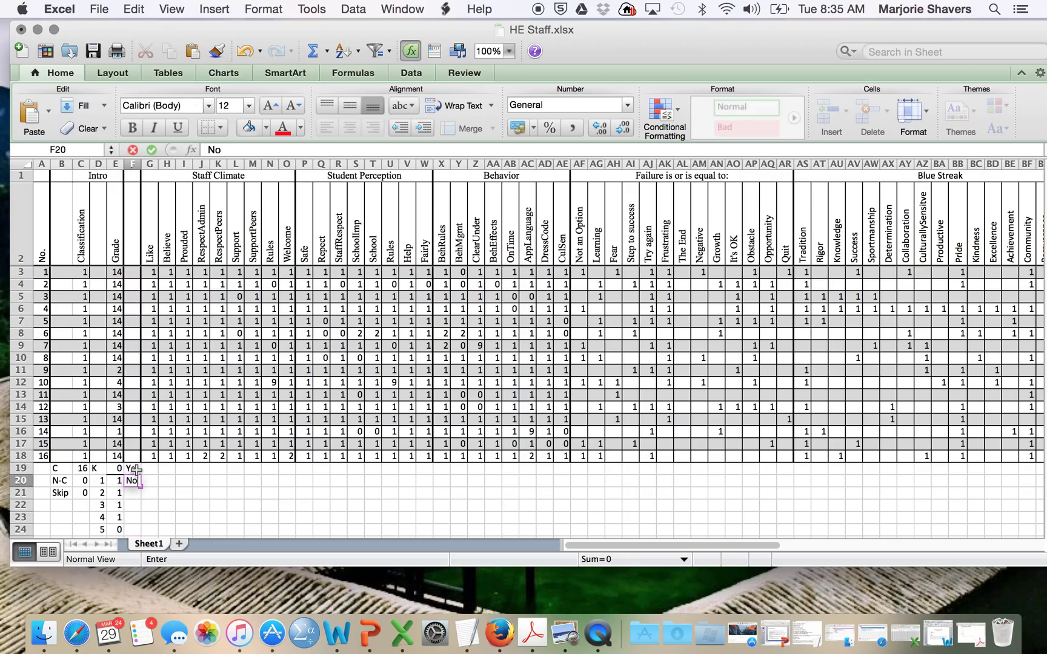
key("Return")
type("S")
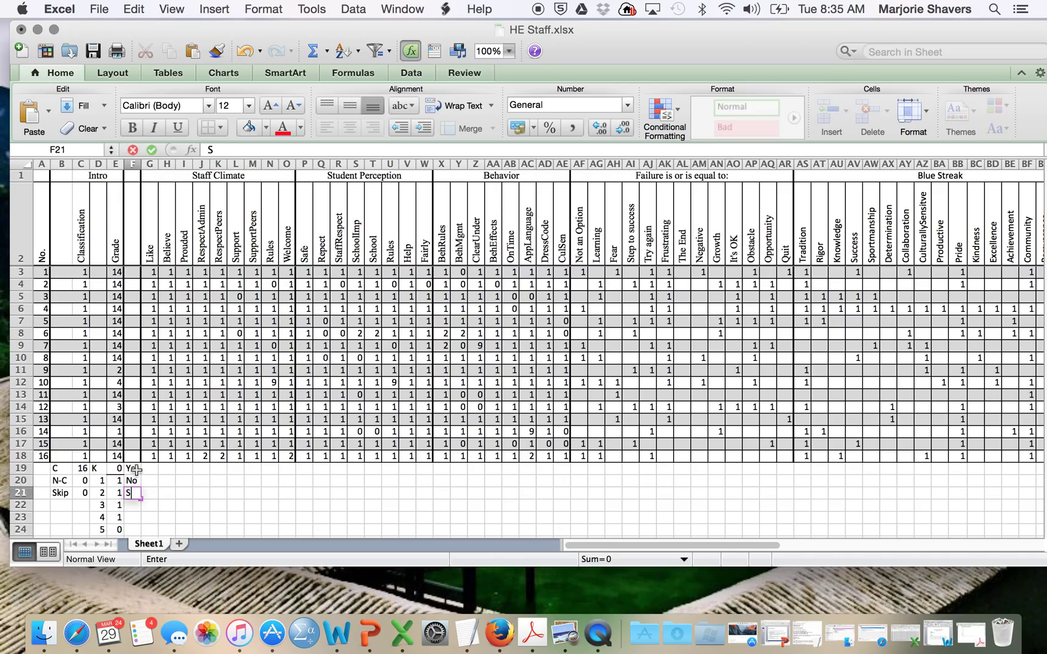
type("kip")
left_click(146, 469)
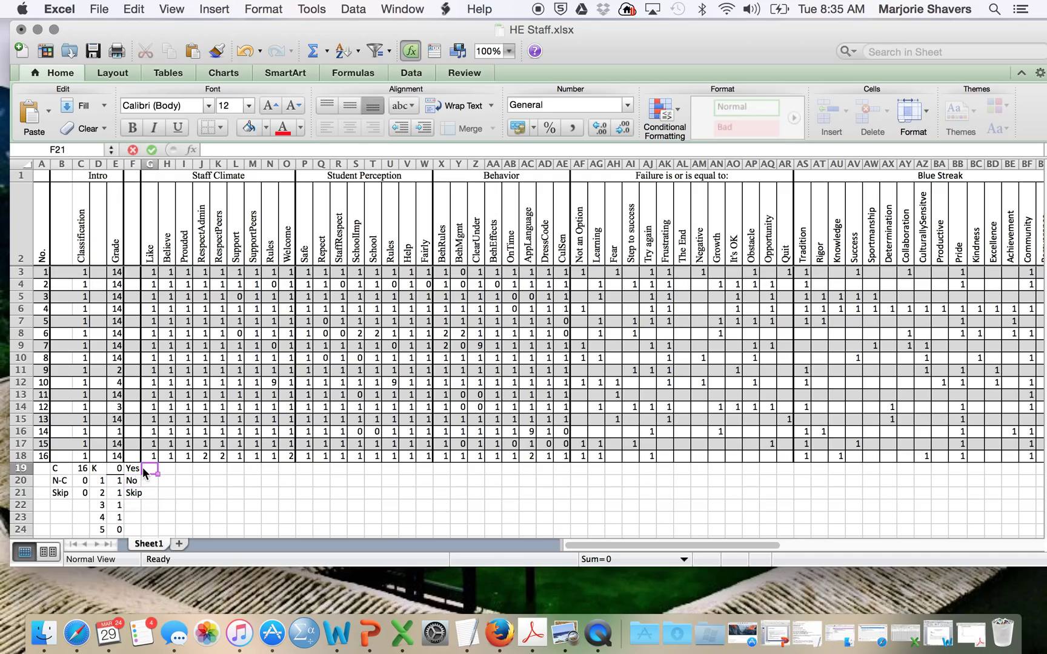
left_click_drag(140, 167, 146, 167)
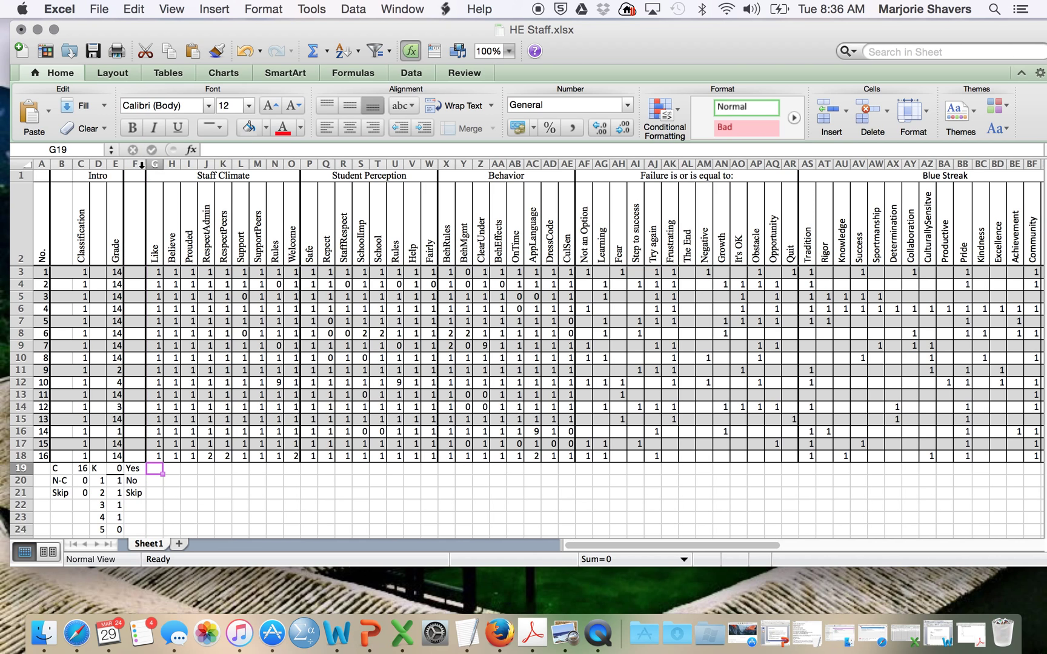
Step: Count the Yes responses for Like in G19 with =countif(G3:G18,1)
scroll(174, 532, "down", 2)
scroll(173, 533, "down", 2)
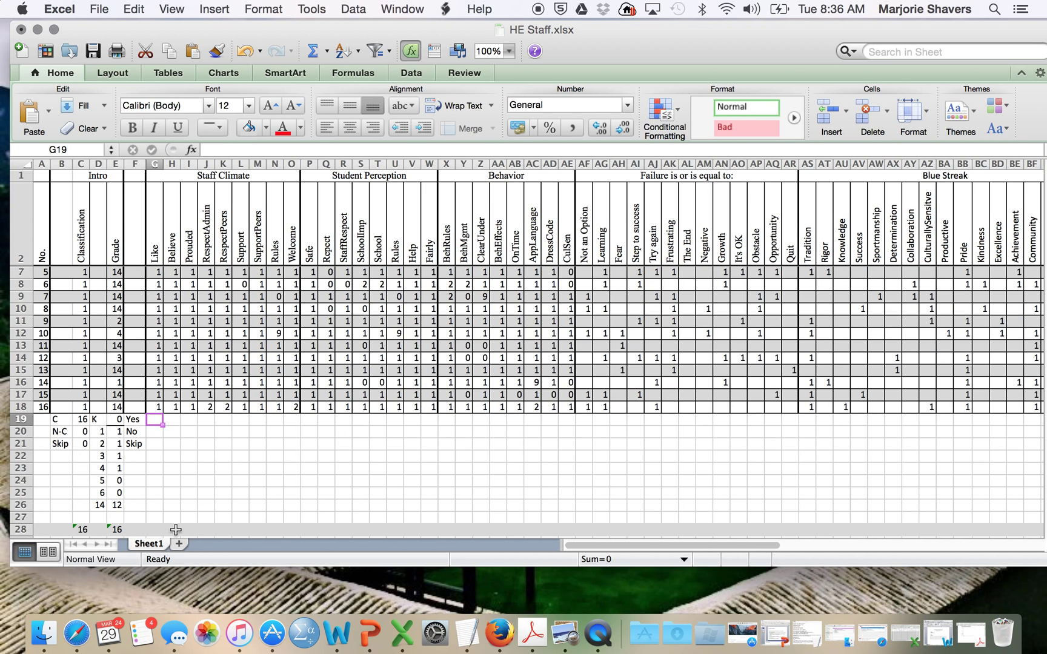
type("=cou")
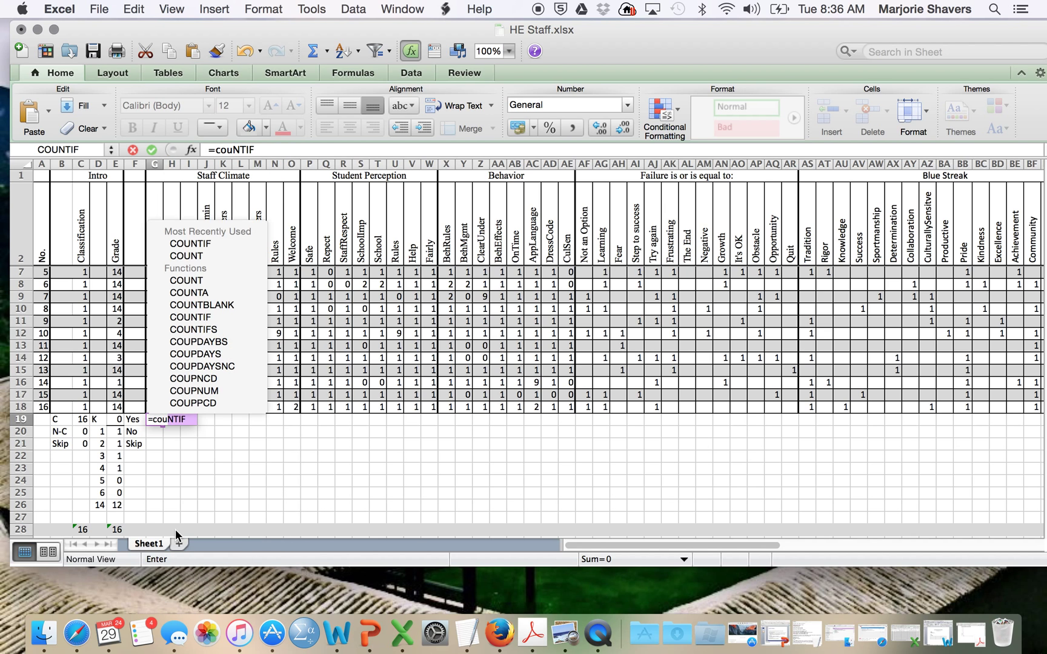
type("ntif")
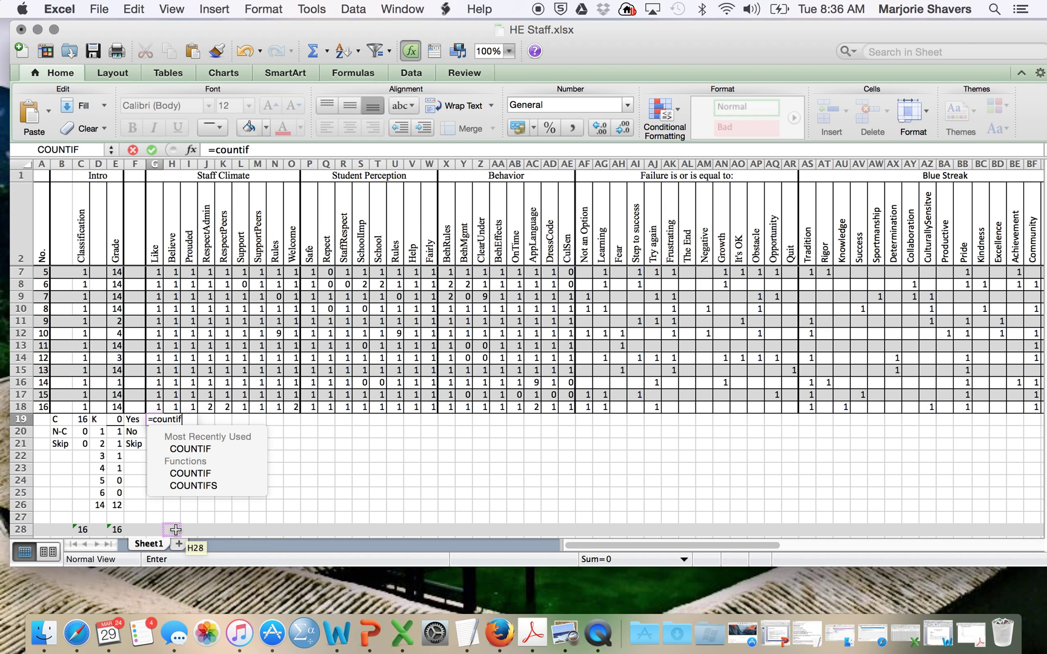
type("(")
scroll(161, 362, "up", 4)
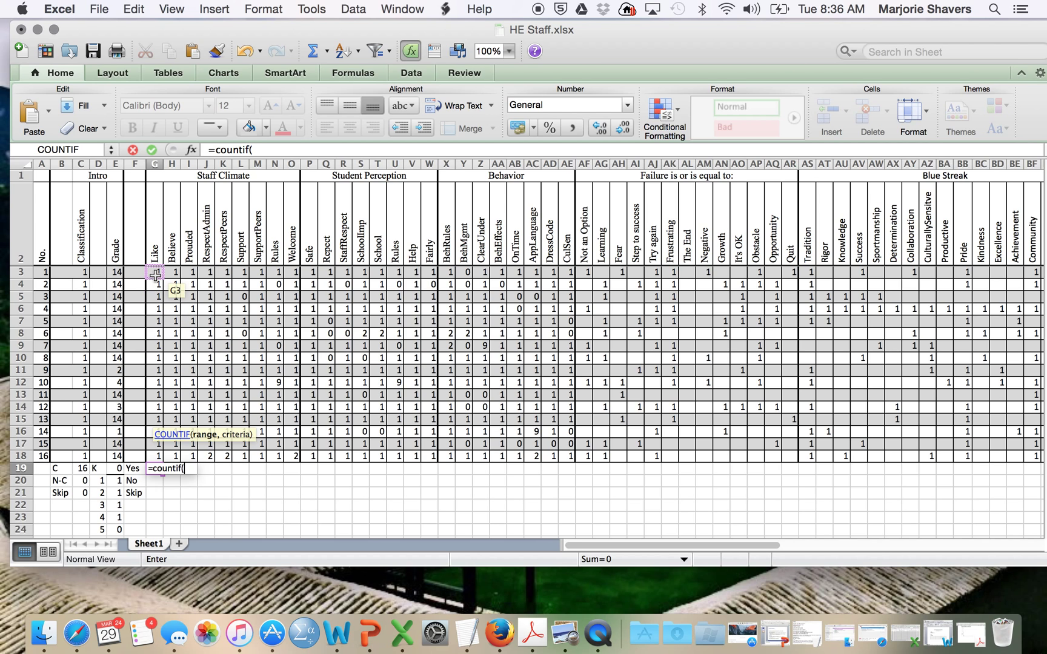
left_click_drag(155, 274, 157, 460)
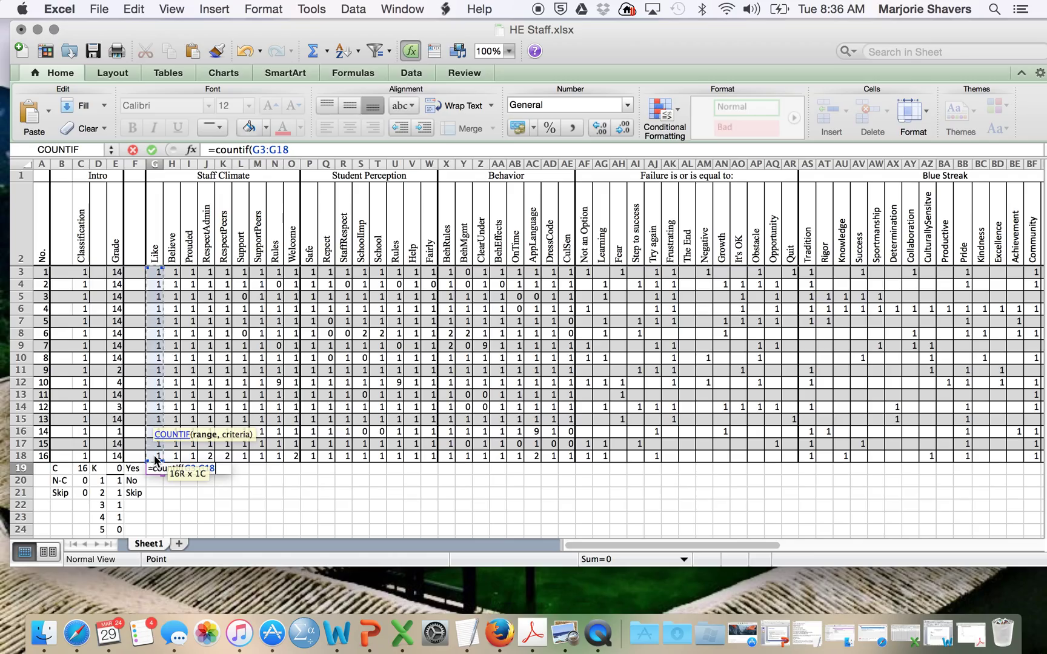
type(",1")
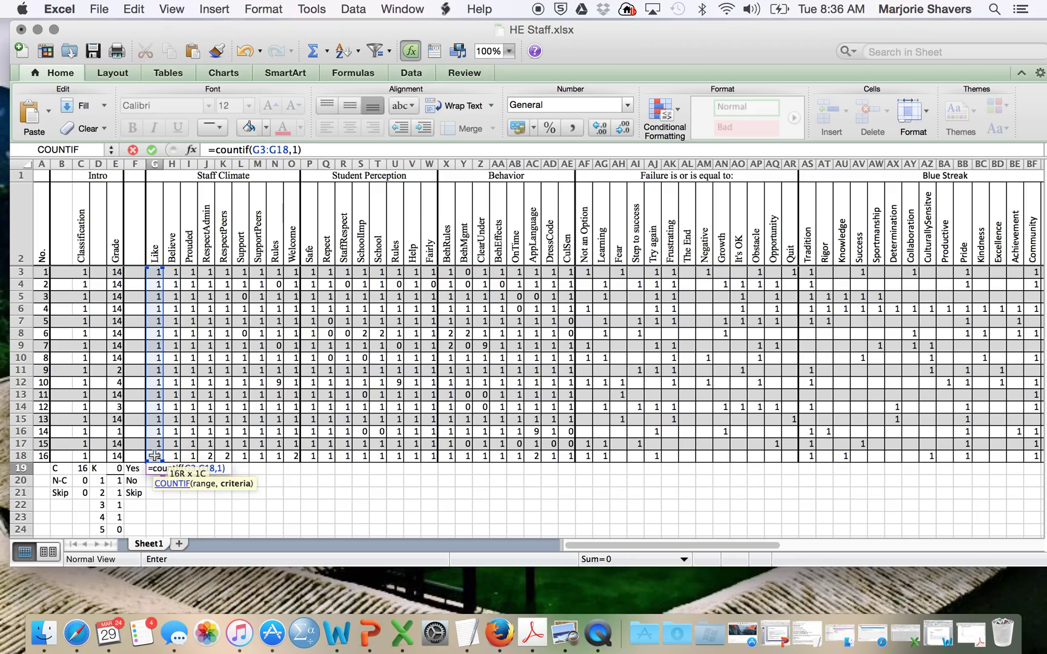
key("Return")
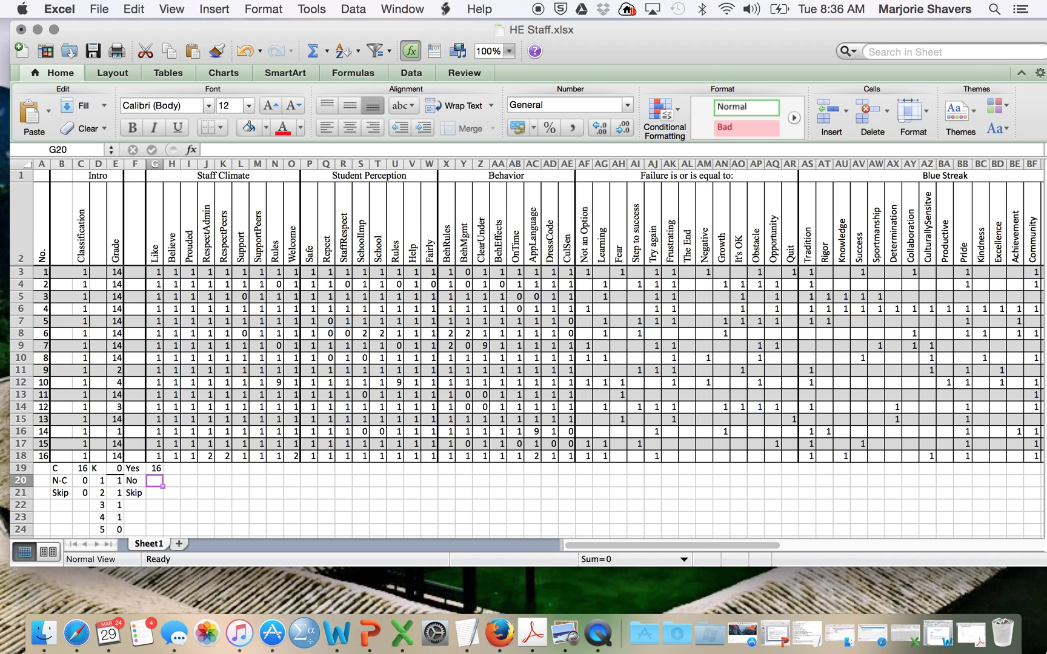
Step: Switch to HES Staff.pdf in Acrobat, review the Staff Climate and Student Perception survey items, and return to the Excel sheet
left_click(936, 636)
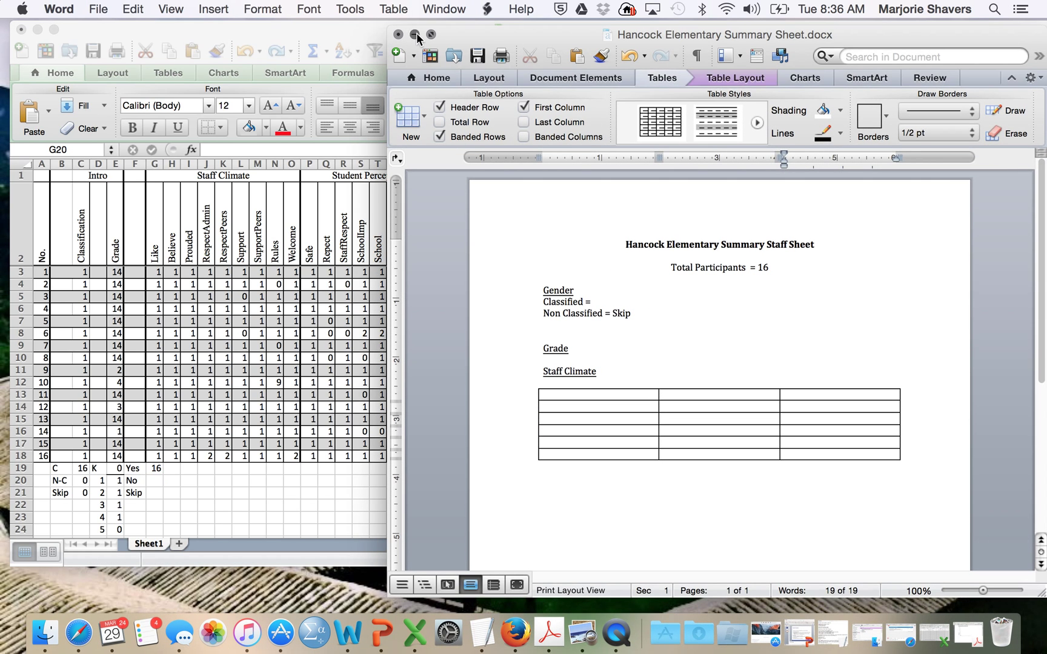
left_click(415, 34)
left_click(950, 643)
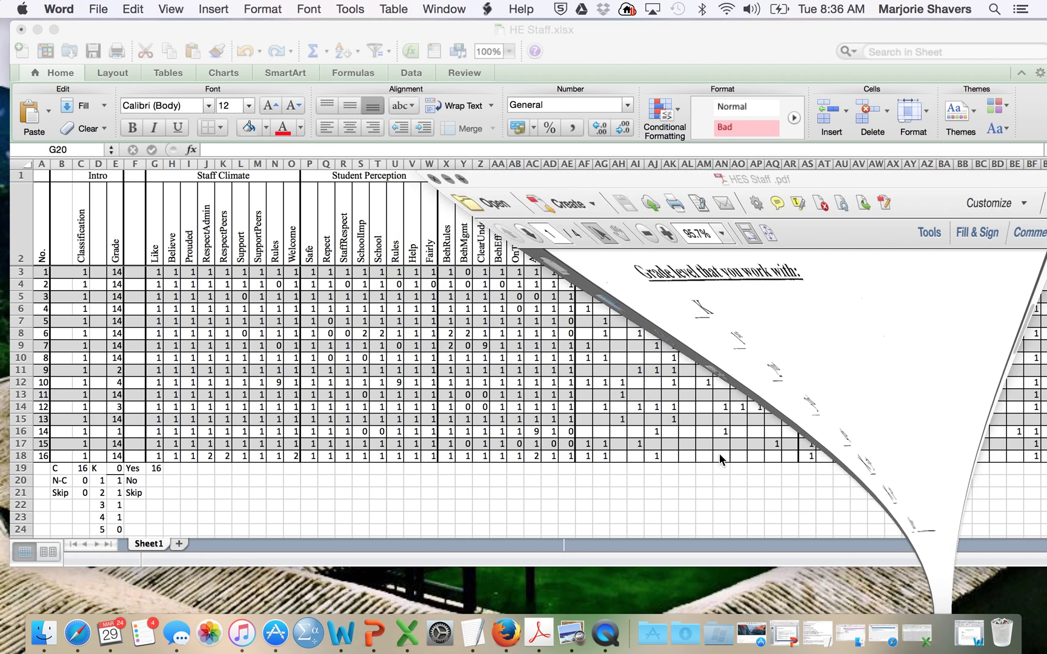
scroll(628, 404, "down", 10)
scroll(631, 399, "down", 10)
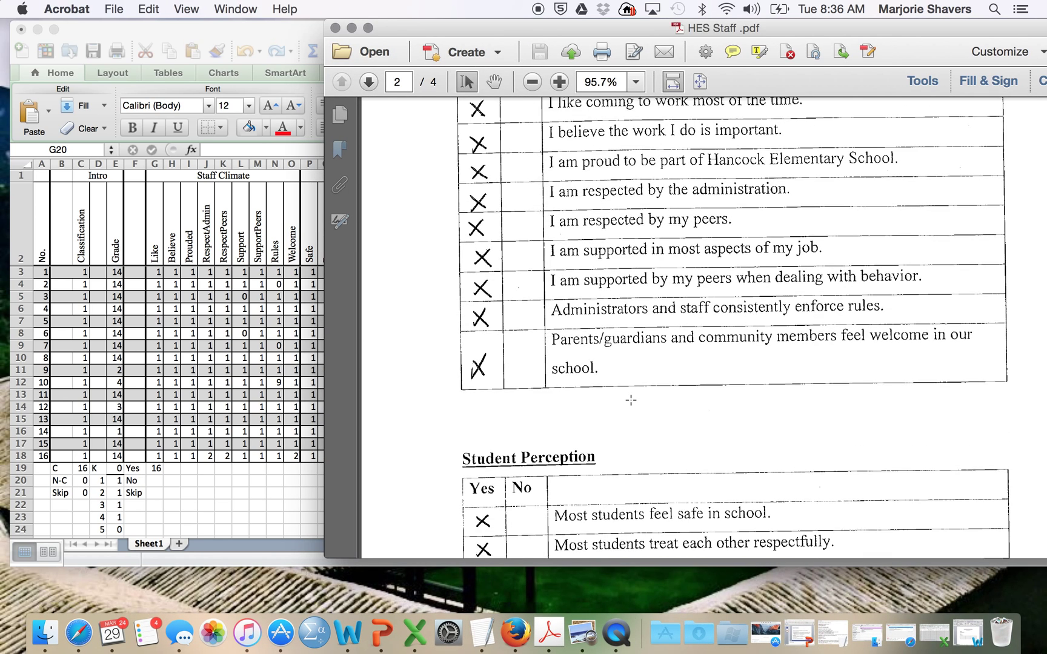
scroll(631, 400, "down", 5)
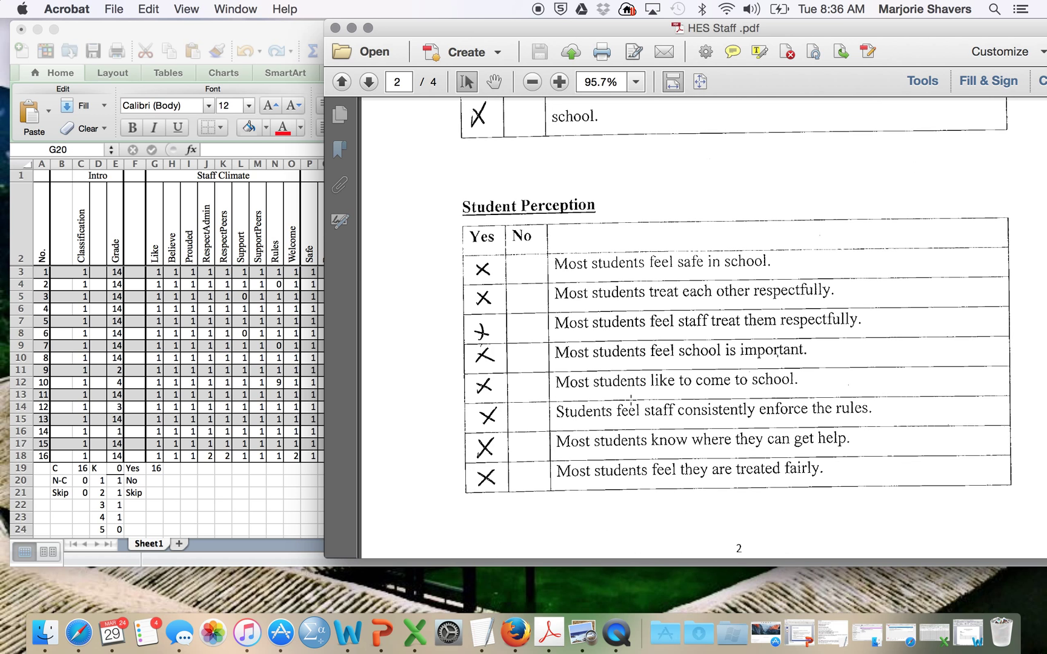
left_click(352, 28)
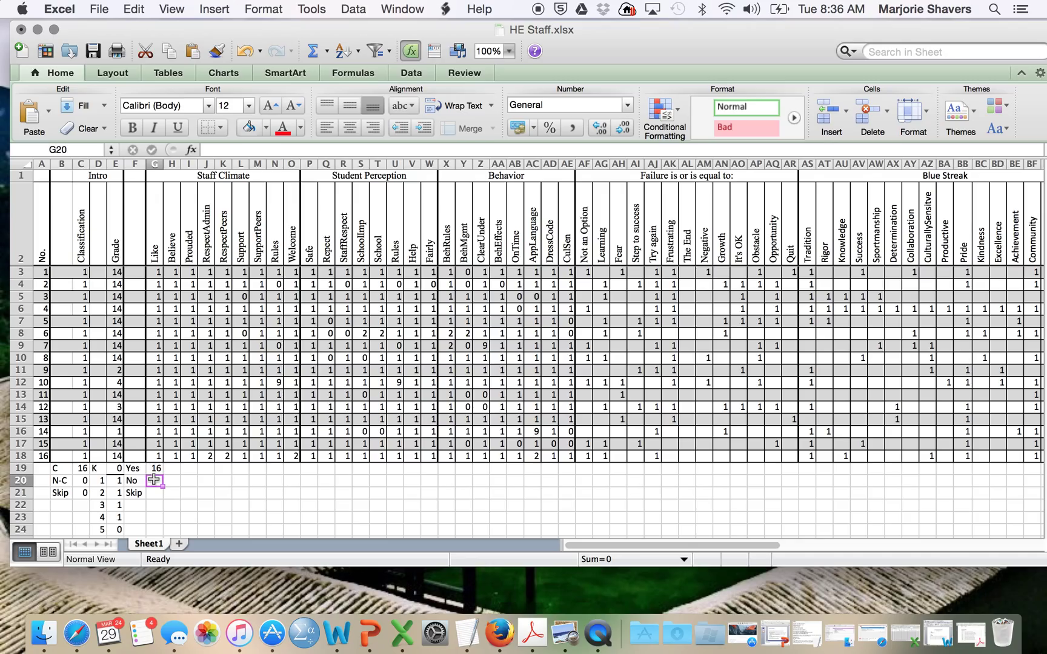
Step: Count the No responses for Like in G20 with =countif(G3:G18,0)
type("=")
left_click(154, 271)
type("countiF")
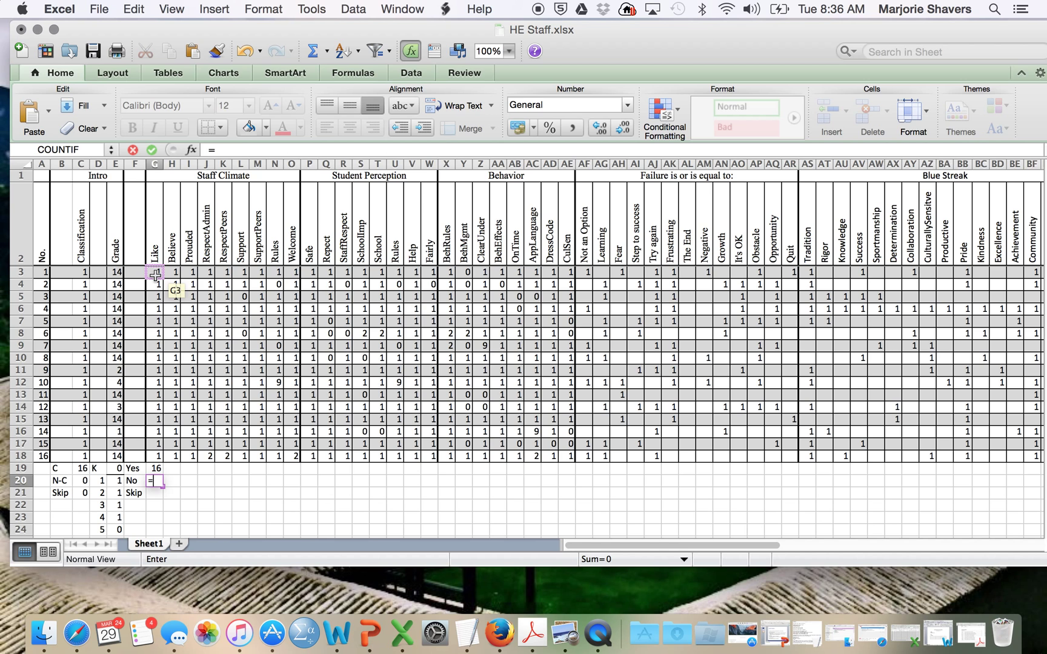
key("BackSpace")
type("countic")
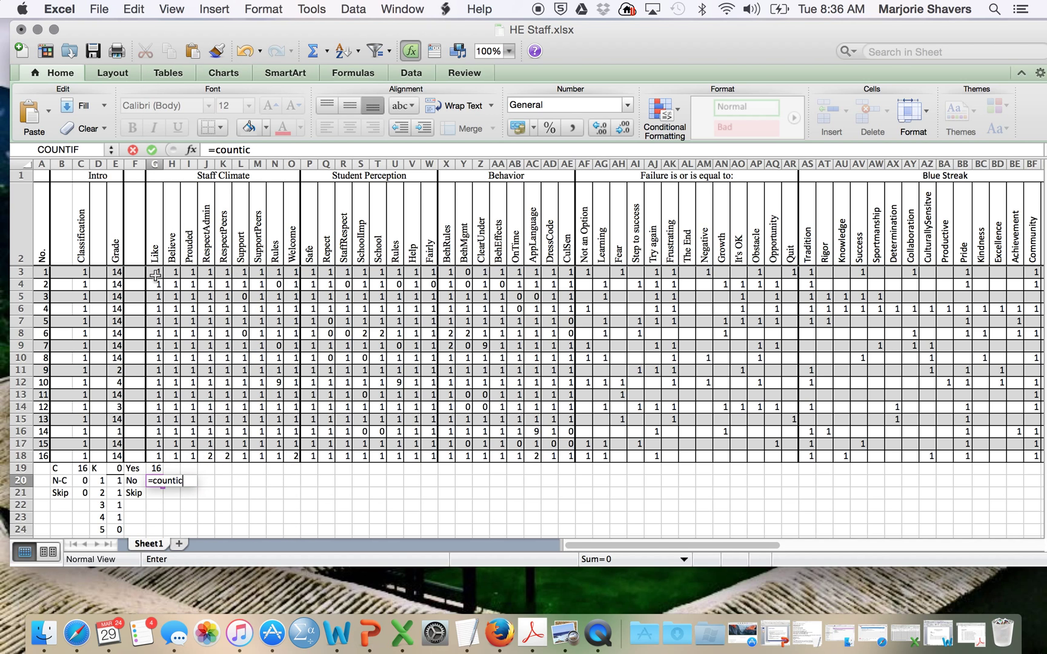
key("BackSpace")
type("f(")
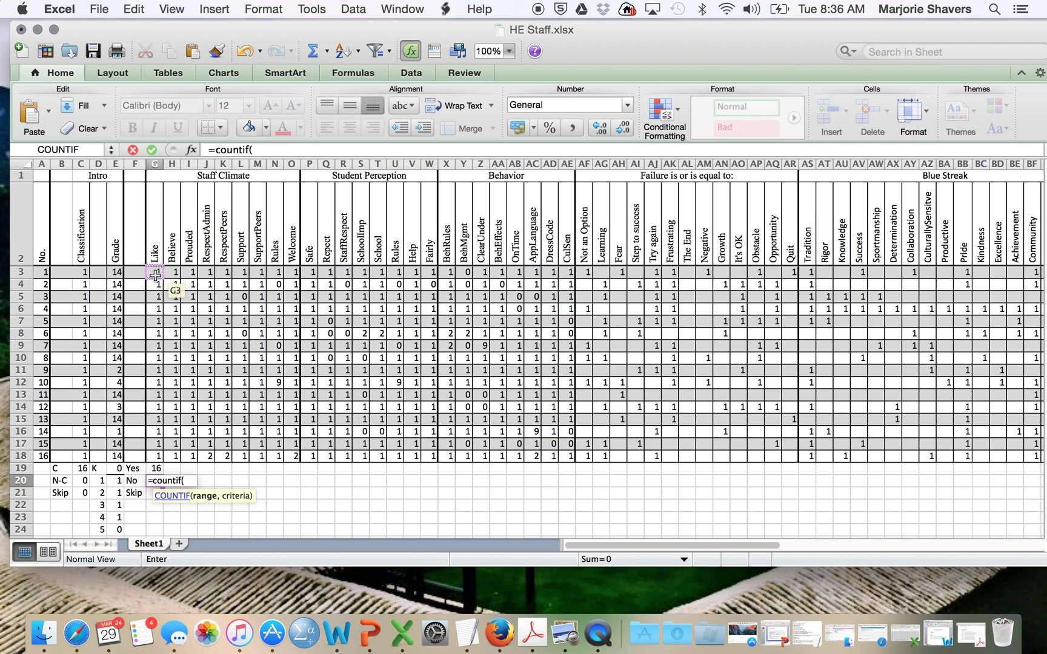
left_click_drag(157, 274, 162, 455)
type(",")
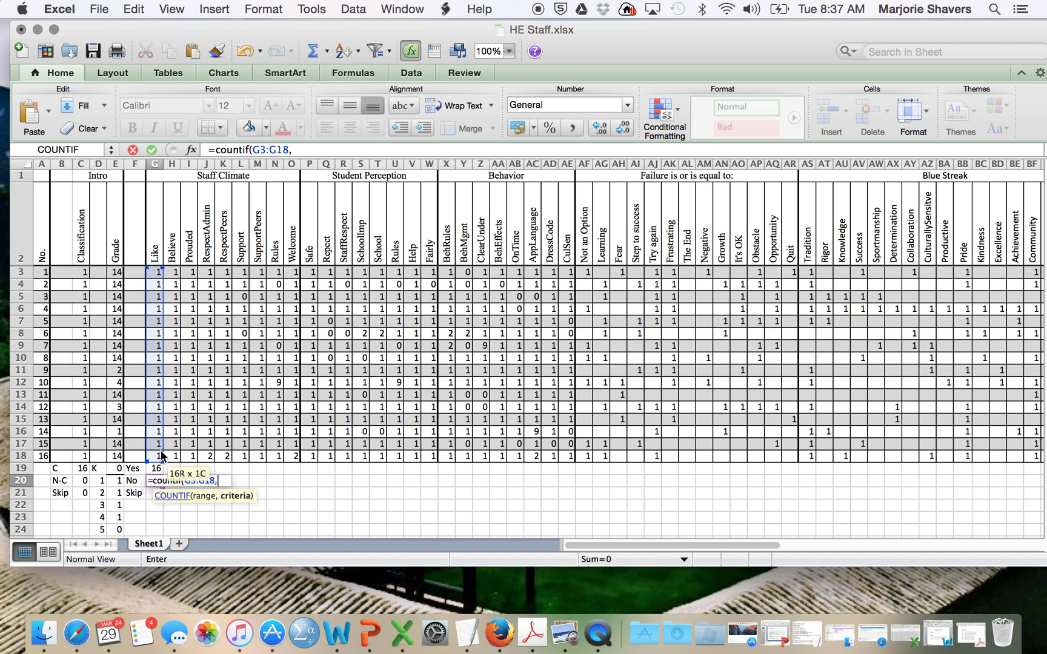
type("0")
key("Return")
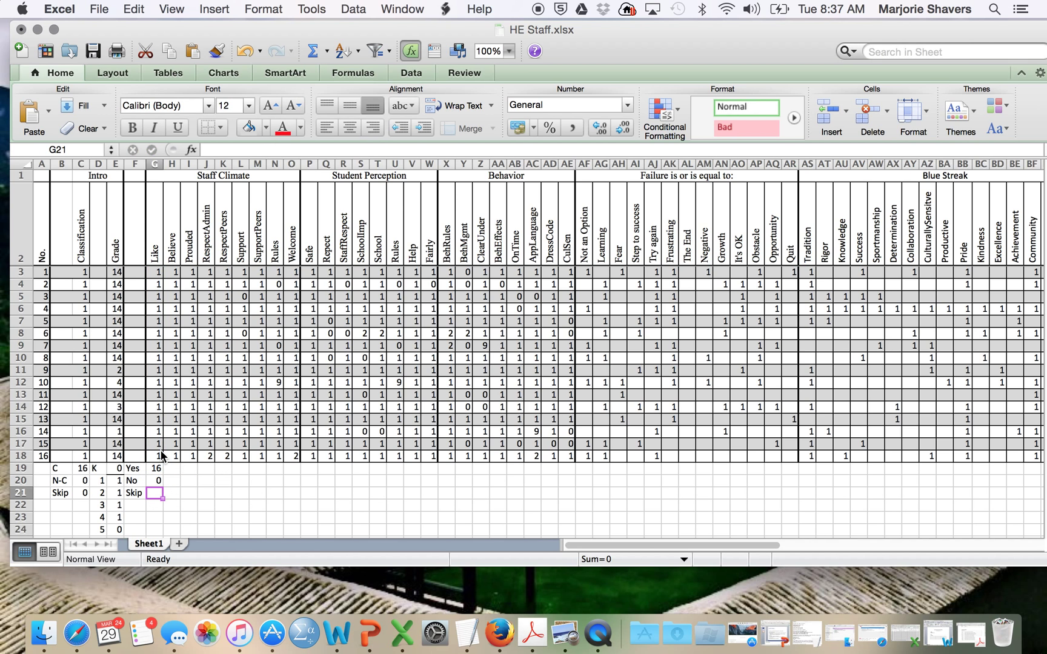
Step: Count the Skip responses for Like in G21 with COUNTIF over G3:G18, matching the skip code 9
type("=countif")
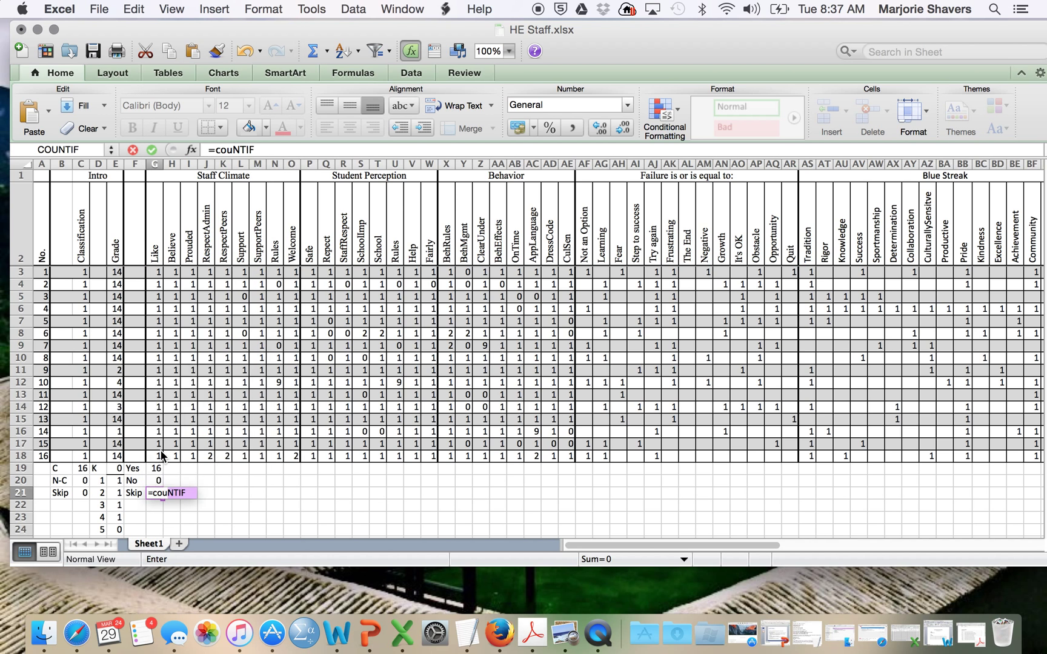
type("(")
left_click(163, 455)
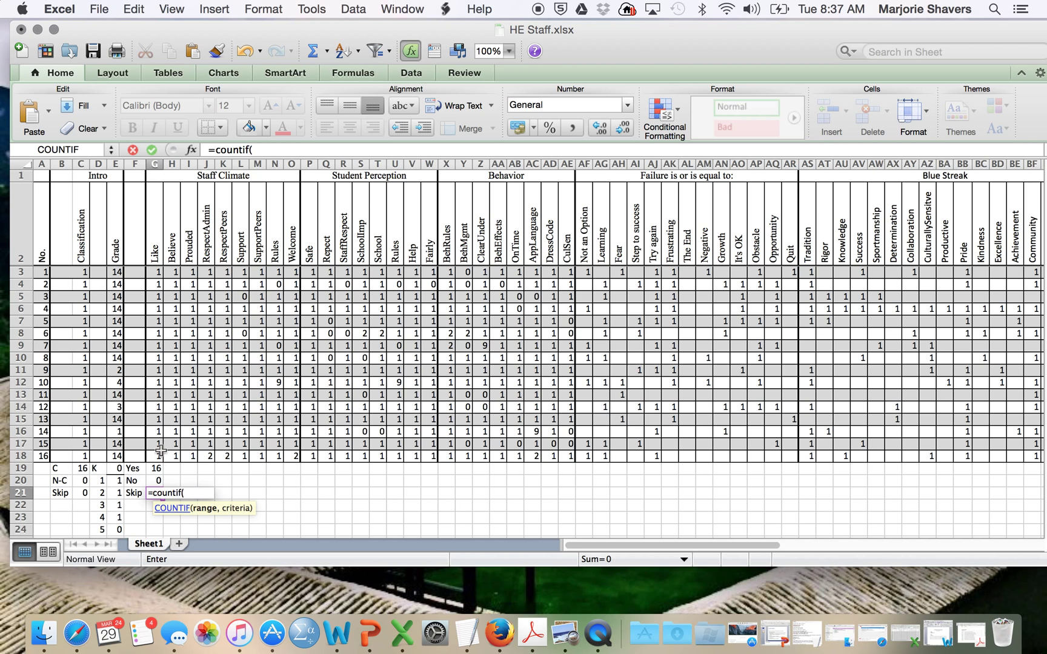
type("+")
left_click_drag(157, 272, 158, 455)
key("BackSpace")
key("BackSpace")
key("BackSpace")
key("BackSpace")
key("BackSpace")
key("BackSpace")
key("BackSpace")
key("BackSpace")
key("BackSpace")
key("BackSpace")
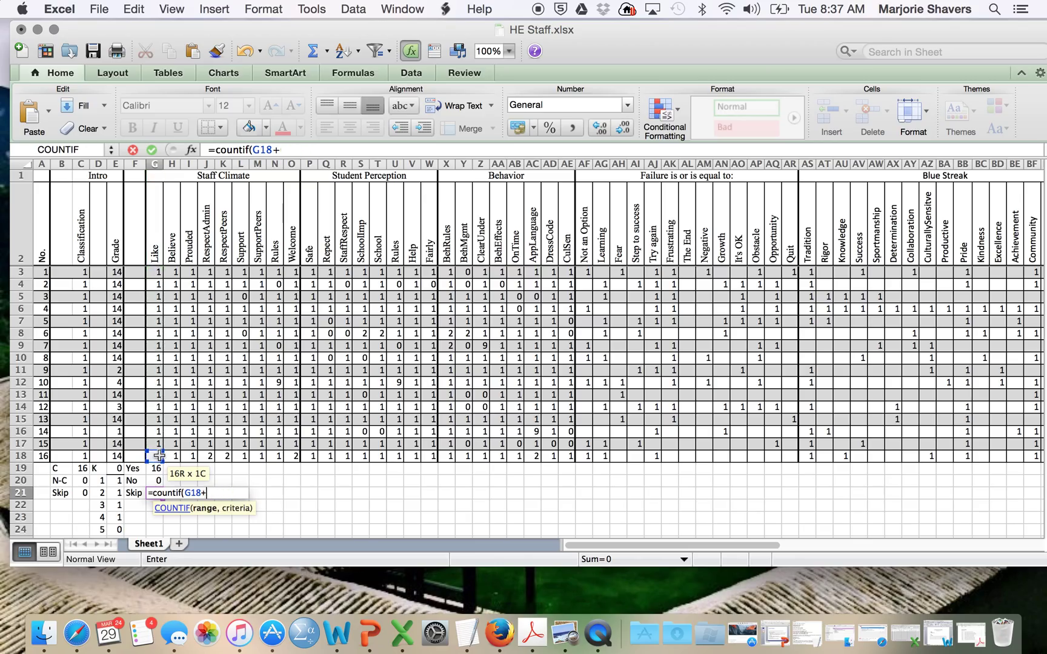
key("BackSpace")
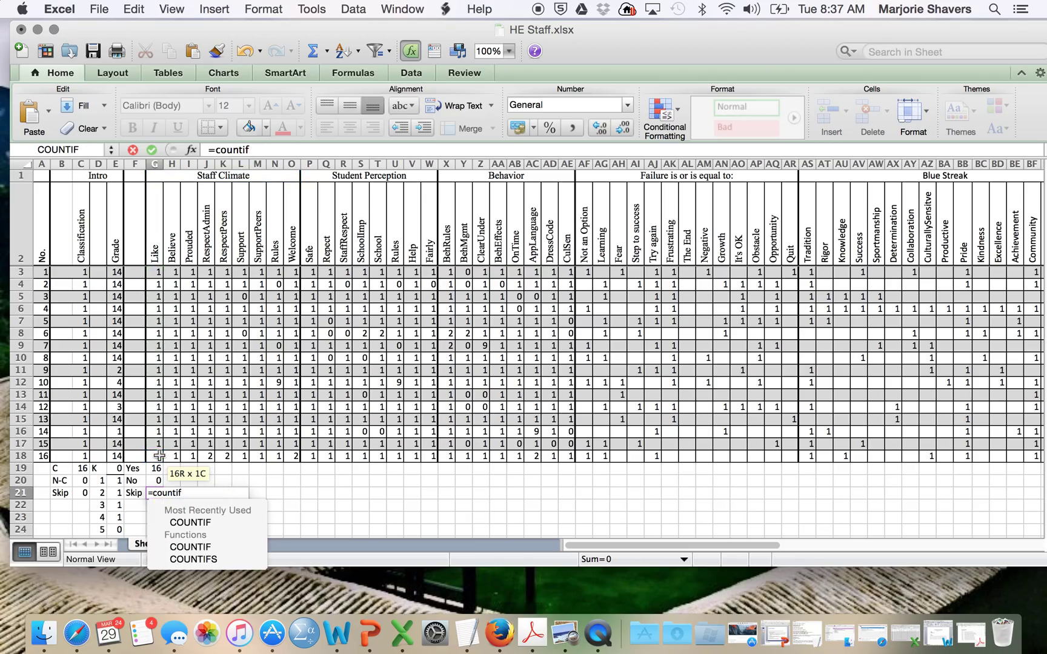
type("(")
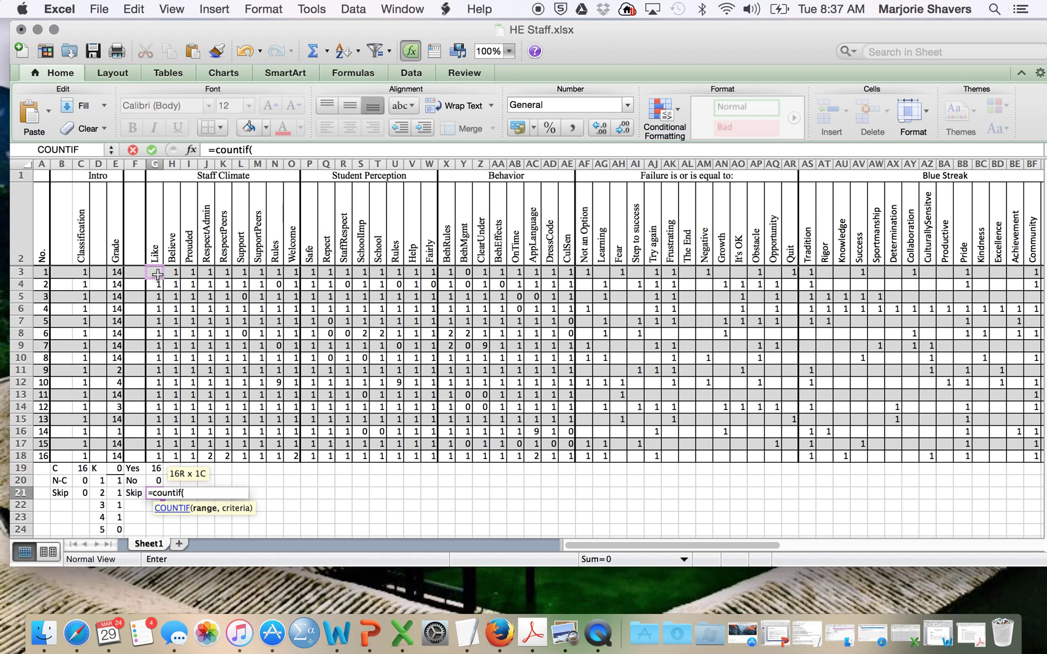
left_click_drag(157, 274, 157, 460)
type(")")
key("BackSpace")
type(",")
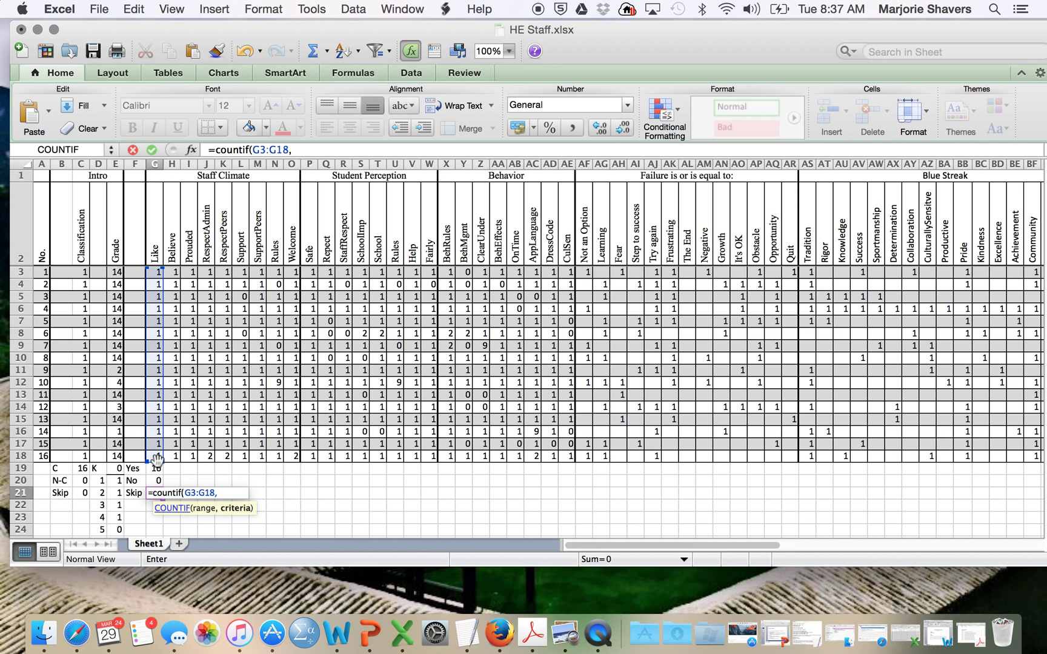
type("0)")
key("Return")
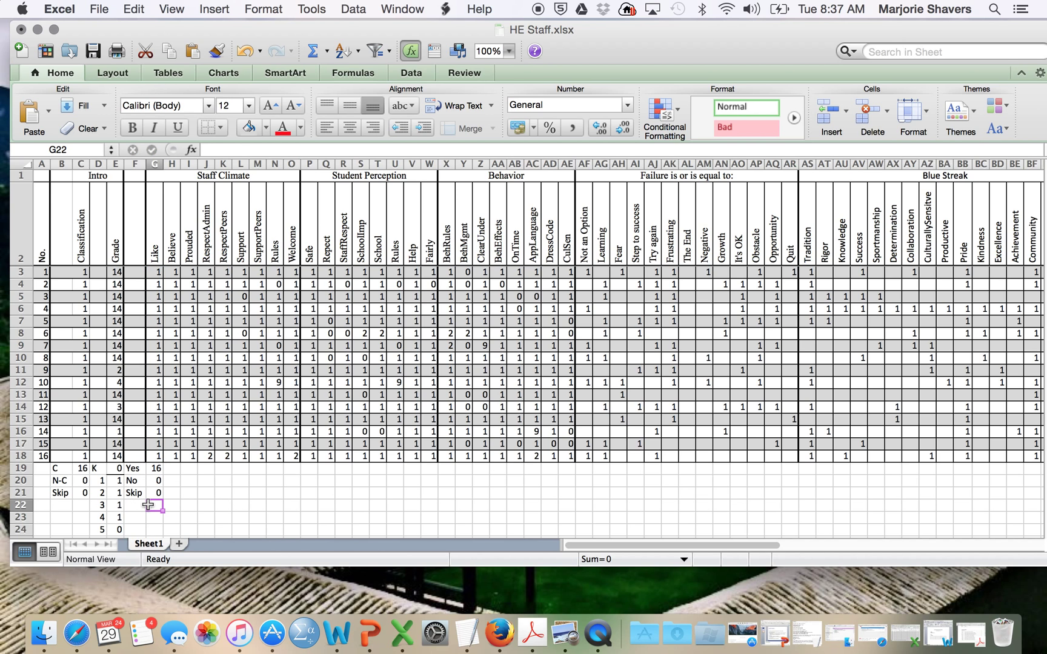
Step: Total the Like tallies in the check row by entering =SUM(G19:G27) in G28
scroll(148, 505, "down", 5)
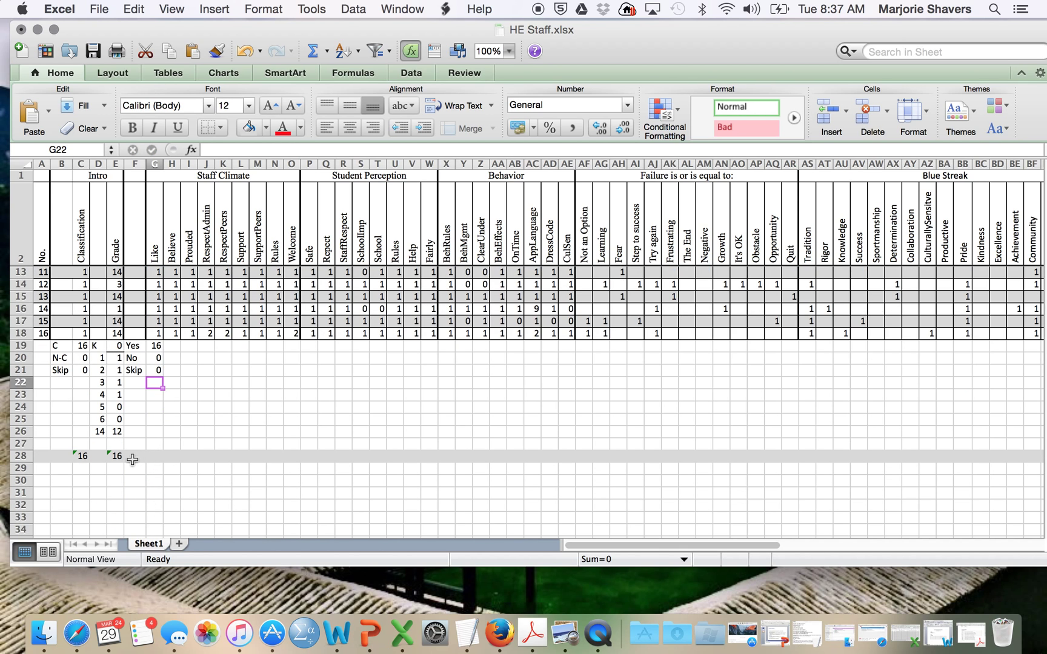
left_click(151, 456)
type("=sum(")
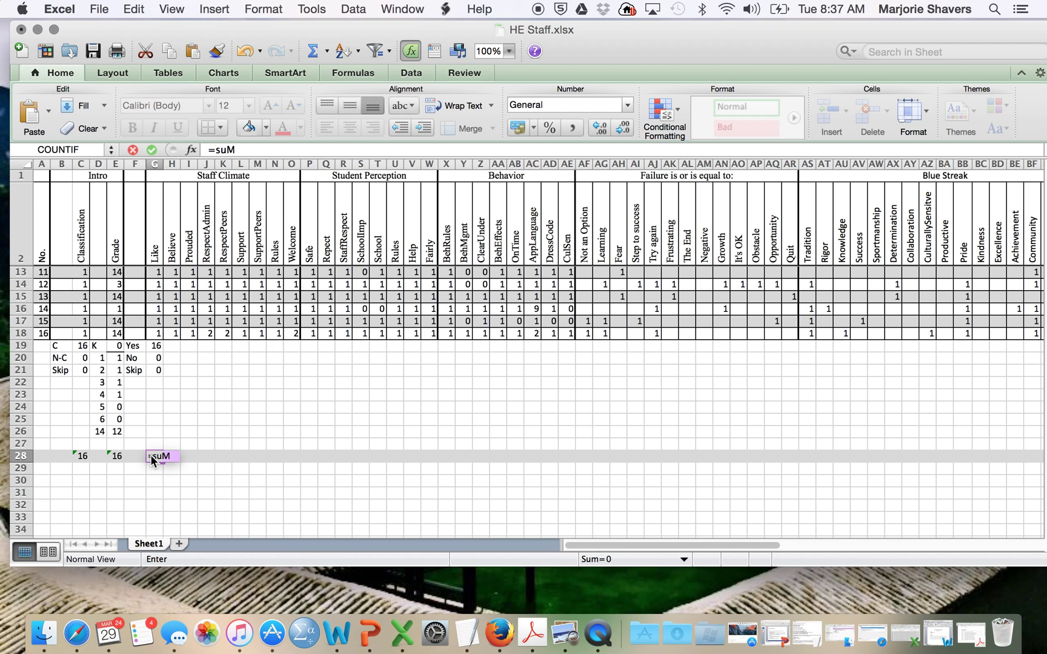
left_click_drag(159, 343, 161, 446)
key("Return")
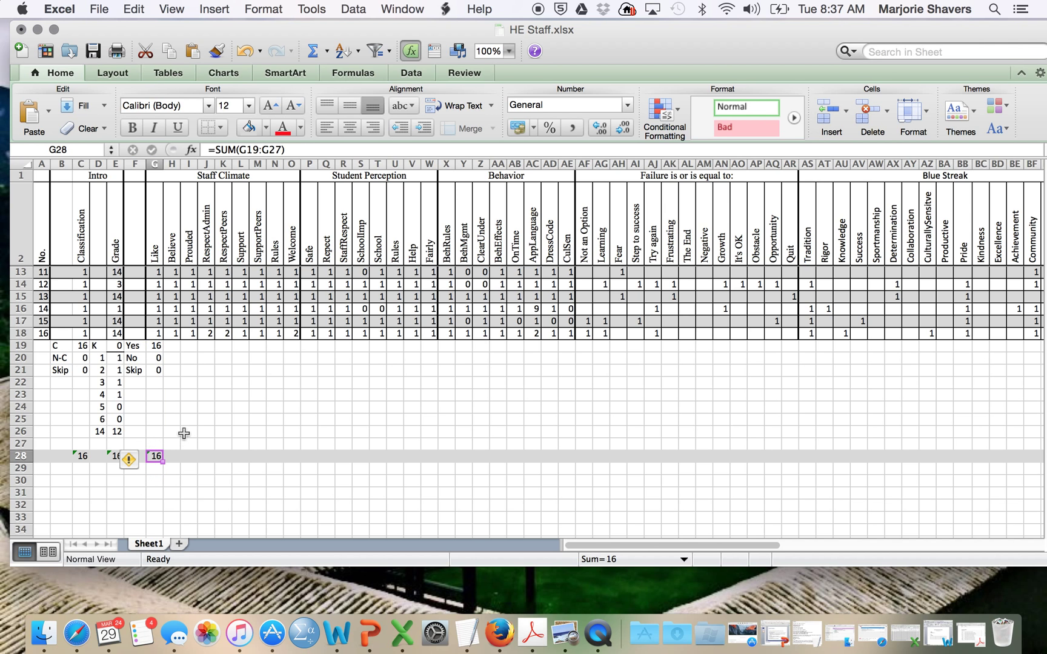
Step: Label F22 as 2 and count the responses coded 2 for Like in G22 with =countif(G3:G18,2)
scroll(182, 433, "up", 9)
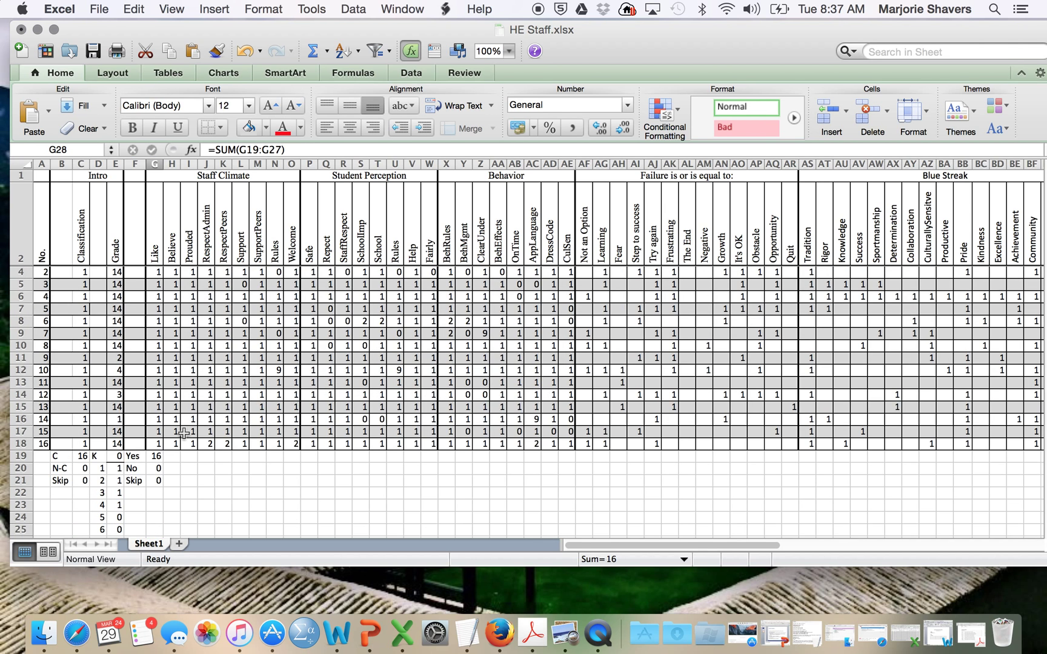
scroll(182, 433, "up", 1)
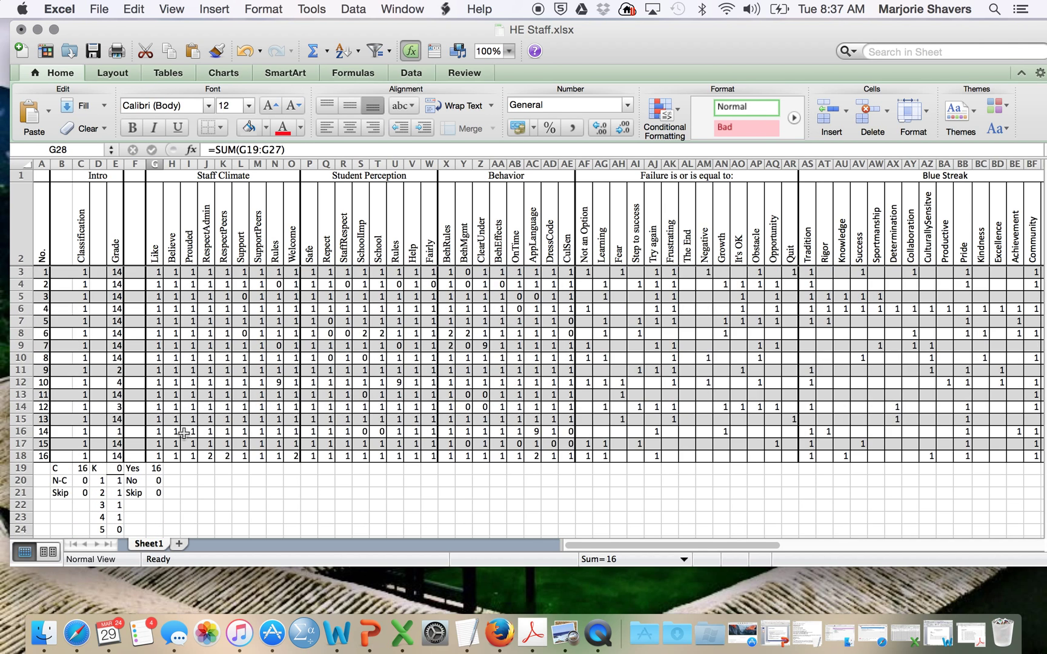
left_click(226, 458)
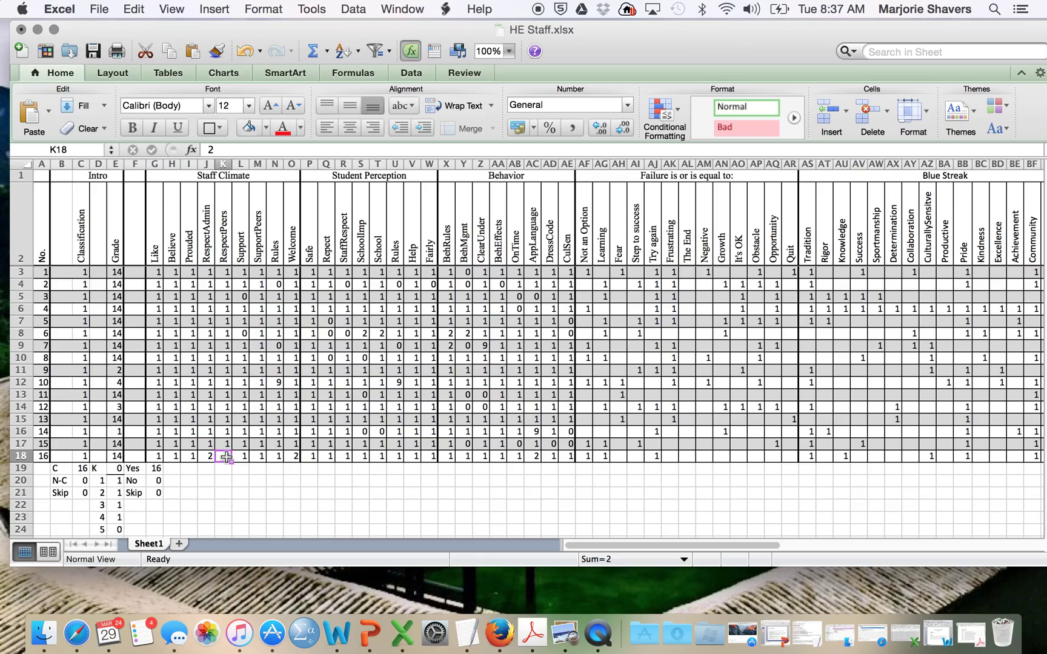
left_click(138, 504)
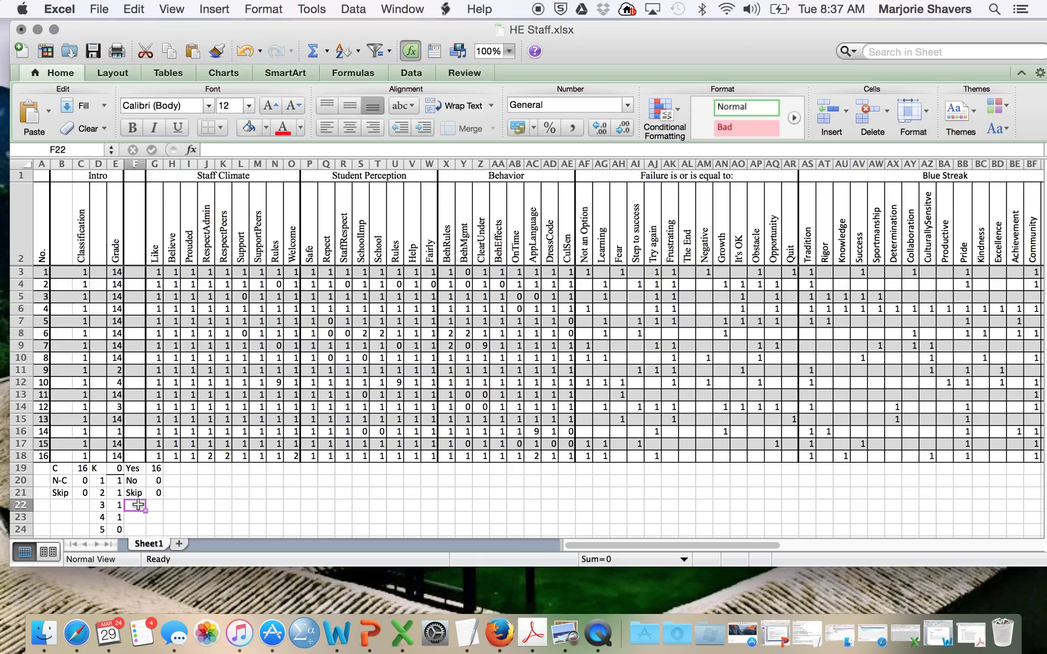
type("2")
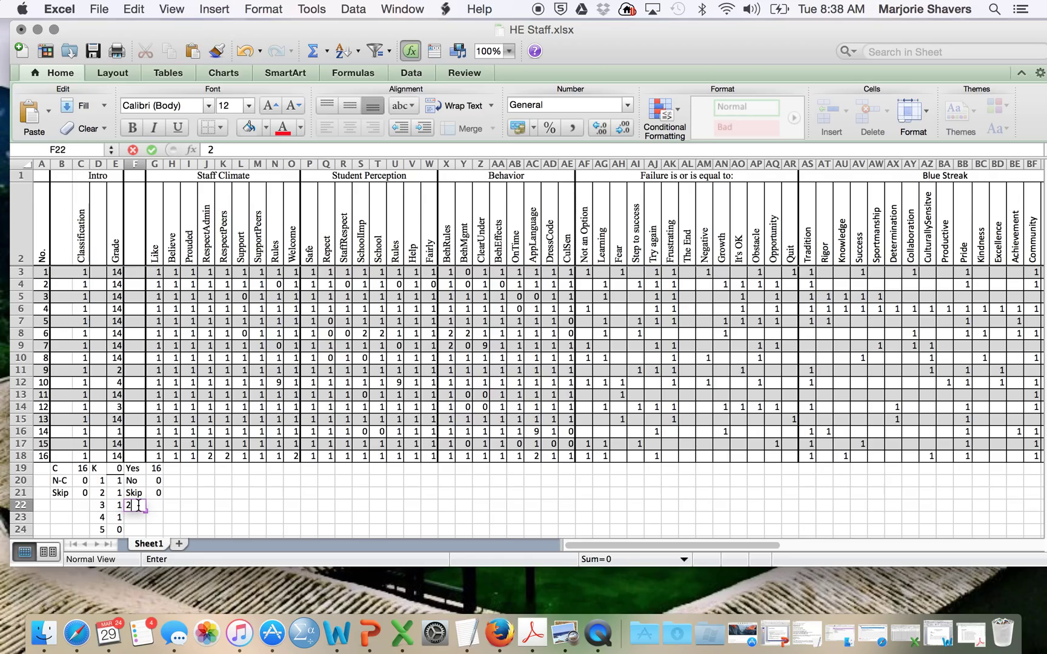
key("Tab")
type("=")
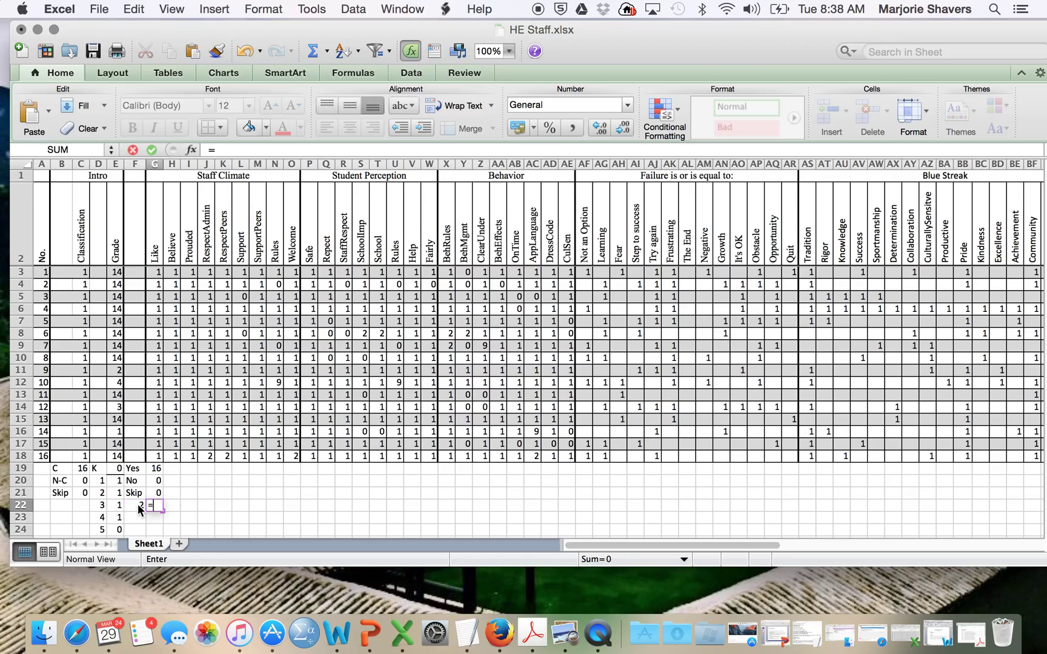
type("countif(")
left_click(138, 504)
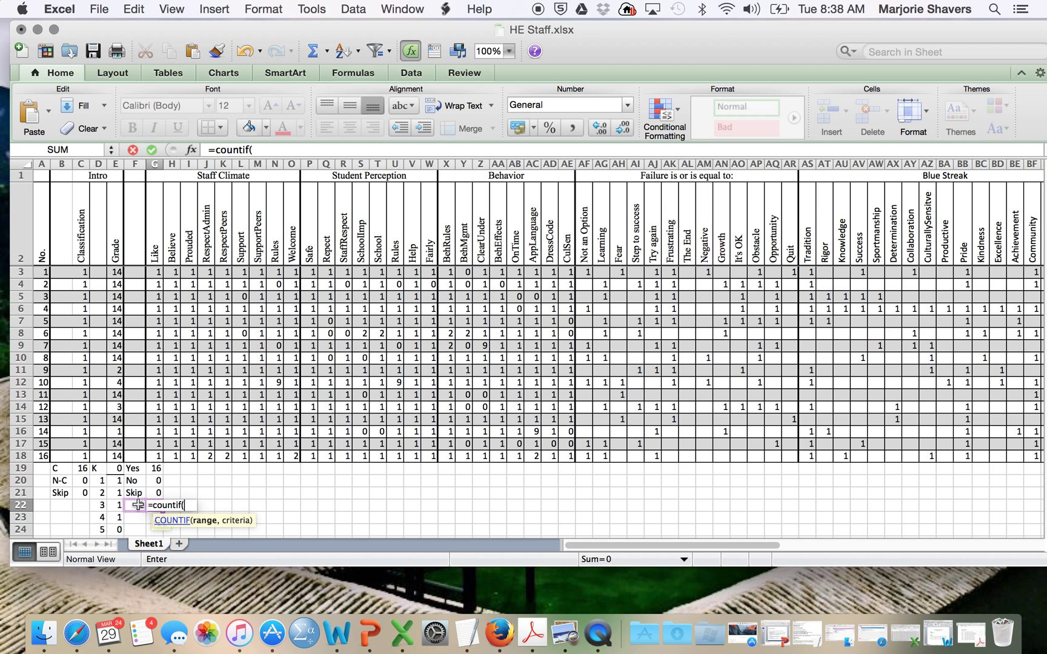
left_click_drag(155, 272, 163, 464)
type(",2")
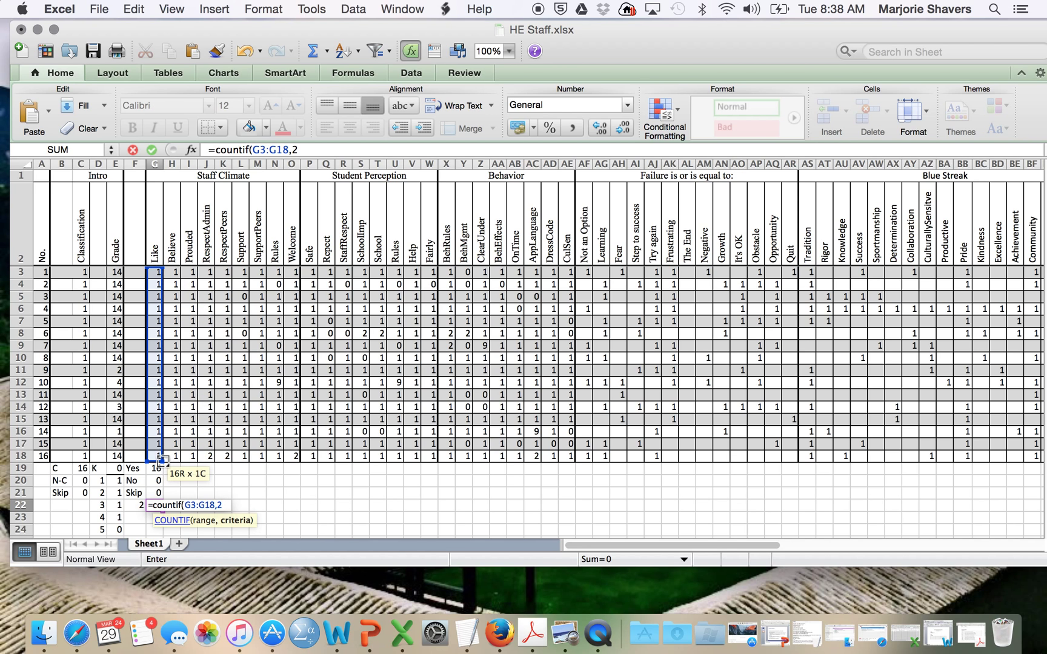
key("Return")
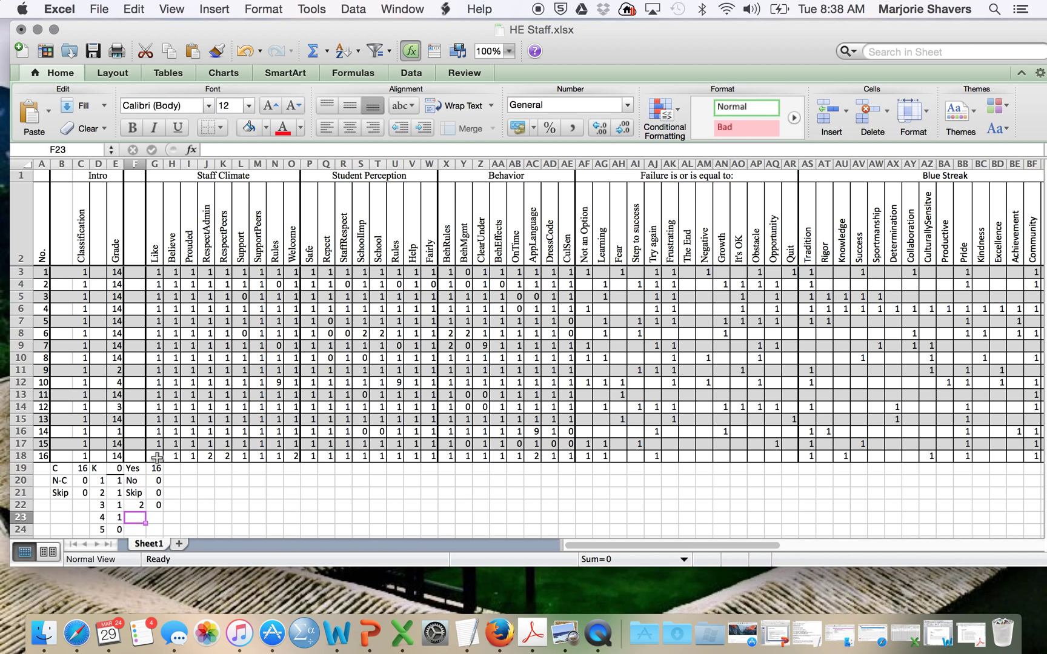
Step: Switch to HES Staff.pdf in Acrobat, review the Behavior survey items, and minimize the document to return to the Excel sheet
scroll(157, 457, "down", 2)
scroll(157, 457, "up", 2)
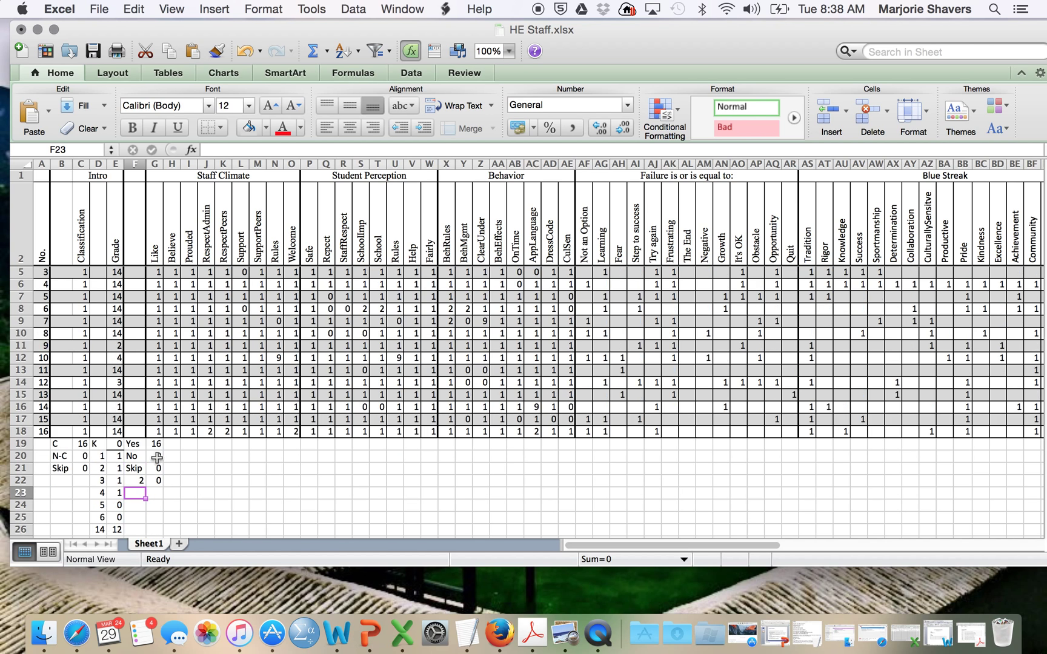
scroll(157, 458, "down", 2)
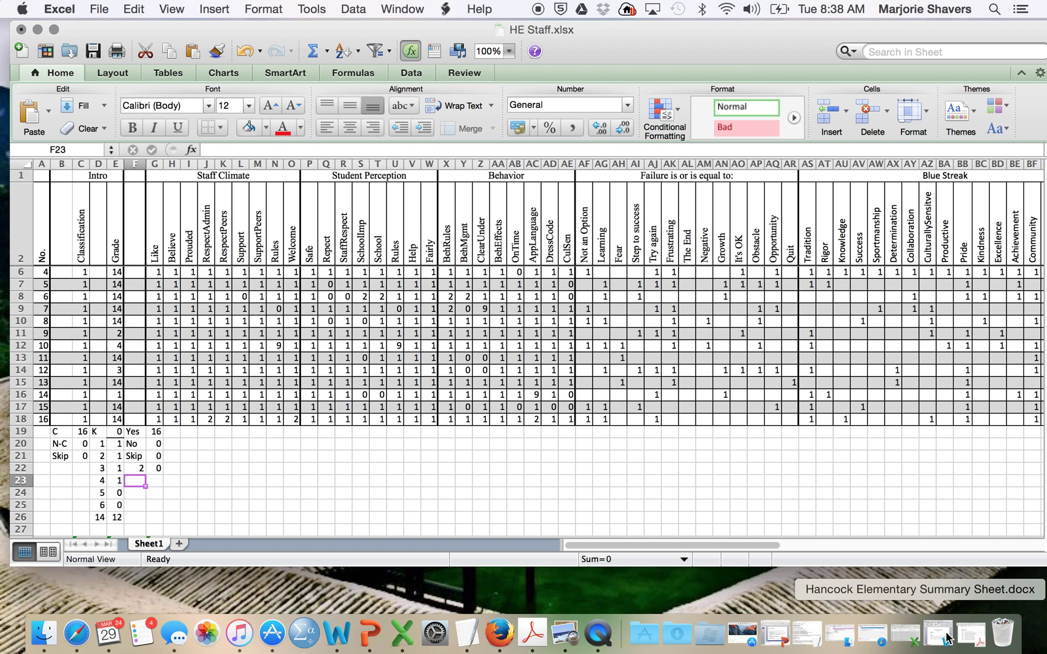
left_click(972, 634)
scroll(620, 248, "up", 5)
scroll(620, 248, "down", 8)
scroll(621, 248, "down", 10)
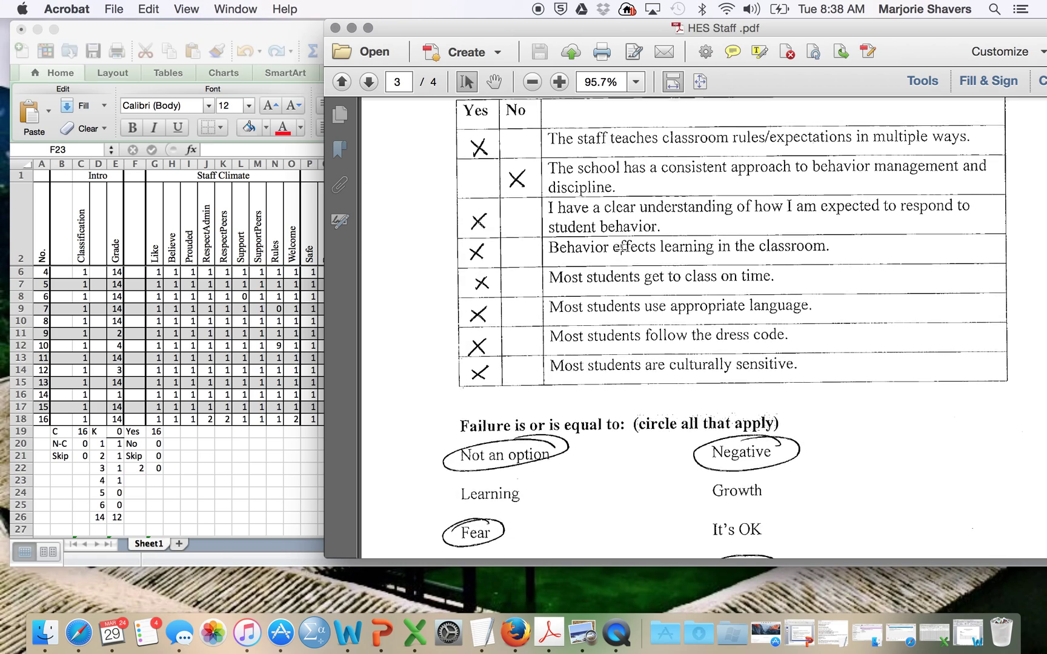
scroll(623, 248, "up", 2)
left_click(351, 28)
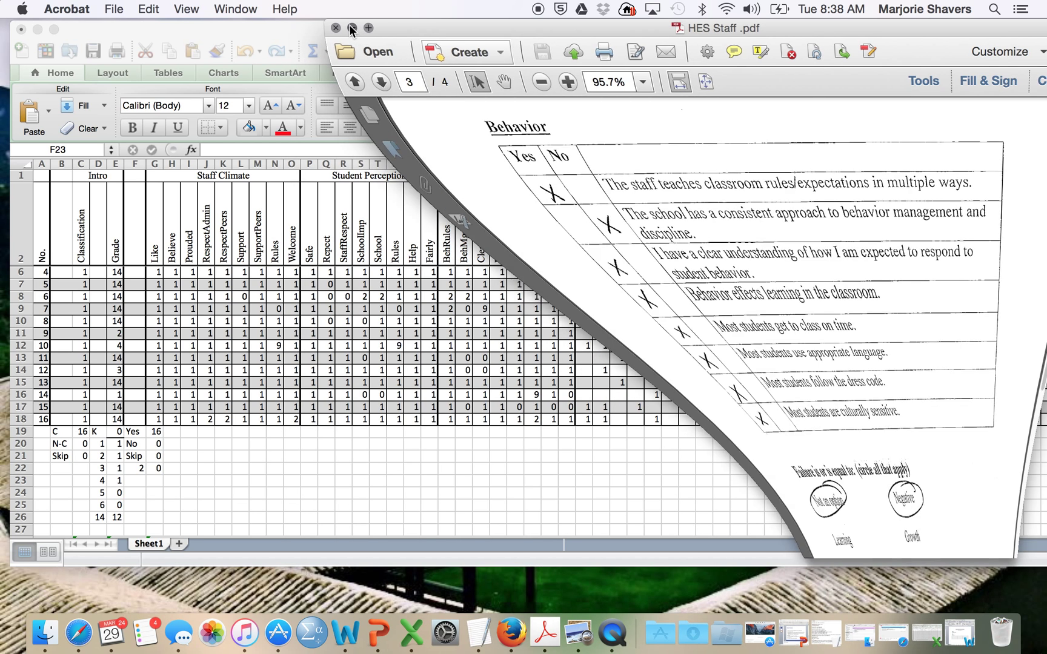
Step: Fill the four Like tally formulas in G19:G22 across the Staff Climate, Student Perception and Behavior items through column AE
left_click(156, 435)
left_click_drag(156, 435, 569, 449)
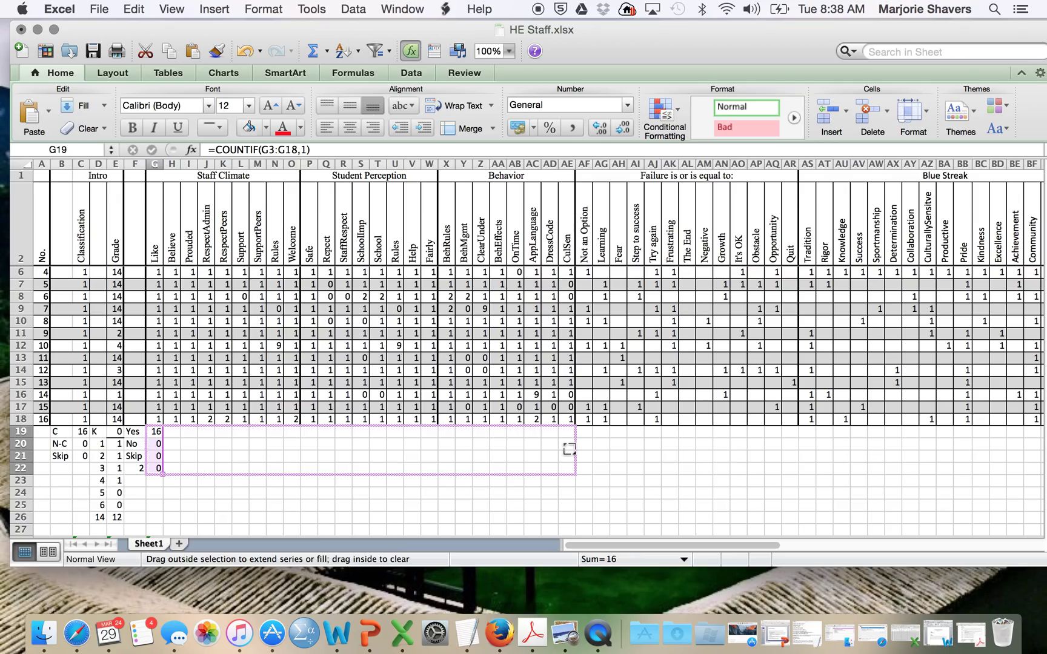
left_click_drag(569, 449, 570, 449)
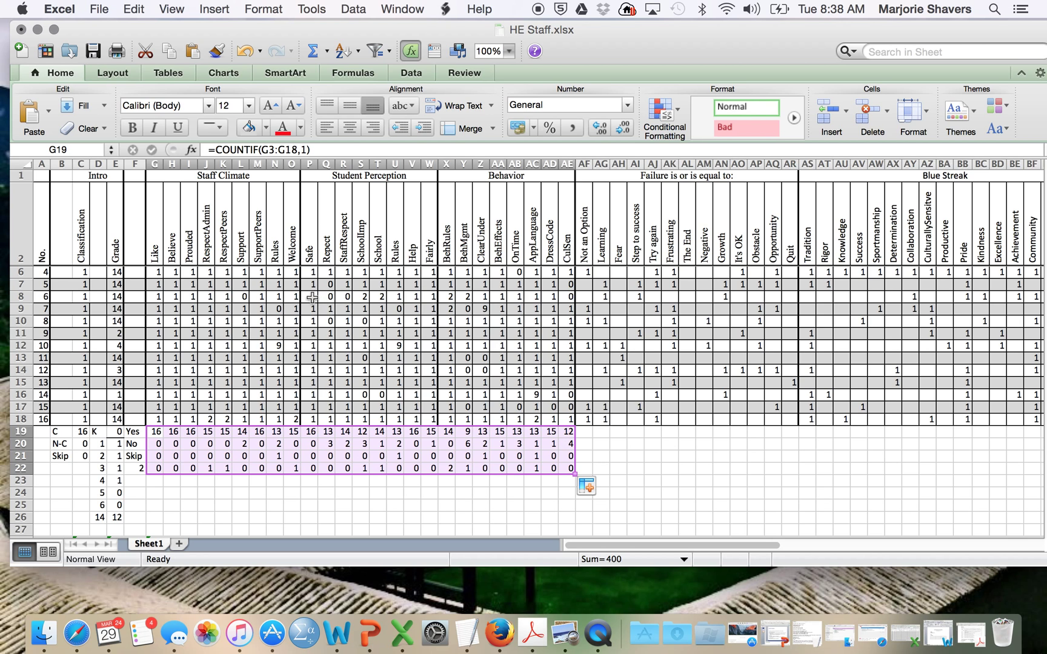
left_click_drag(152, 433, 159, 465)
left_click(157, 458)
left_click(567, 467)
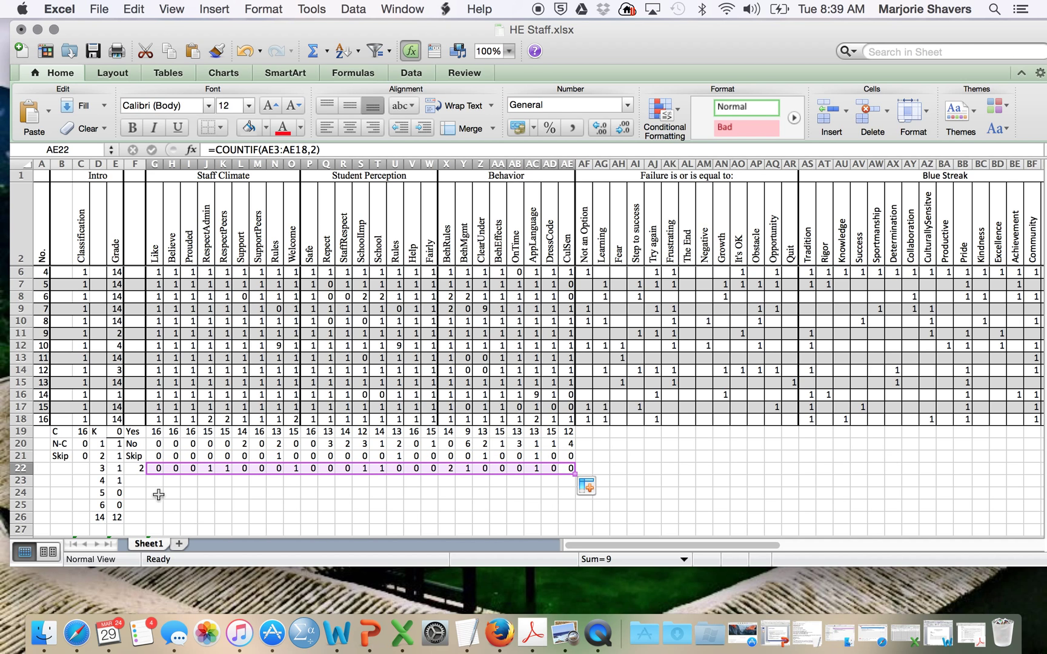
Step: Fill the check total in G28 across row 28 through column AE
scroll(158, 488, "down", 5)
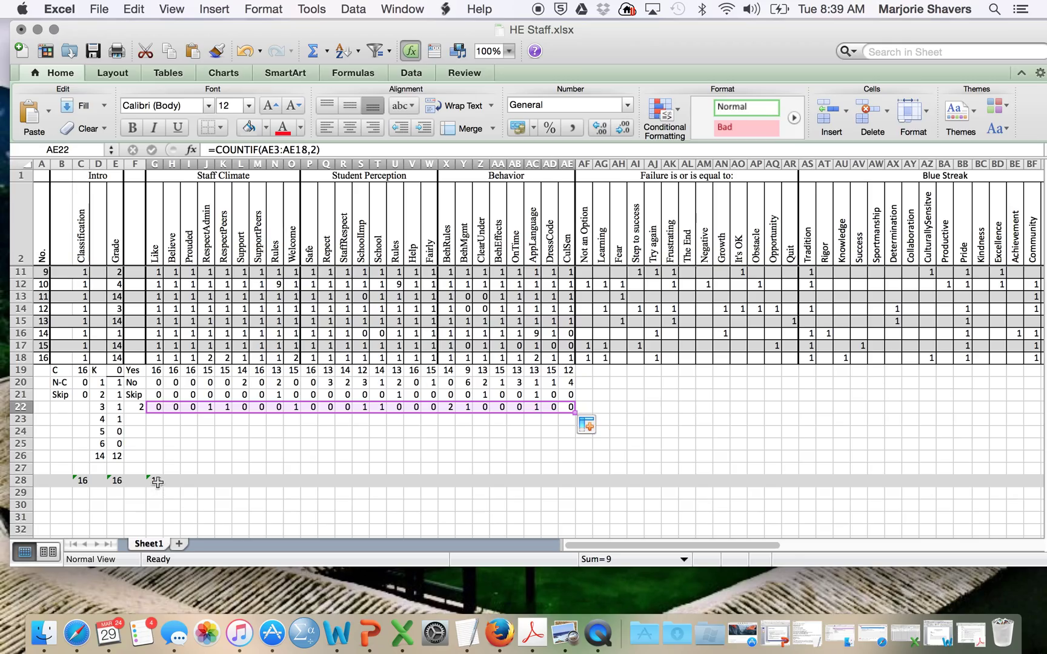
left_click(155, 481)
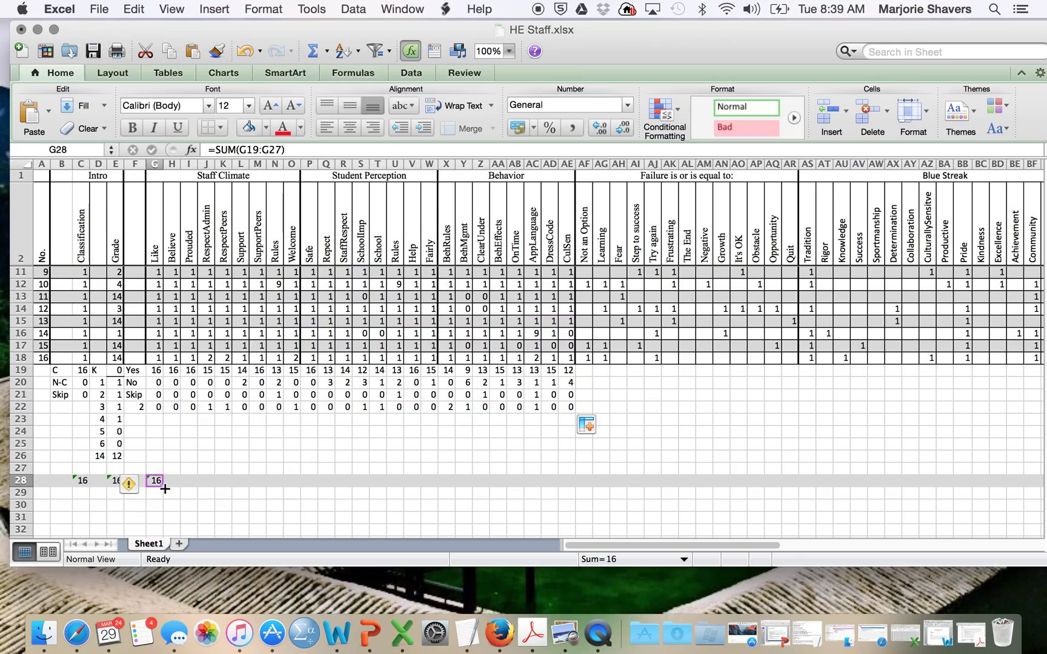
left_click_drag(163, 487, 574, 476)
left_click(558, 454)
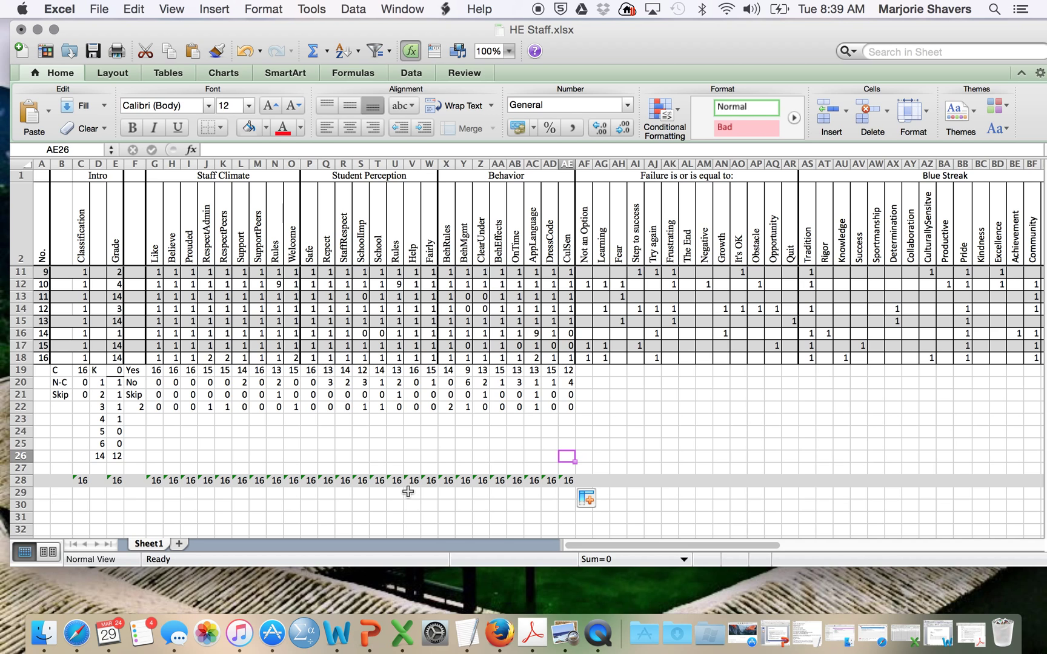
scroll(408, 492, "down", 3)
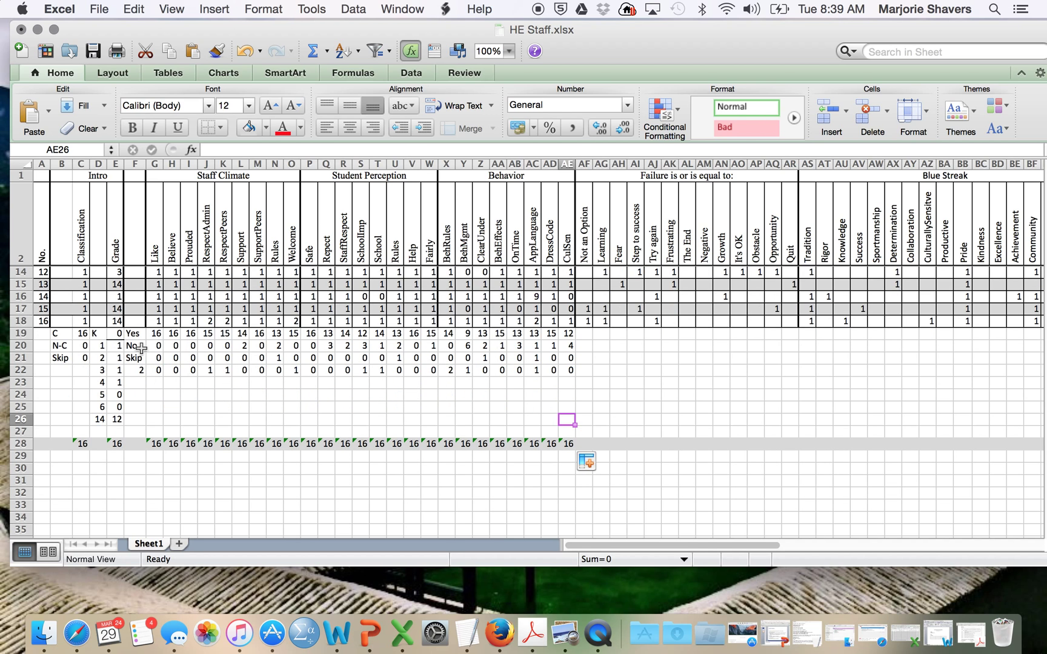
Step: Copy the Yes, No, Skip and 2 labels from F19:F22 into F29:F32
left_click_drag(133, 333, 137, 375)
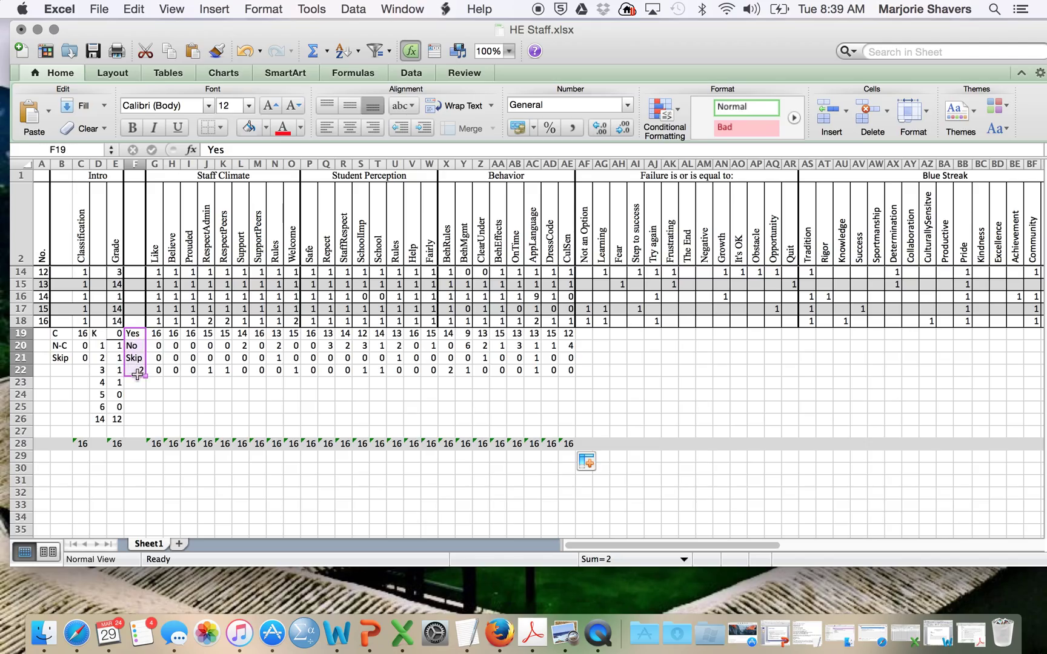
key("super+c")
left_click(137, 461)
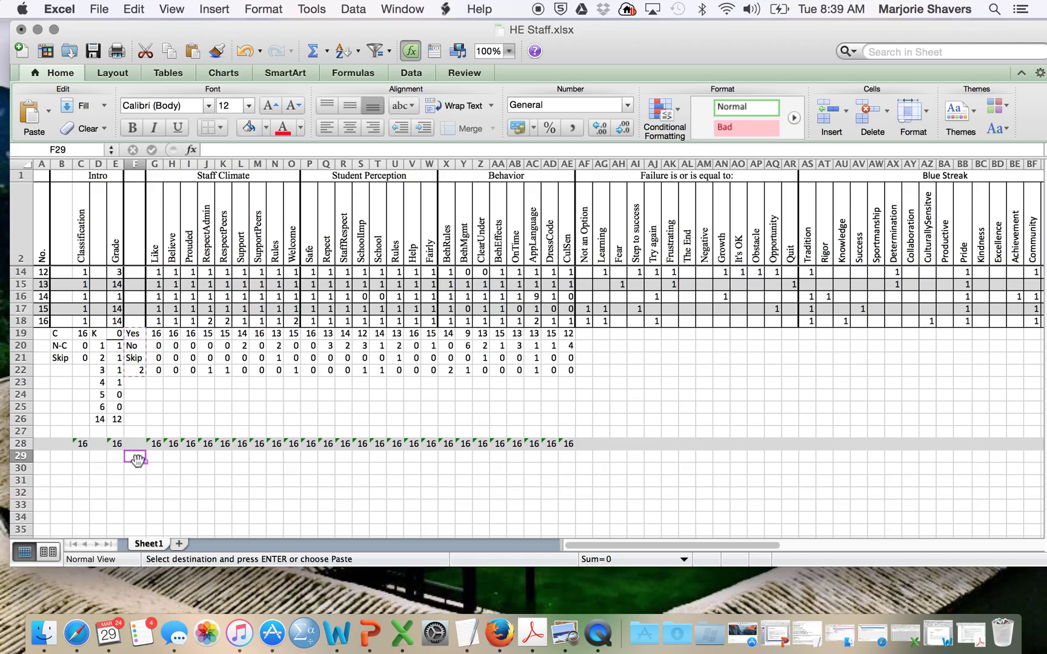
key("super+v")
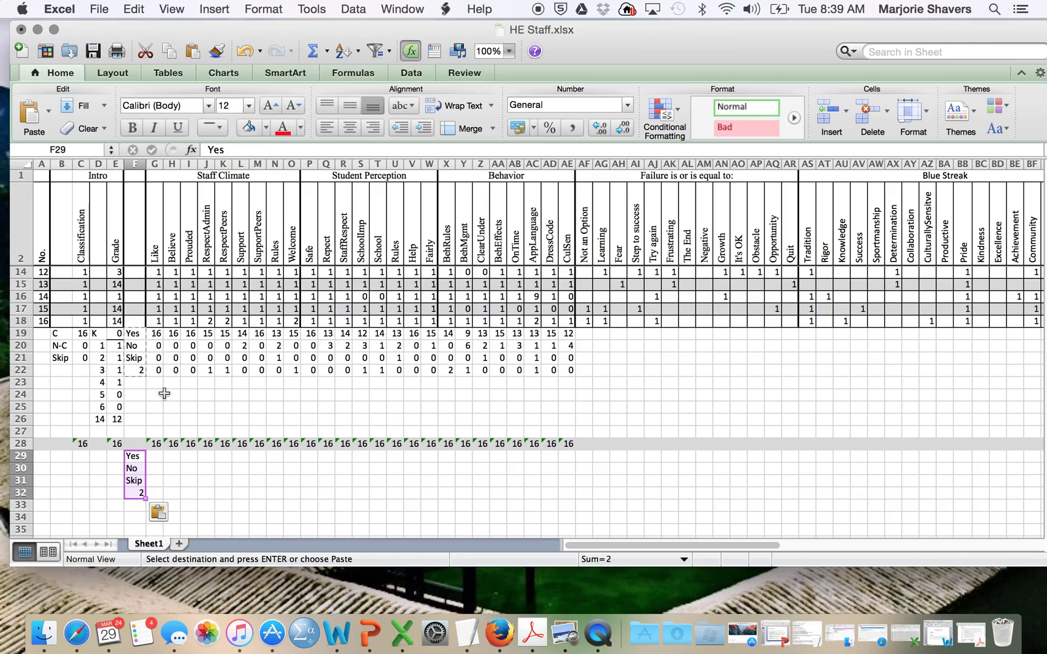
Step: Calculate the share of Yes responses for Like in G29 with =G19/16 and fill the formula down through G32
left_click(156, 461)
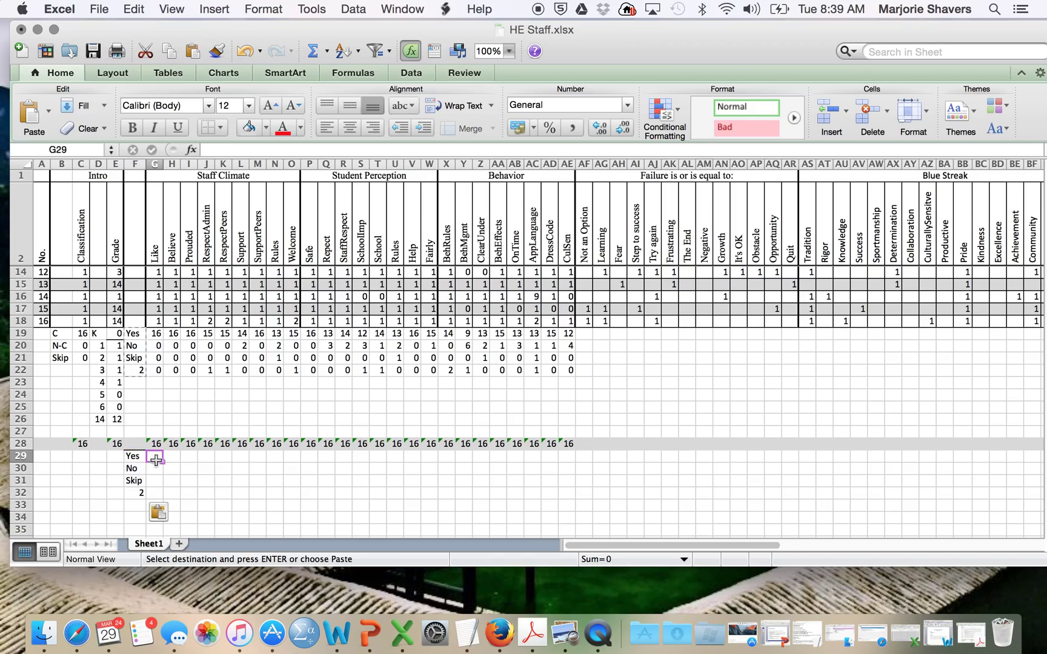
type("=")
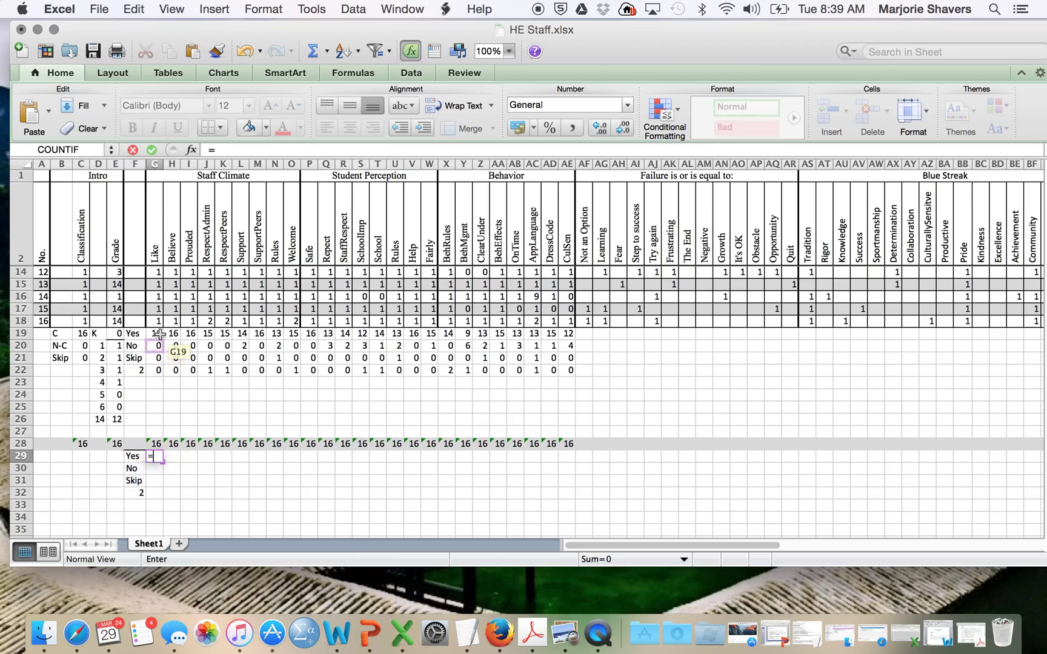
left_click(158, 332)
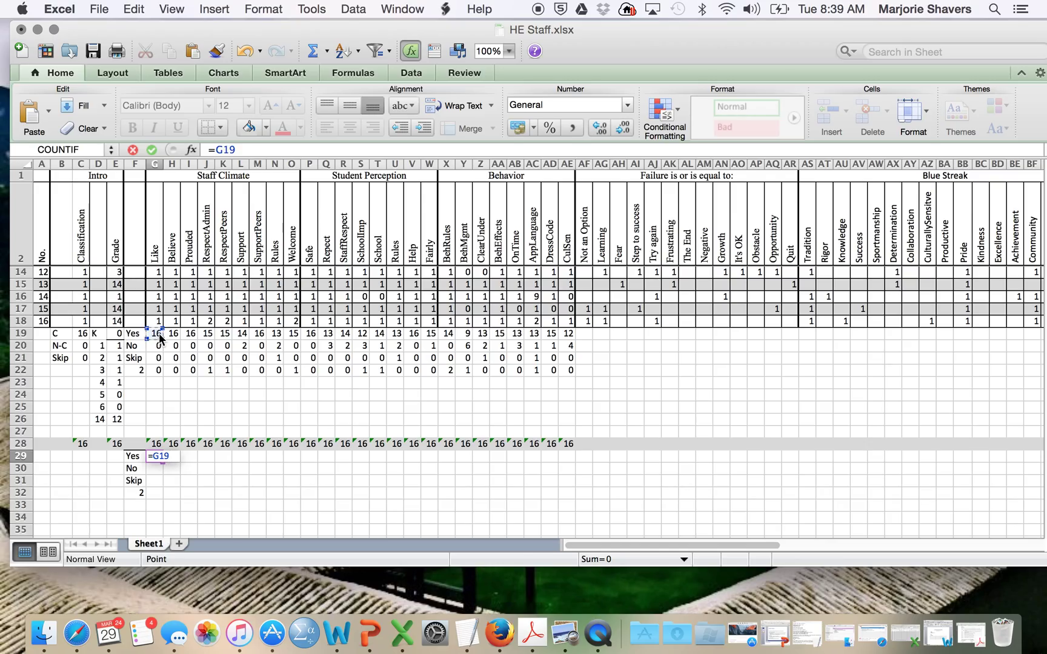
type("/16")
key("Return")
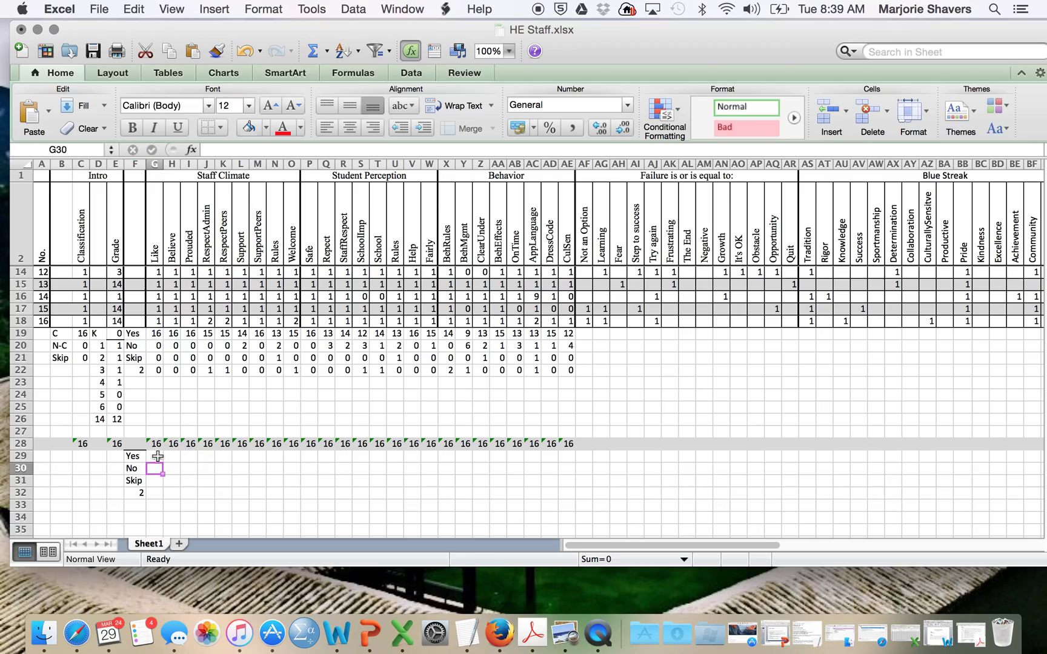
left_click(160, 458)
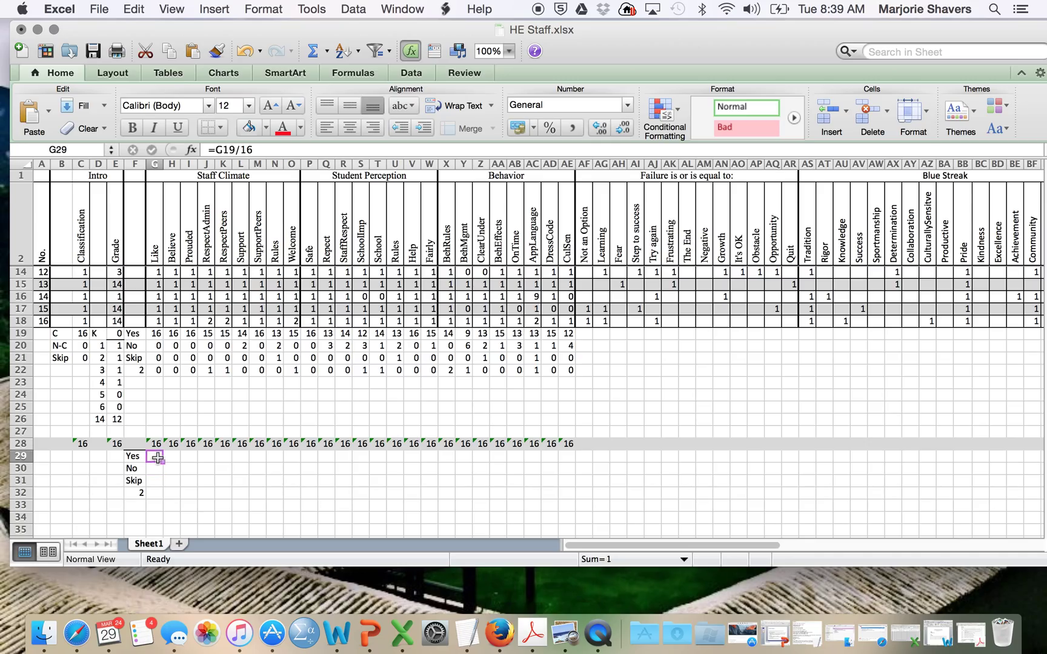
left_click_drag(164, 463, 159, 499)
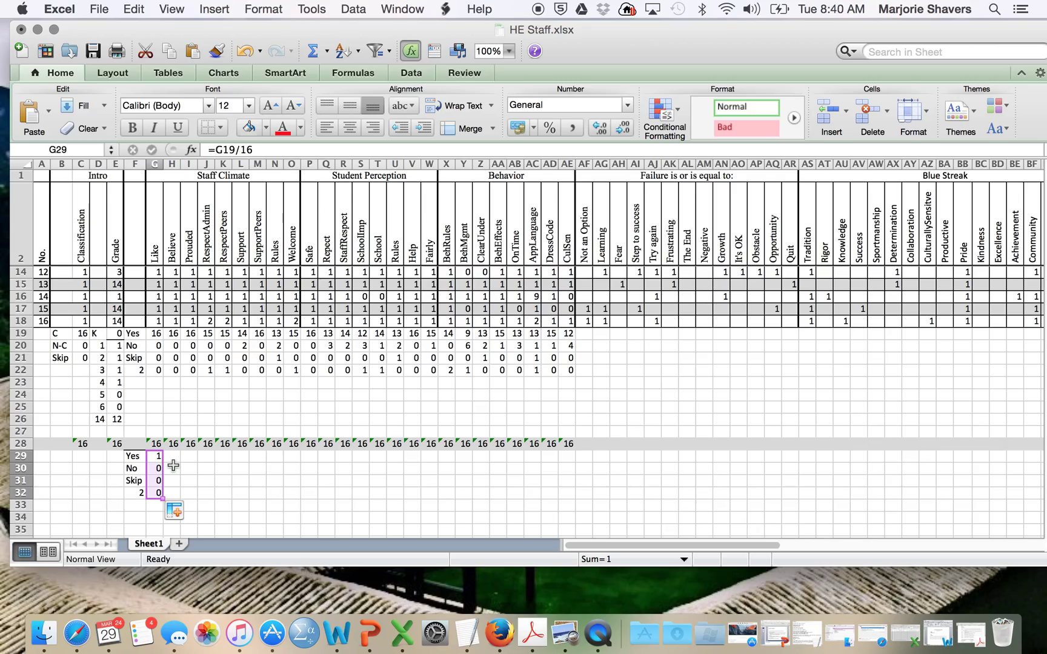
Step: Format the Like proportions in G29:G32 as percentages and fill them across the Staff Climate, Student Perception and Behavior items through column AE
left_click(153, 457)
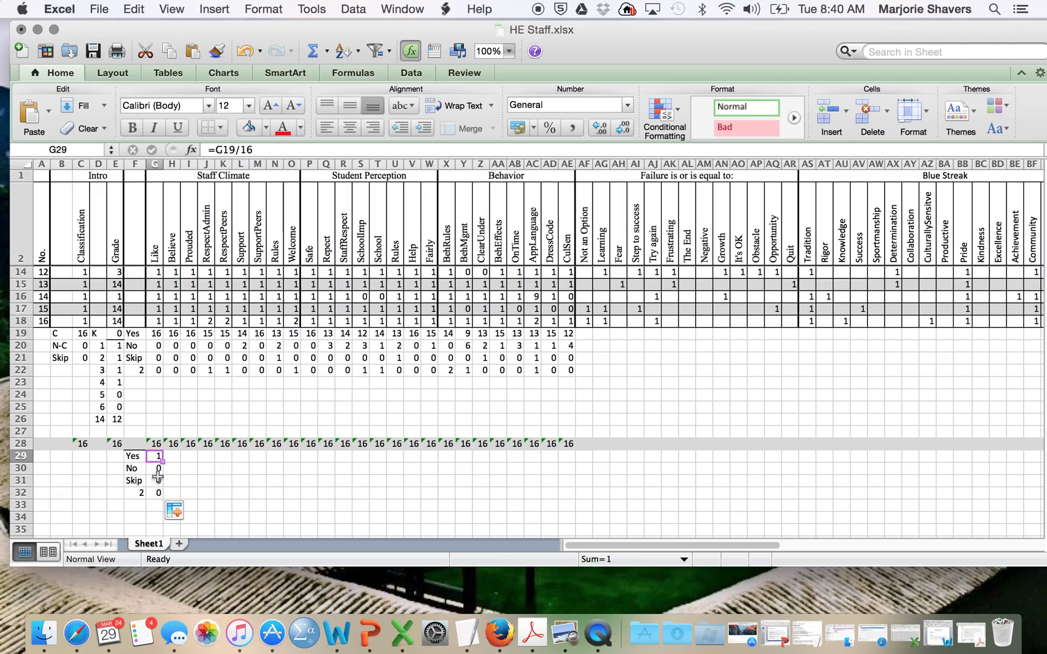
left_click_drag(156, 457, 158, 490)
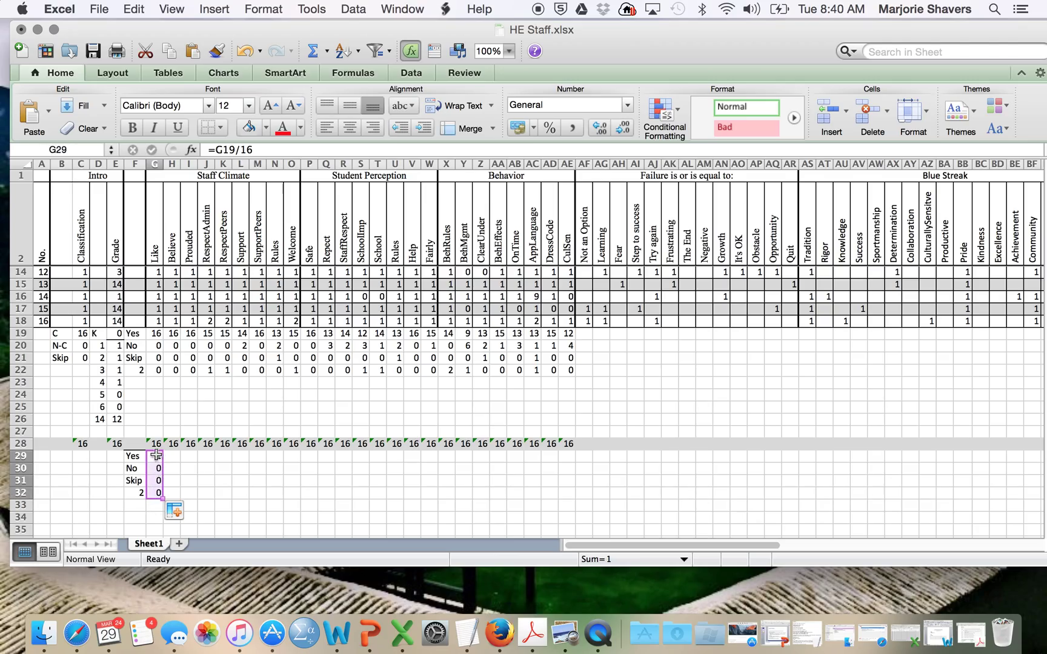
left_click(545, 130)
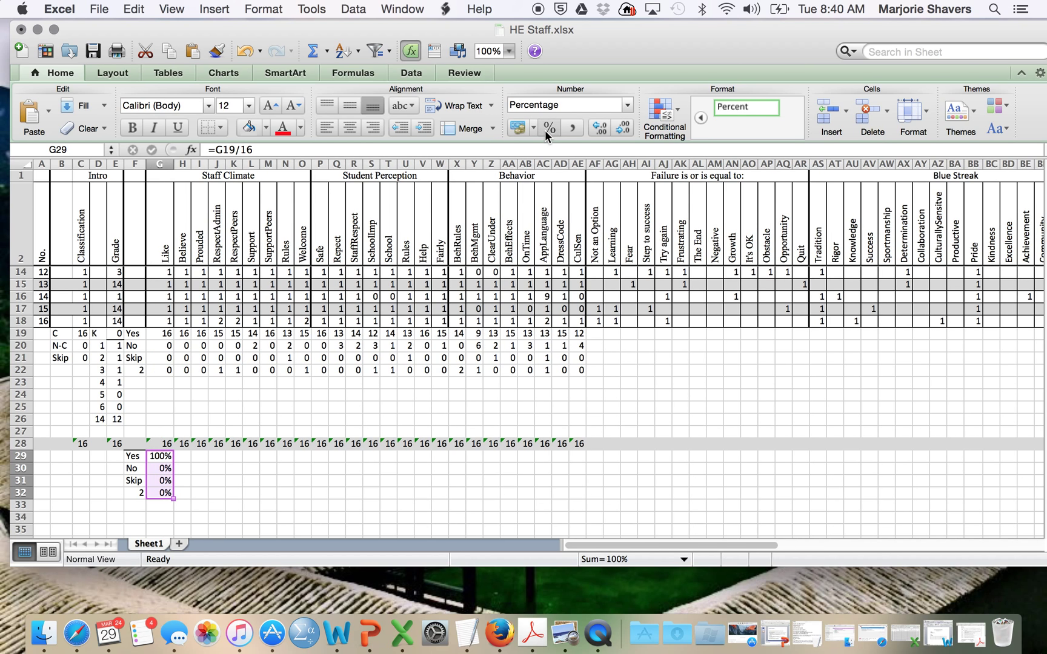
left_click(161, 459)
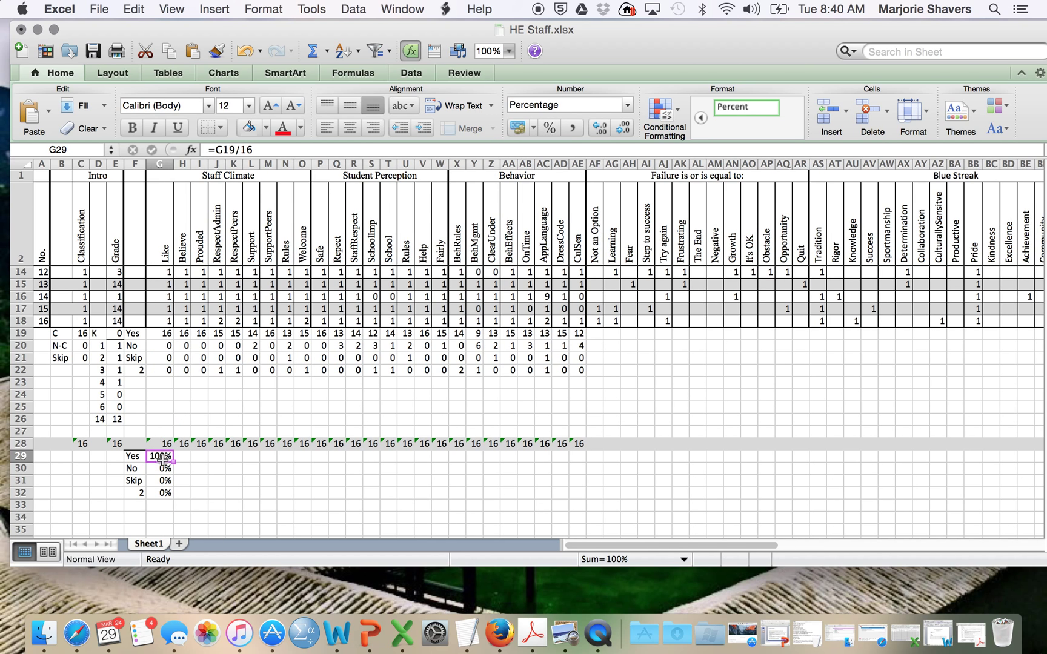
left_click_drag(161, 456, 587, 478)
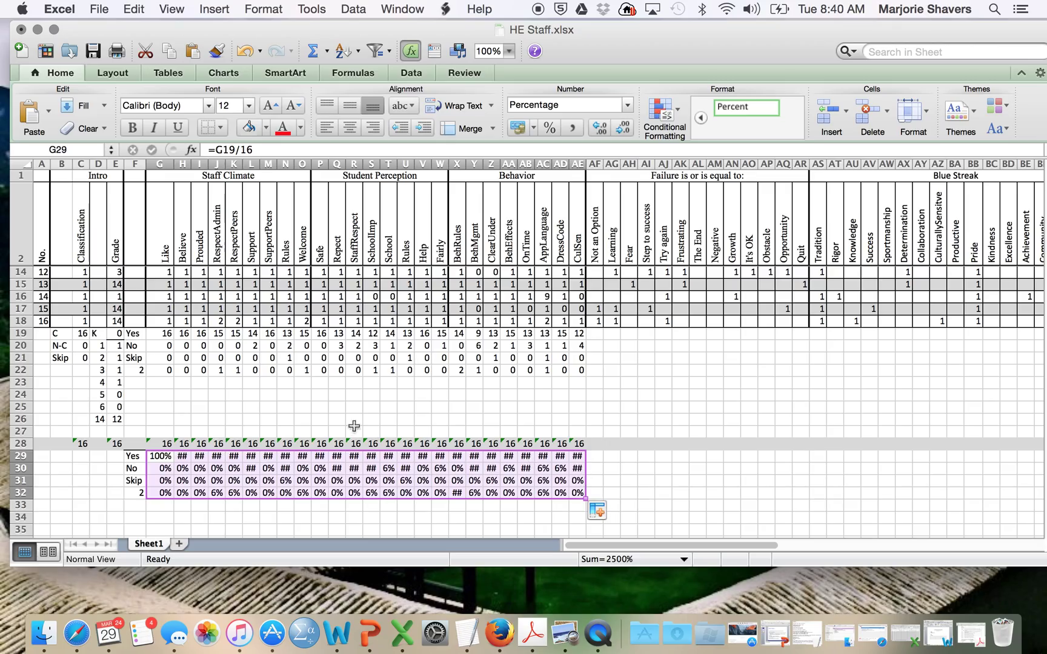
Step: Widen columns G through AE to fit their contents so every percentage displays in full
left_click(268, 458)
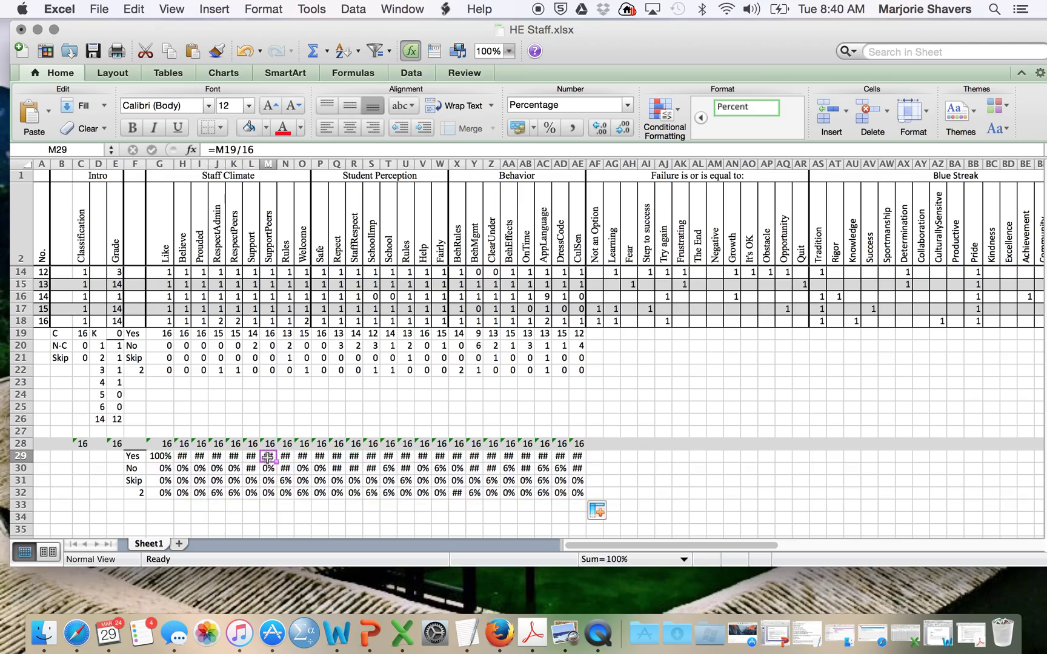
double_click(205, 164)
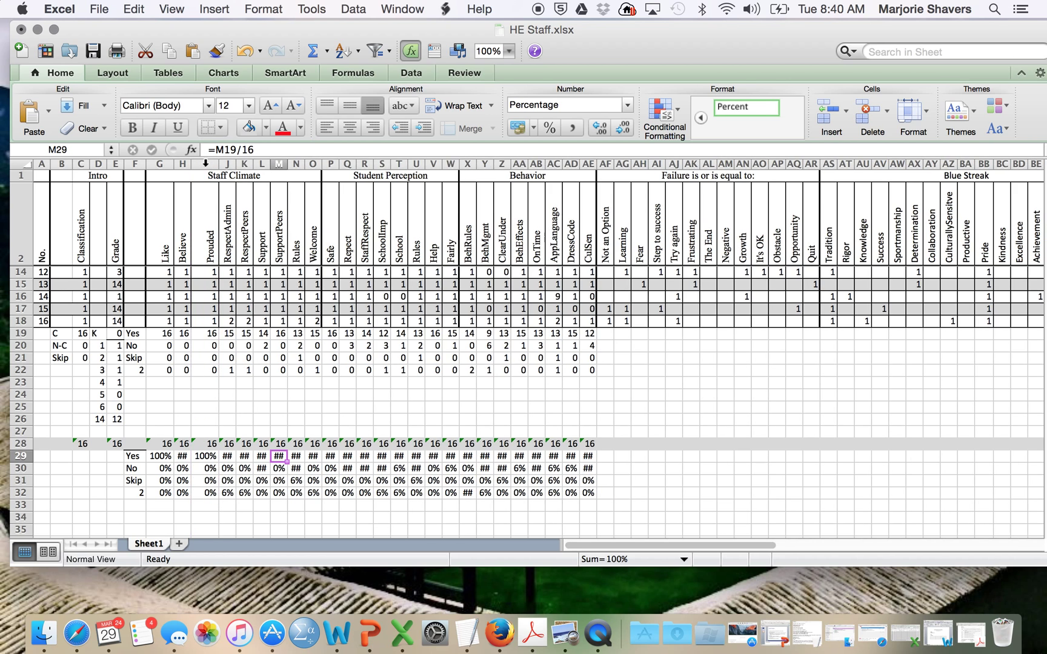
left_click_drag(159, 164, 593, 177)
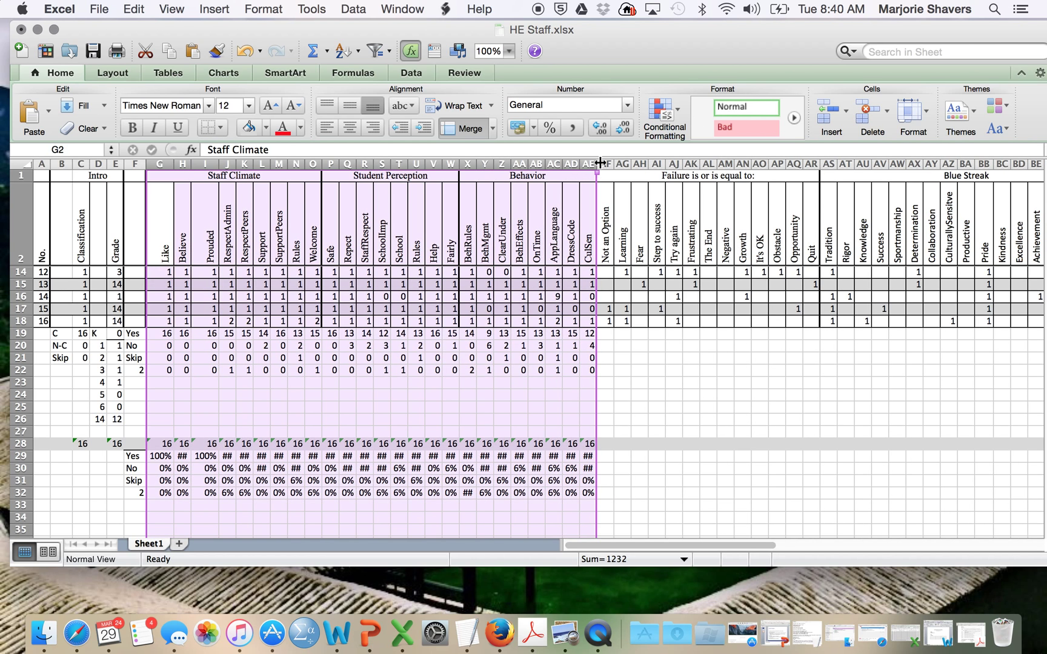
double_click(529, 163)
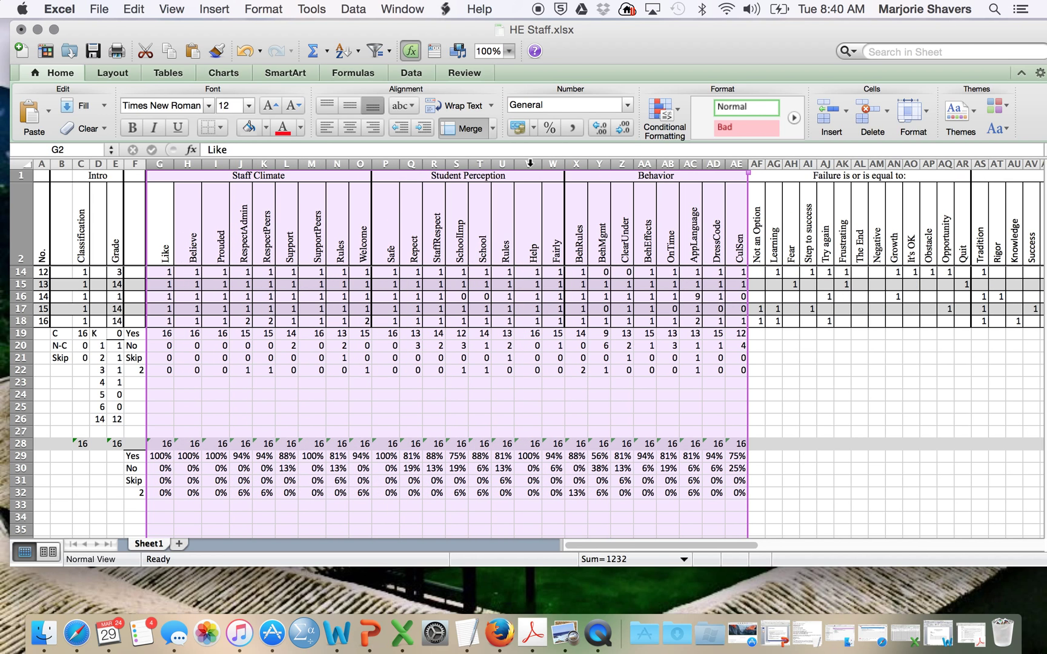
left_click(443, 492)
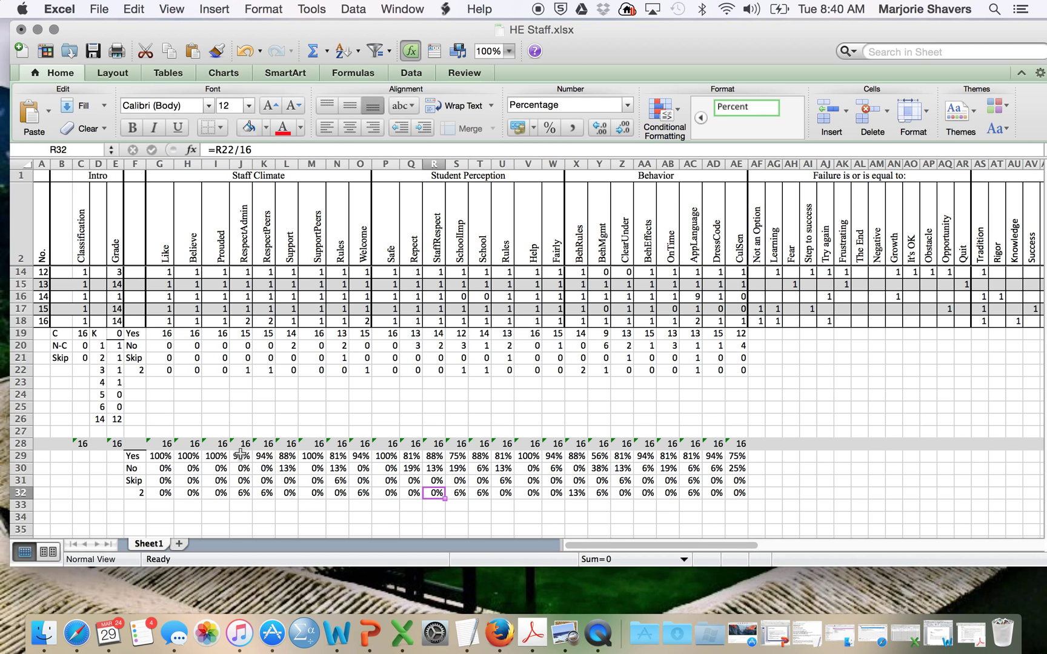
Step: Review the Yes, No, Skip and 2 percentages in rows 29 to 32 across the Staff Climate, Student Perception and Behavior items
scroll(178, 388, "down", 5)
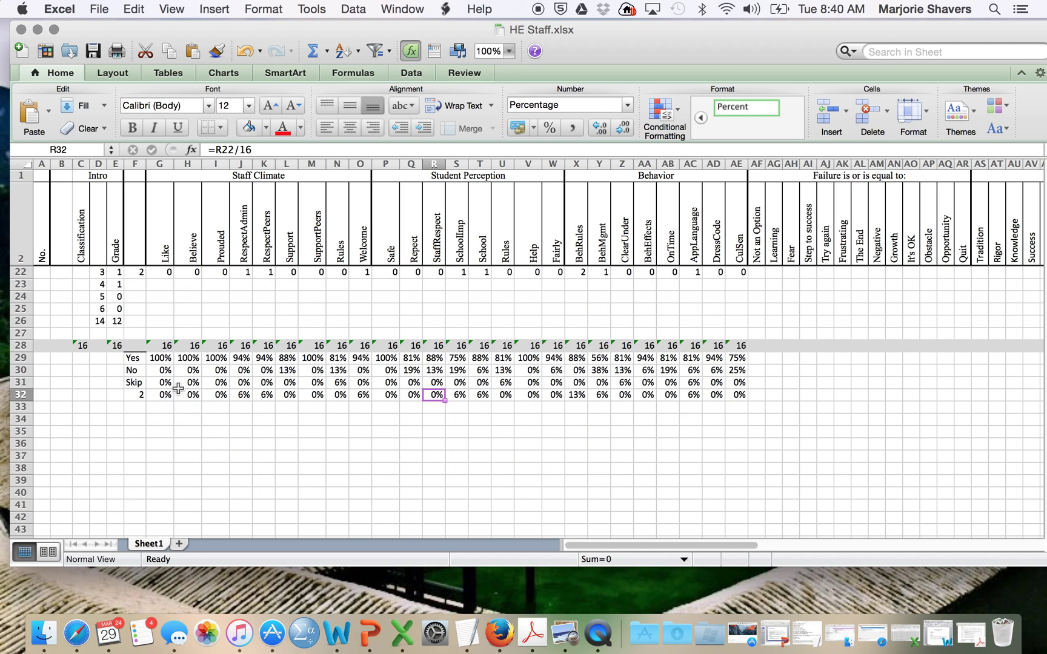
scroll(178, 389, "down", 2)
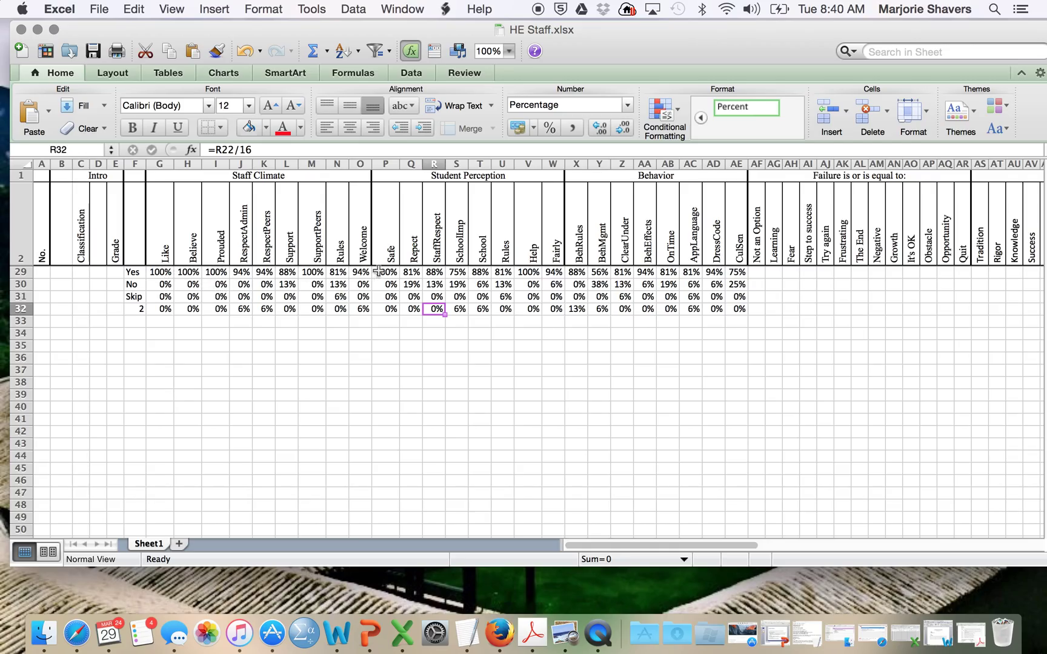
left_click(335, 271)
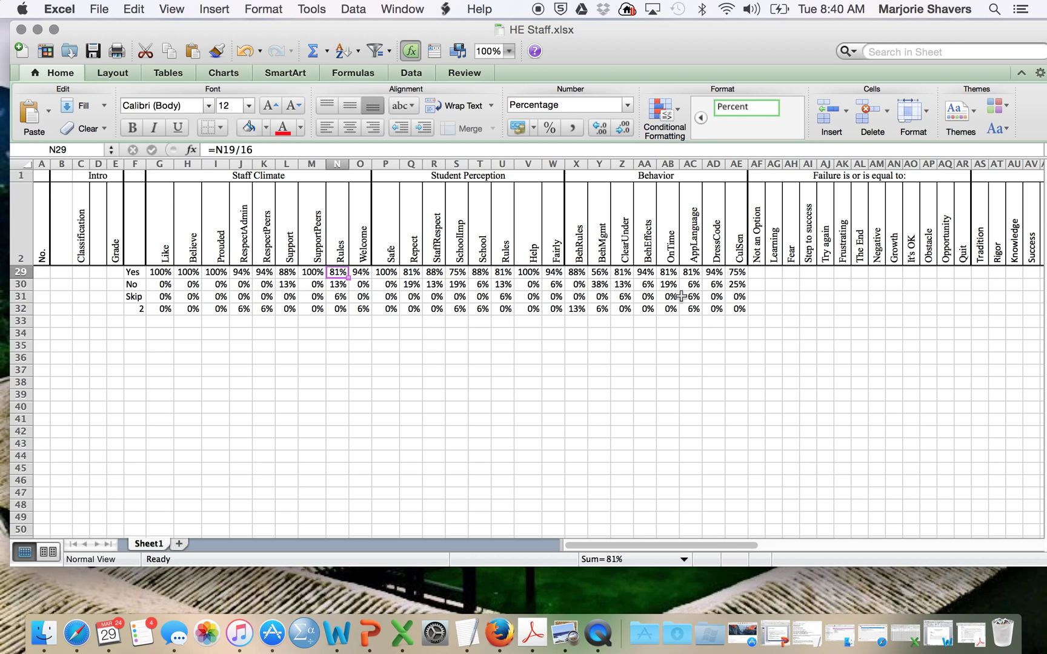
left_click(557, 273)
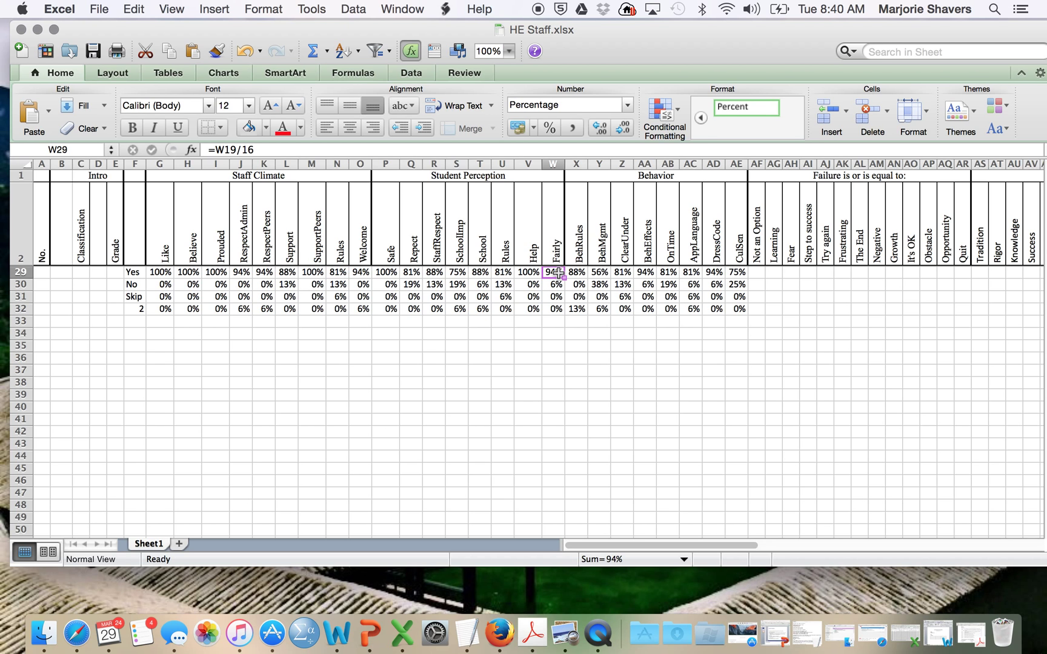
scroll(557, 273, "up", 10)
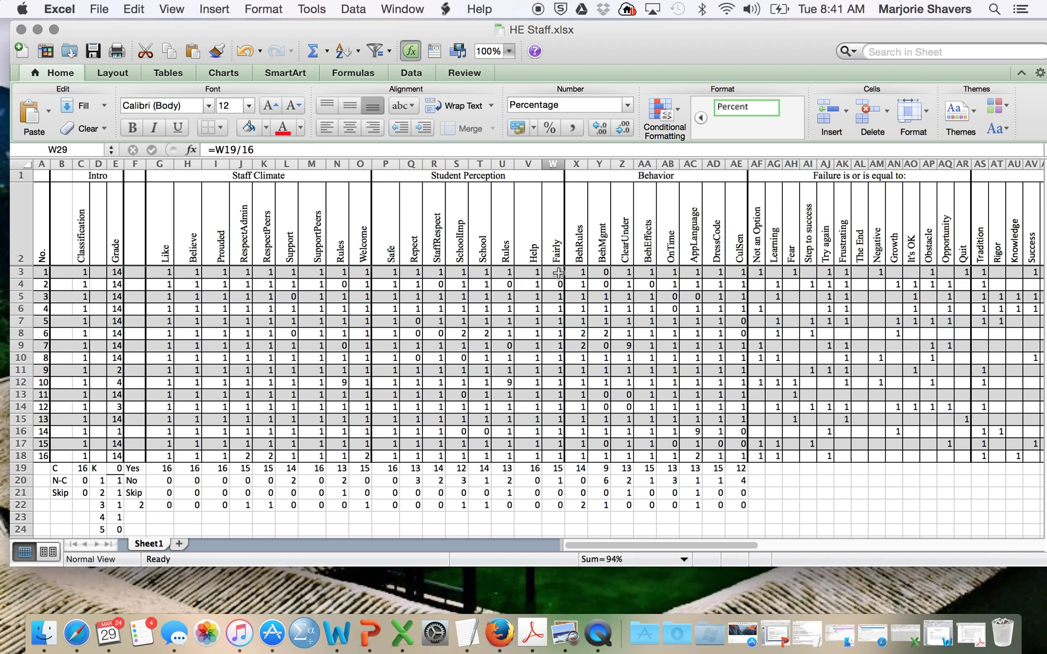
Step: Switch to HES Staff.pdf in Acrobat, review the Failure and Blue Streak questions, and minimize the document to return to the Excel sheet
scroll(557, 272, "right", 10)
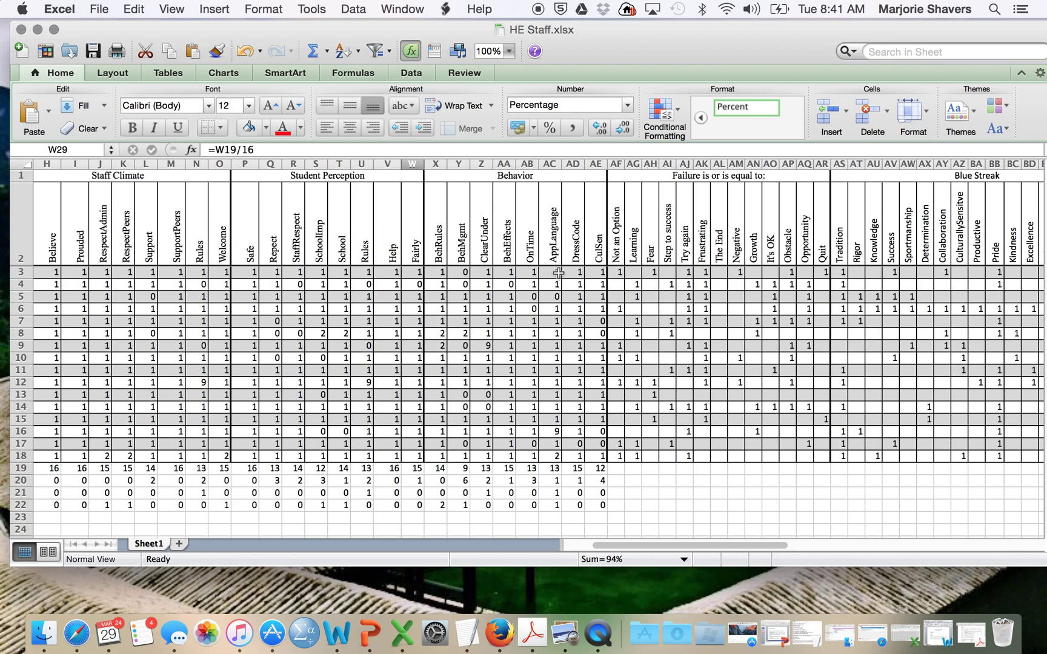
scroll(557, 272, "right", 5)
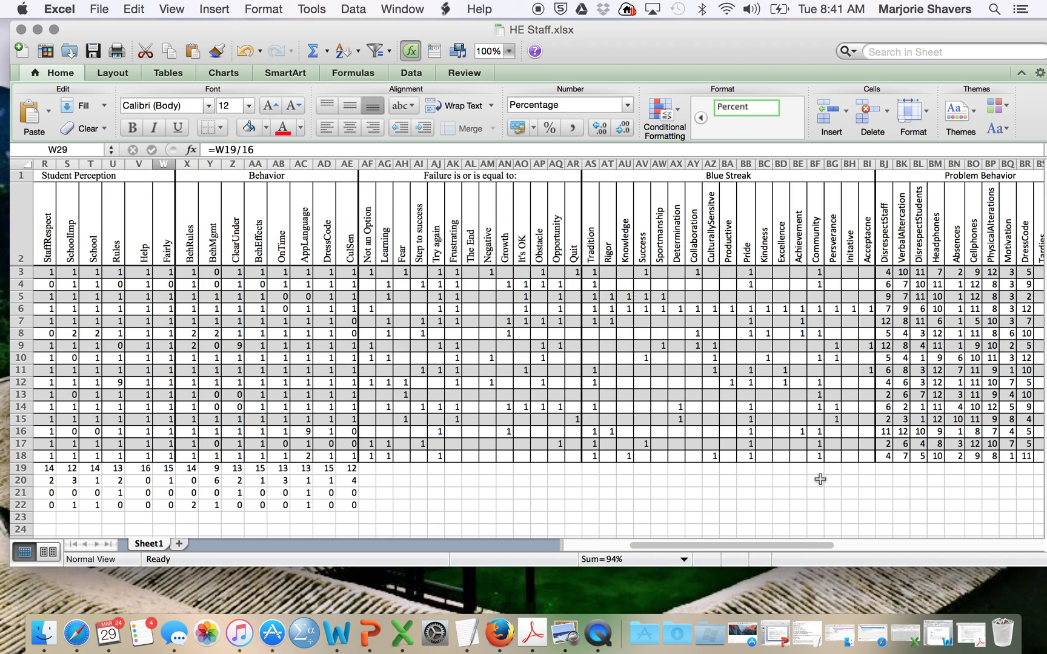
left_click(972, 633)
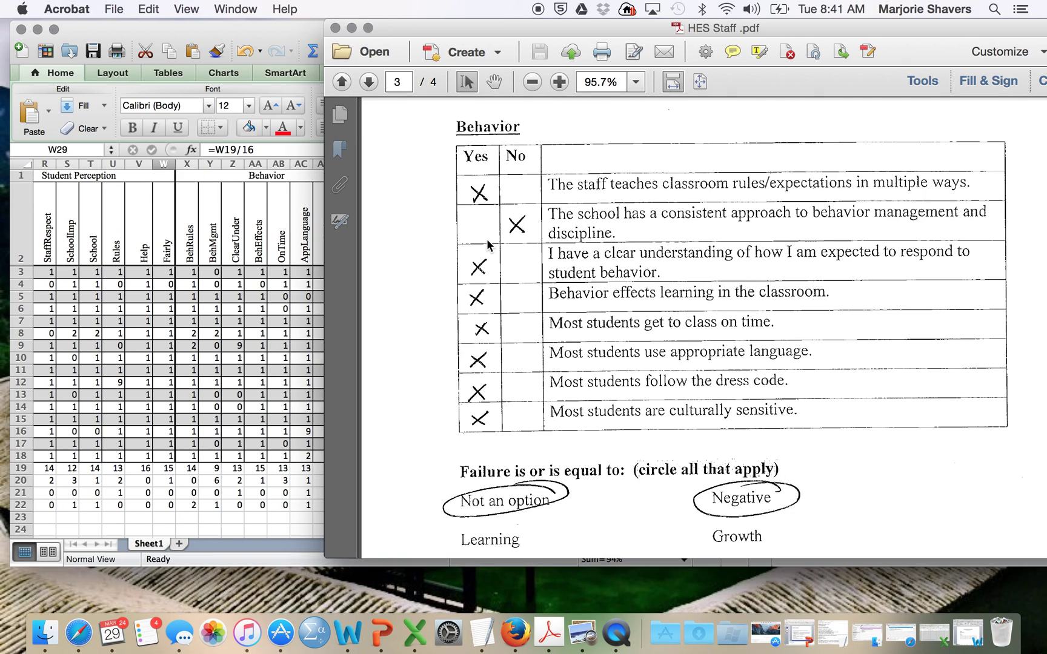
scroll(485, 239, "down", 15)
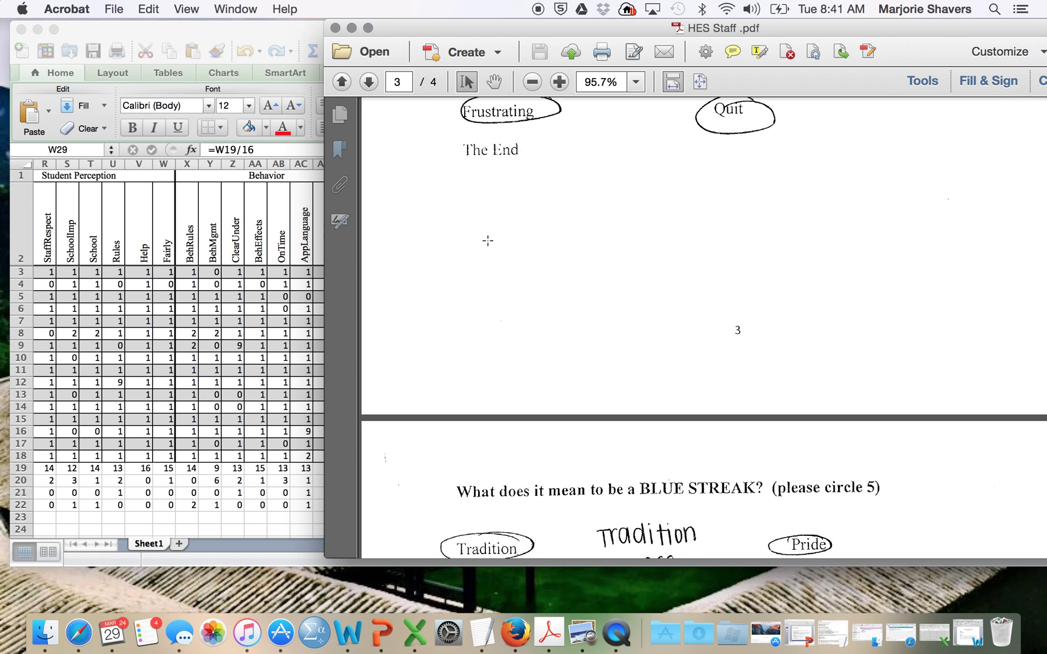
scroll(488, 241, "down", 3)
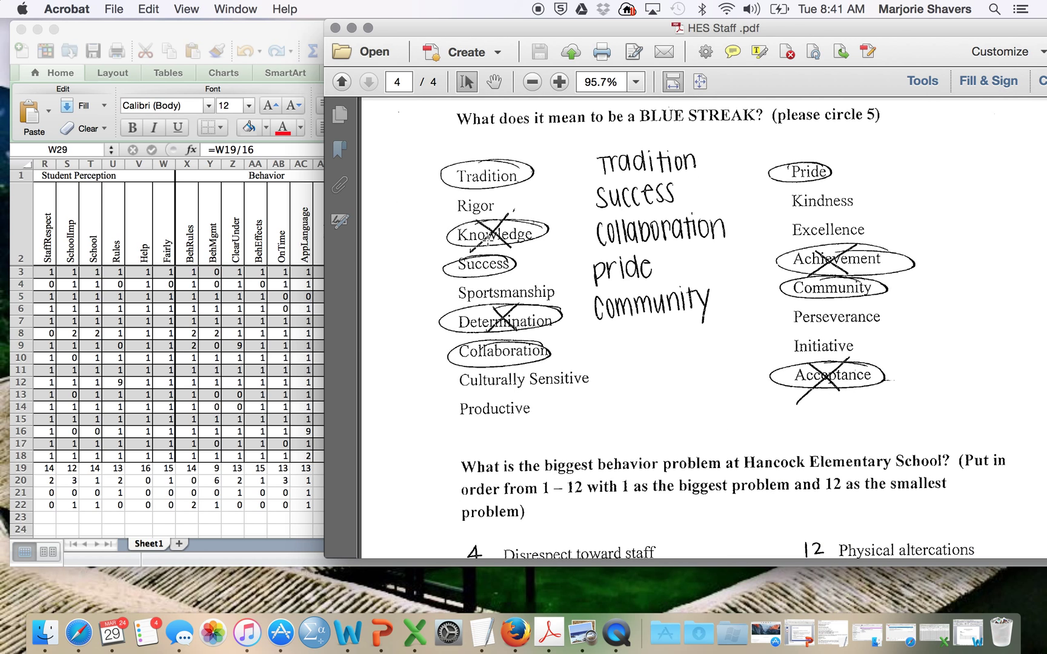
left_click(350, 28)
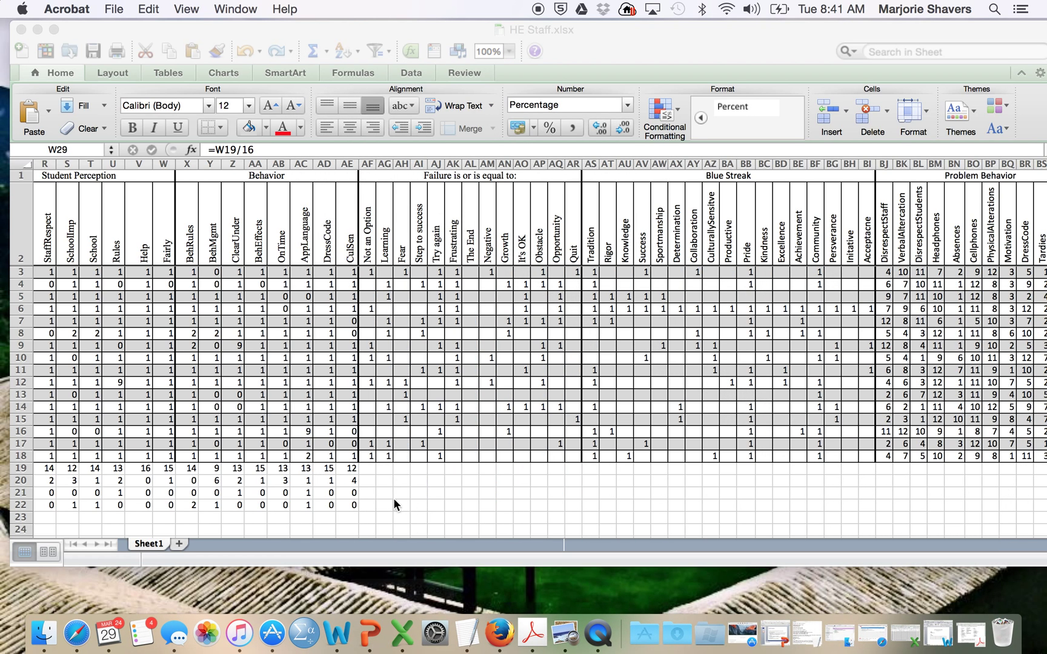
Step: Total the Not an Option responses in AF19 with =sum(AF3:AF18)
left_click(364, 466)
left_click(365, 468)
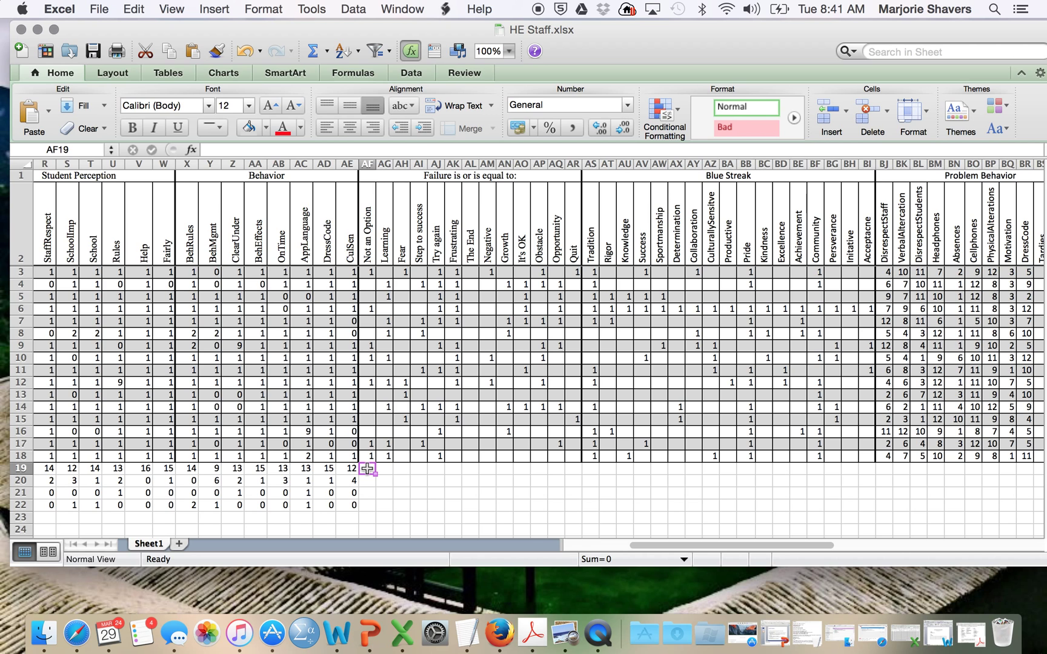
type("=")
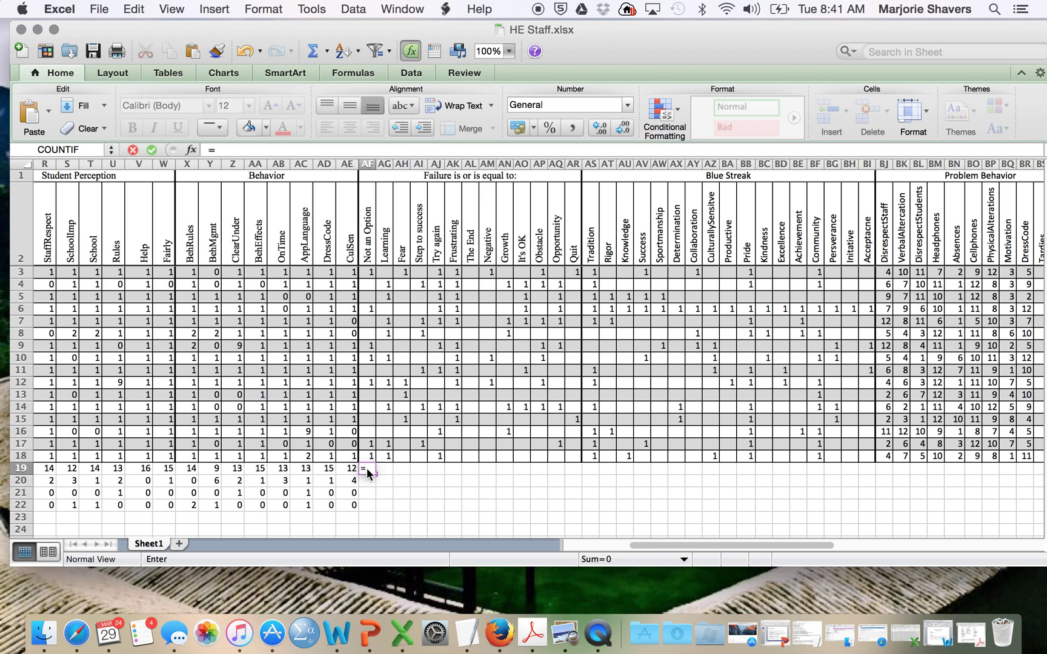
type("sum(")
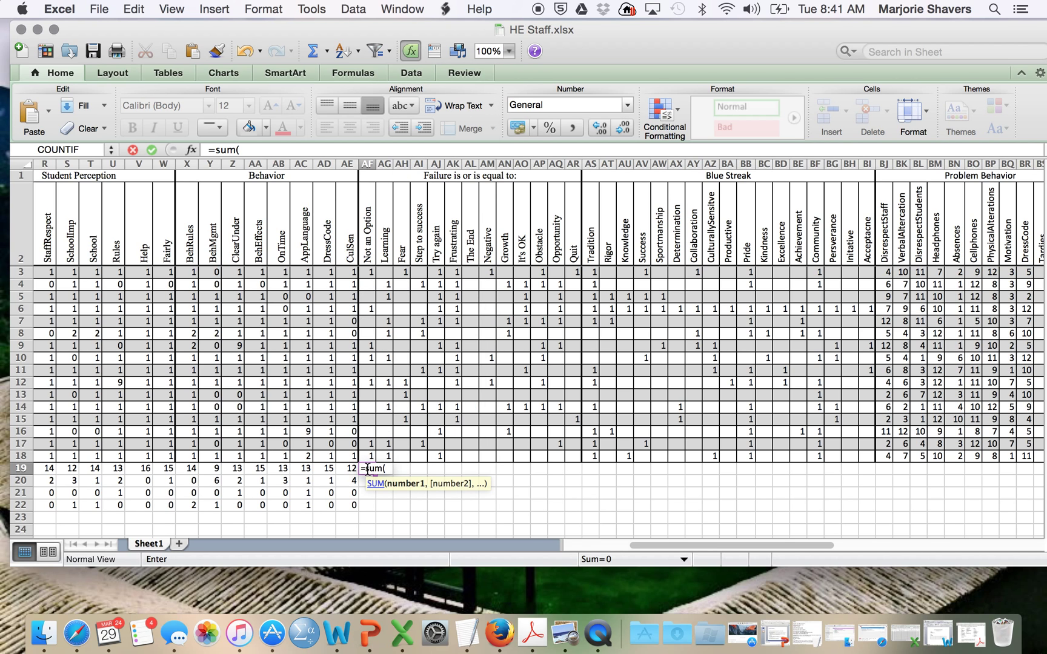
left_click_drag(370, 272, 371, 464)
type(")")
key("Return")
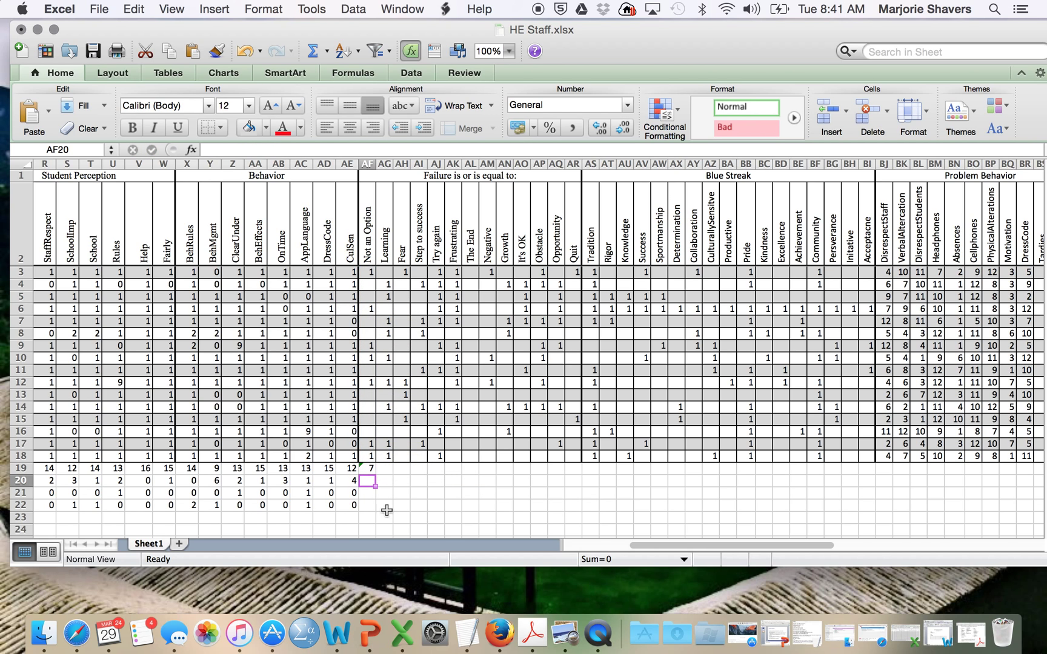
left_click(369, 469)
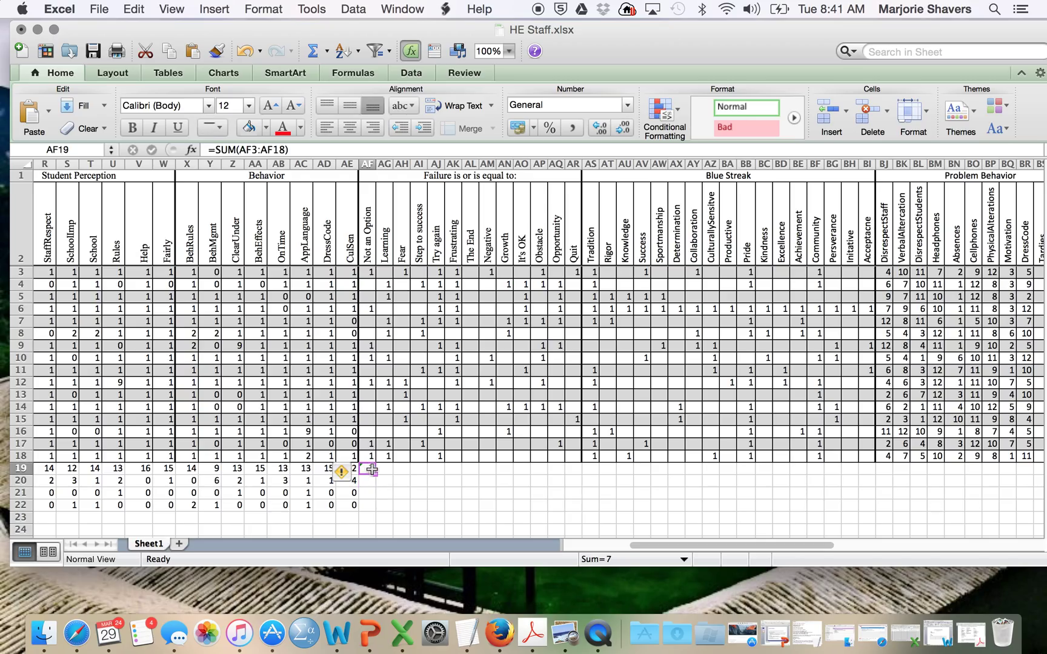
Step: Extend the AF19 sum across row 19 through BI19, and calculate =AF19/16 in AF20 with percentage format
left_click_drag(377, 476, 871, 468)
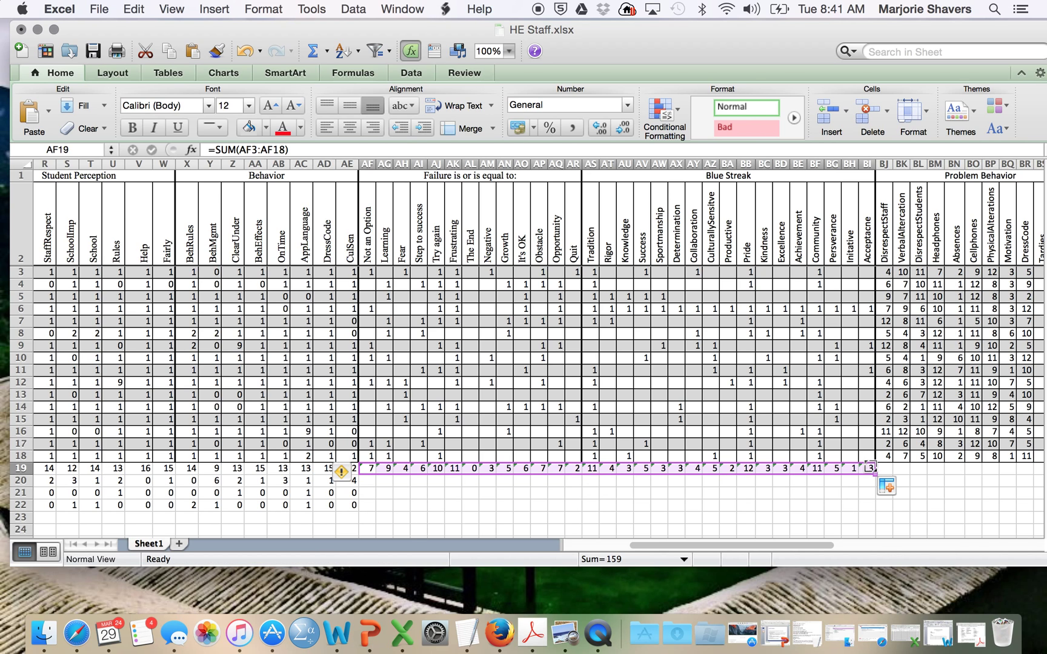
left_click(367, 482)
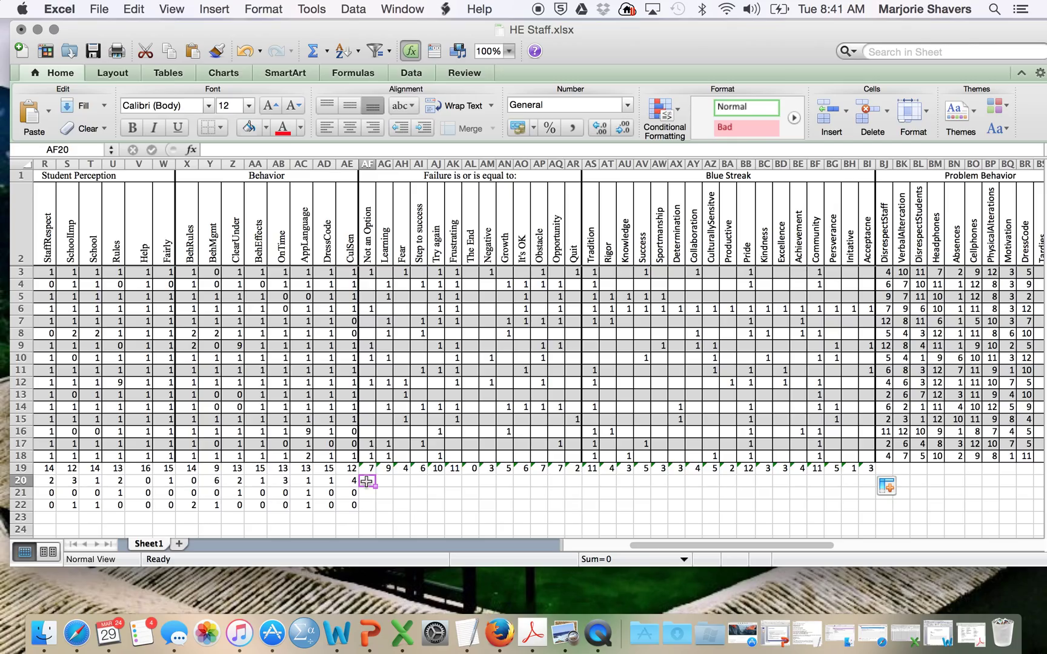
type("=")
left_click(367, 470)
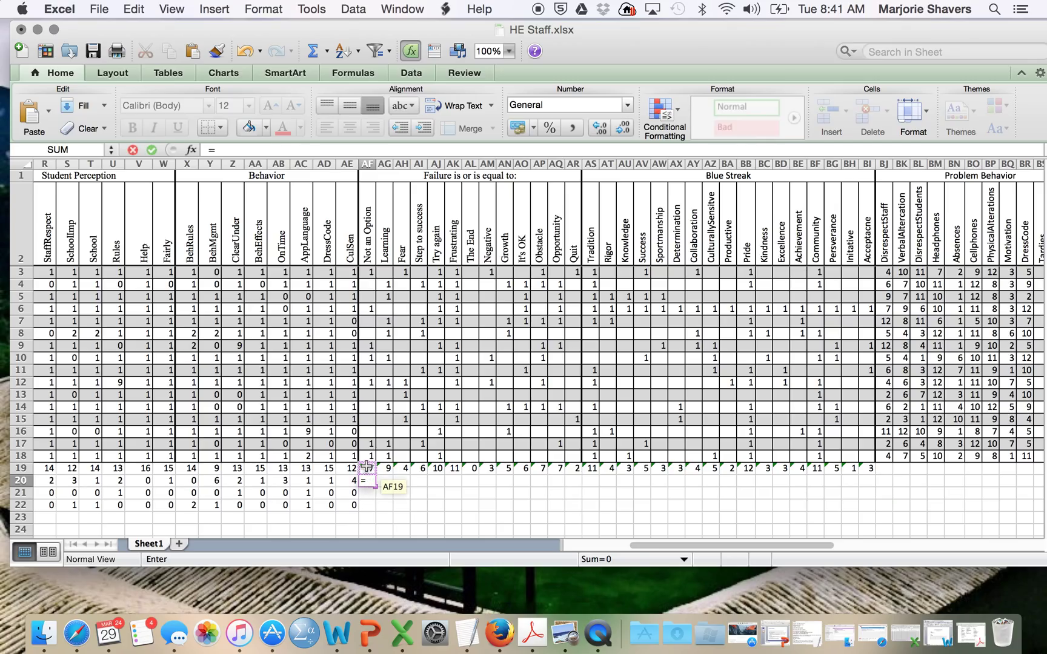
type("/16")
key("Return")
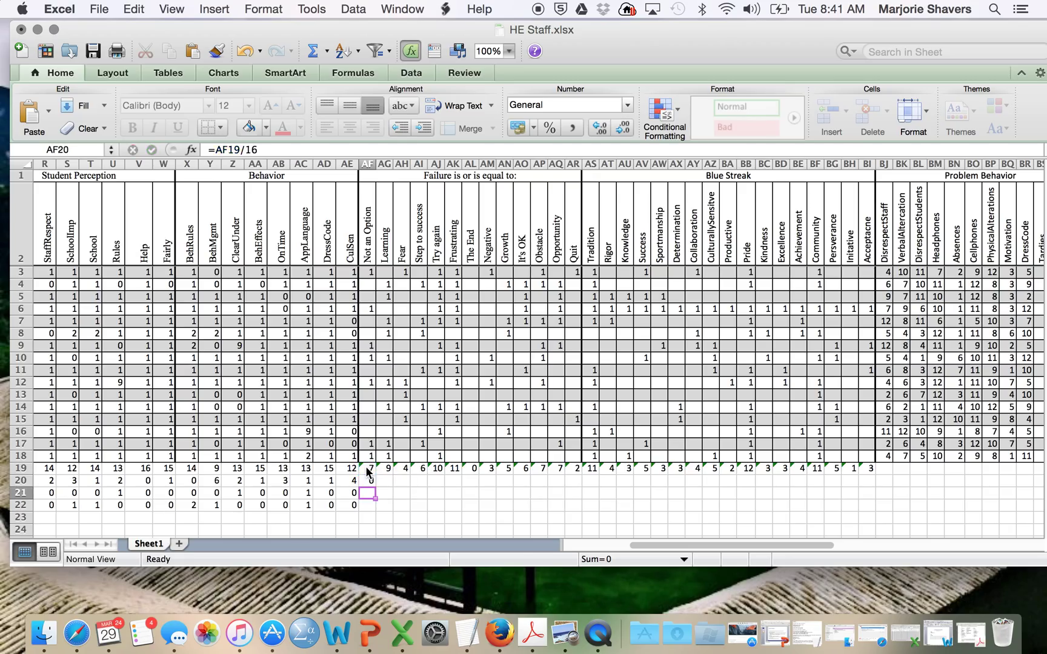
left_click(371, 480)
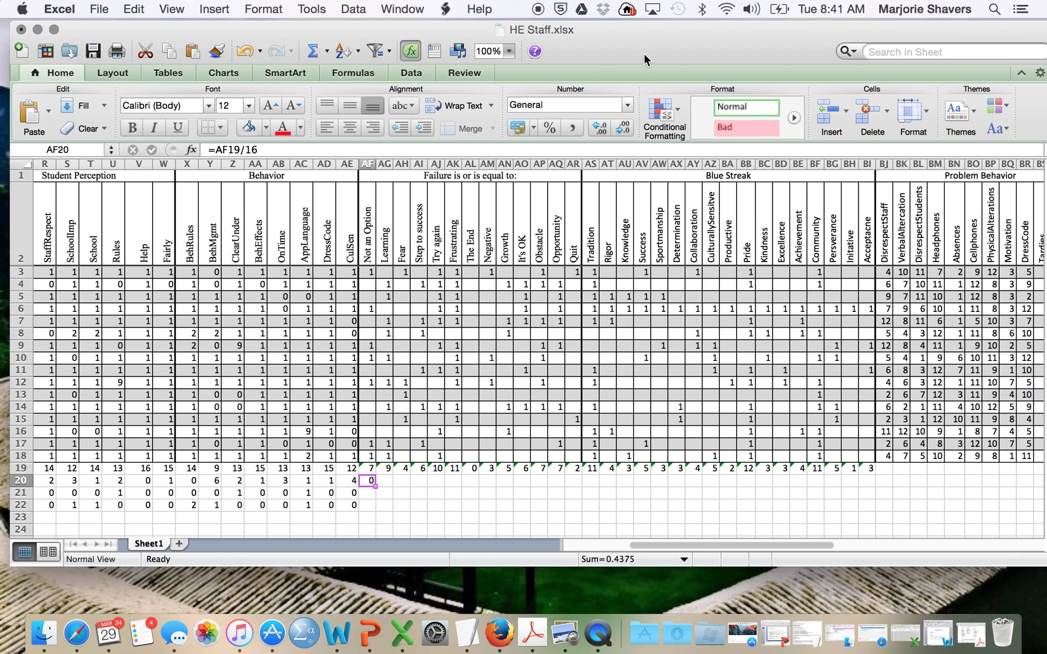
left_click(548, 130)
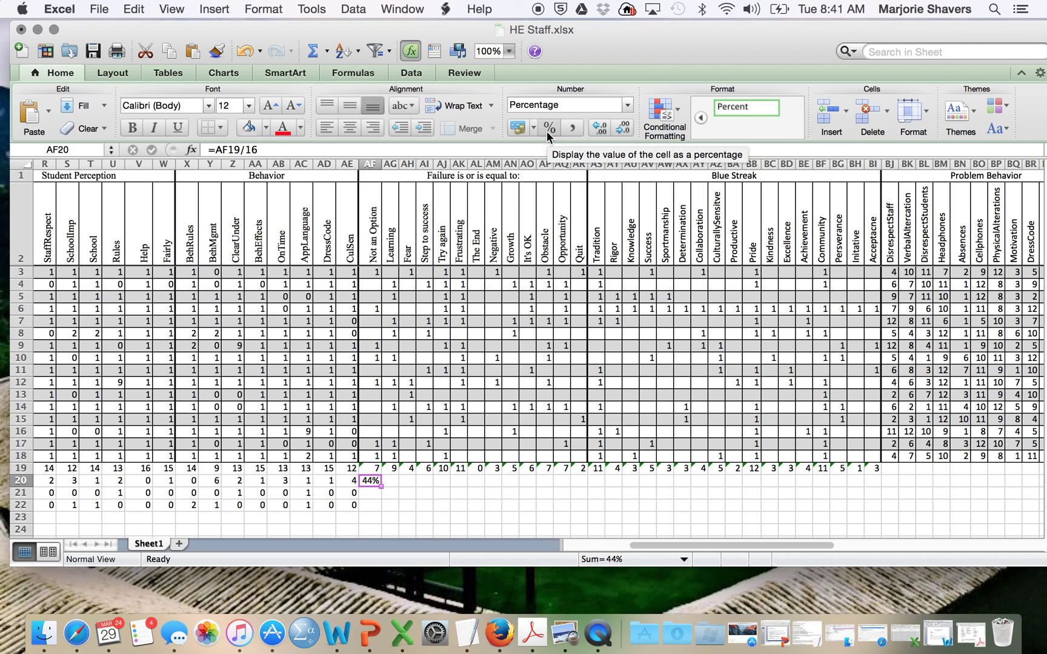
Step: Fill the AF20 percentage across row 20 through BI20, and widen columns AF to BI so every percentage displays in full
left_click_drag(380, 486, 877, 486)
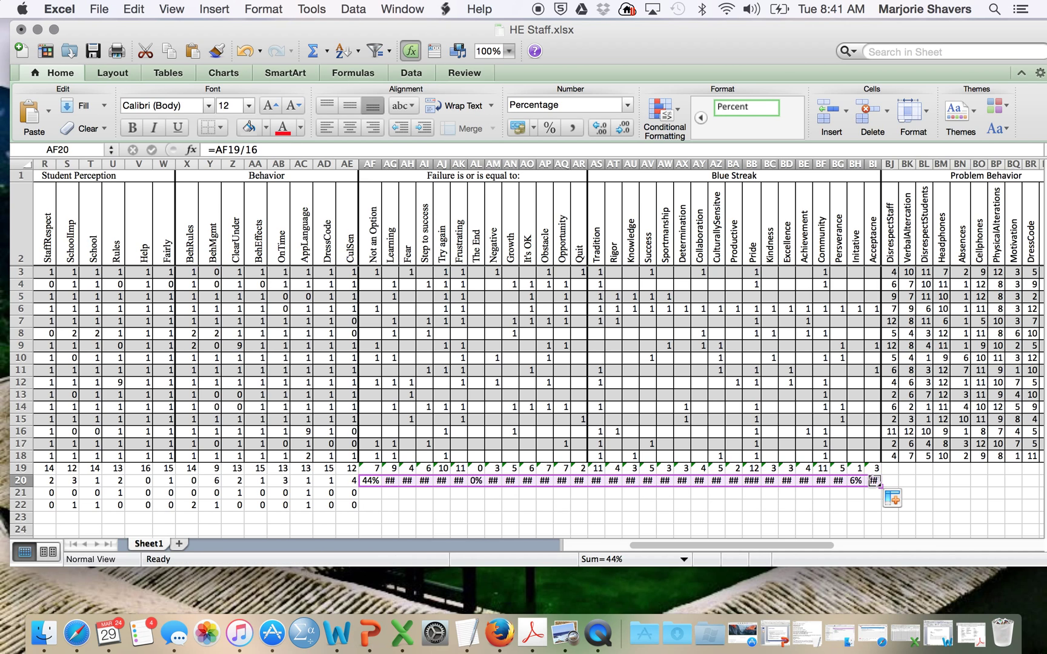
left_click_drag(588, 165, 594, 164)
left_click_drag(369, 164, 889, 166)
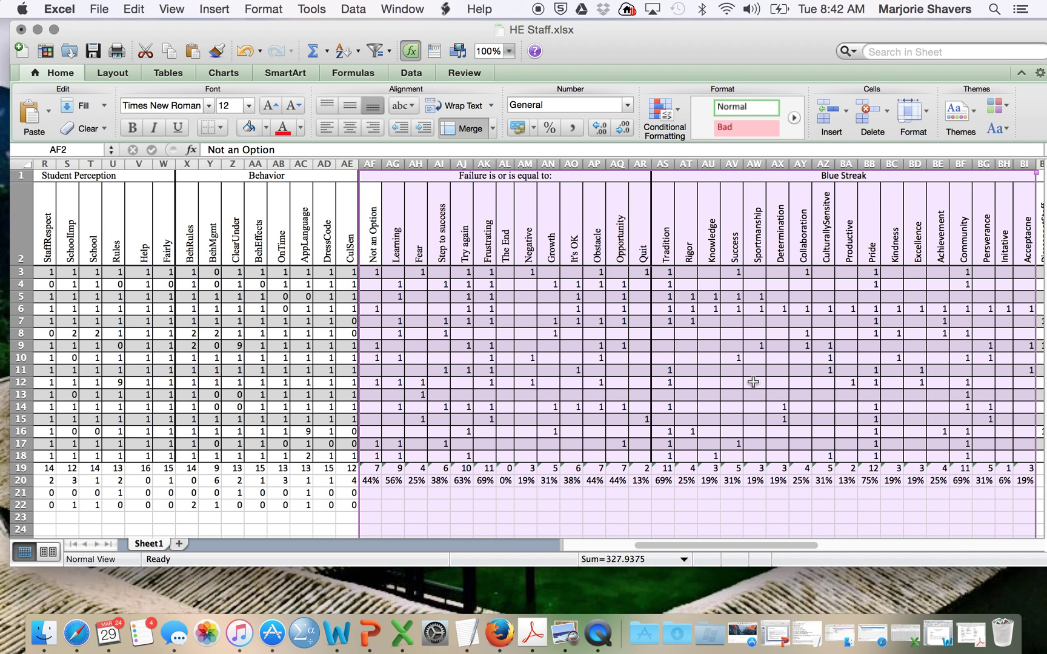
Step: Switch to HES Staff.pdf in Acrobat, review the 1–12 behavior problem ranking question on page 4, and minimize the document to return to Excel
scroll(753, 382, "right", 5)
scroll(753, 382, "right", 5)
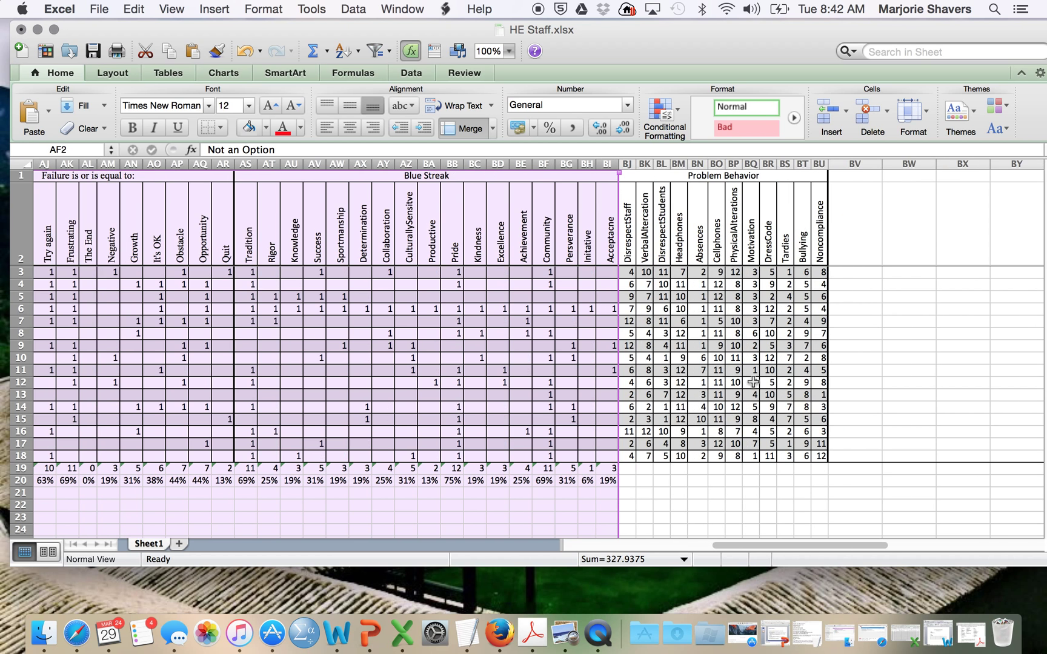
left_click(963, 644)
scroll(781, 254, "down", 10)
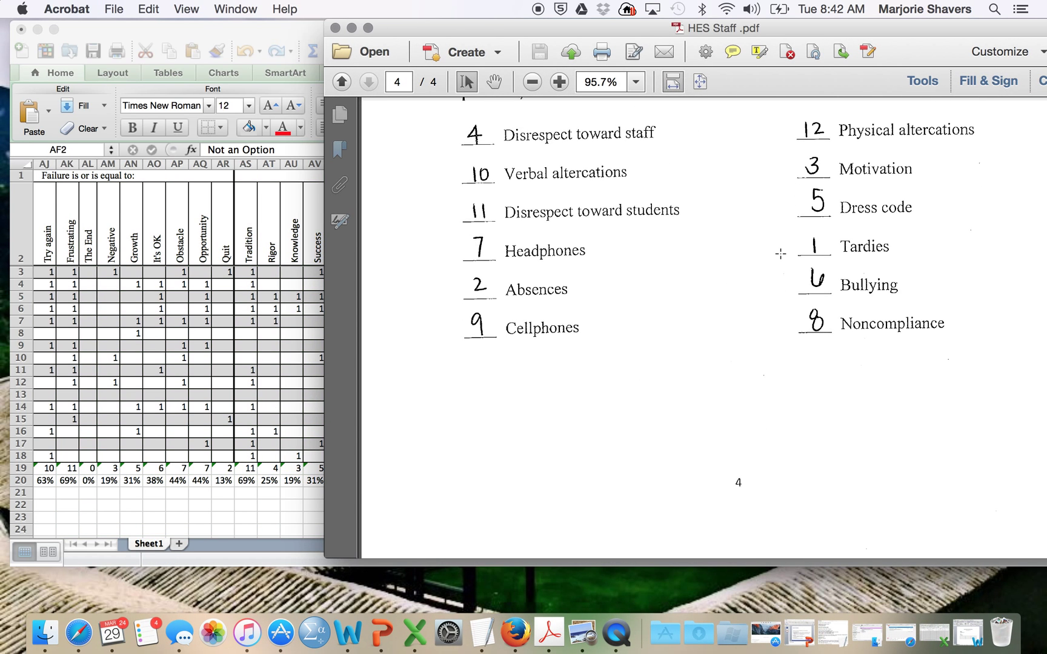
scroll(780, 253, "up", 3)
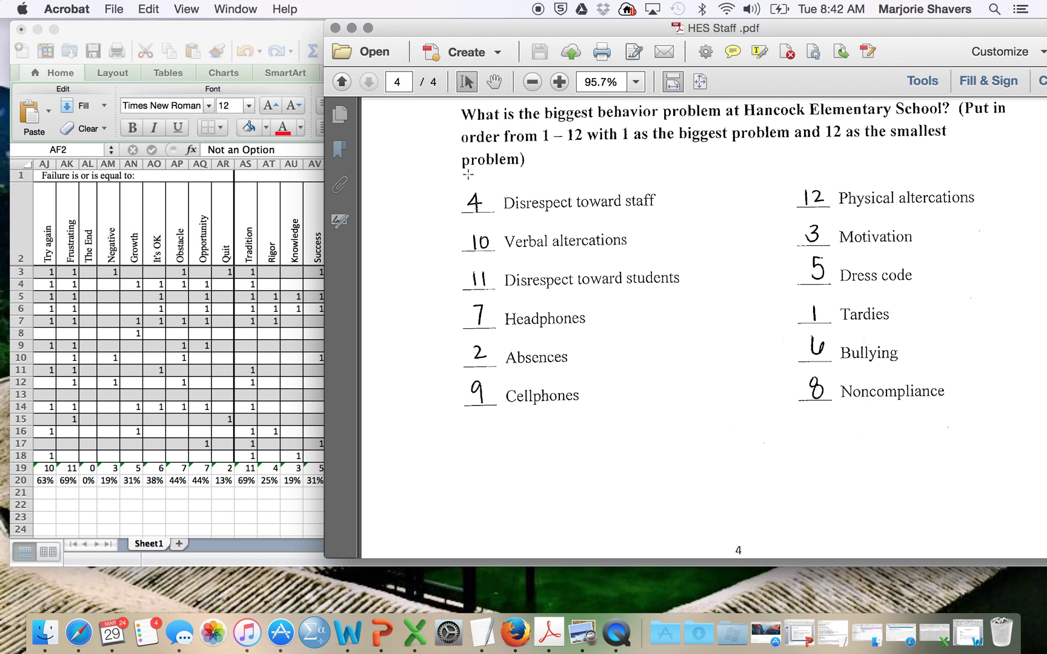
left_click(352, 28)
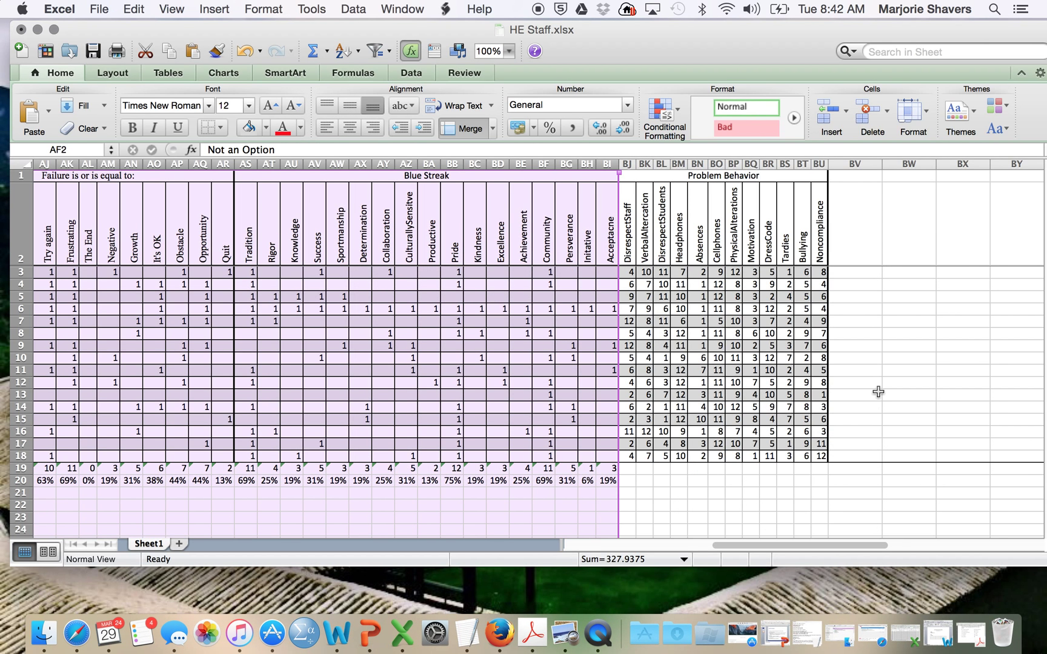
Step: Calculate the expected ranking total in BV19 with =1+2+3+4+5+6+7+8+9+10+11+12
scroll(878, 394, "right", 4)
left_click(767, 472)
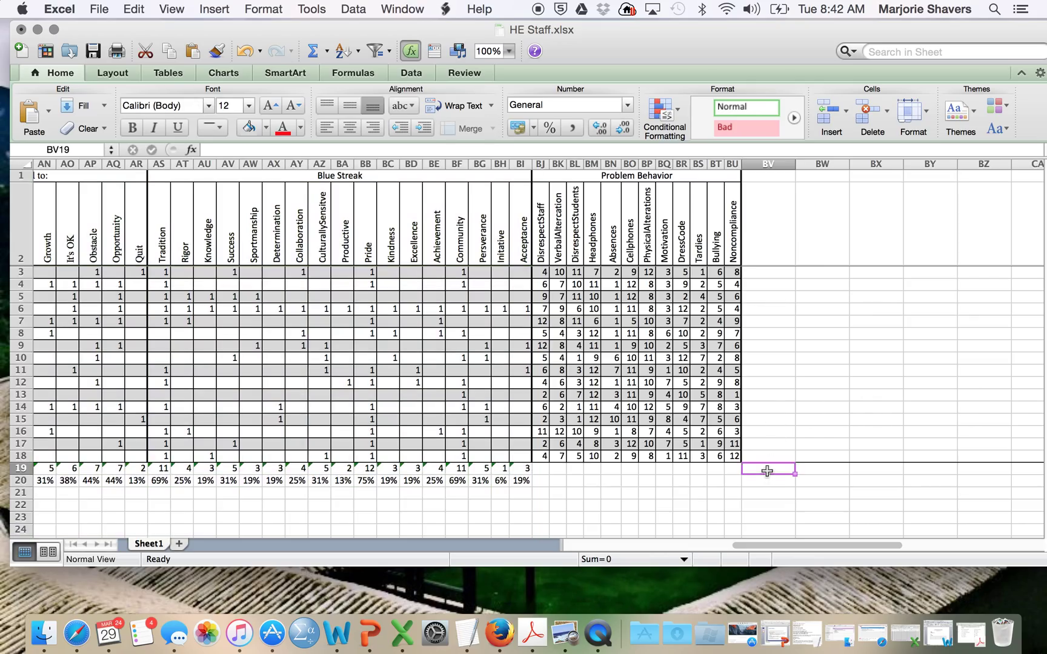
type("=")
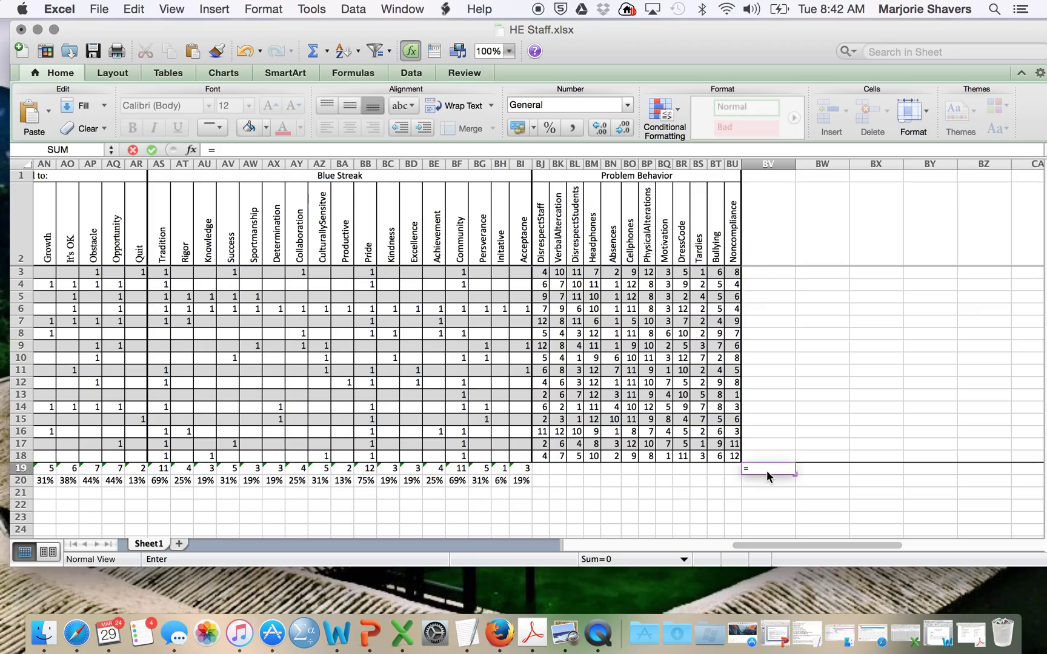
type("1+2+3+4+5+6")
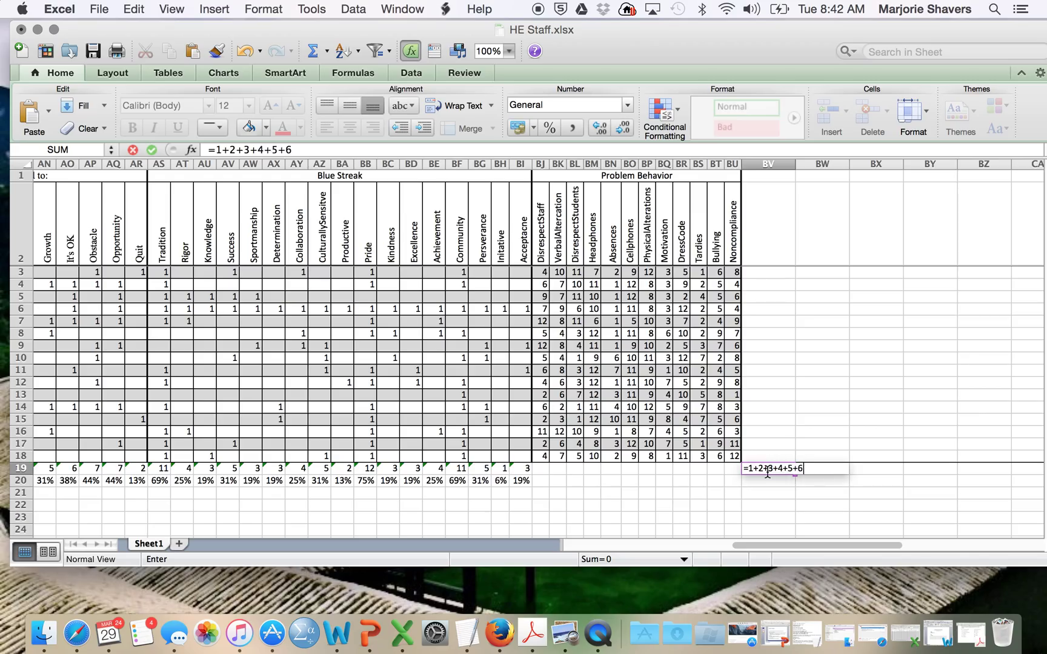
type("+7+8+9+10+")
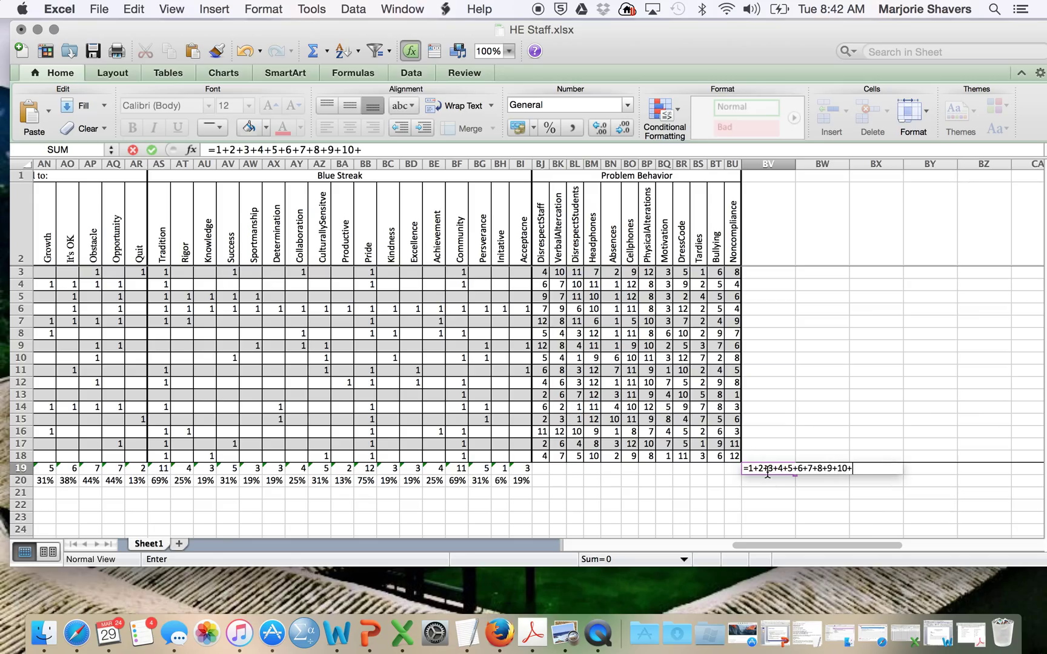
type("11+12")
key("Return")
left_click(769, 469)
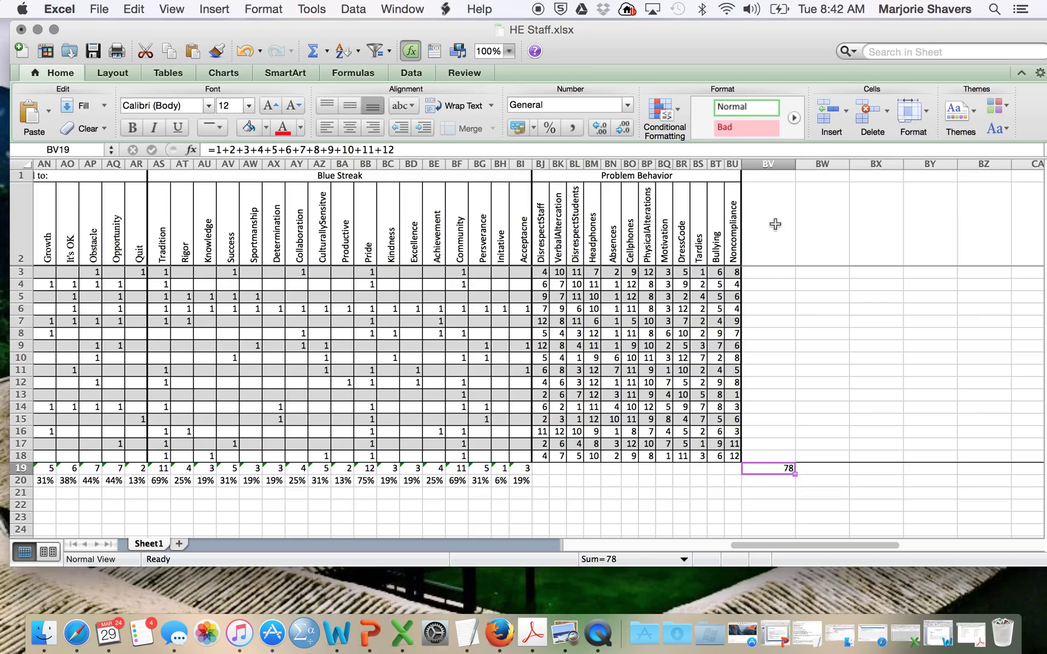
Step: Sum the first respondent's Problem Behavior rankings BJ3:BU3 in BV3, and fill the check total down to BV18
left_click(763, 277)
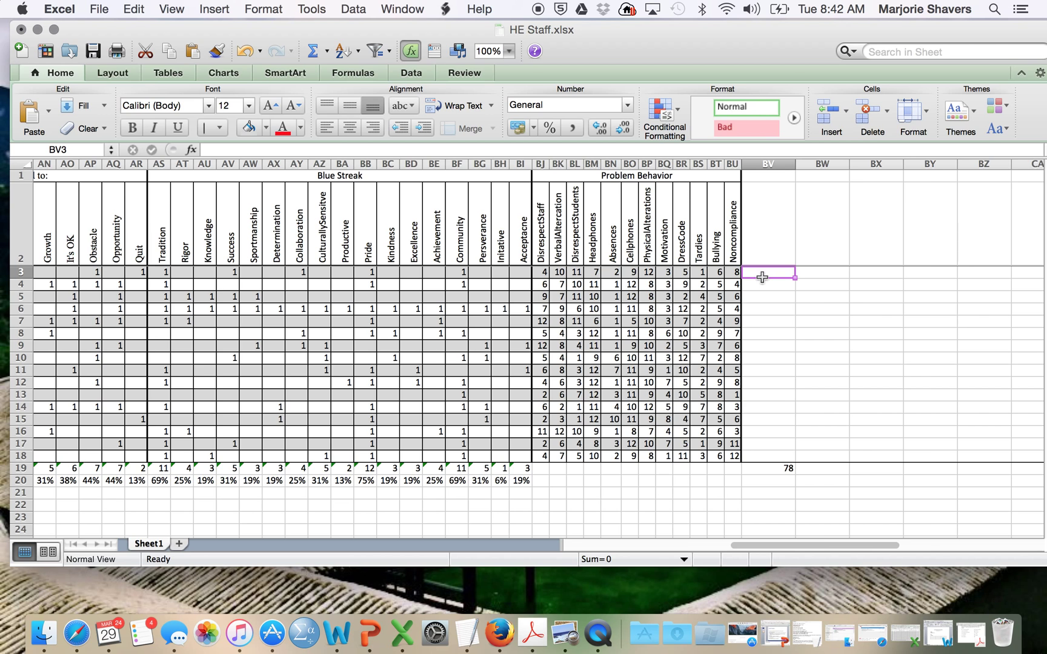
type("=sum(")
left_click_drag(733, 272, 538, 276)
key("Return")
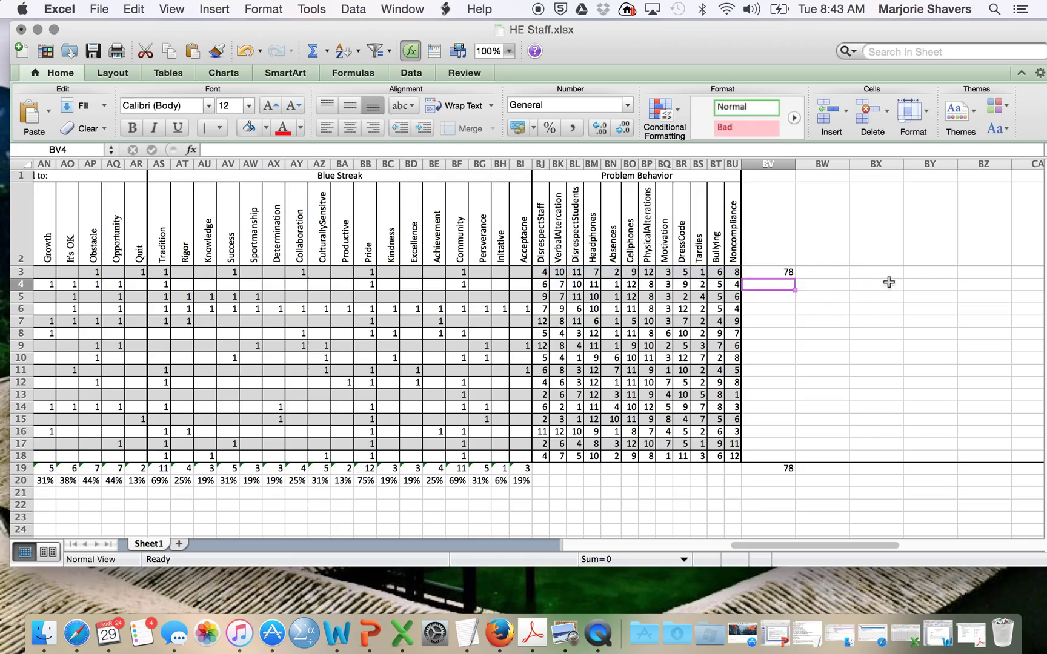
left_click(788, 273)
left_click_drag(796, 280, 791, 459)
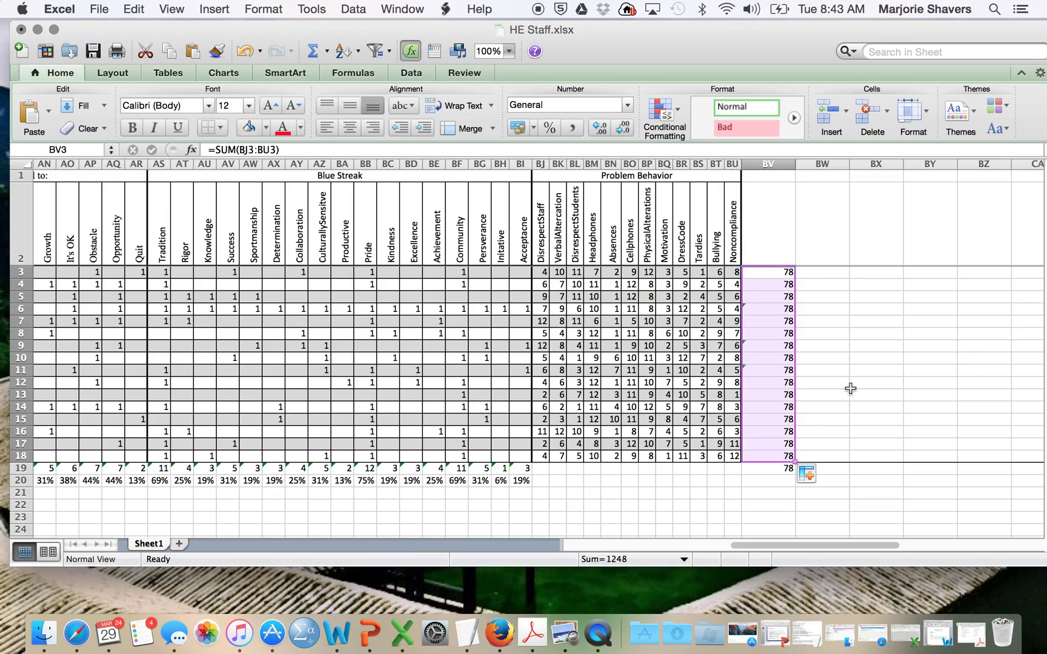
left_click(851, 391)
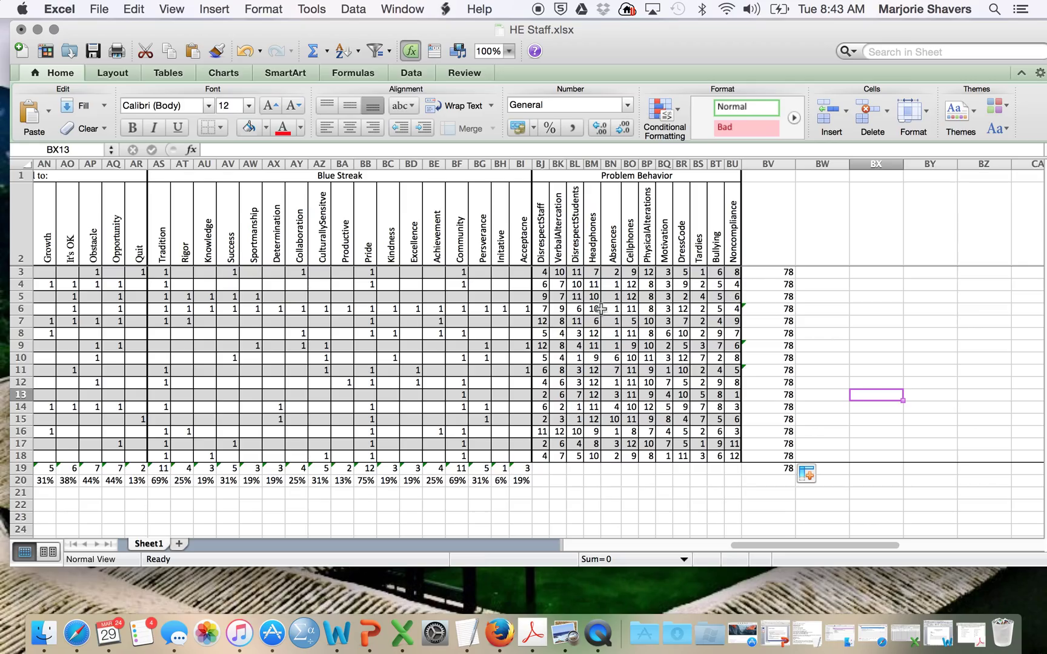
Step: Average the DisrespectStaff rankings in BJ19 with =average(BJ3:BJ18)
left_click(541, 469)
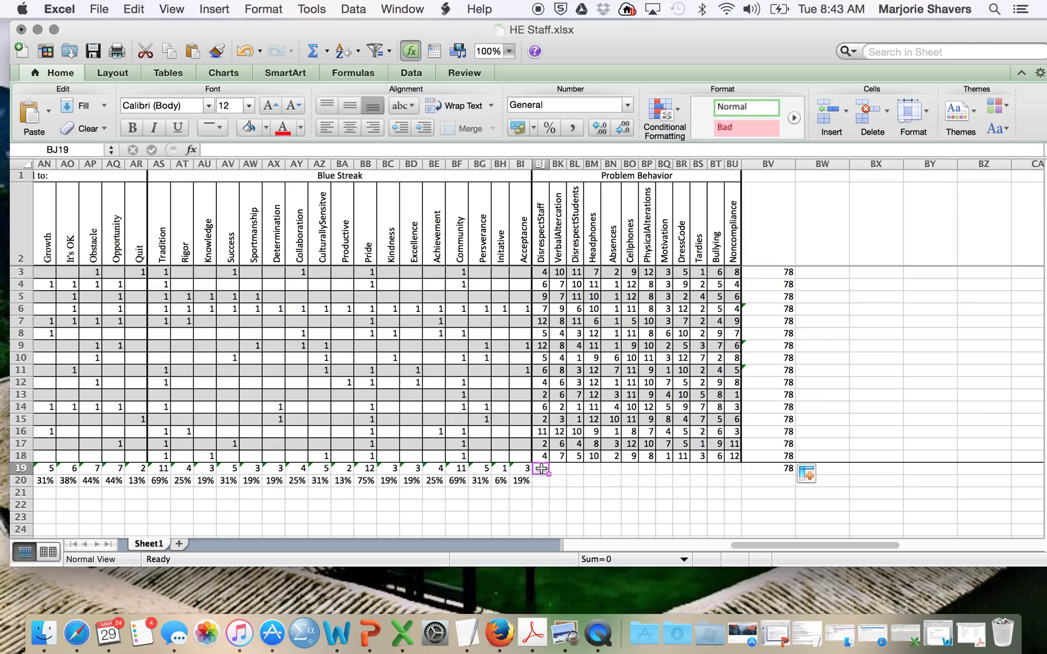
type("=")
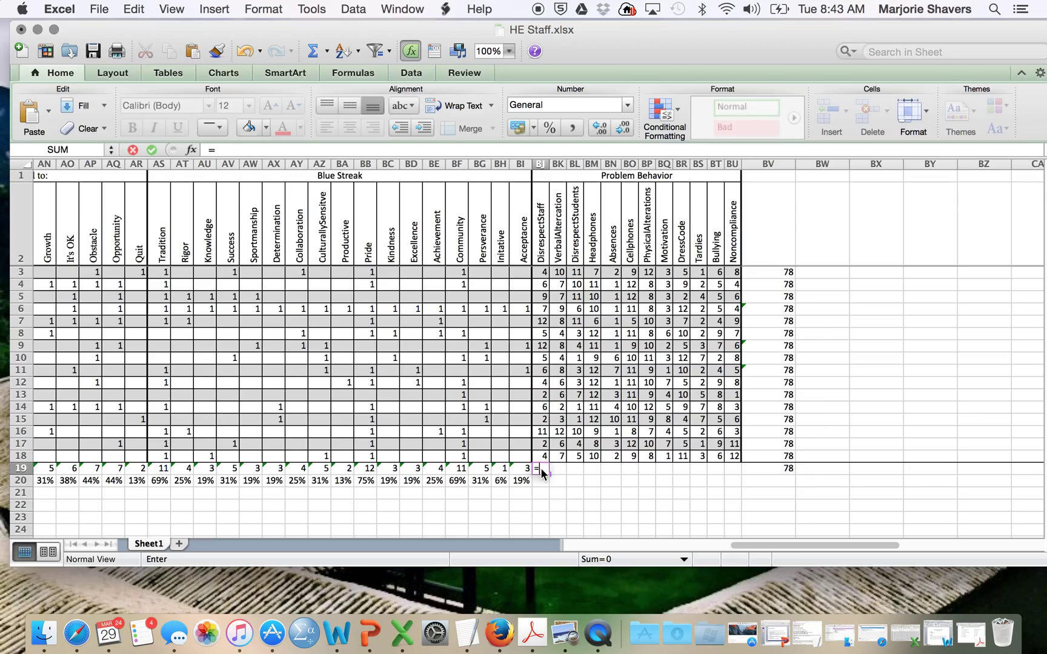
type("average")
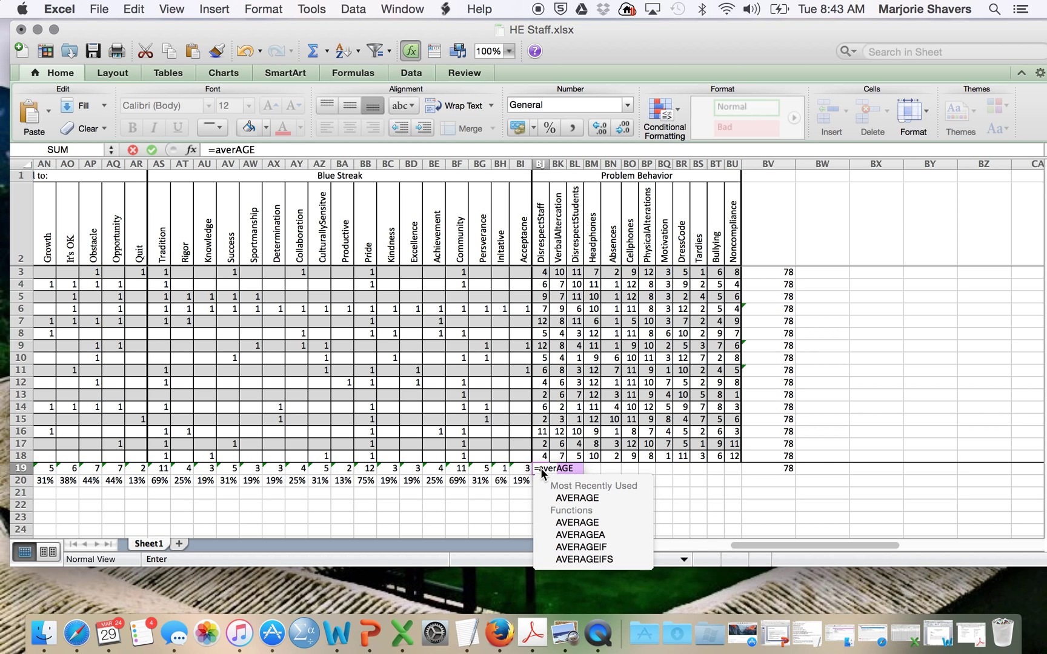
type("(")
left_click(543, 275)
left_click_drag(543, 280, 548, 462)
type(")")
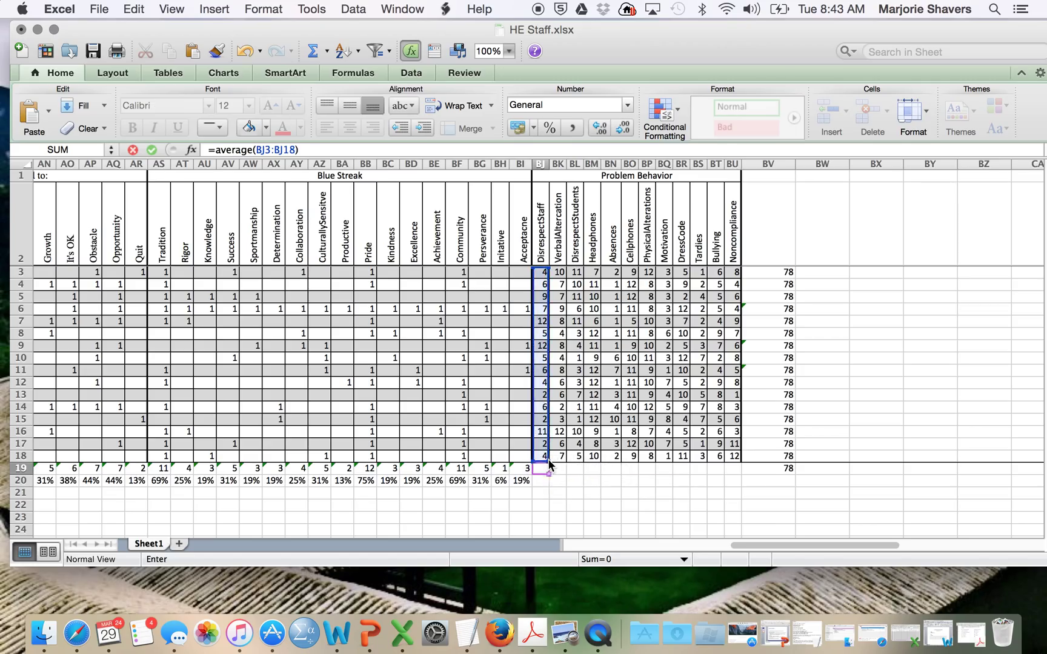
key("Return")
Step: Copy the BJ19 average across row 19 through BU19 for all Problem Behavior items
left_click(539, 469)
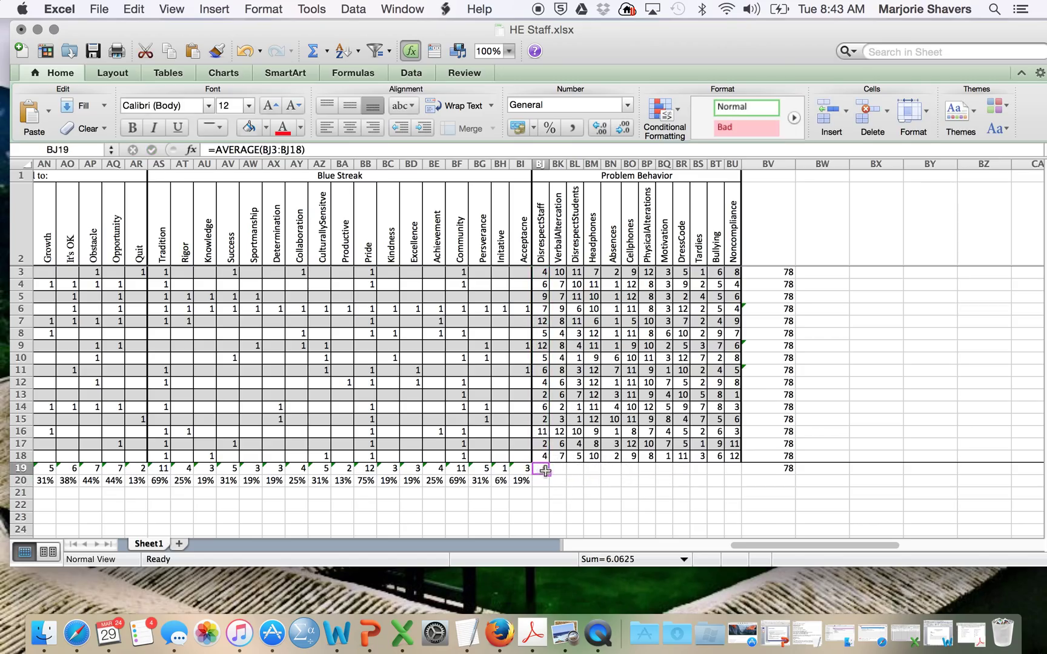
left_click(552, 476)
left_click(544, 470)
left_click_drag(549, 475, 735, 474)
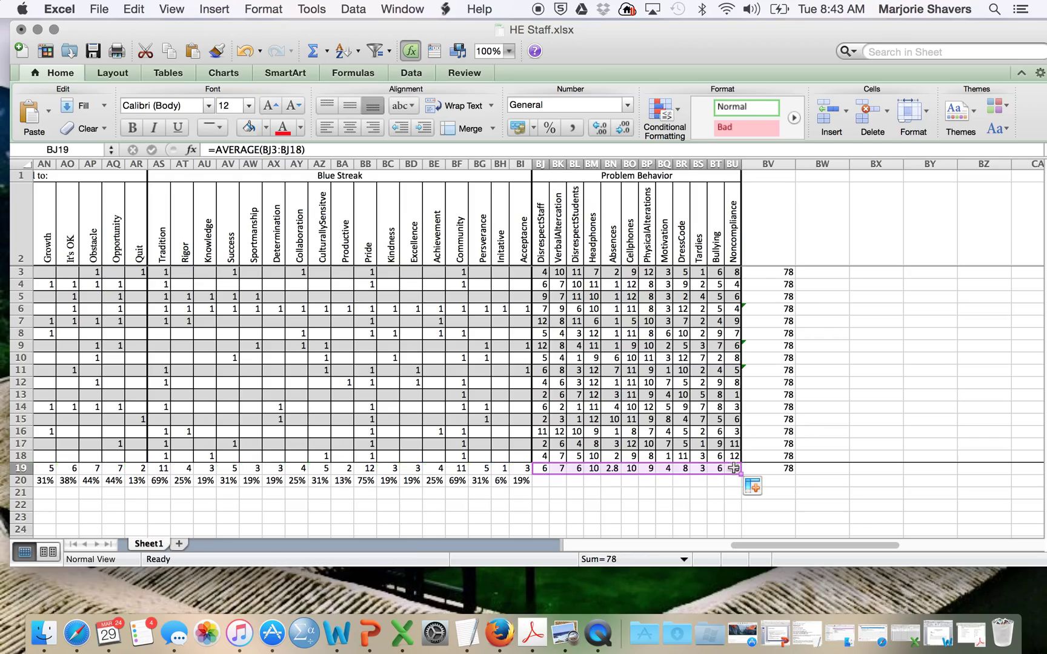
left_click(662, 495)
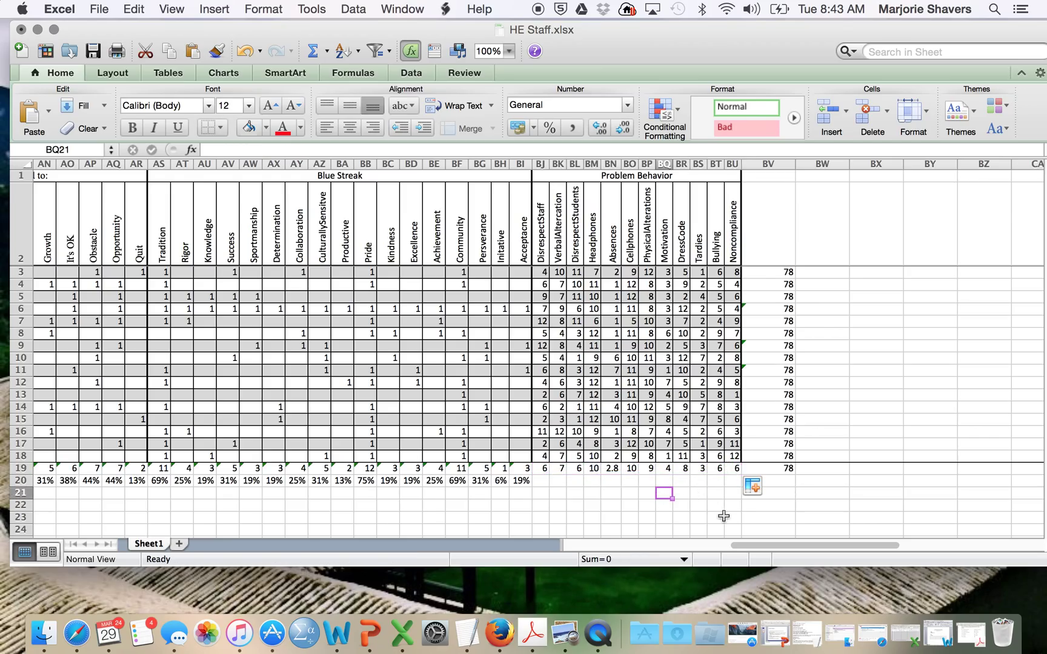
Step: Check the exact average rankings for Headphones, Cellphones and PhysicalAlterations in row 19
left_click(594, 469)
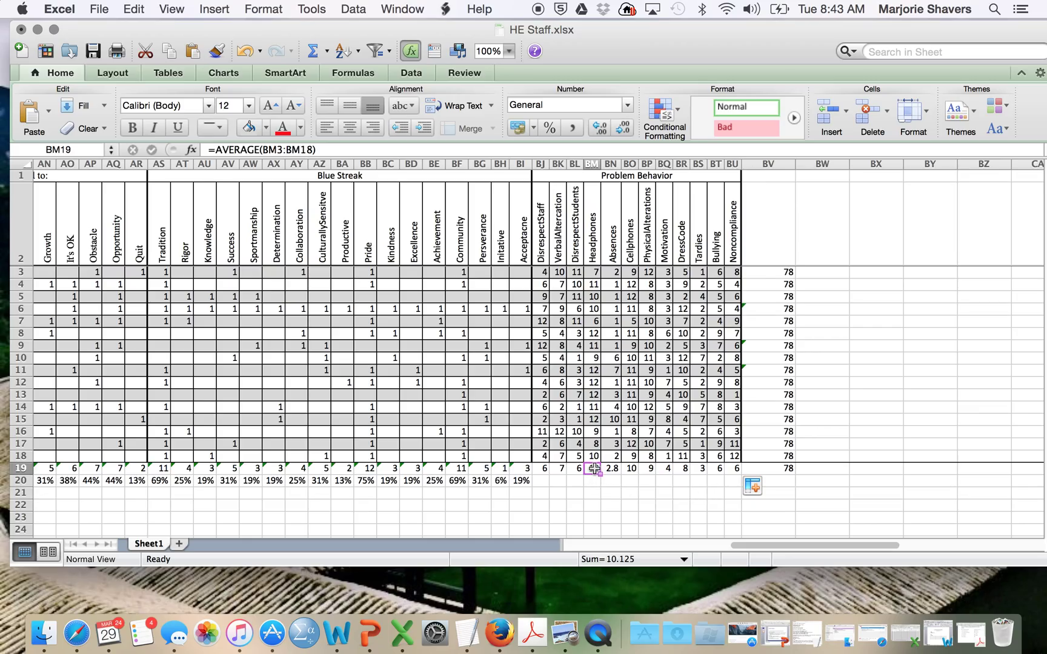
left_click(632, 468)
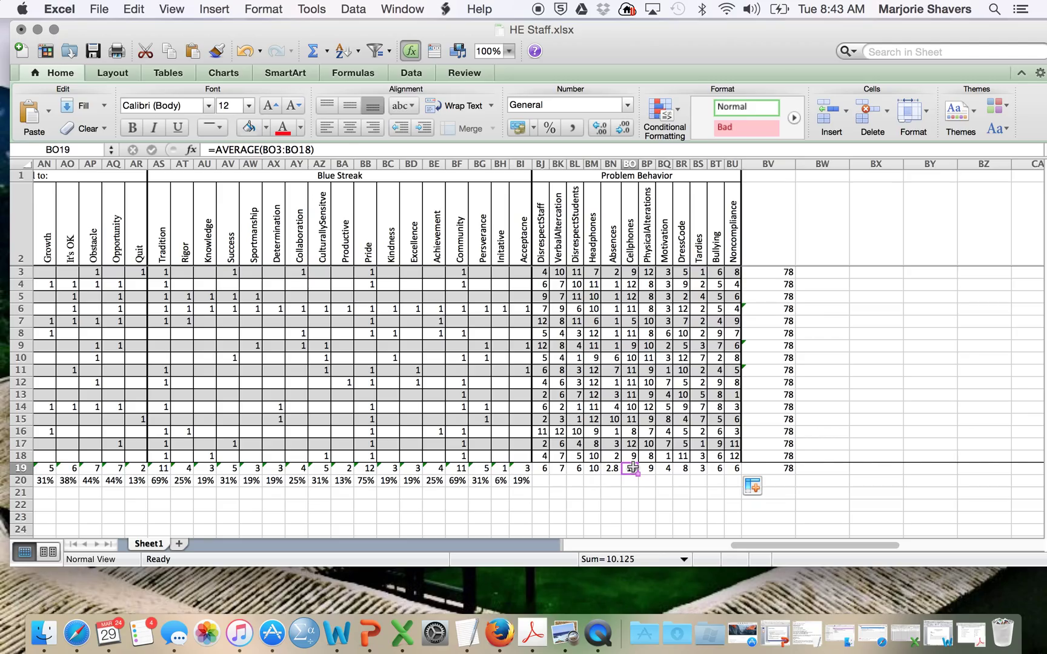
left_click(650, 469)
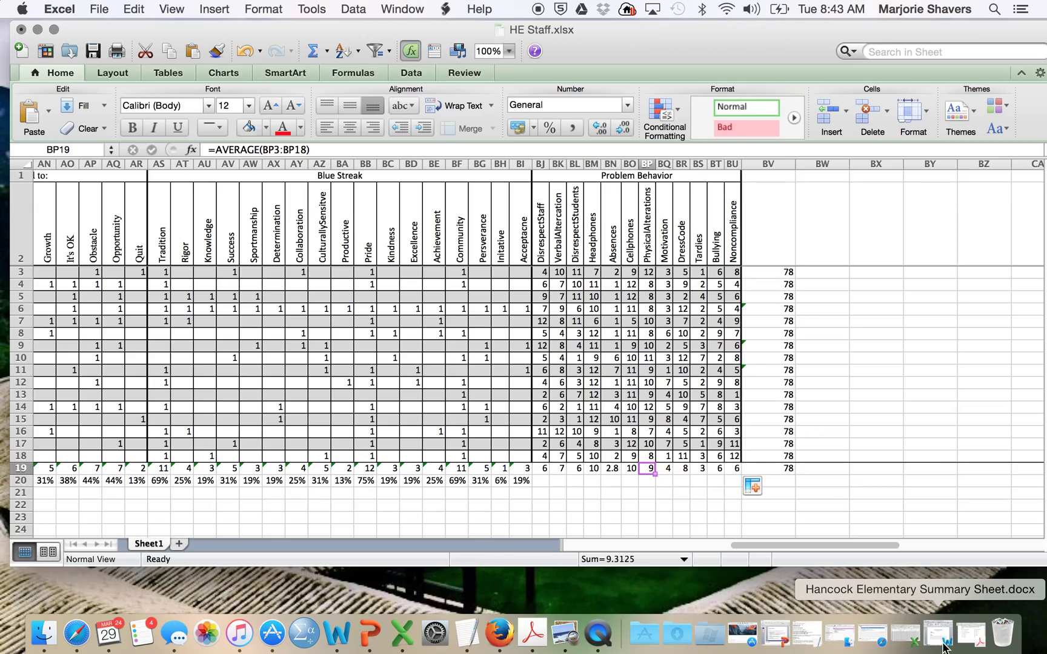
Step: Save a copy of the workbook as HE Staff_Descriptive in the Desktop folder in Excel Workbook (.xlsx) format
left_click(104, 8)
left_click(130, 134)
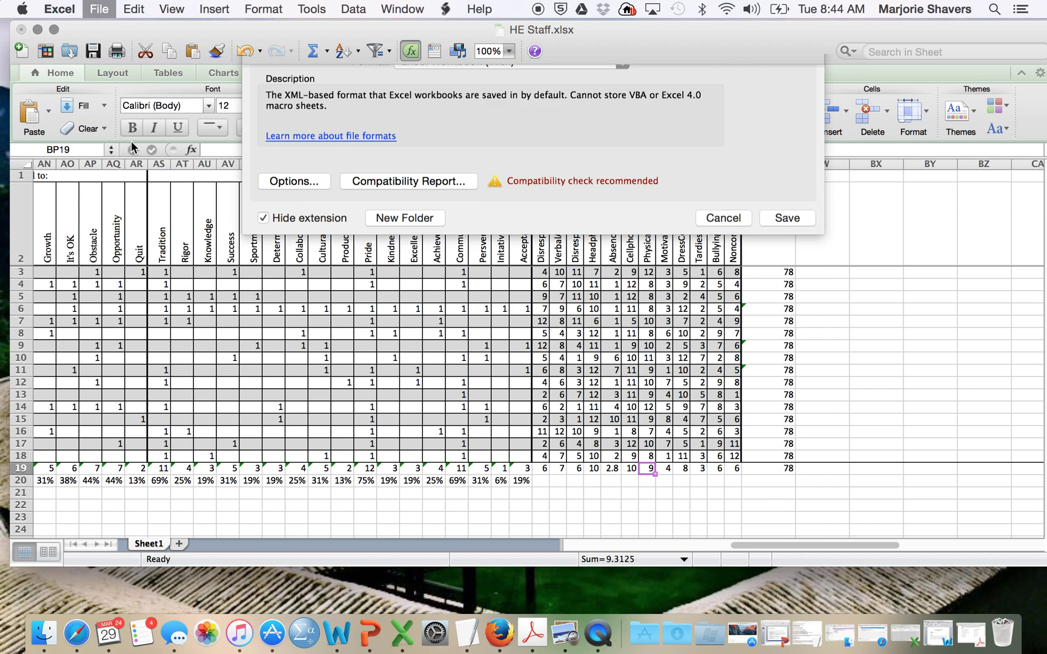
key("Right")
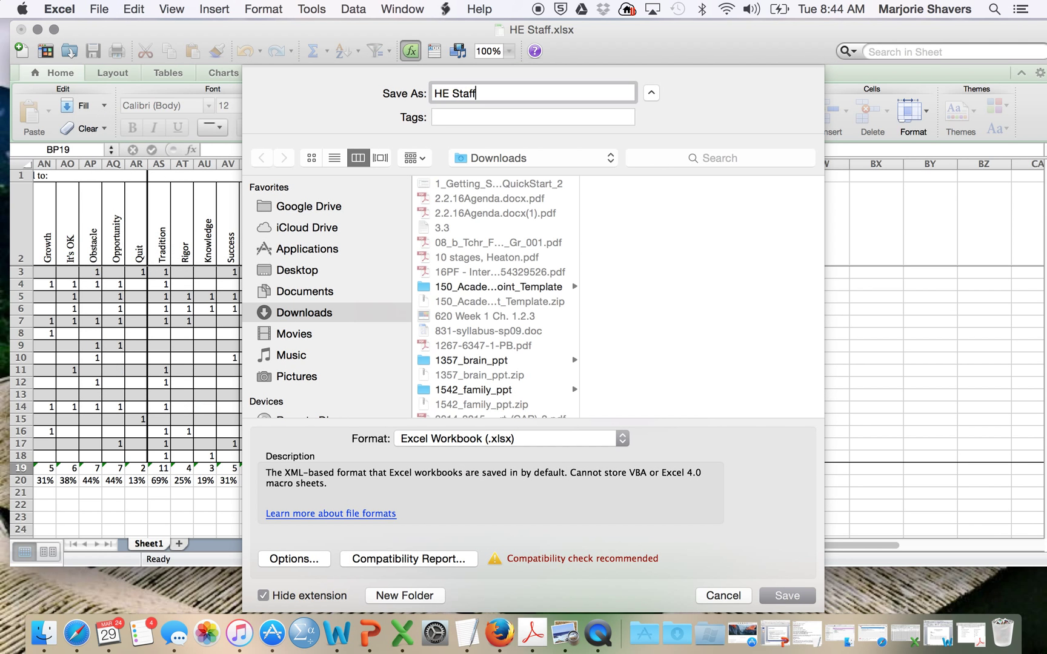
type("_Descriptive")
left_click(322, 277)
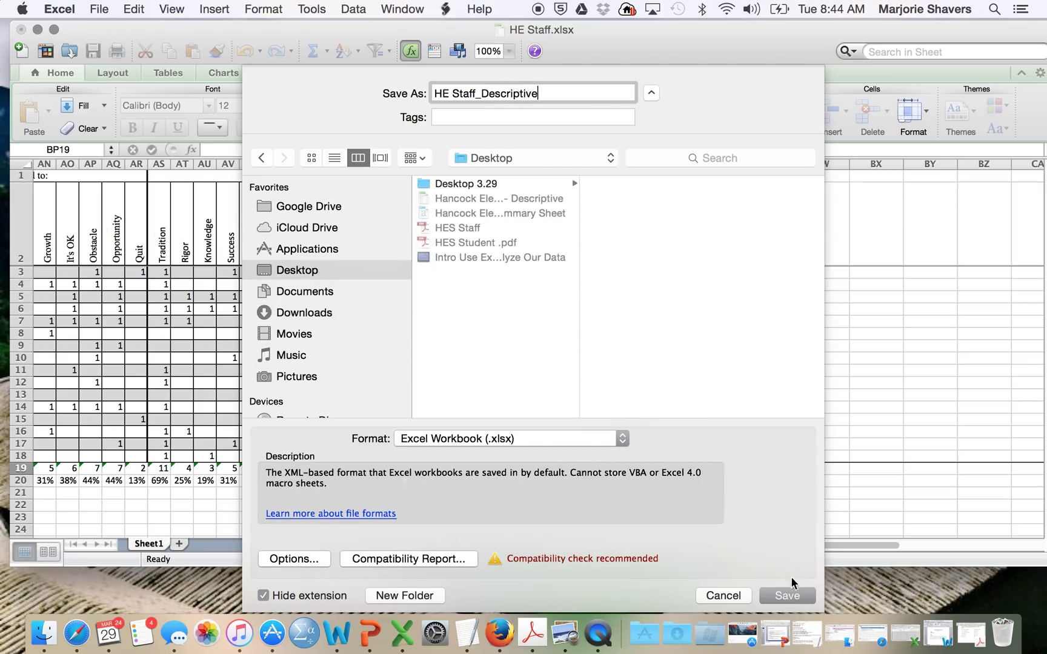
left_click(788, 596)
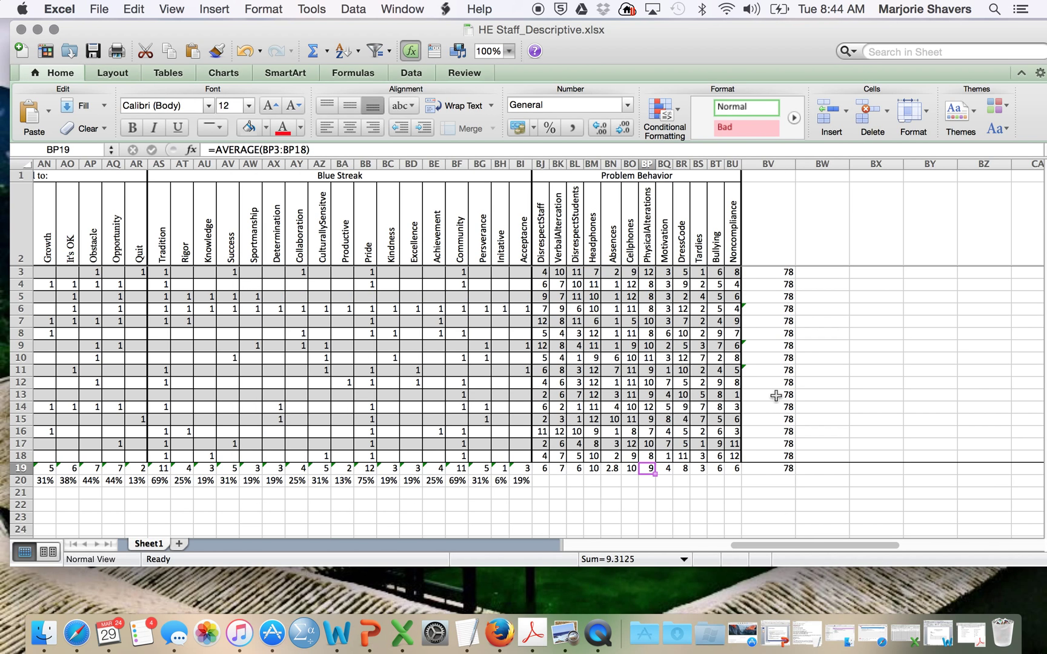
Step: Switch to Word and bring the Hancock Elementary Summary Sheet.docx window over the workbook
scroll(776, 396, "down", 1)
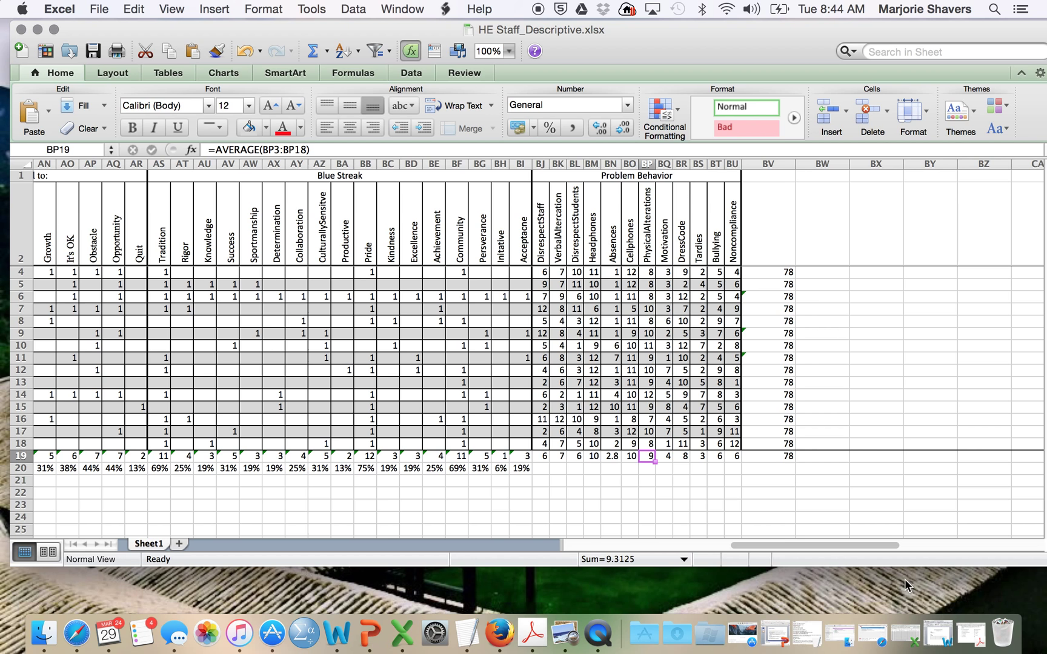
left_click(933, 635)
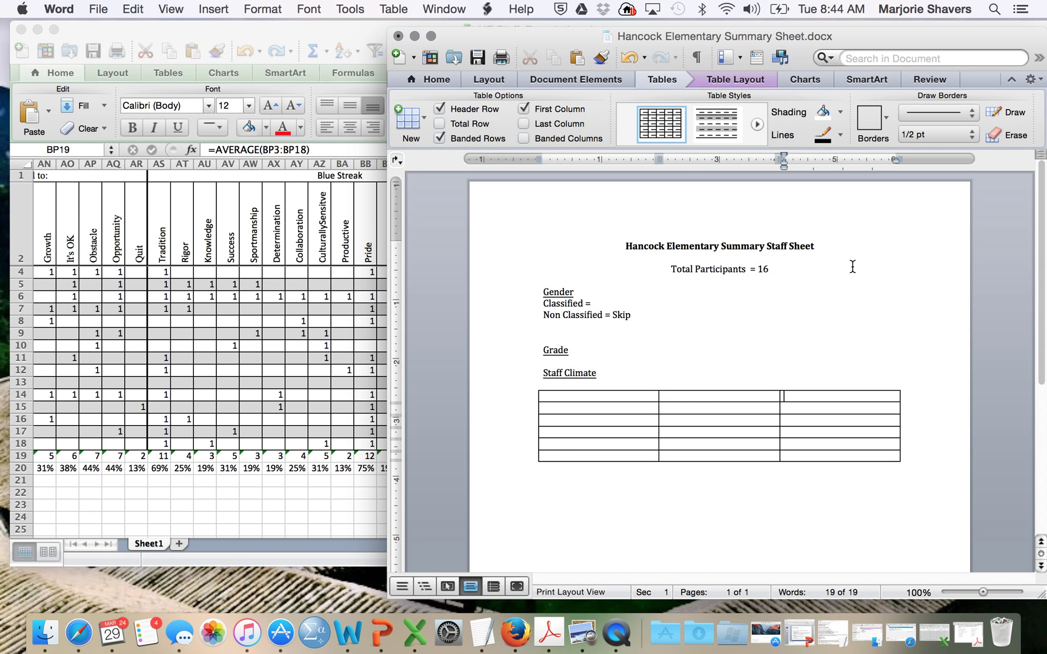
left_click_drag(590, 43, 318, 35)
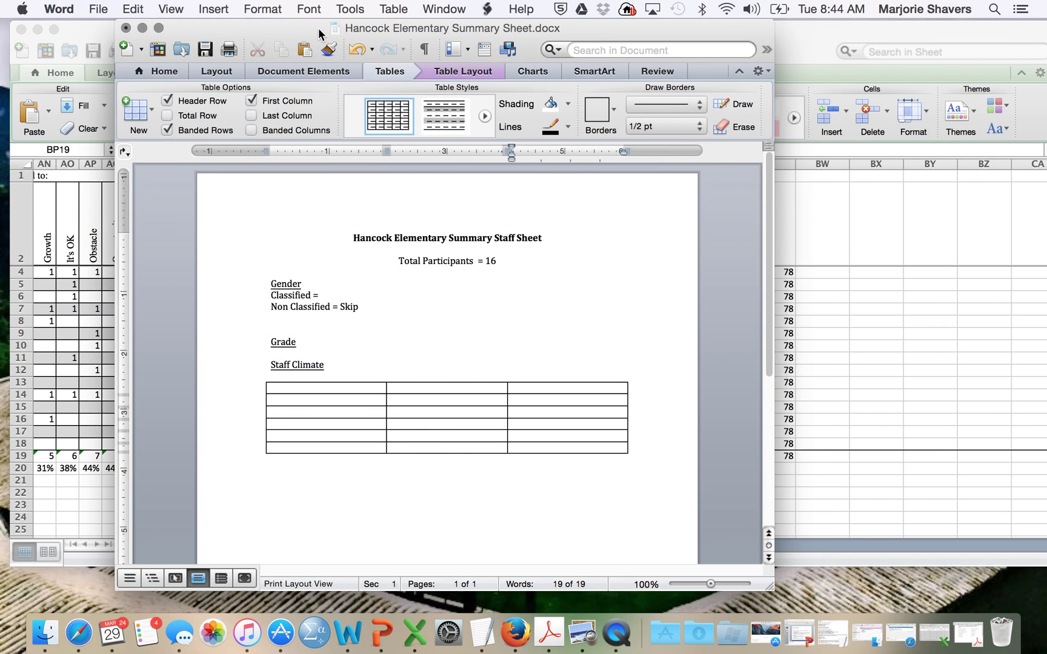
Step: Show the workbook's first columns from No. to Staff Climate and arrange its window beside the Word document
left_click(816, 40)
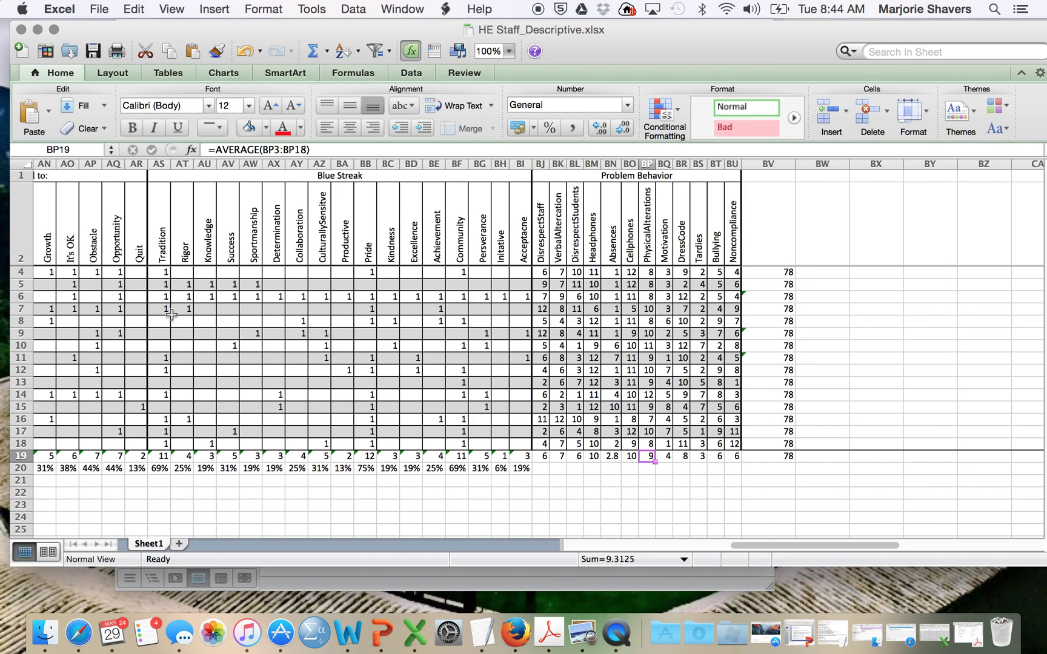
scroll(173, 315, "left", 10)
scroll(172, 315, "left", 10)
scroll(171, 315, "up", 1)
scroll(171, 315, "down", 1)
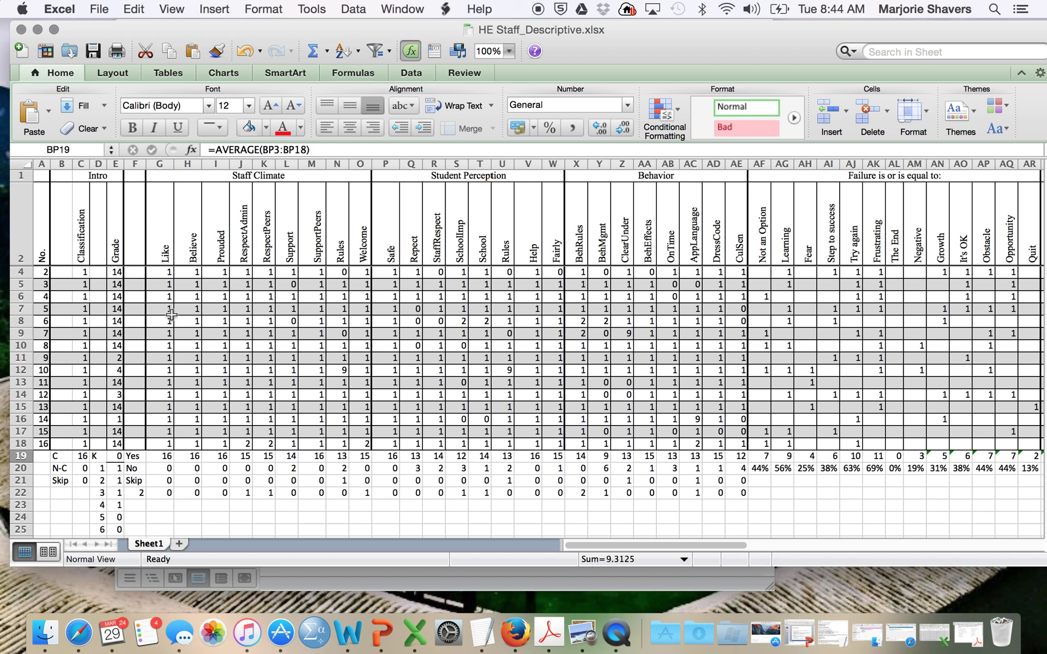
scroll(171, 316, "up", 1)
left_click_drag(121, 23, 549, 18)
left_click(298, 30)
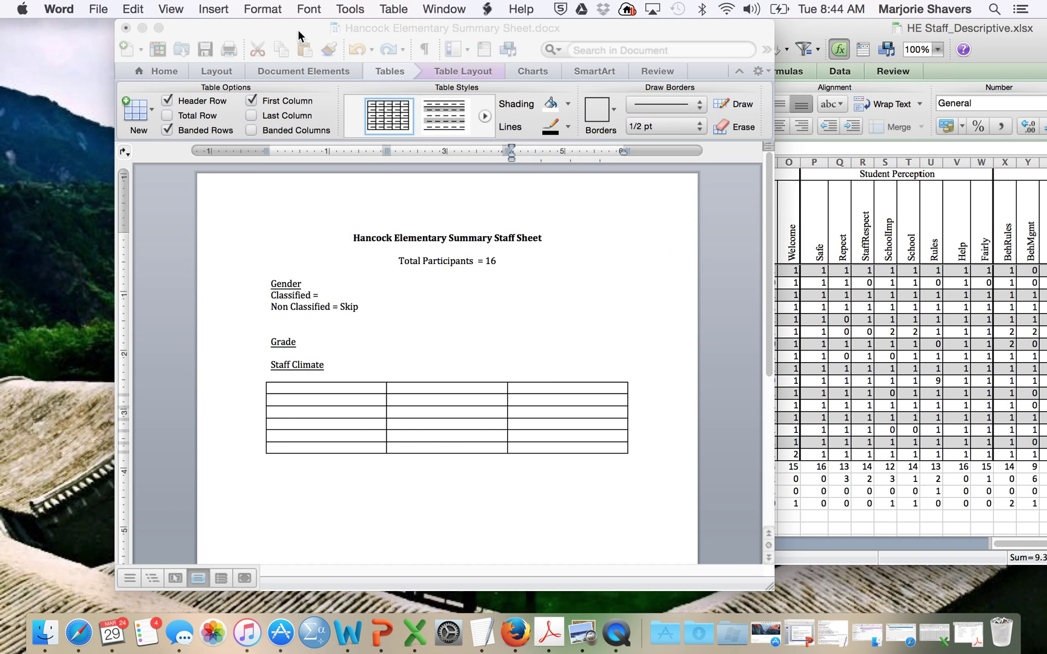
left_click_drag(297, 30, 126, 21)
left_click_drag(711, 31, 846, 20)
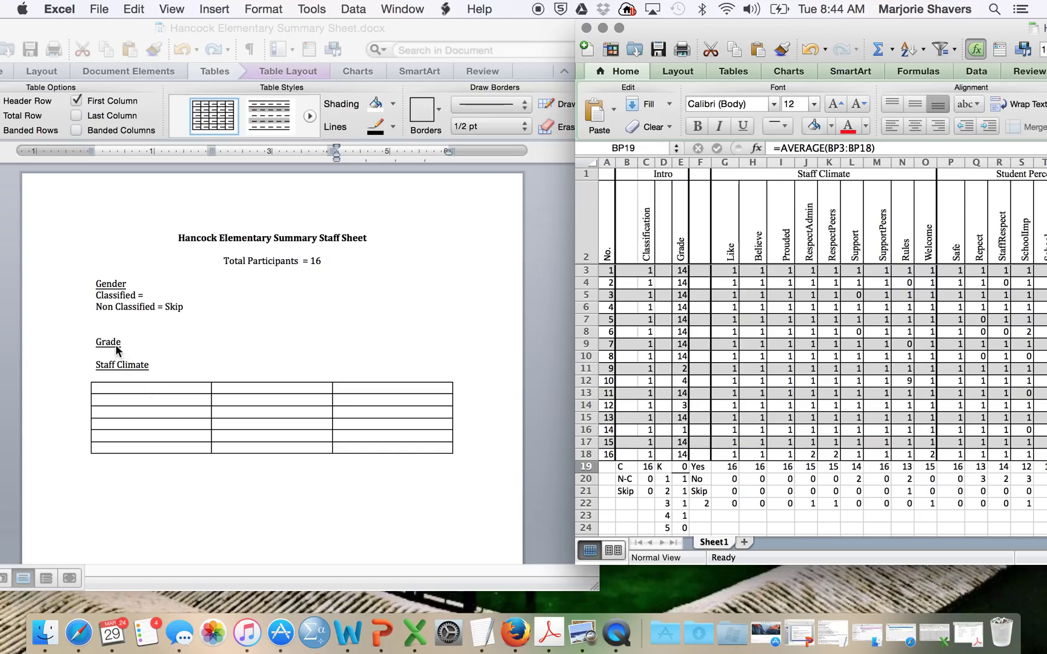
Step: In the Word document, replace the Gender heading with Classification
left_click(169, 289)
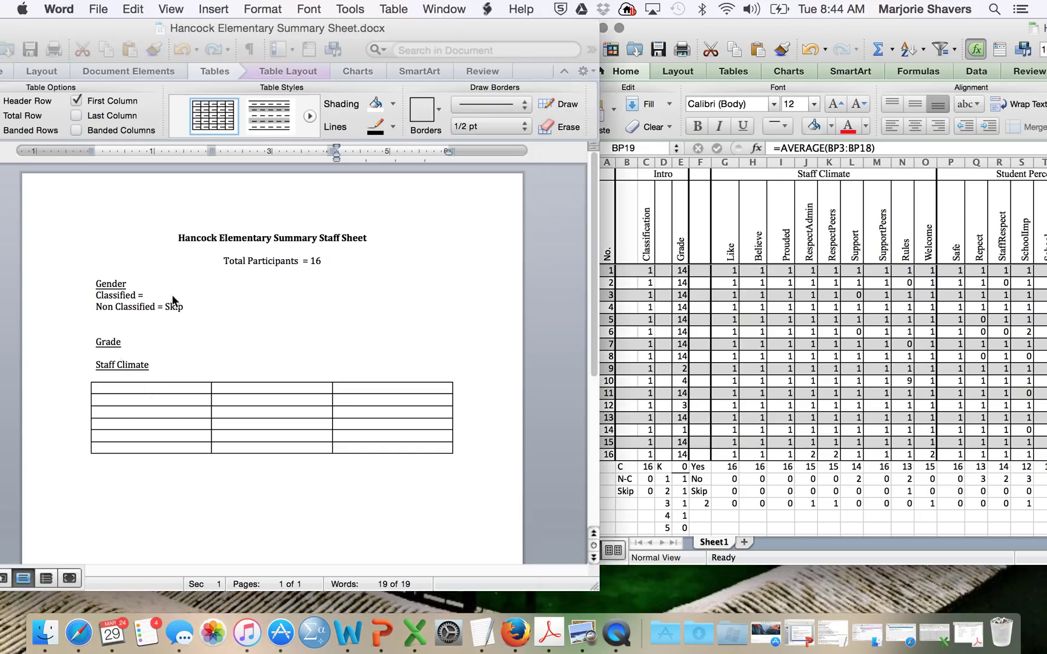
double_click(105, 283)
type("g")
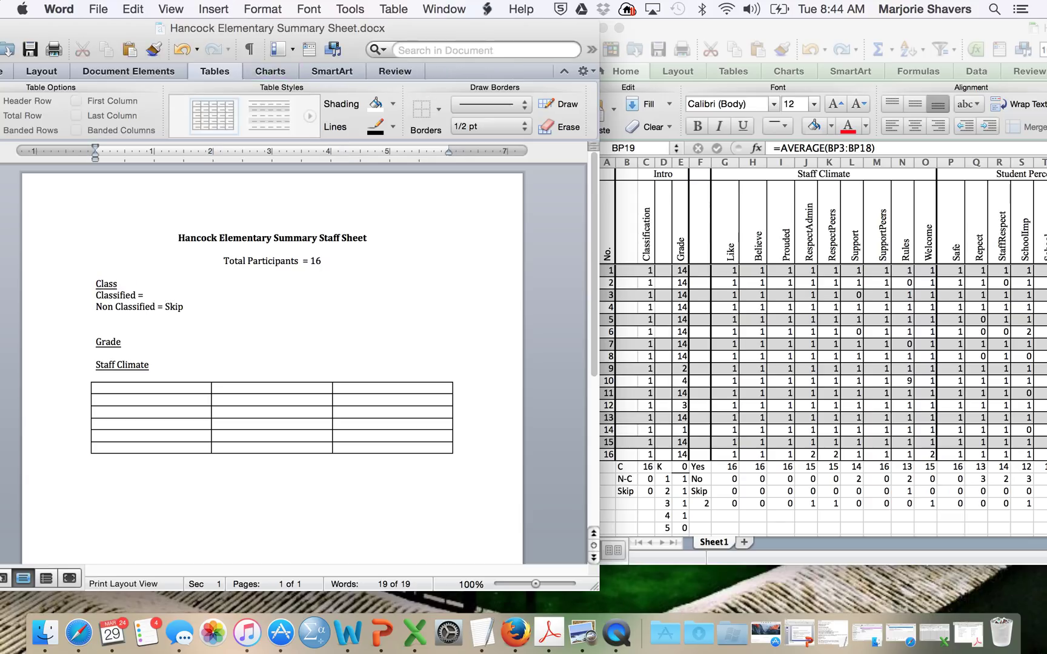
type("lassification")
Step: Enter 100% (n = 16) as the Classified result under the Classification heading
left_click(177, 295)
type("100%")
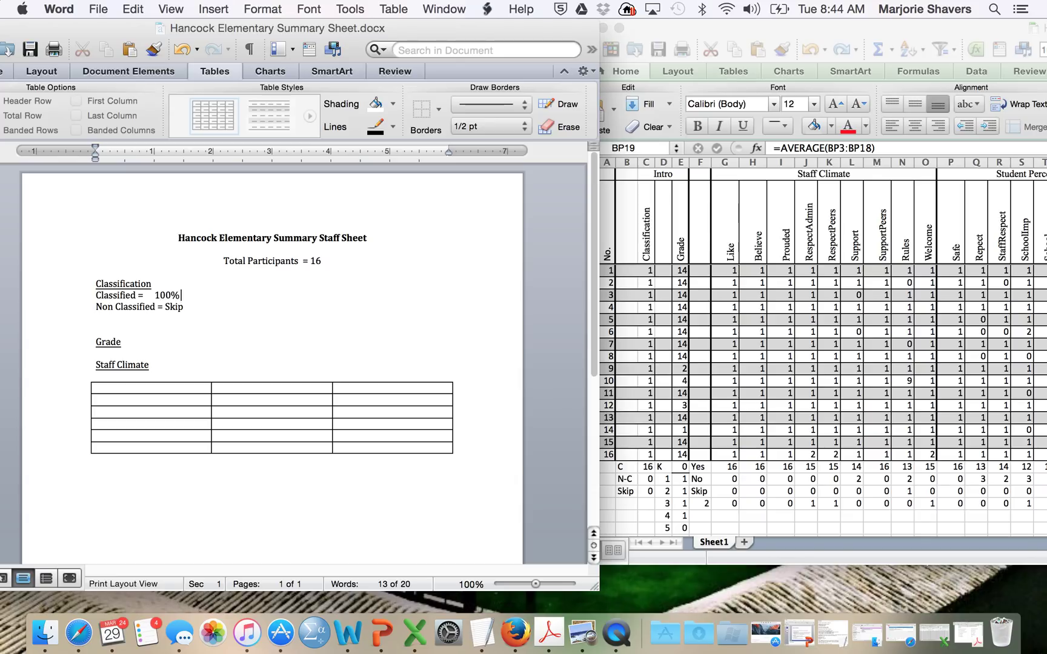
type("n = 16")
type("(")
Step: Replace the Skip entry so the Non Classified line reads = 0% (n = 0)
left_click_drag(183, 307, 159, 305)
key("Return")
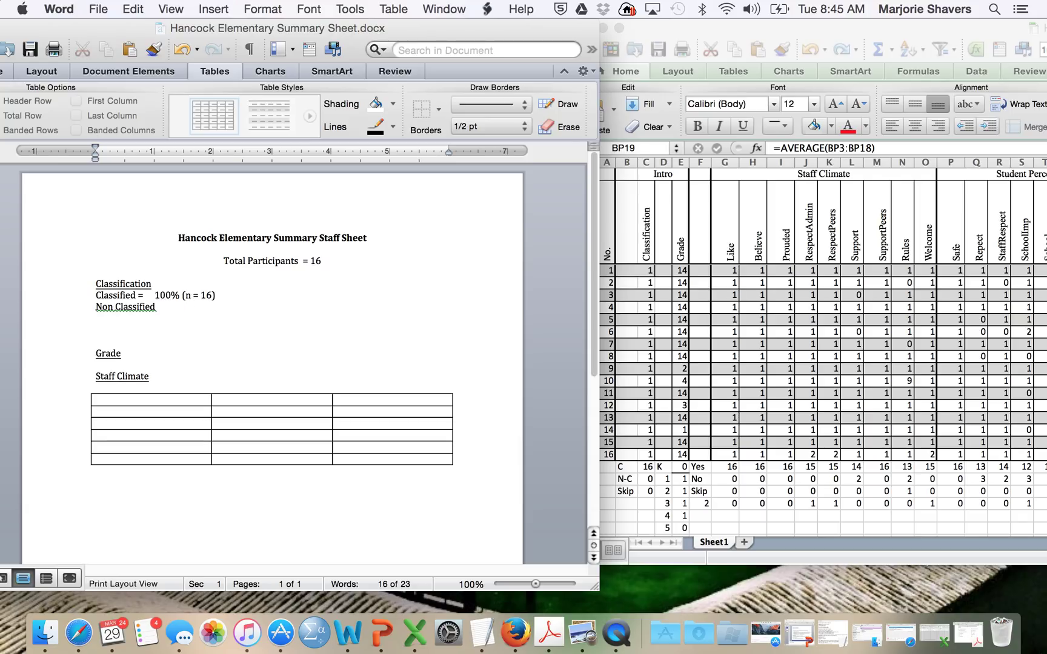
left_click(181, 304)
type("= 0")
key("BackSpace")
Step: Italicize the letter n in both the Classified and Non Classified lines
key("Up")
key("Left")
key("Left")
key("Left")
key("Left")
key("Left")
key("shift+Right")
left_click_drag(27, 28, 116, 18)
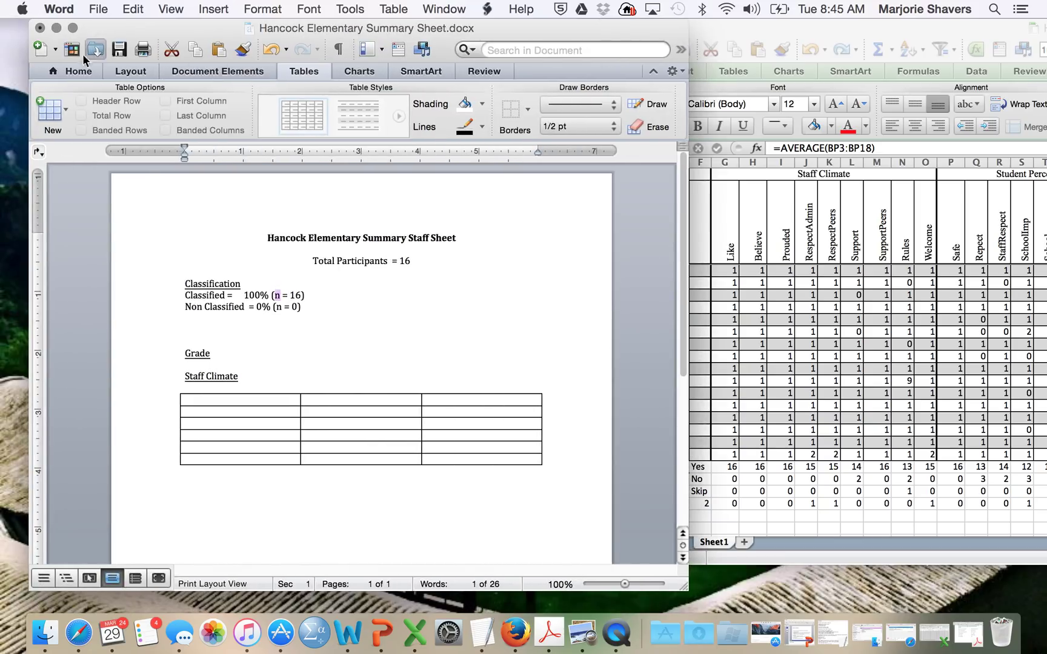
left_click(71, 72)
left_click(66, 127)
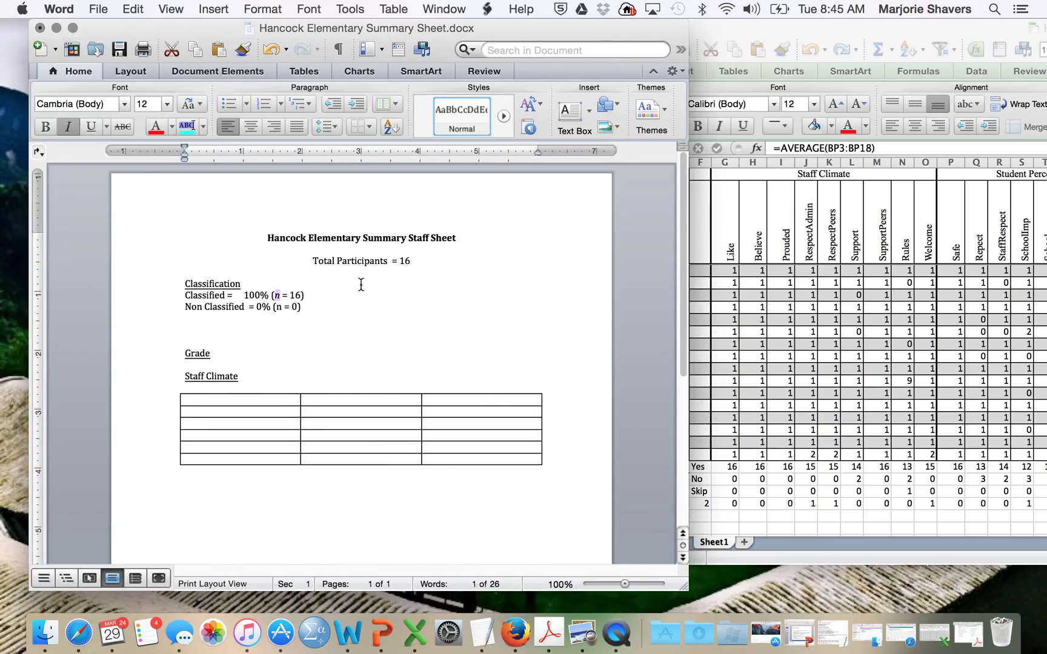
double_click(279, 307)
left_click(66, 127)
Step: Reposition the document and workbook windows side by side and display the percentage rows 29 to 32 for Staff Climate
left_click_drag(457, 29, 418, 27)
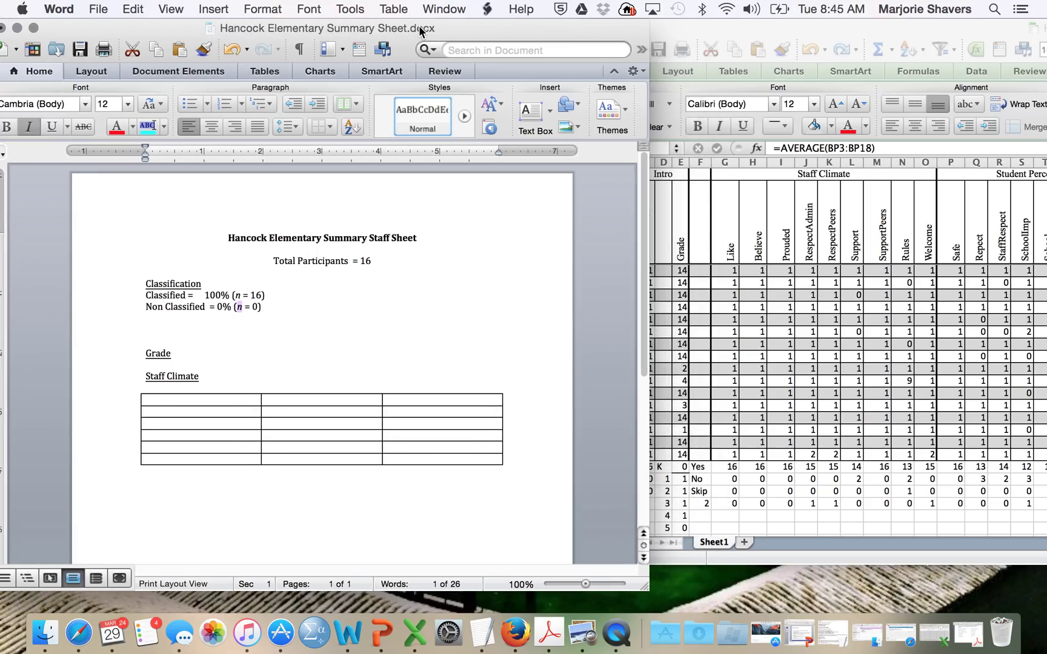
left_click(718, 31)
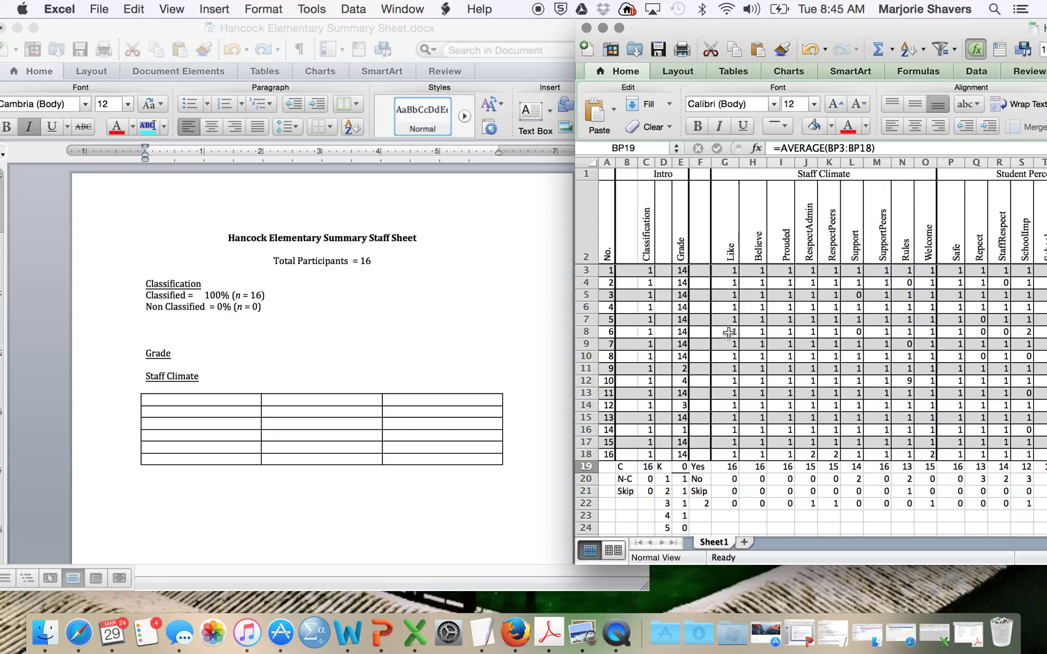
scroll(729, 332, "right", 2)
scroll(729, 332, "right", 1)
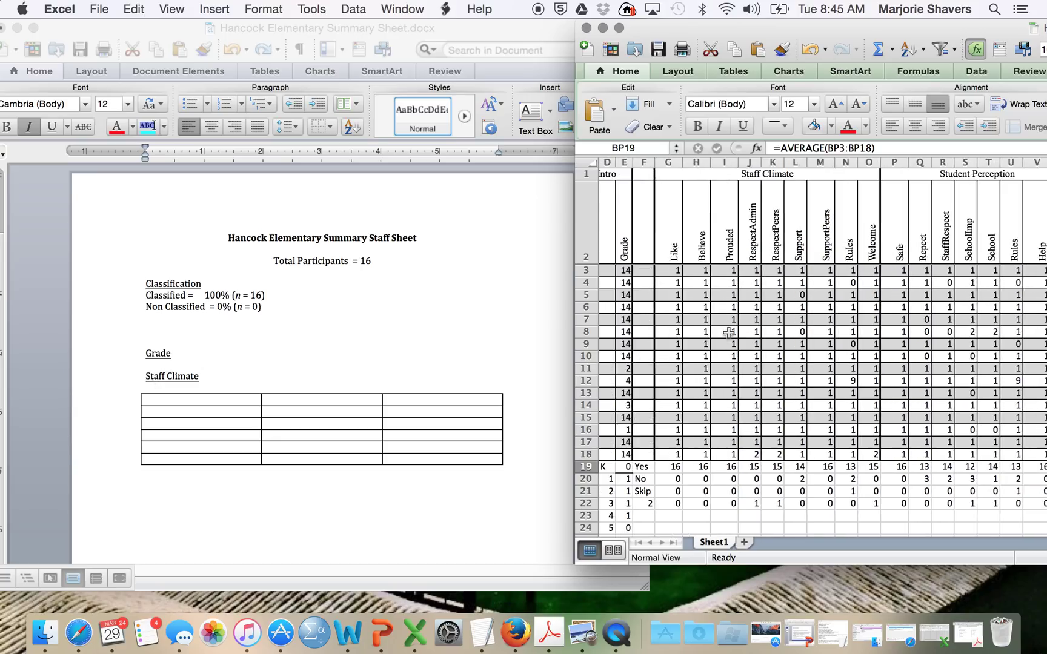
scroll(729, 332, "left", 3)
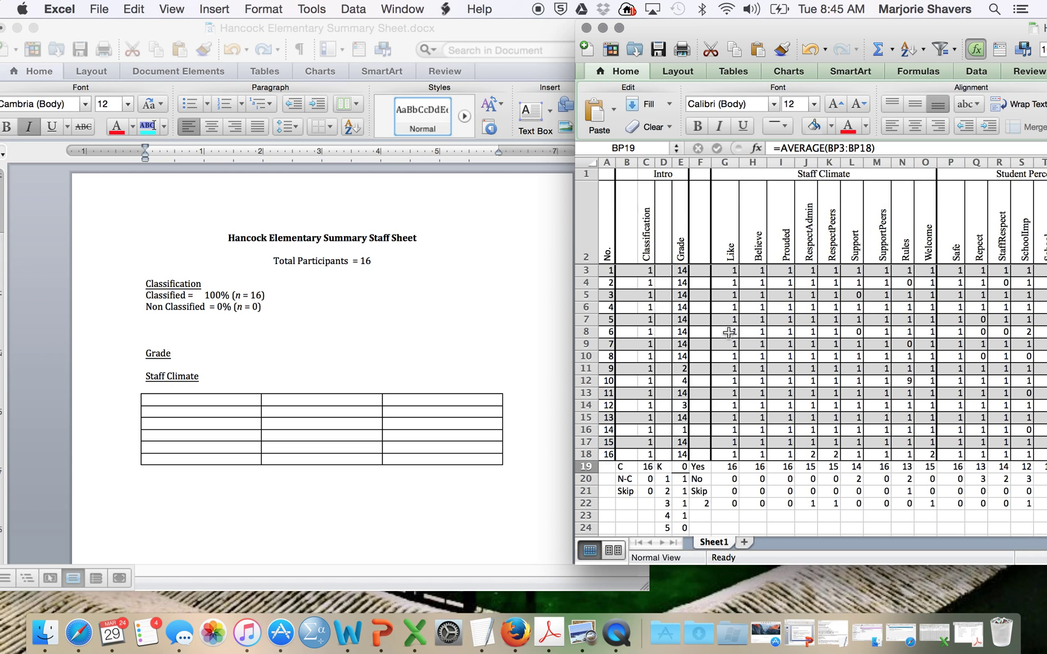
left_click_drag(773, 35, 705, 35)
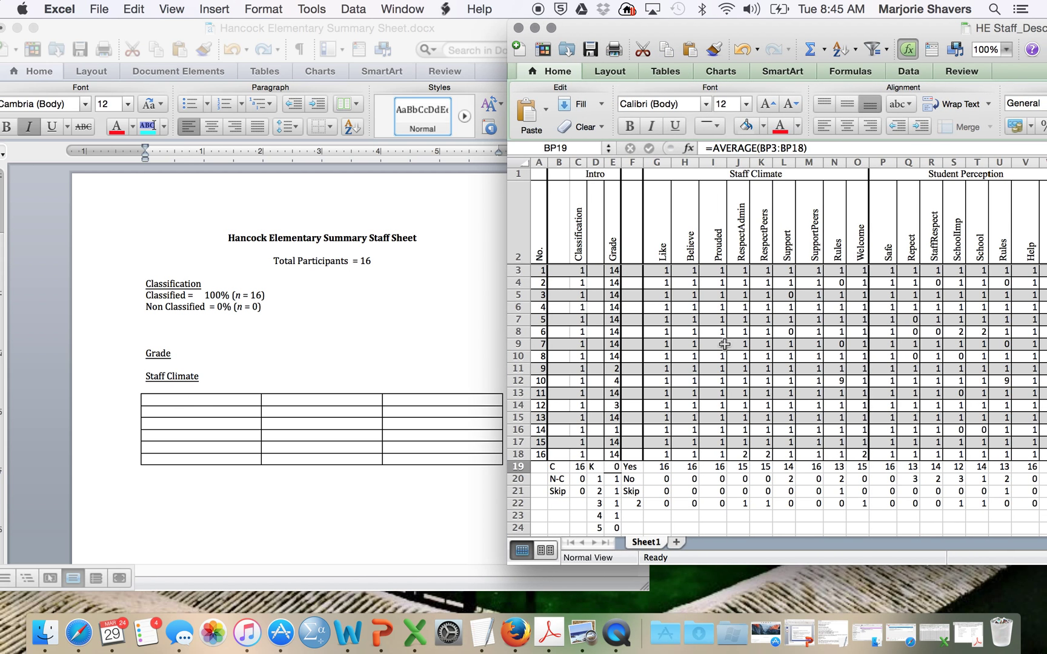
scroll(724, 344, "down", 5)
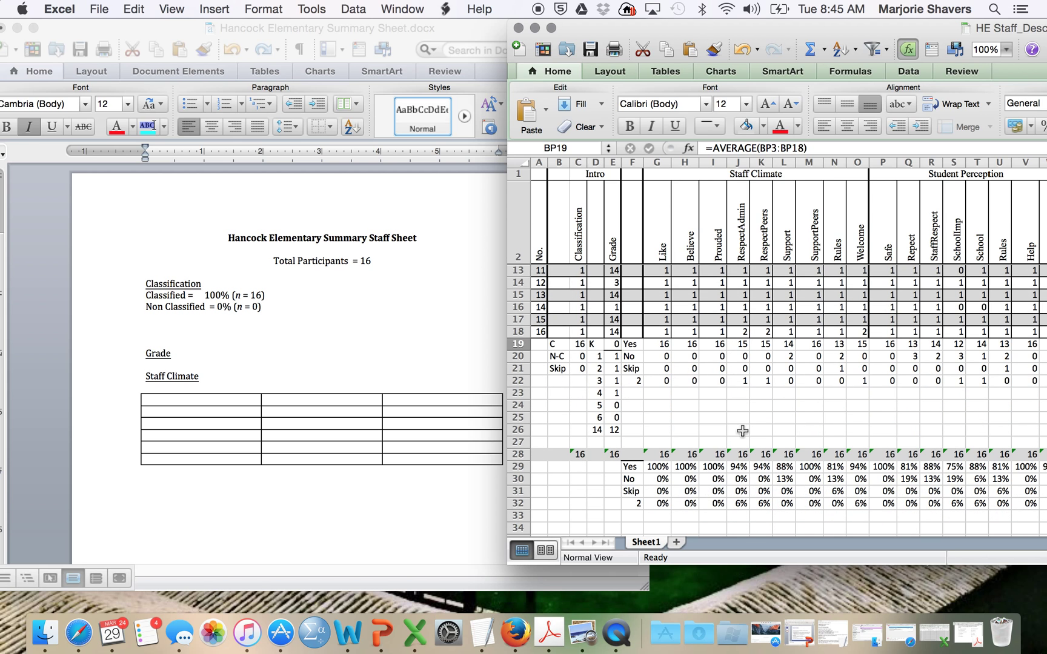
Step: In row 27, number the 100% Staff Climate items: Like 1, Believe 2, Prouded 3 and SupportPeers 4
left_click(665, 441)
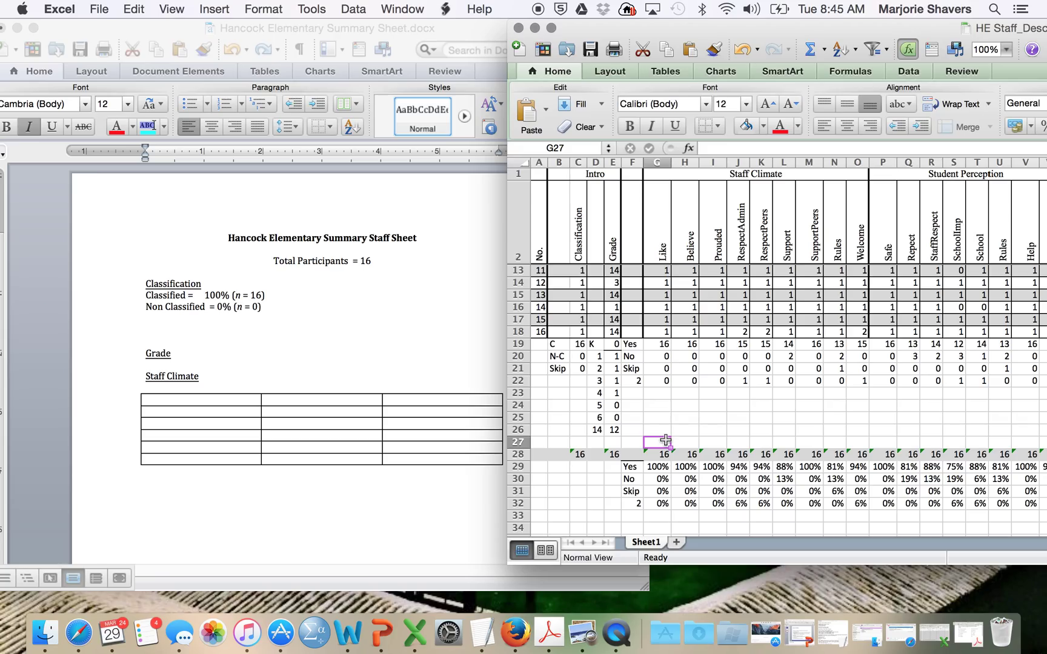
type("1")
key("Tab")
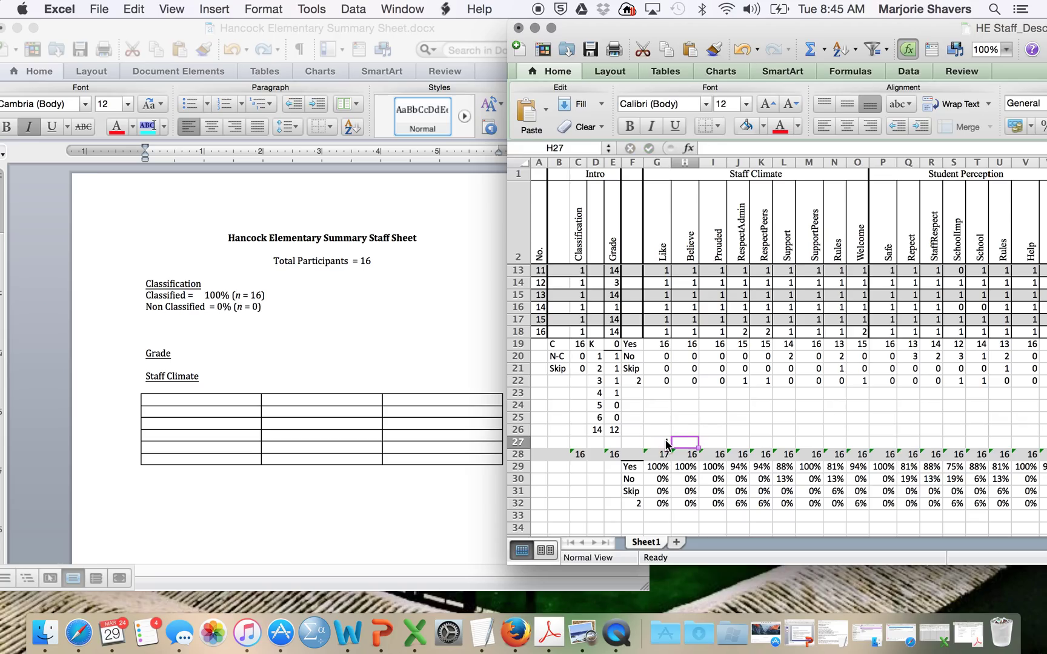
type("2")
key("Tab")
type("3")
key("Tab")
key("Tab")
key("Tab")
key("Tab")
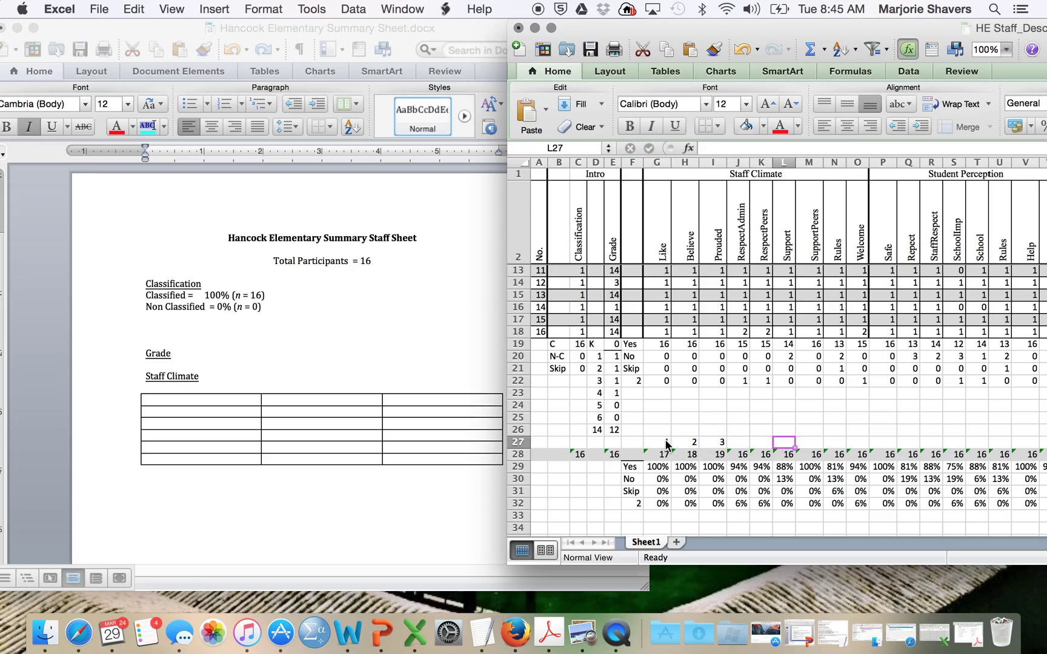
type("4")
key("Tab")
key("Tab")
key("Tab")
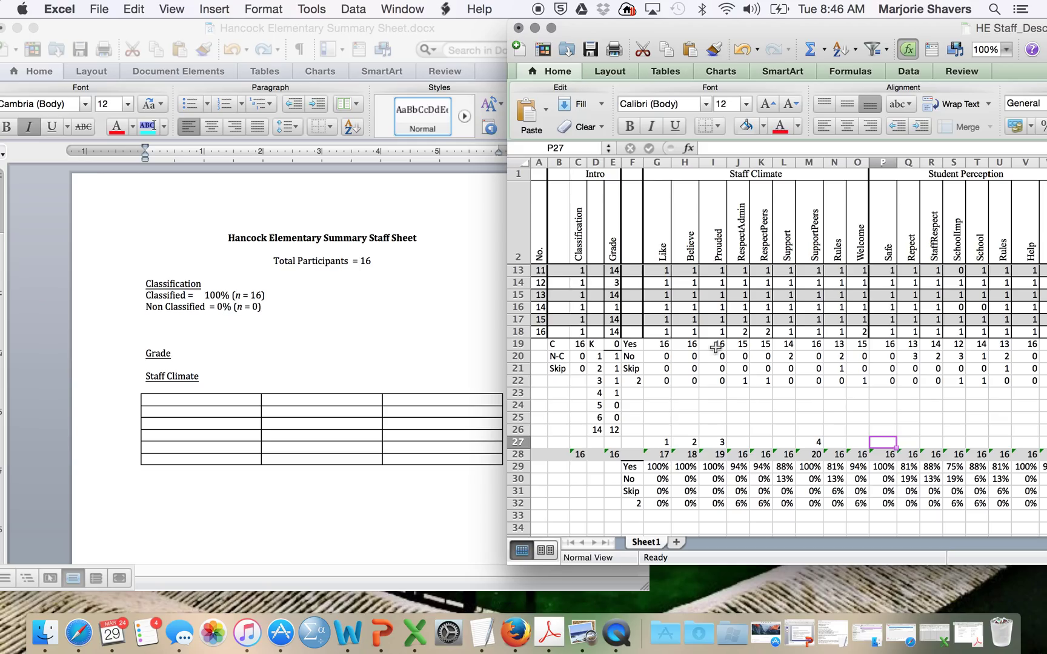
Step: Number the 94% Staff Climate items in row 27: RespectAdmin 5, RespectPeers 6 and Welcome 7
left_click(861, 446)
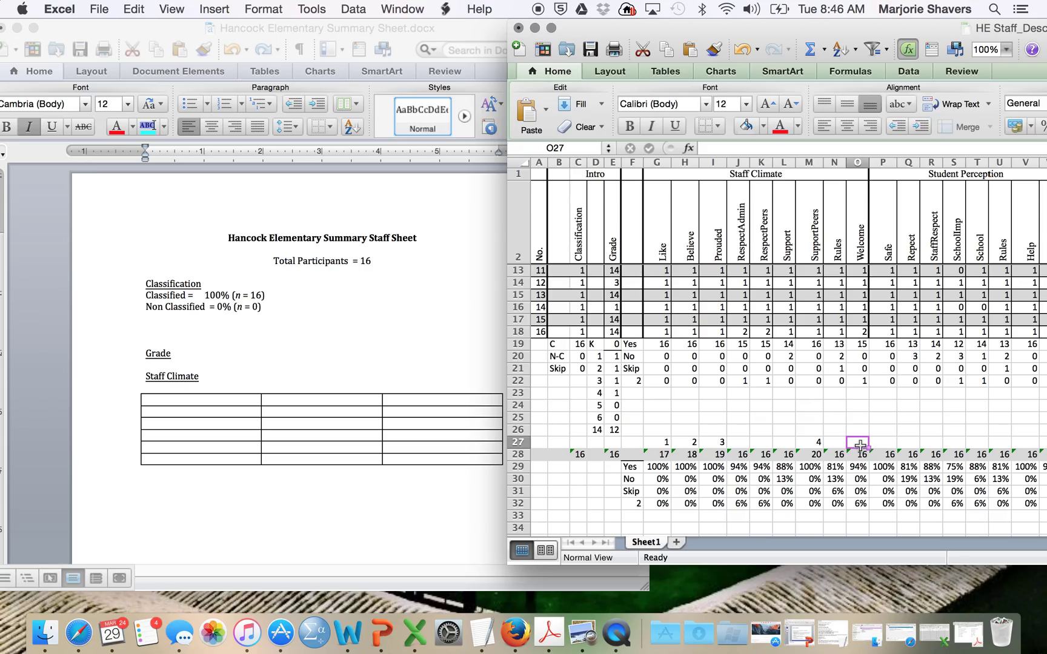
left_click(744, 442)
type("5")
key("Tab")
type("6")
key("Tab")
key("Tab")
key("Tab")
key("Tab")
type("7")
key("Tab")
Step: Complete the Staff Climate ranking in row 27 with 8 for Support and 9 for Rules
key("Left")
key("Left")
key("Left")
key("Left")
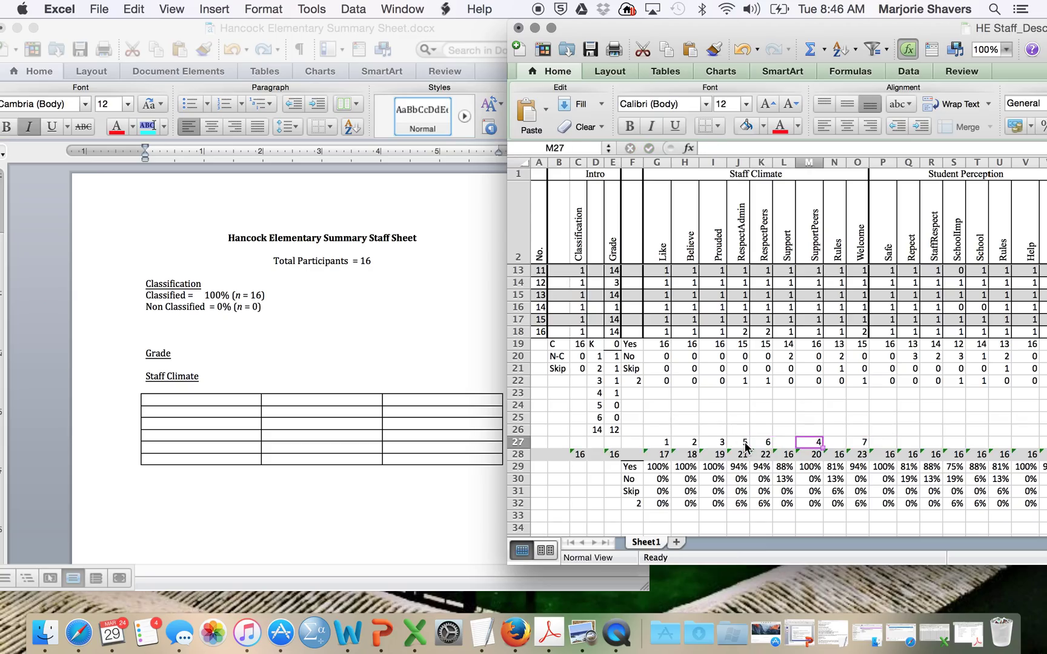
type("8")
key("Tab")
key("Tab")
type("9")
key("Tab")
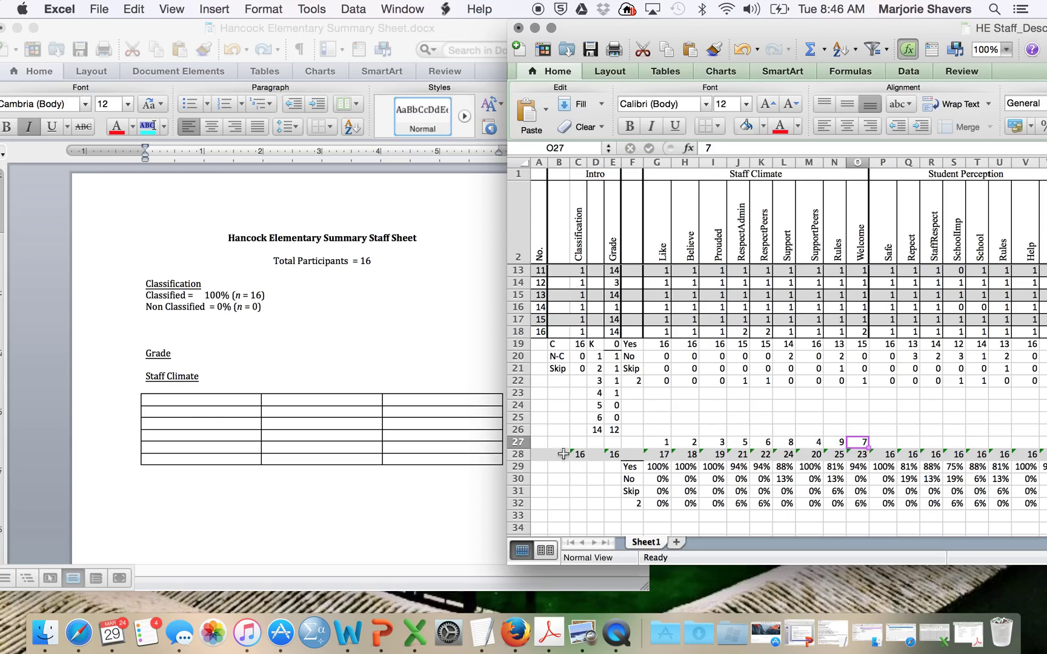
left_click(194, 421)
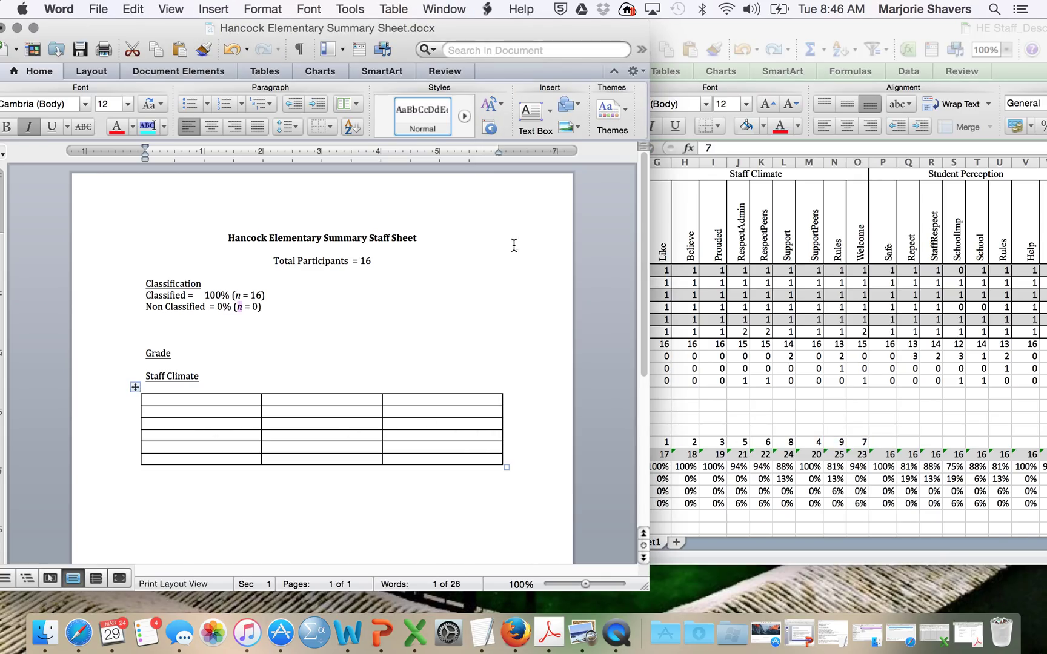
left_click(723, 452)
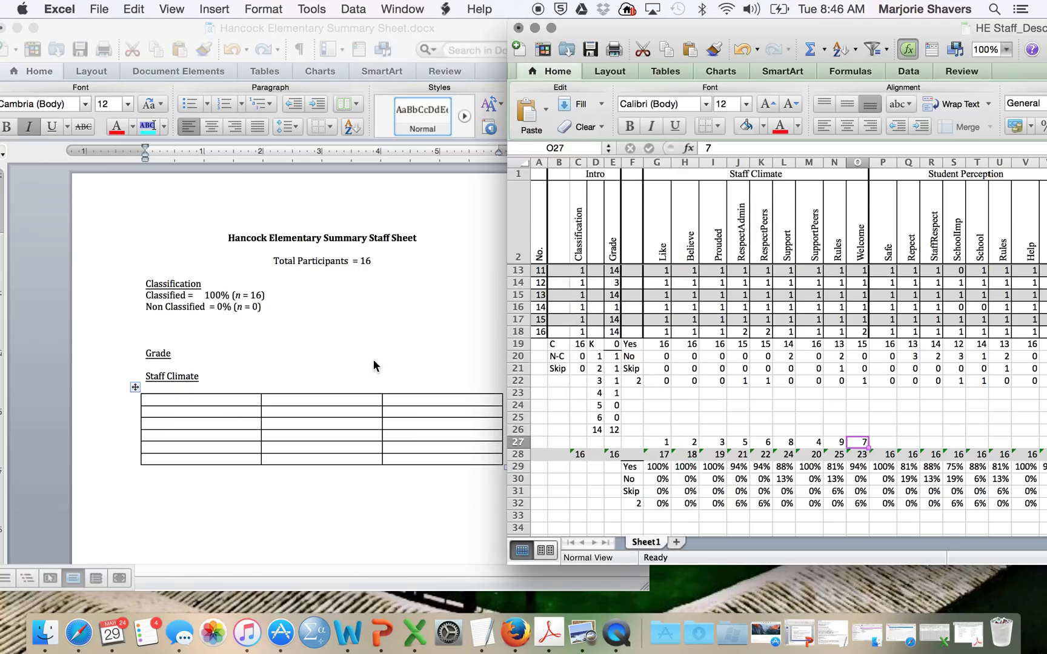
left_click(213, 403)
type("Like")
key("Tab")
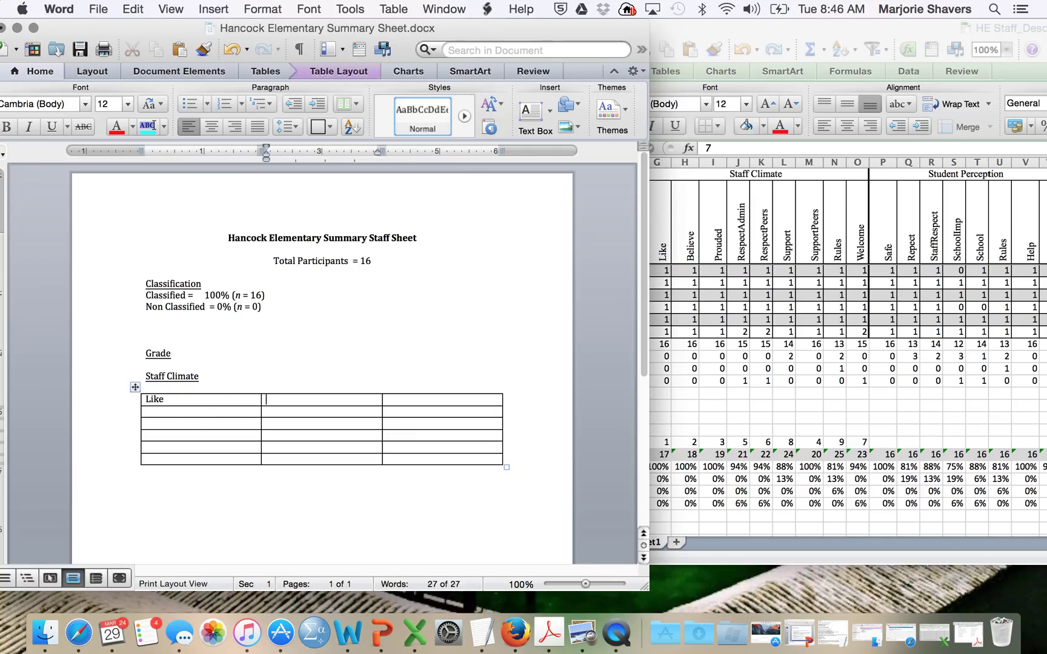
Step: Label the header row of the Staff Climate table in the Word document Category, % and n
double_click(154, 400)
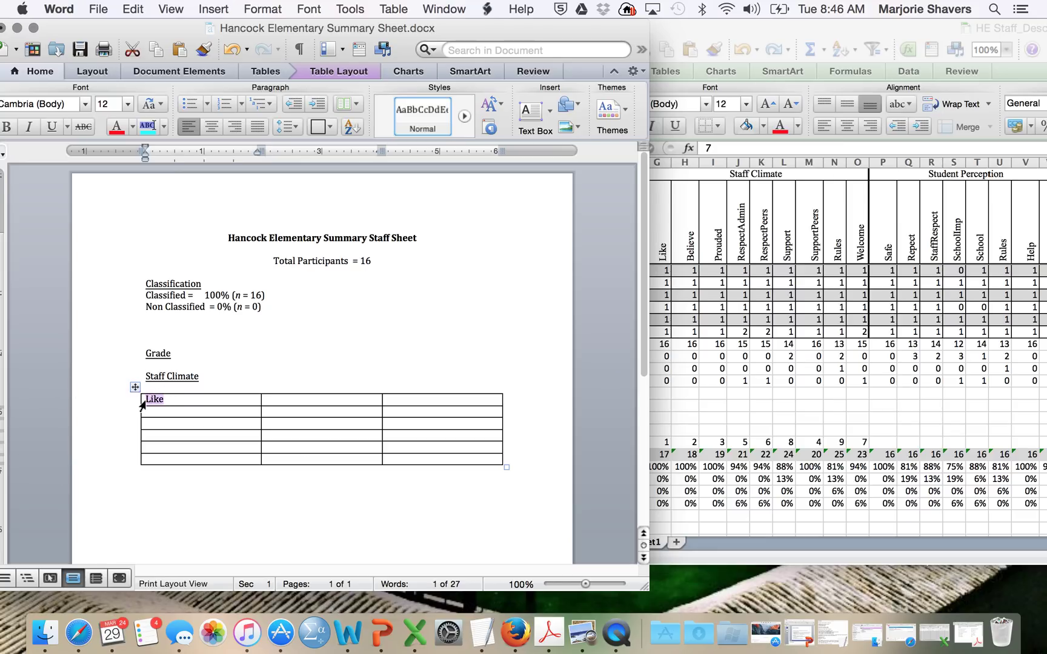
type("Category")
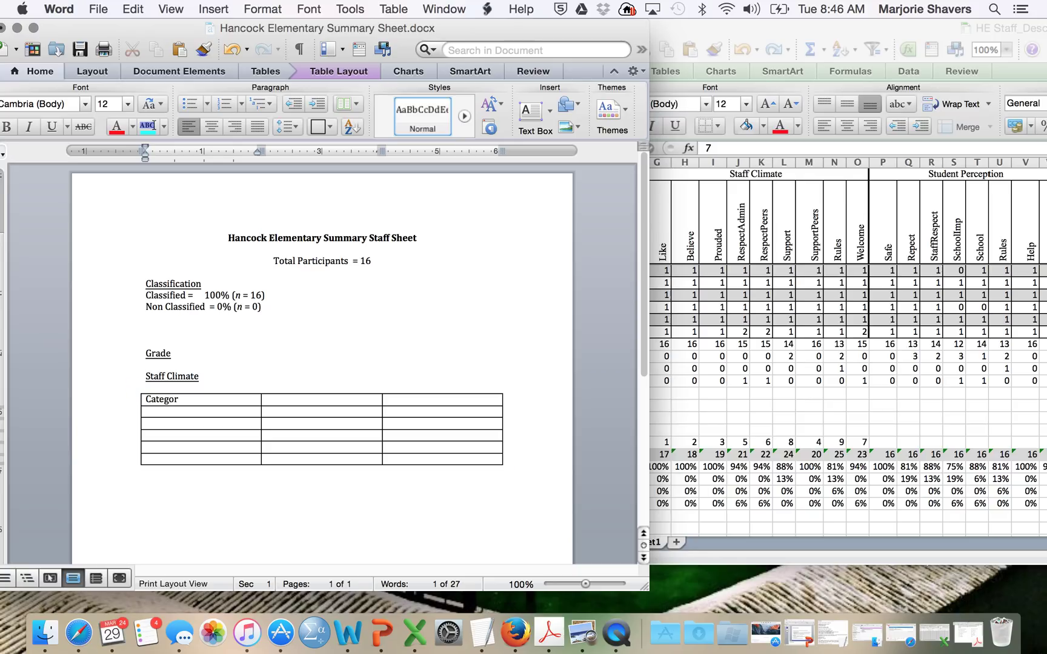
key("Tab")
type("%")
key("Tab")
type("Nu")
key("BackSpace")
key("BackSpace")
type("N")
key("BackSpace")
type("n")
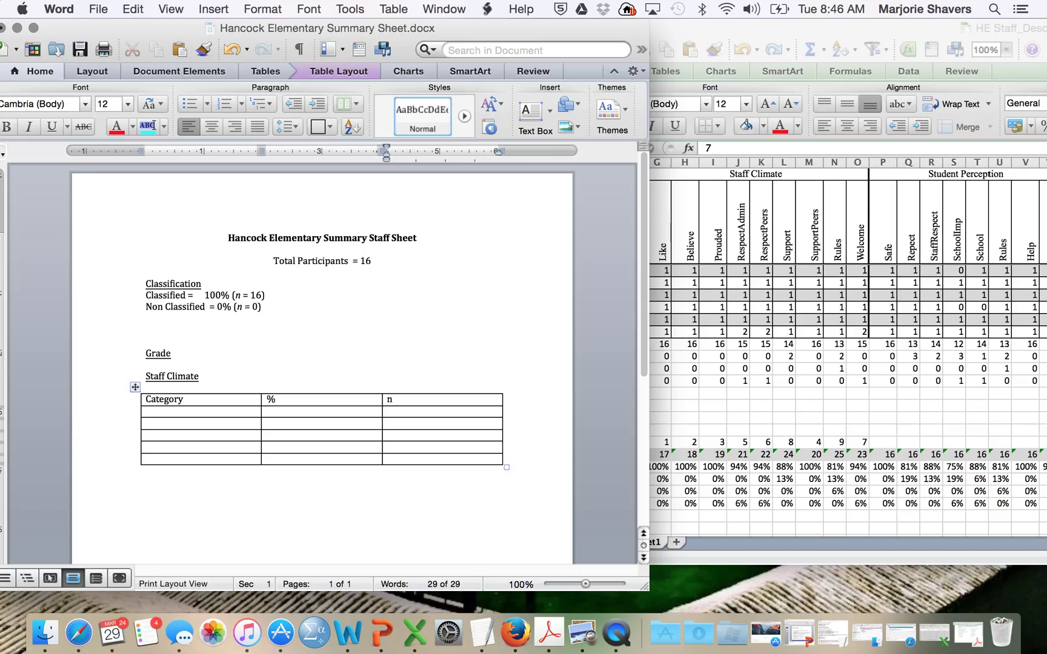
Step: Fill the Staff Climate table's second row with Like, 100 and 16
left_click(163, 415)
type("Like")
key("Tab")
type("100")
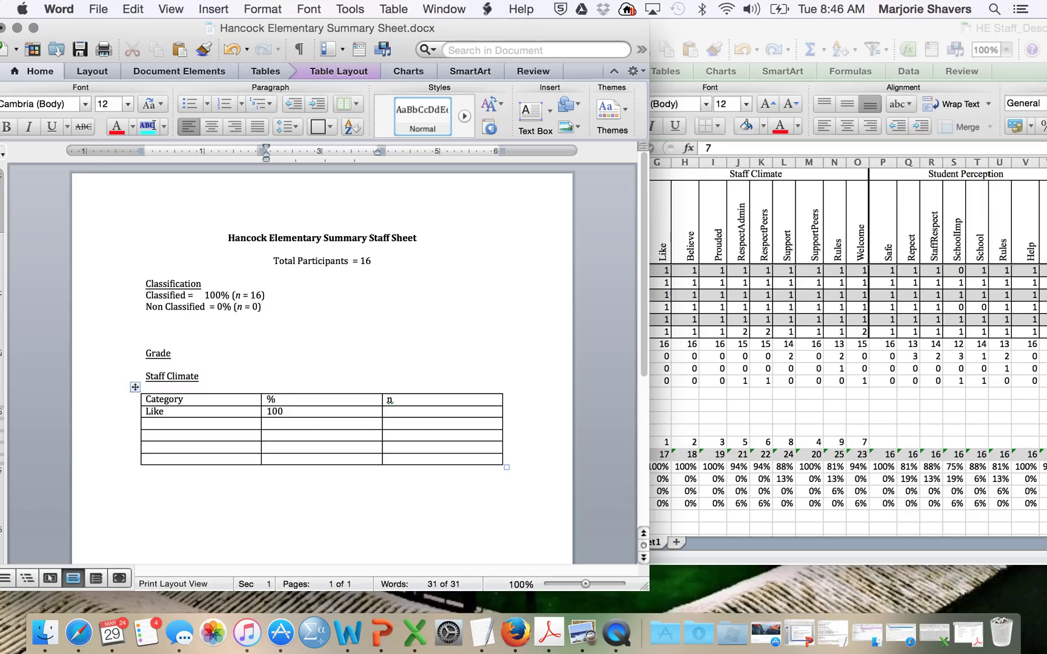
key("Tab")
type("16")
Step: Review the Staff Climate ranking and percentages in the Excel survey sheet, along with the Blue Streak columns' responses, counts and percentages
left_click(690, 427)
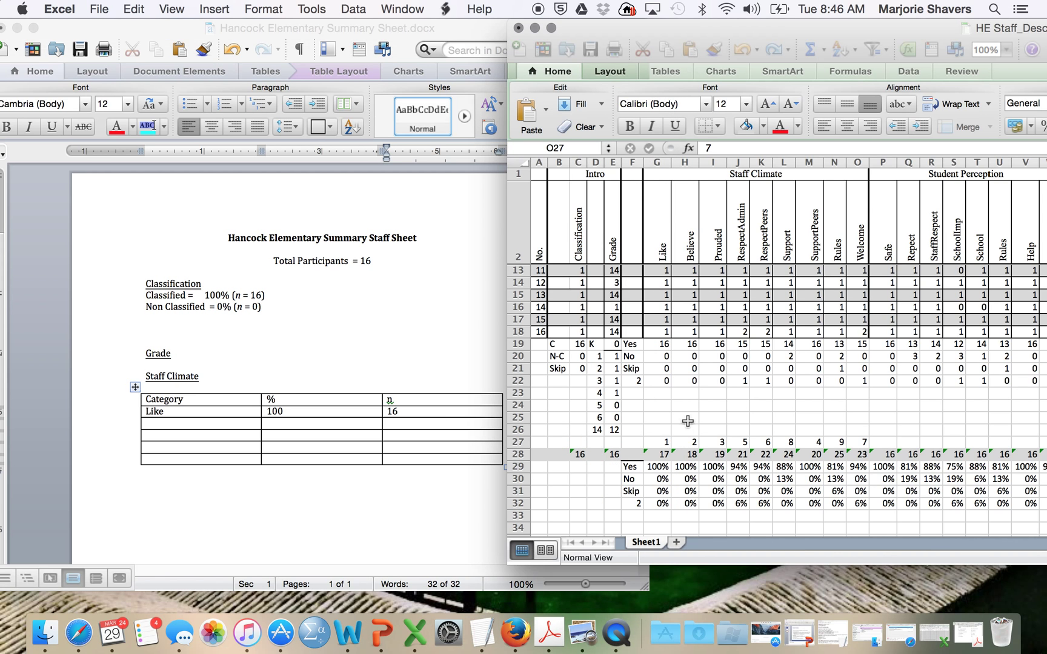
scroll(667, 451, "up", 3)
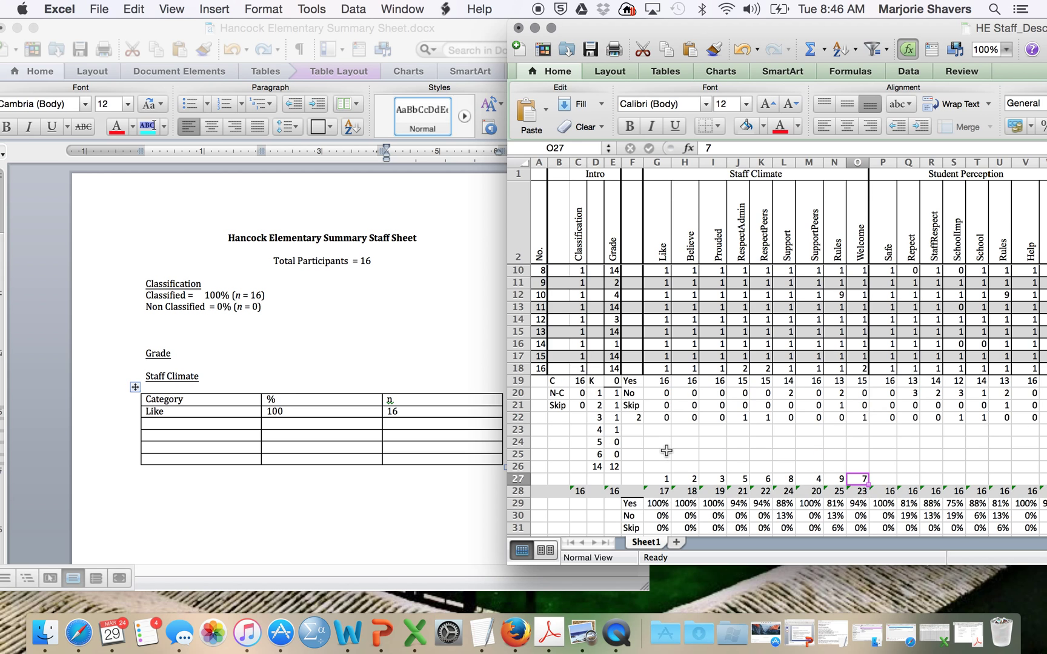
scroll(667, 452, "down", 5)
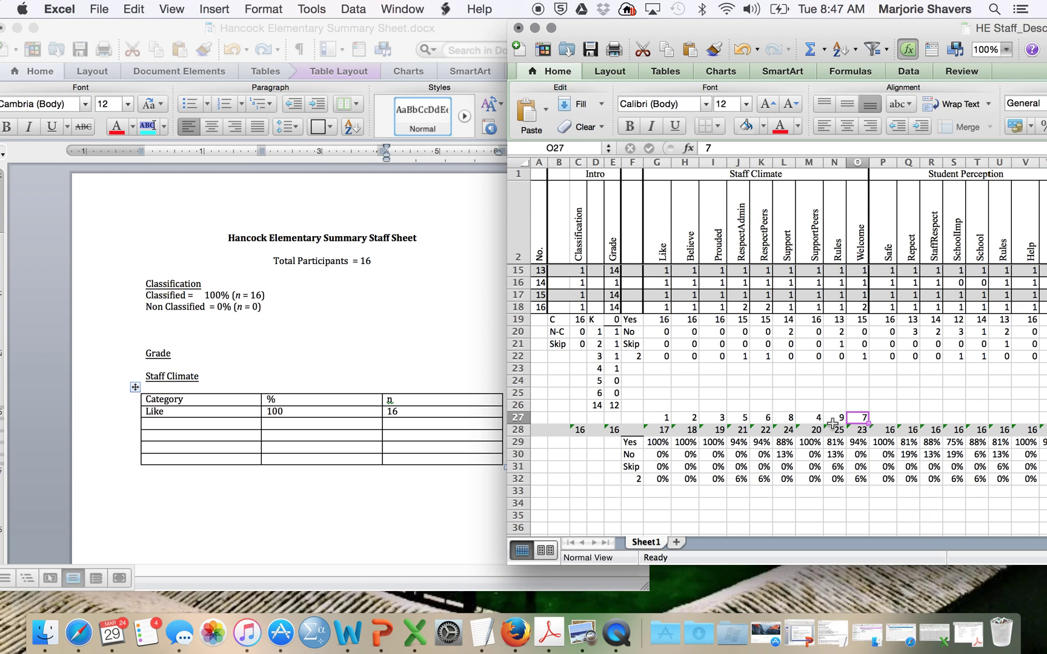
left_click(661, 417)
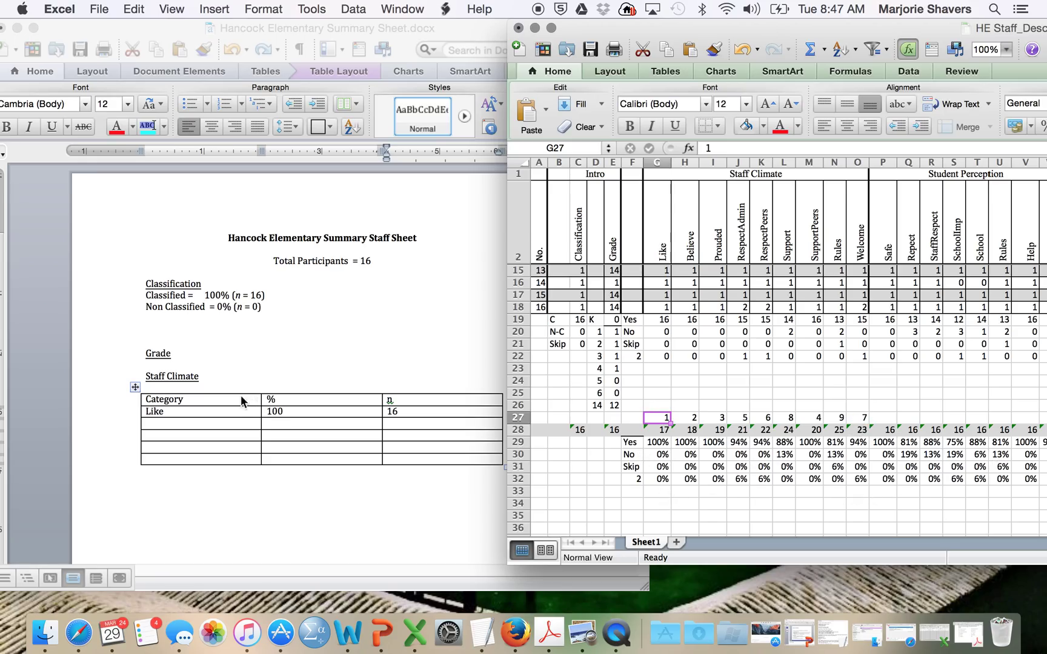
left_click(226, 449)
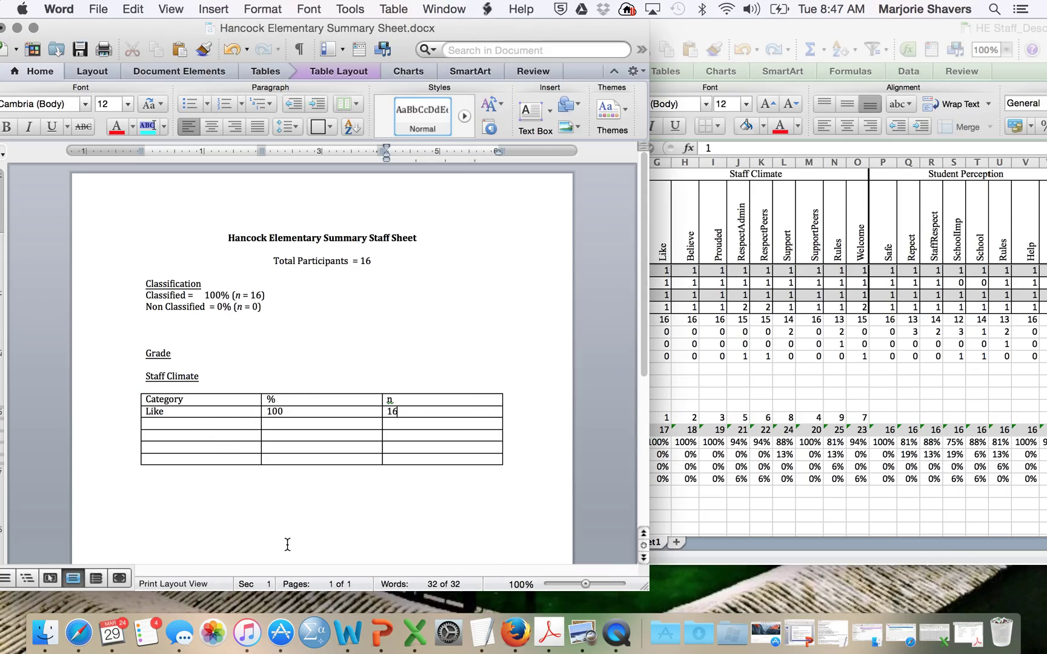
left_click(854, 448)
scroll(853, 448, "right", 10)
scroll(854, 452, "right", 10)
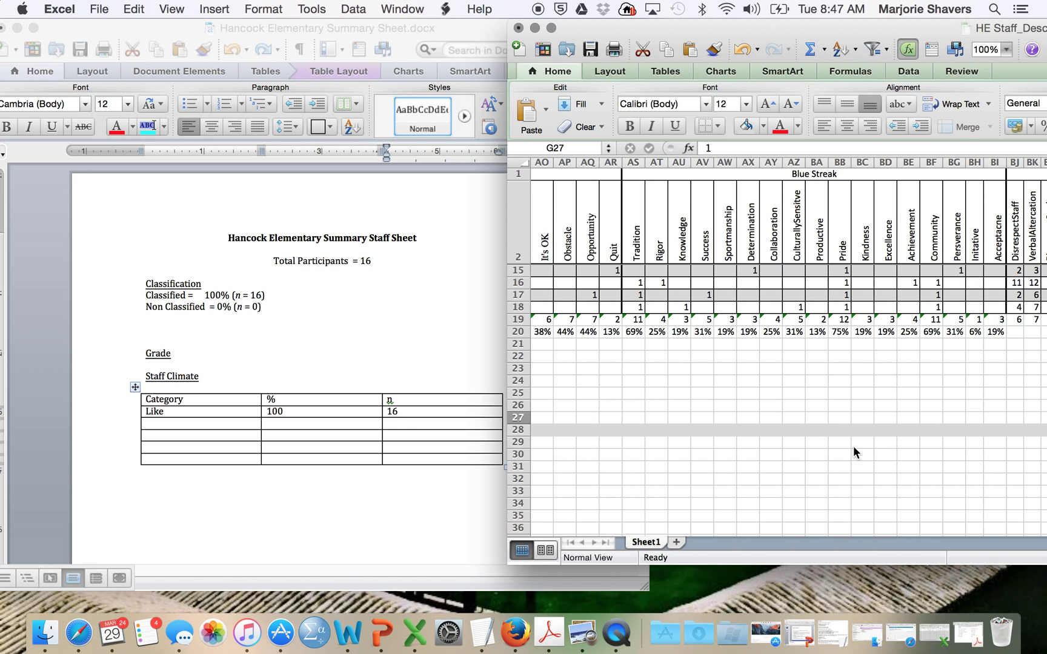
scroll(855, 452, "up", 6)
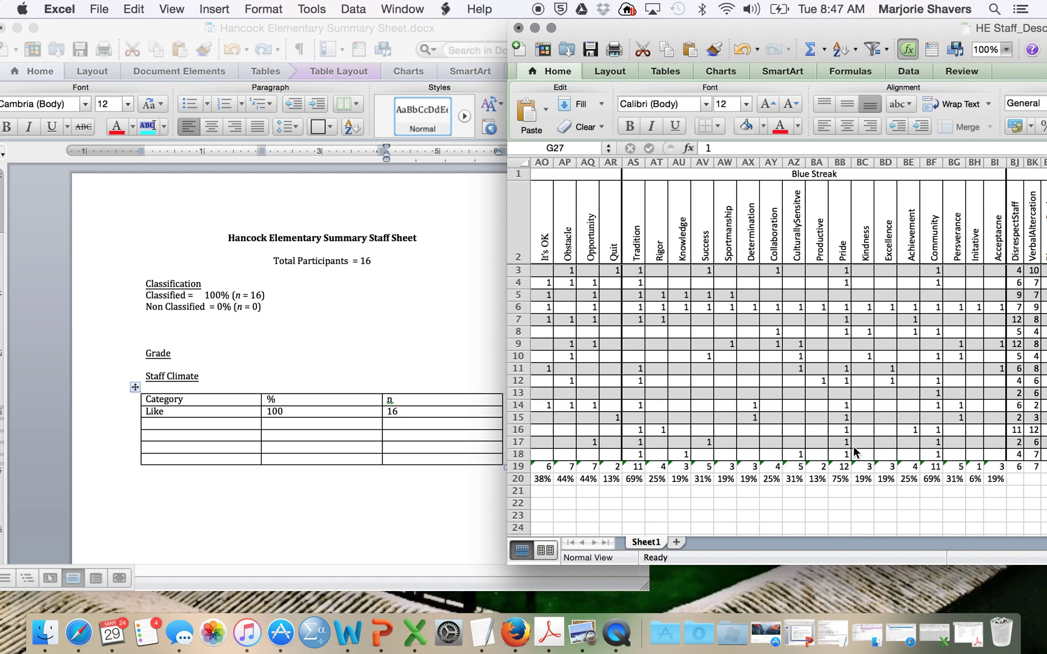
Step: Minimize the Hancock Elementary Summary Sheet document window and switch to QuickTime Player
left_click(339, 412)
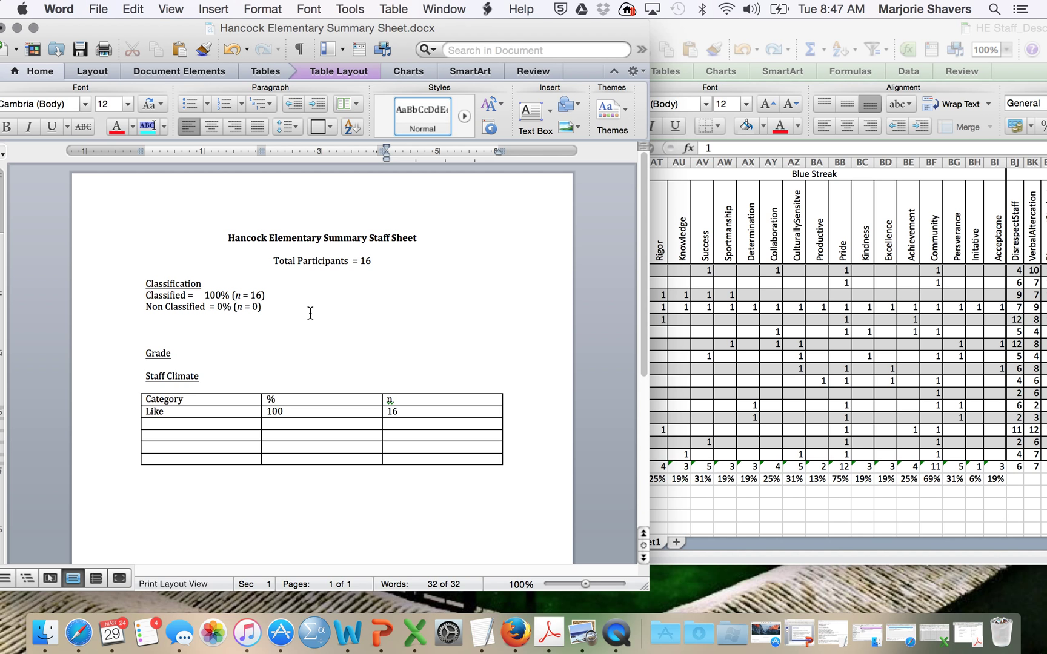
left_click(17, 28)
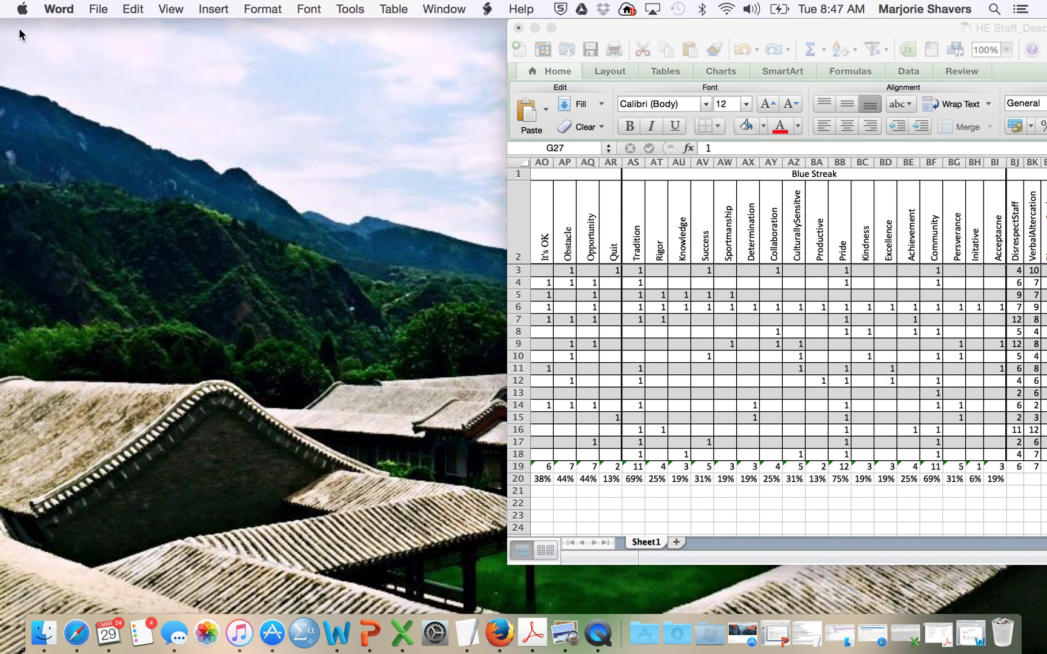
left_click(609, 635)
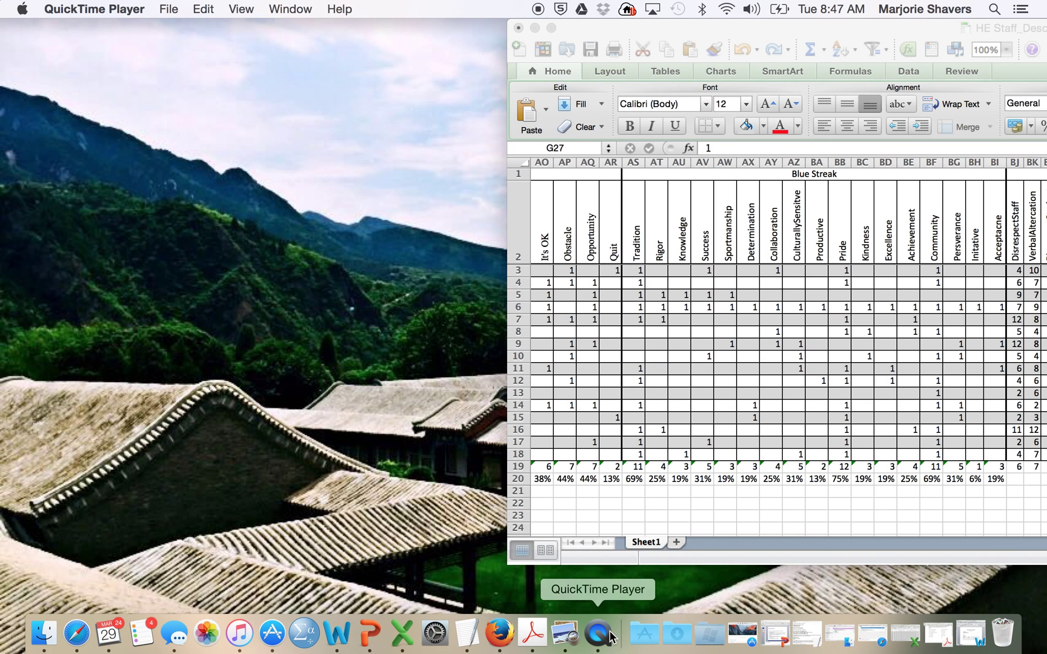